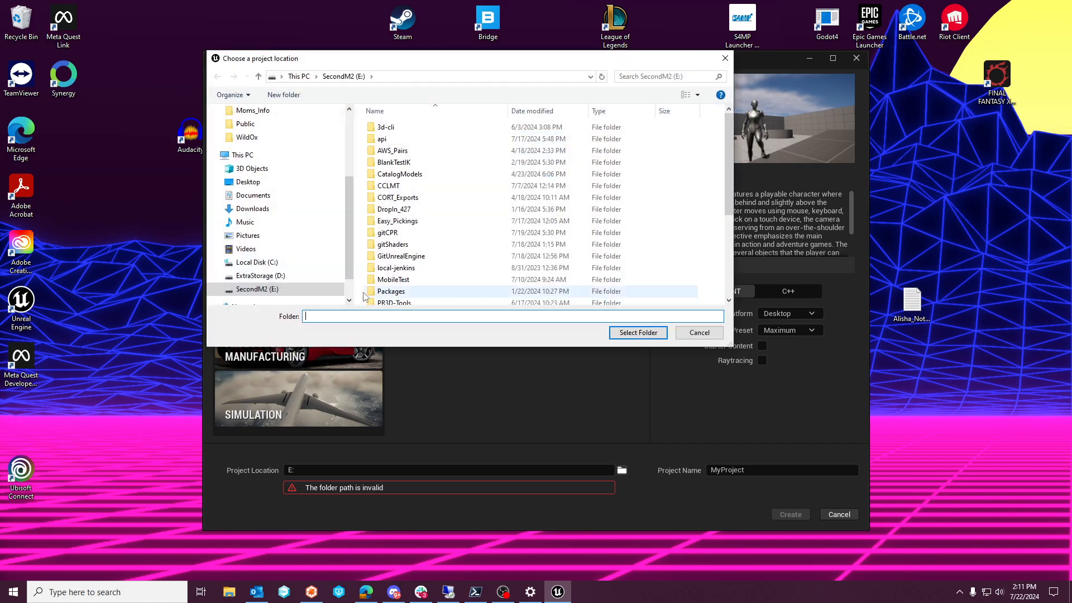
Create a Third Person Blueprint project named Skel_2D_Example at the root of the E: drive
click(325, 289)
click(628, 334)
click(729, 468)
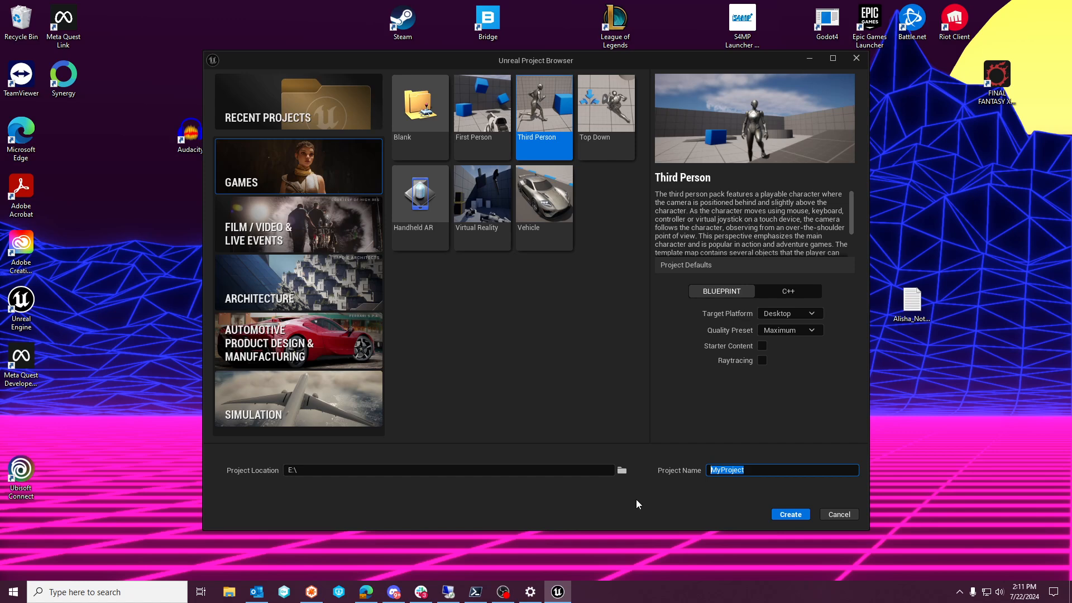
text(Skel_2D_Example)
click(726, 472)
click(790, 515)
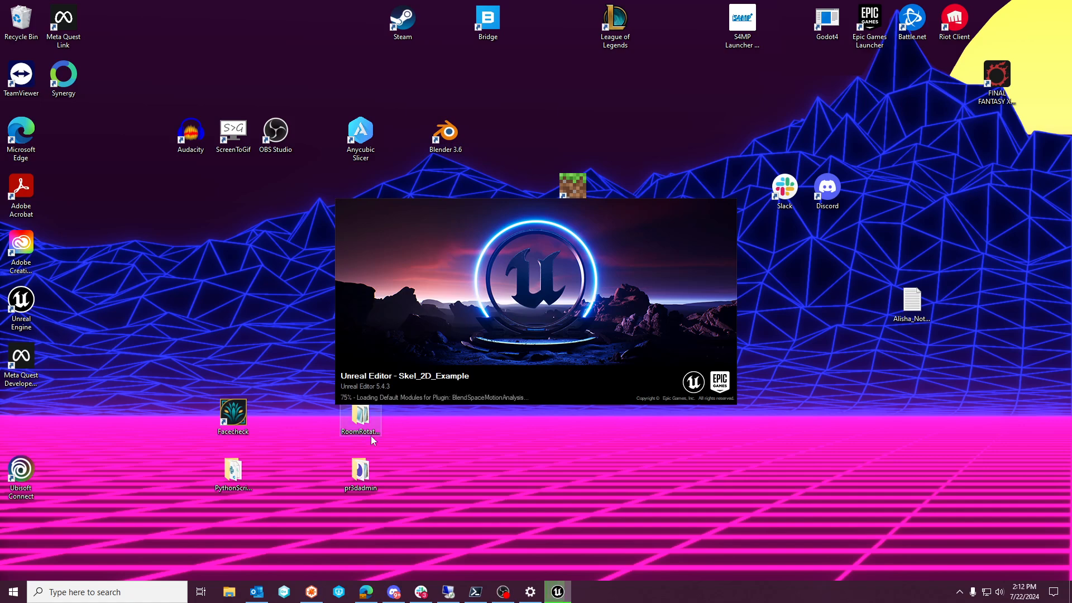
Open the Epic Games Launcher and show the Unreal Engine library
click(177, 595)
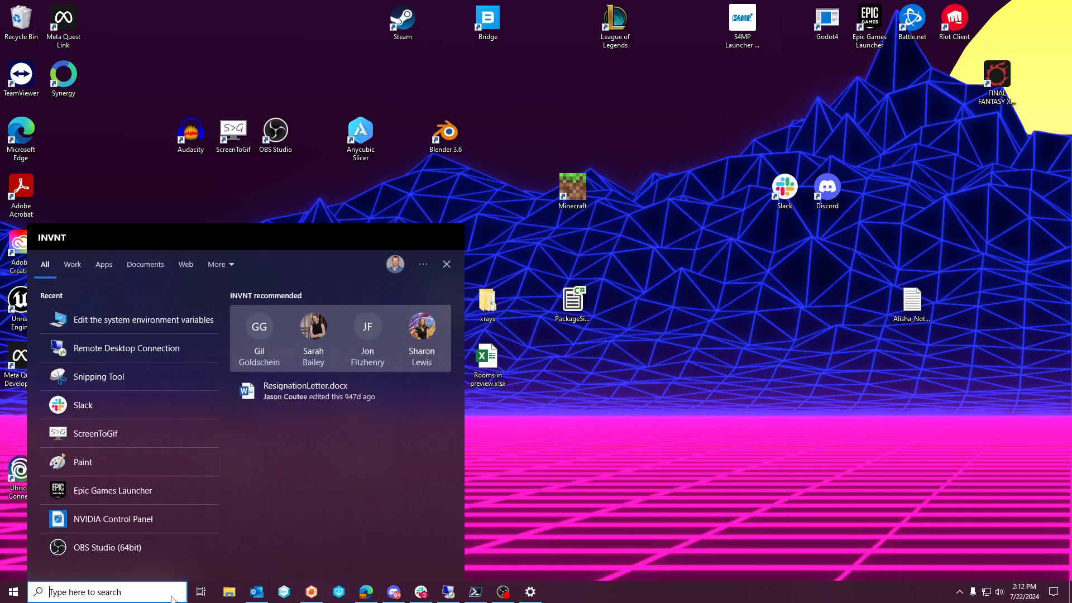
text(epic)
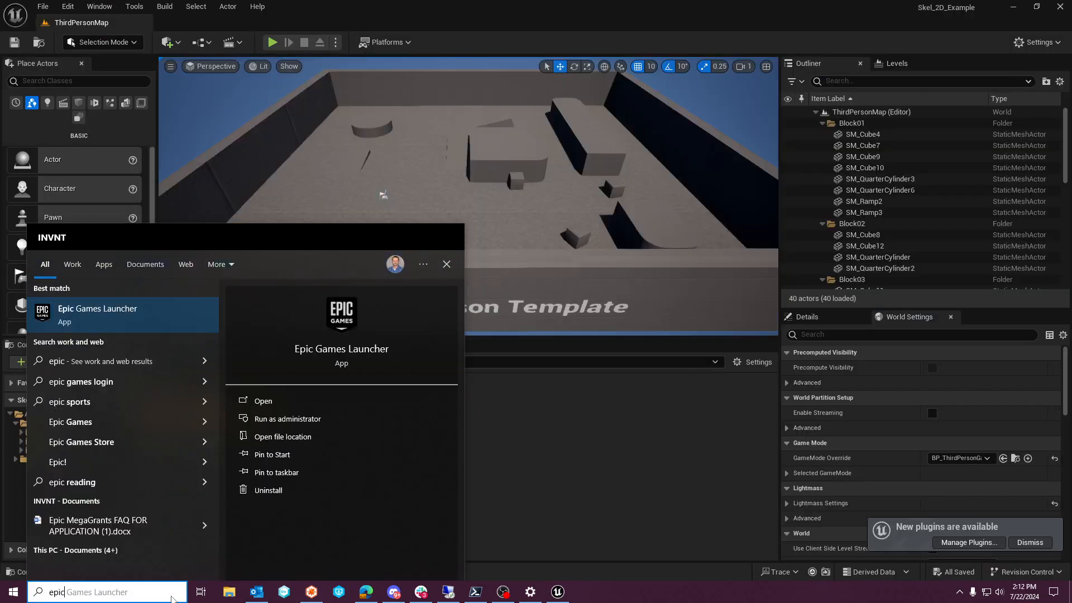
key(Return)
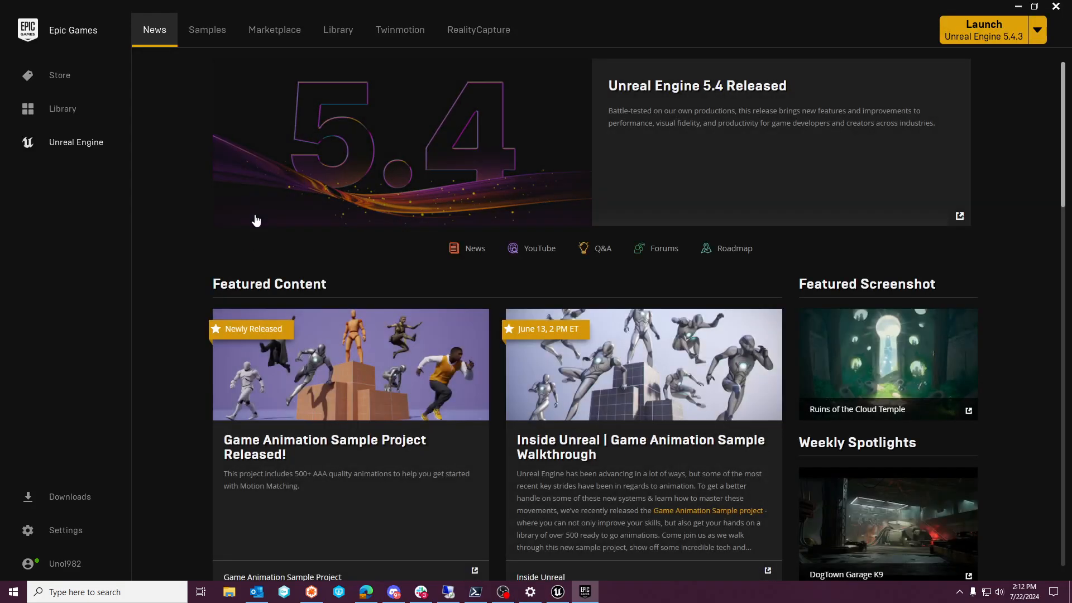
click(338, 30)
Search the vault for "2d" and add the 2D Skeletal System asset to the Skel_2D_Example project
scroll(565, 360, down, 1)
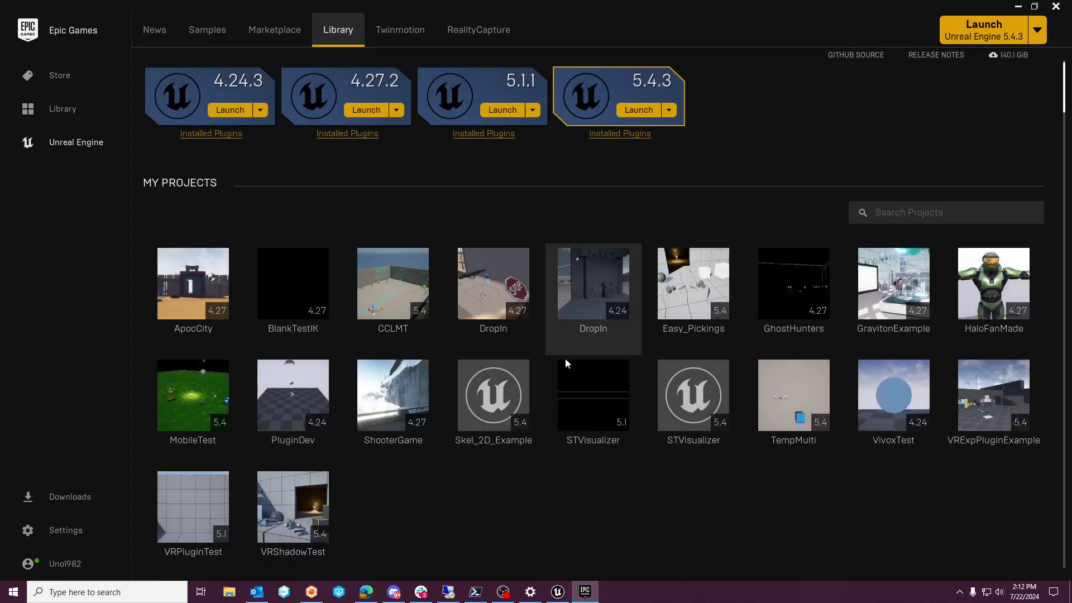
scroll(566, 363, down, 5)
click(907, 385)
text(2)
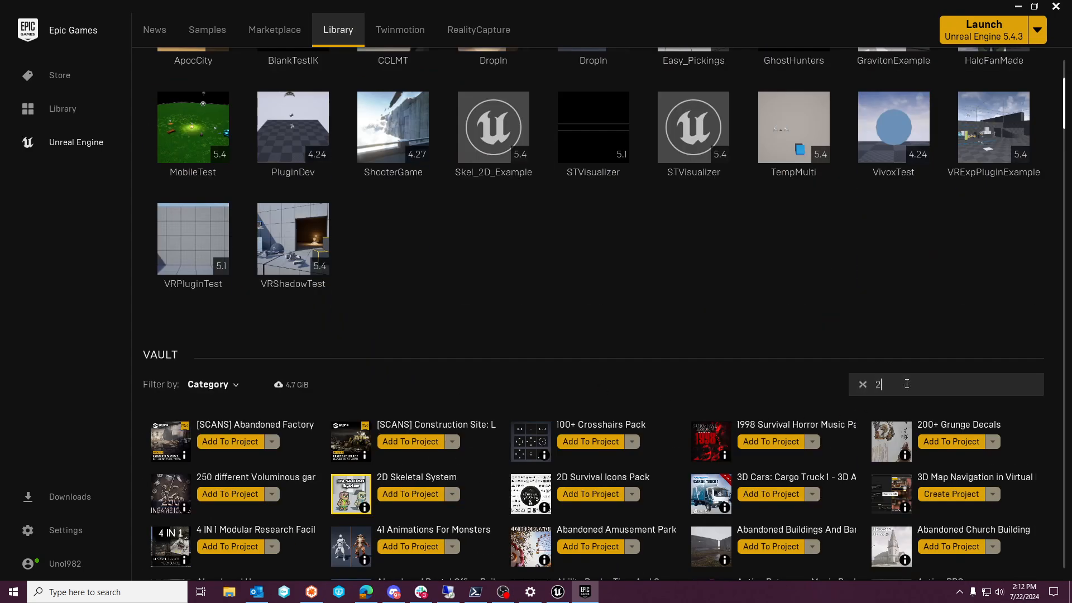
text(d)
click(225, 442)
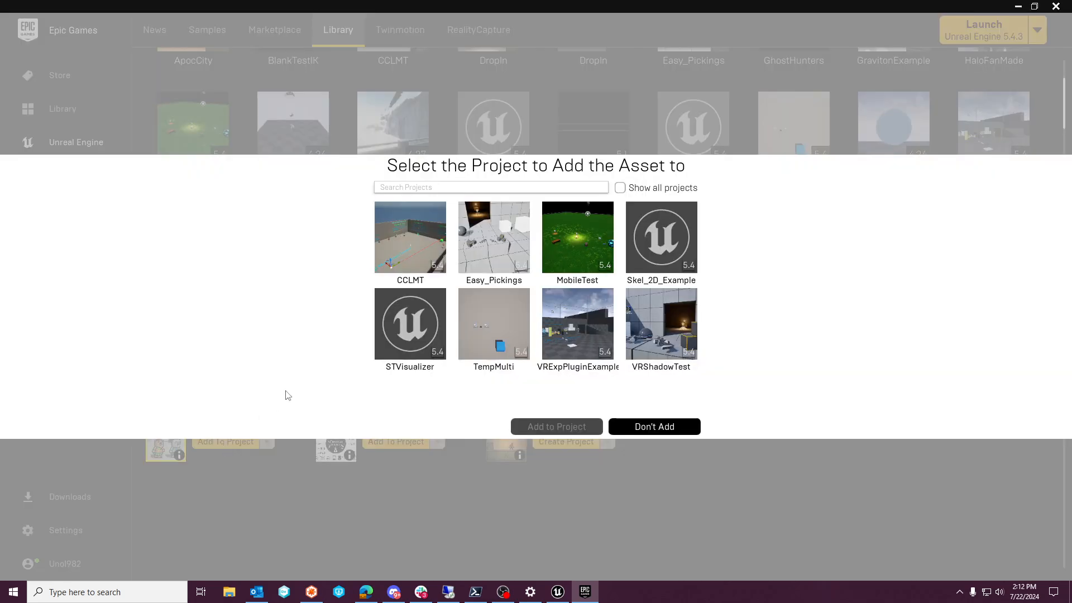
click(656, 277)
click(582, 426)
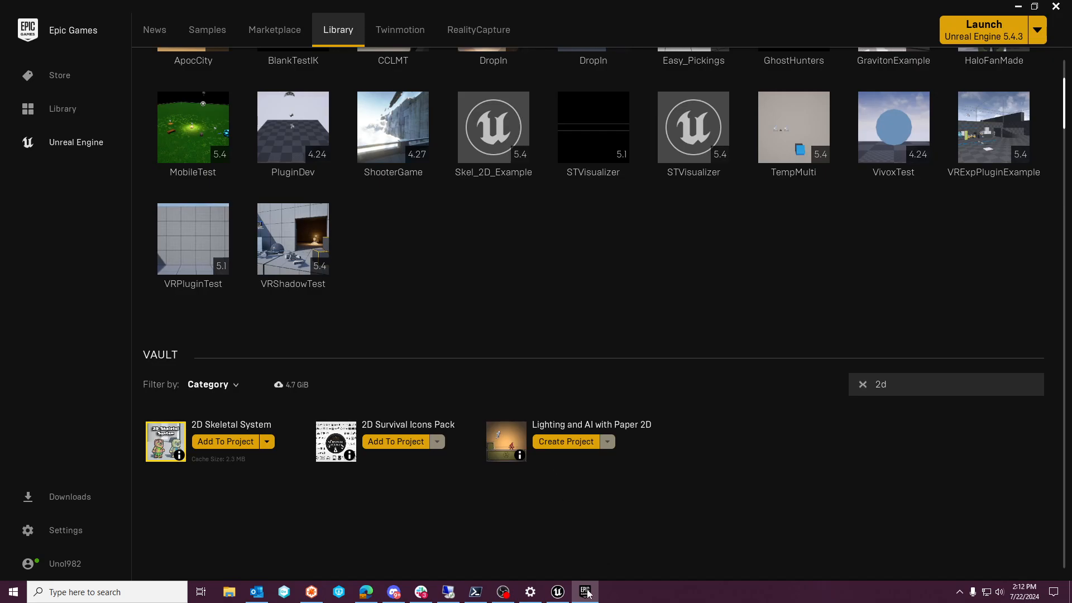
Switch back to the Unreal Editor and enable Forward Shading in the project settings
click(557, 592)
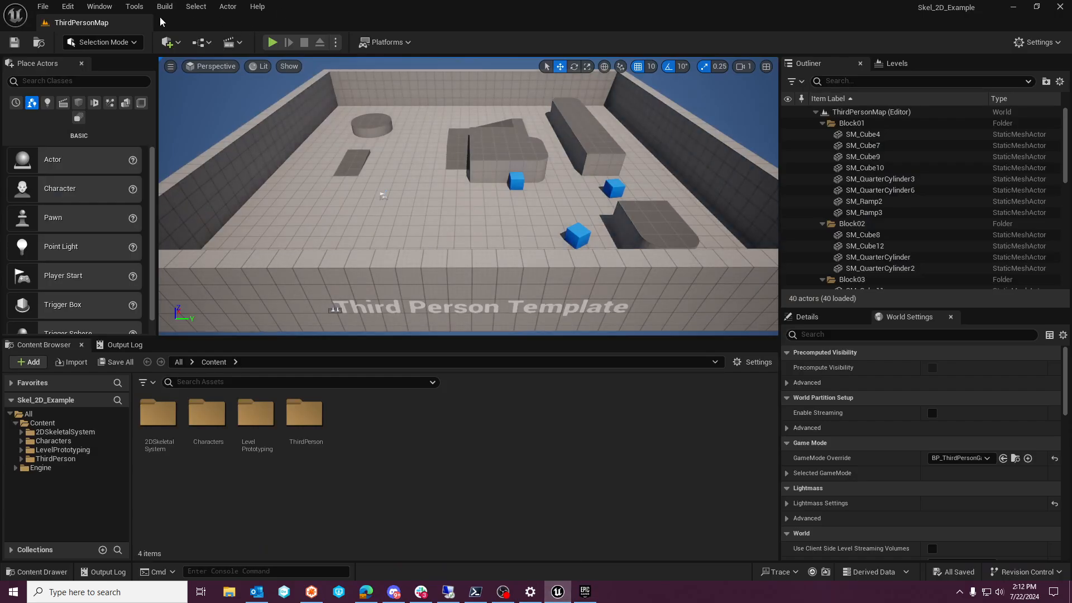
click(67, 6)
click(110, 180)
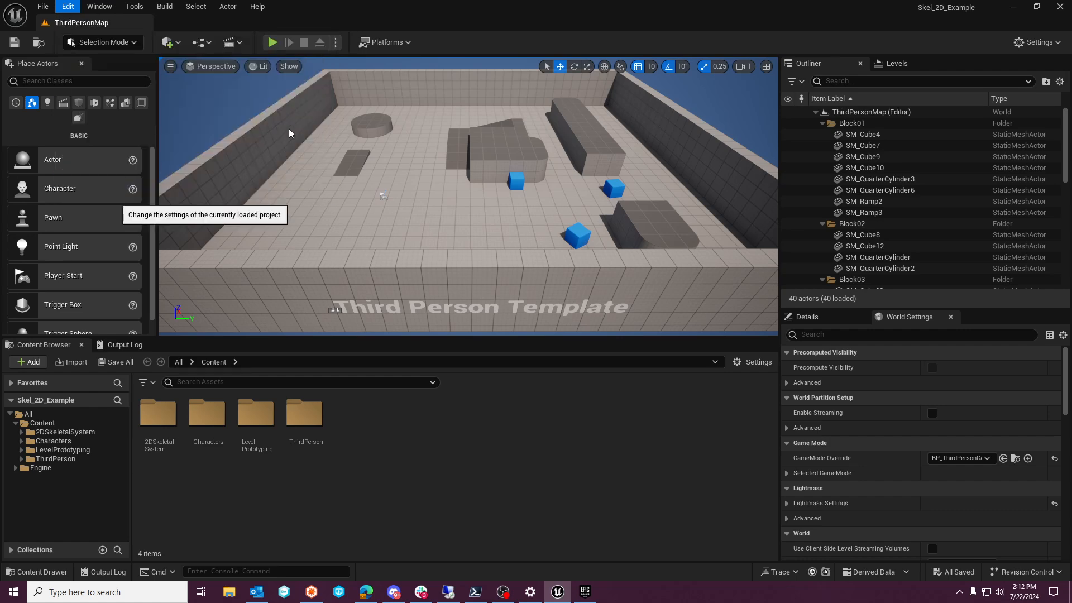
click(295, 50)
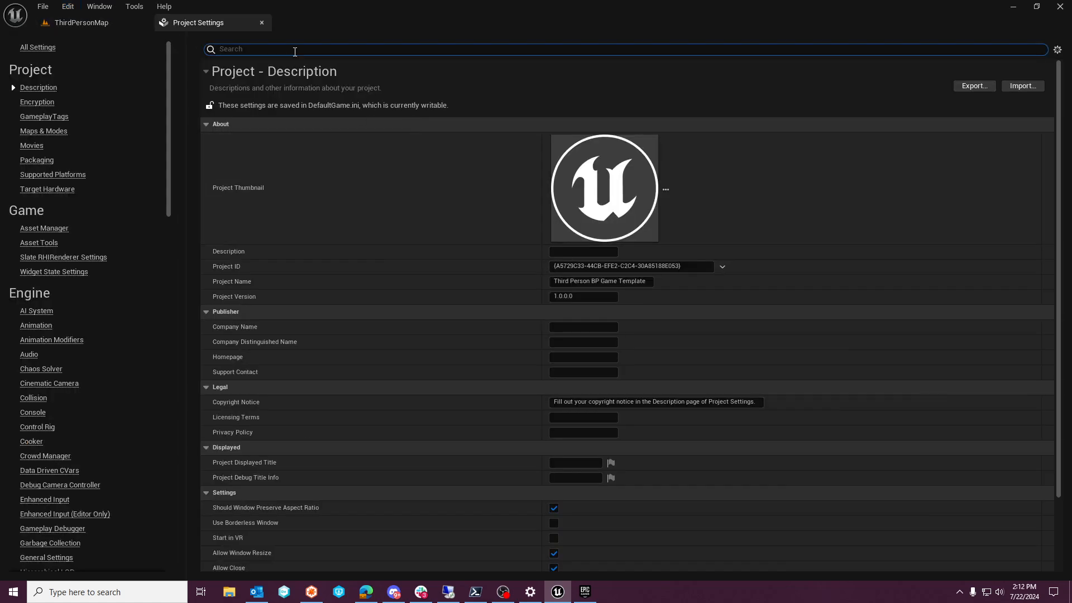
text(fo)
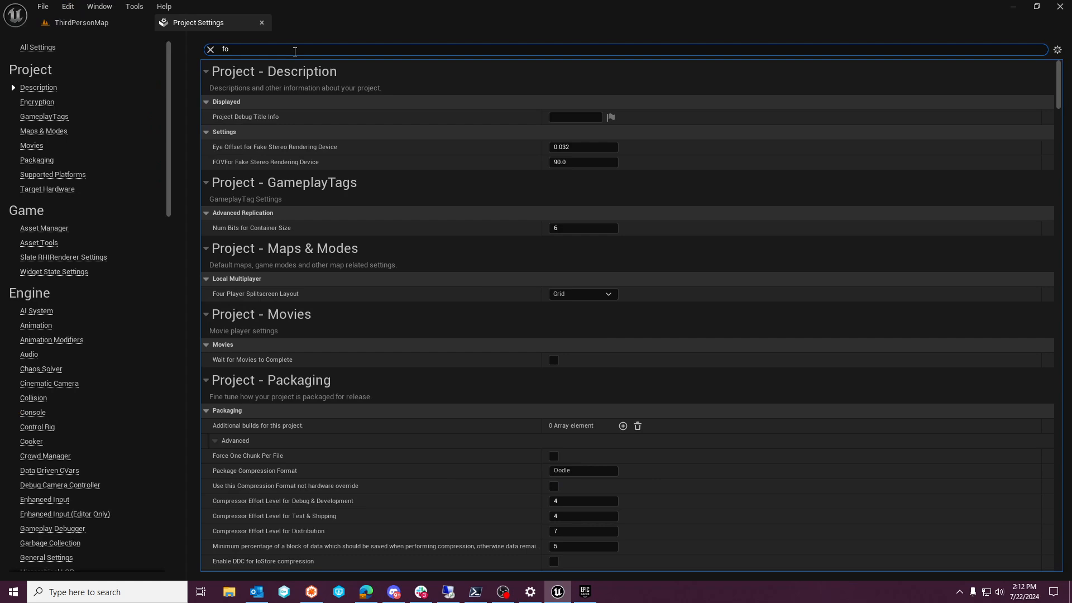
text(rward)
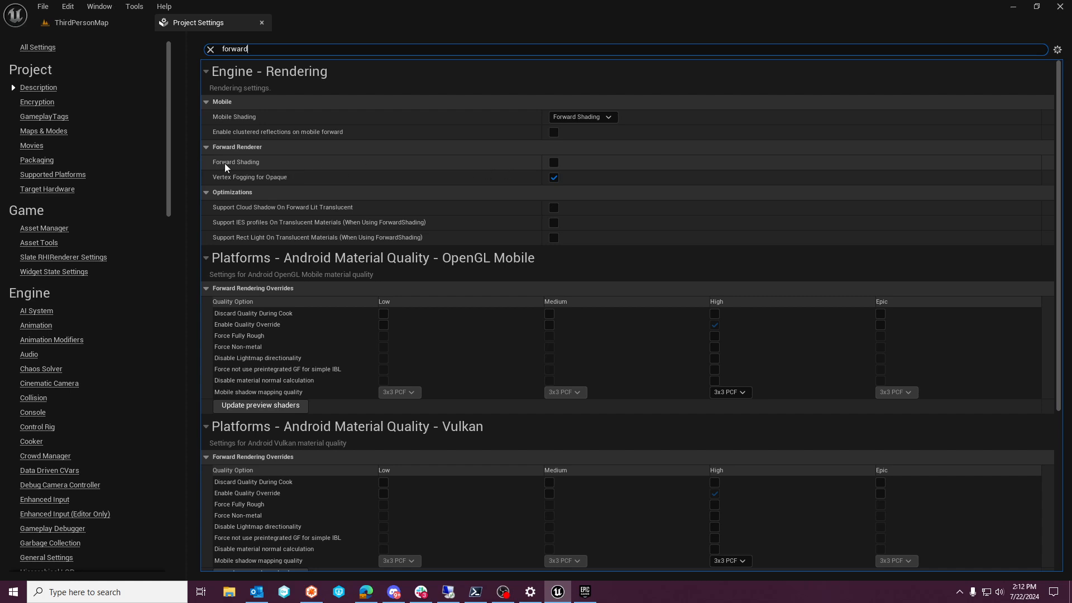
click(553, 163)
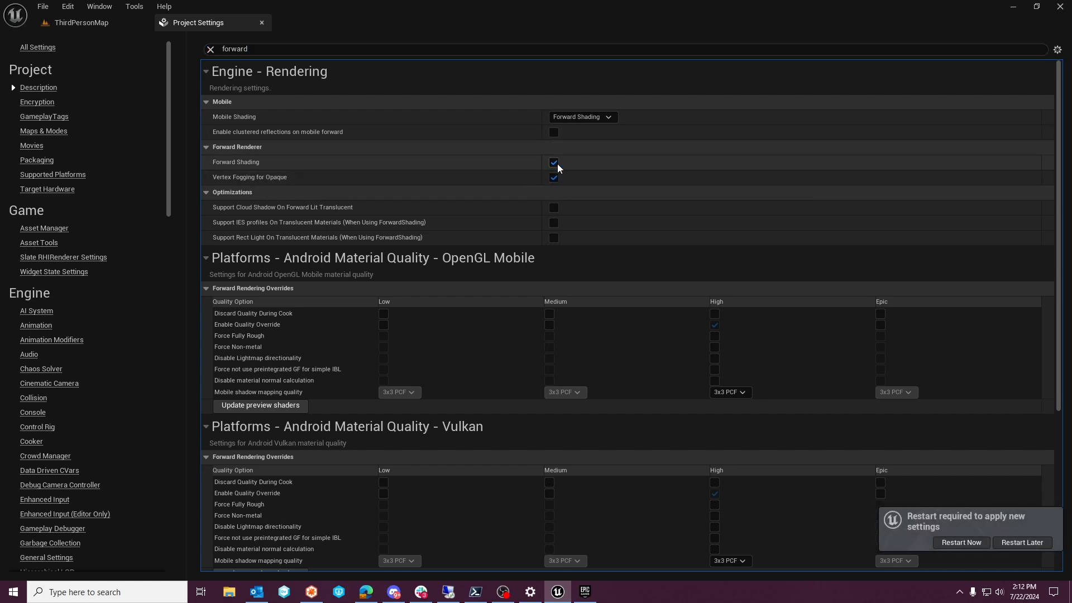
Set both the default and mobile anti-aliasing methods to Multisample Anti-Aliasing (MSAA) and restart the editor
click(211, 49)
text(anti)
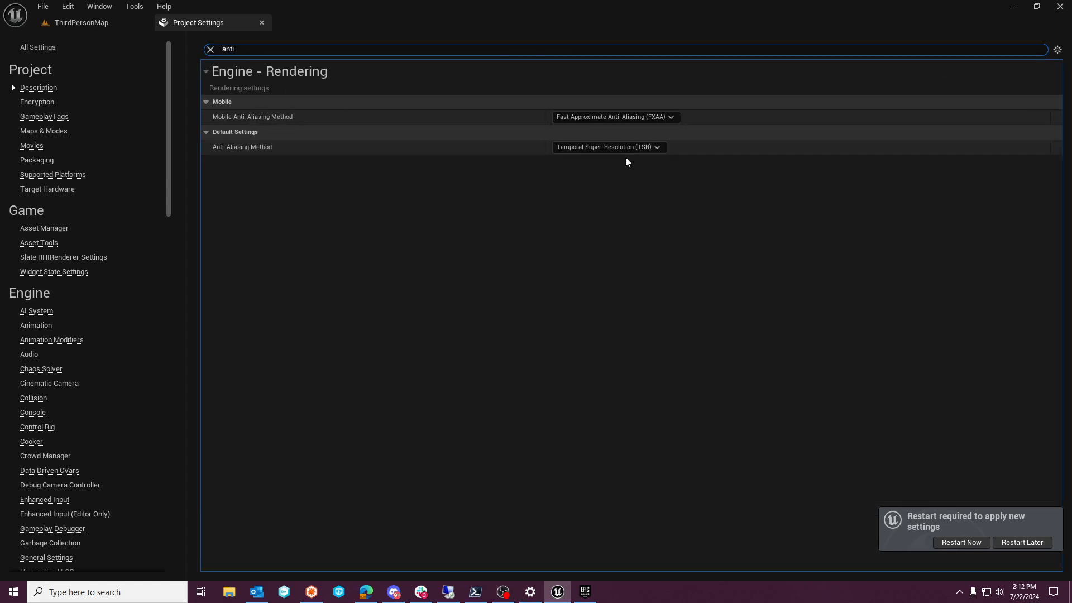
click(621, 148)
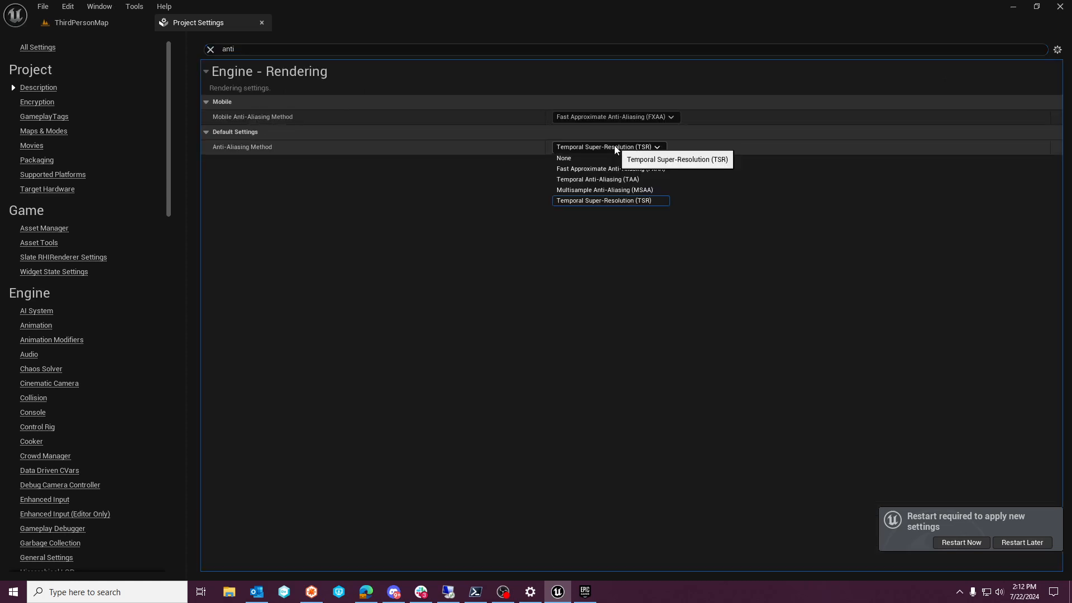
click(615, 192)
click(640, 118)
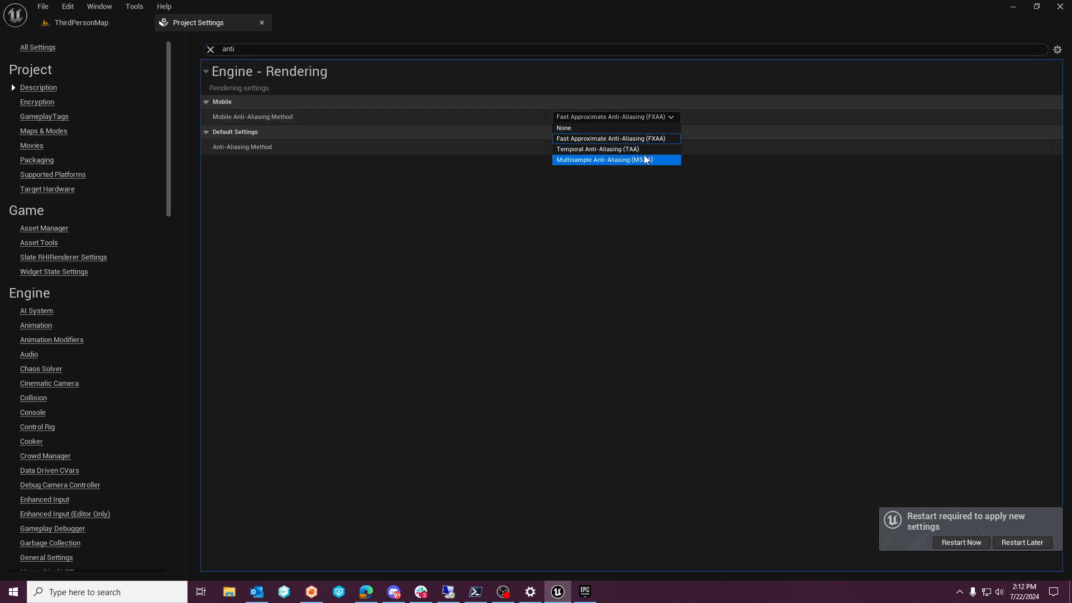
click(614, 160)
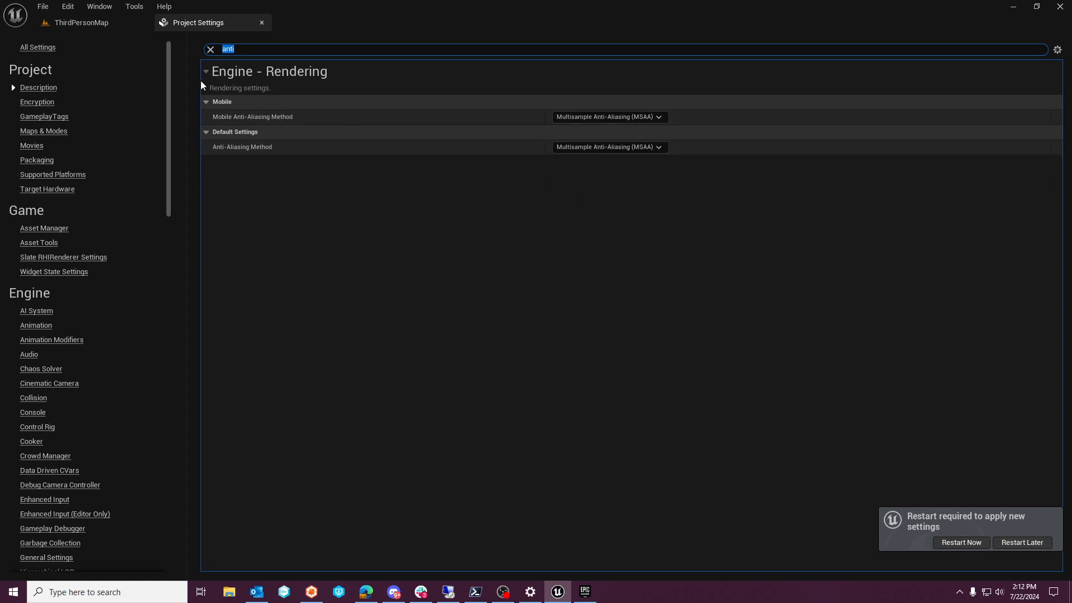
click(261, 23)
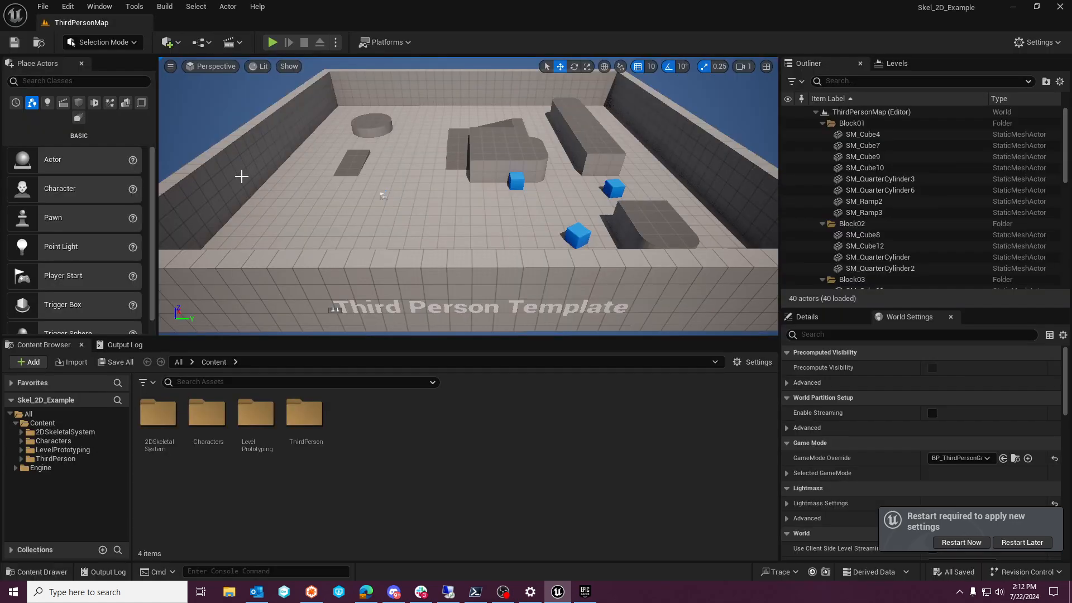
click(941, 543)
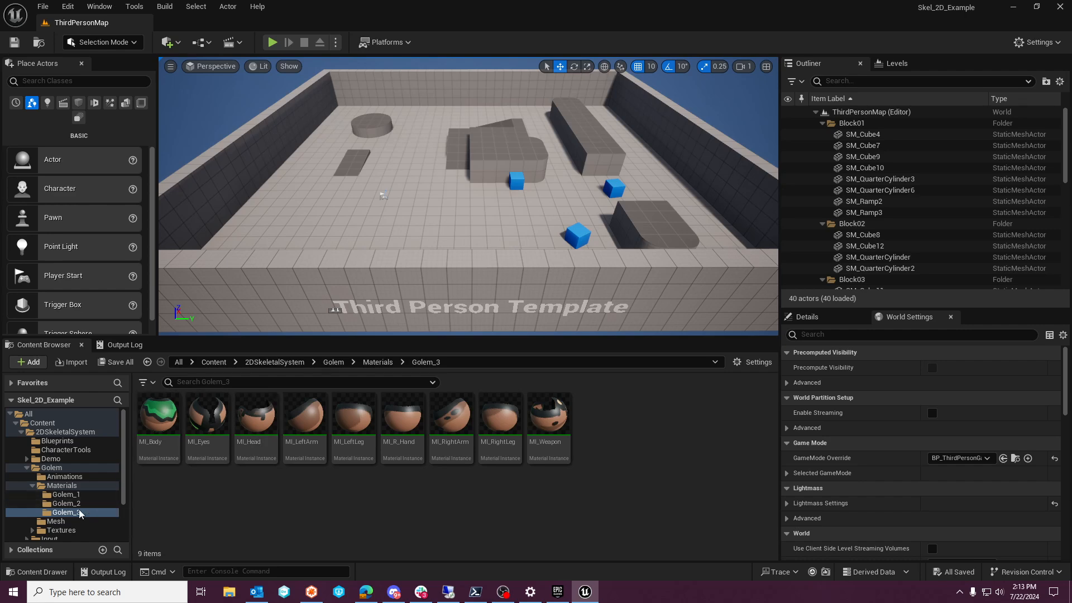
Open the TestMap level from the Maps folder of 2DSkeletalSystem
scroll(61, 498, down, 2)
click(56, 486)
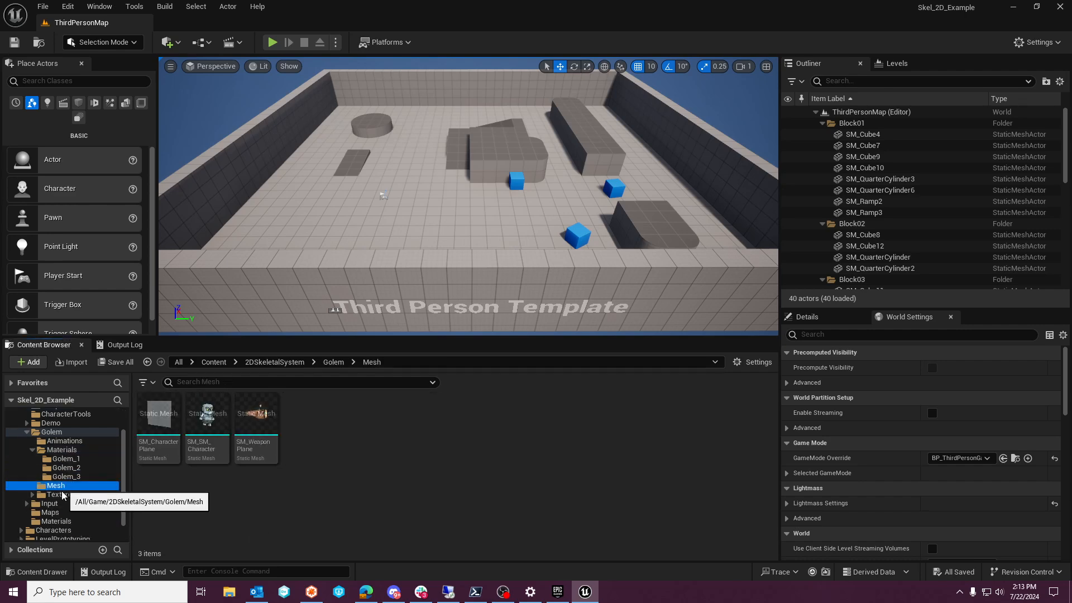
click(56, 513)
double_click(158, 416)
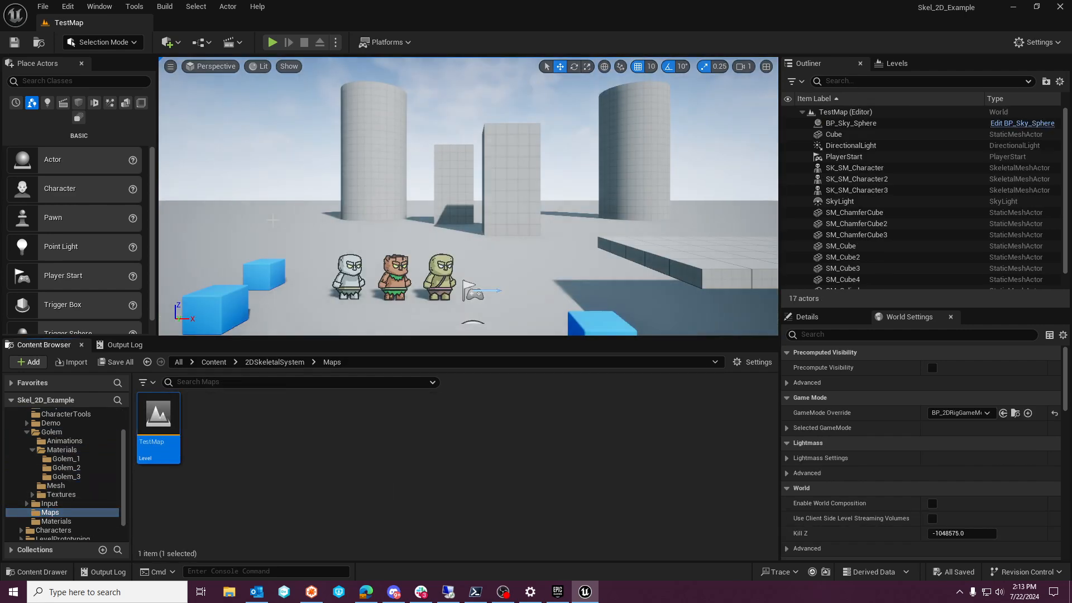
Inspect the three 2D golem characters in the level from close up and from a distance in the full-screen viewport
right_drag(488, 225, 477, 244)
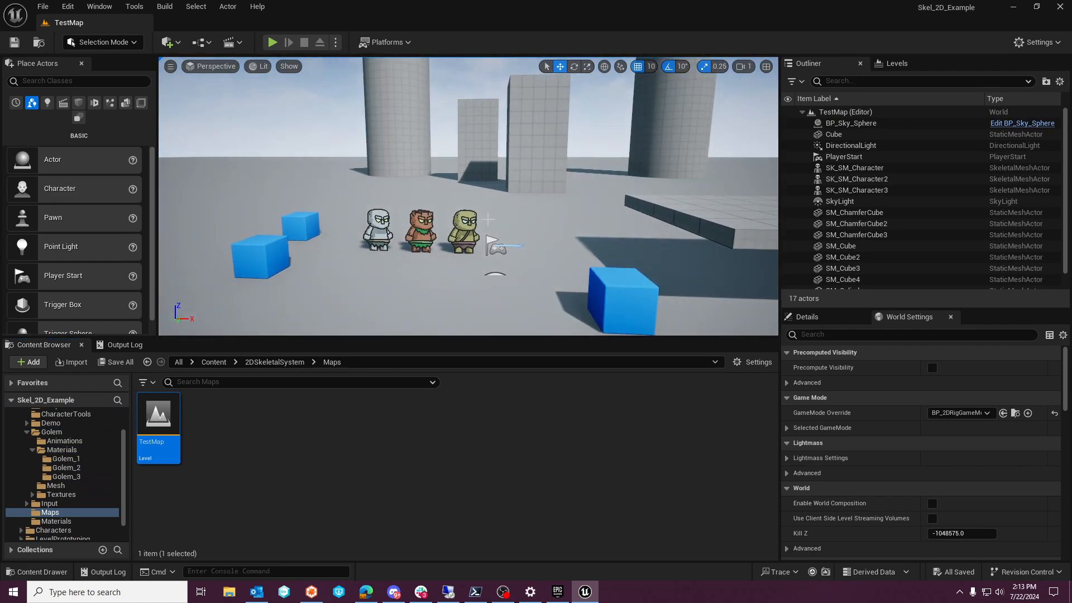
key(F11)
key(w)
right_drag(557, 273, 476, 263)
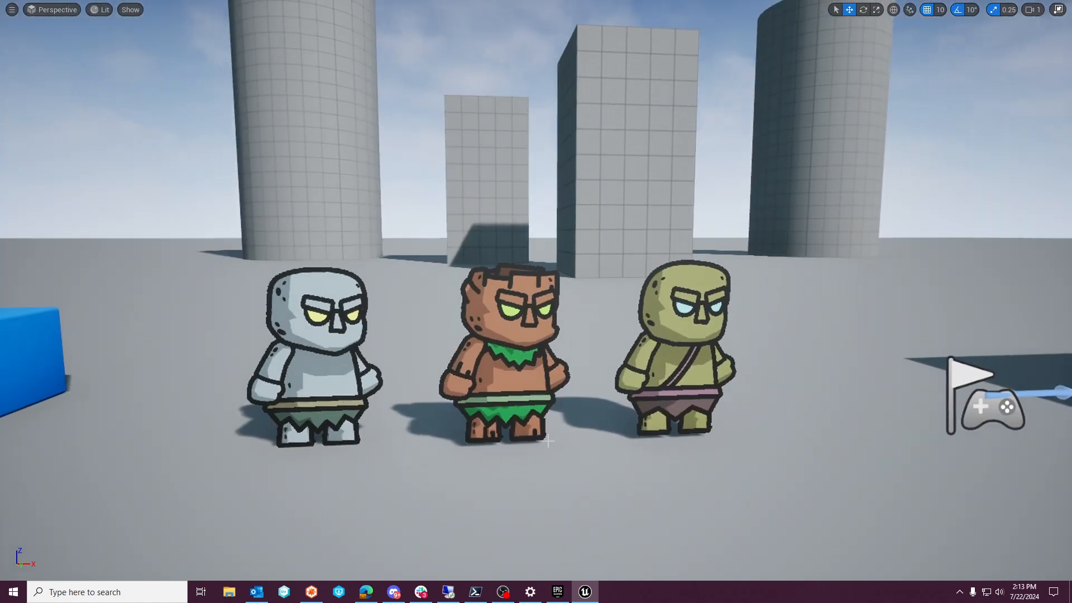
right_drag(551, 422, 621, 410)
key(s)
key(a)
key(w)
key(s)
right_drag(409, 489, 409, 505)
right_drag(422, 358, 337, 346)
key(d)
key(s)
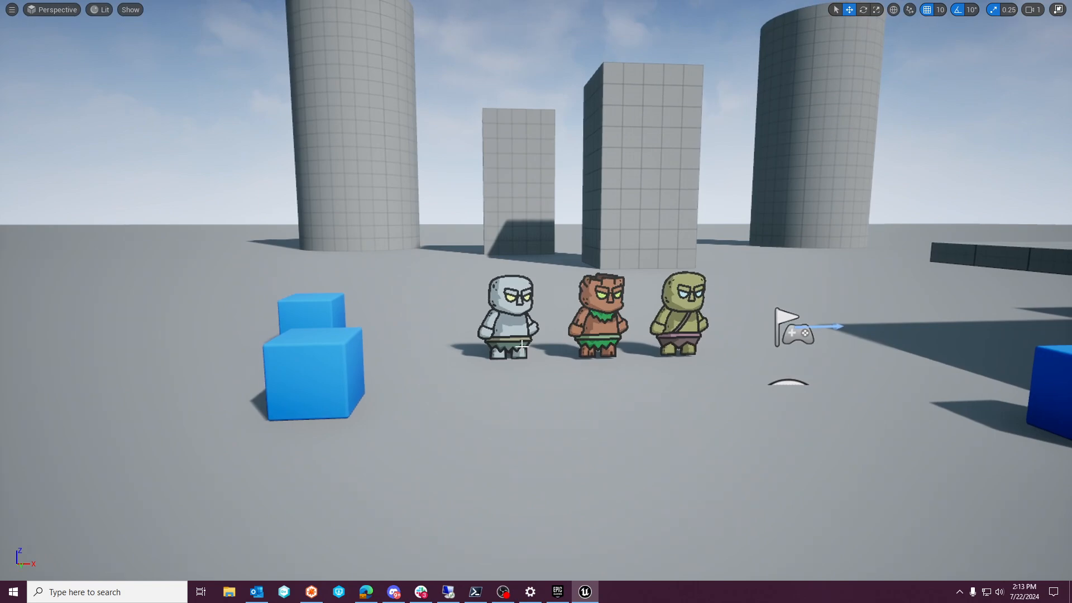
key(F11)
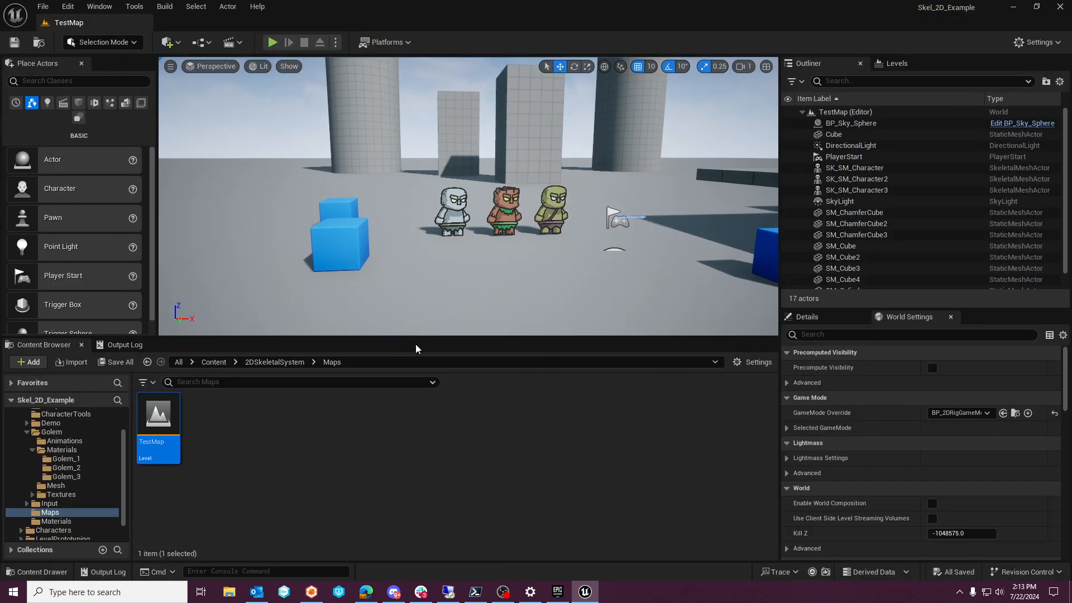
Play TestMap in the editor, test the character's sideways movement and jumping, and stop the session
click(32, 450)
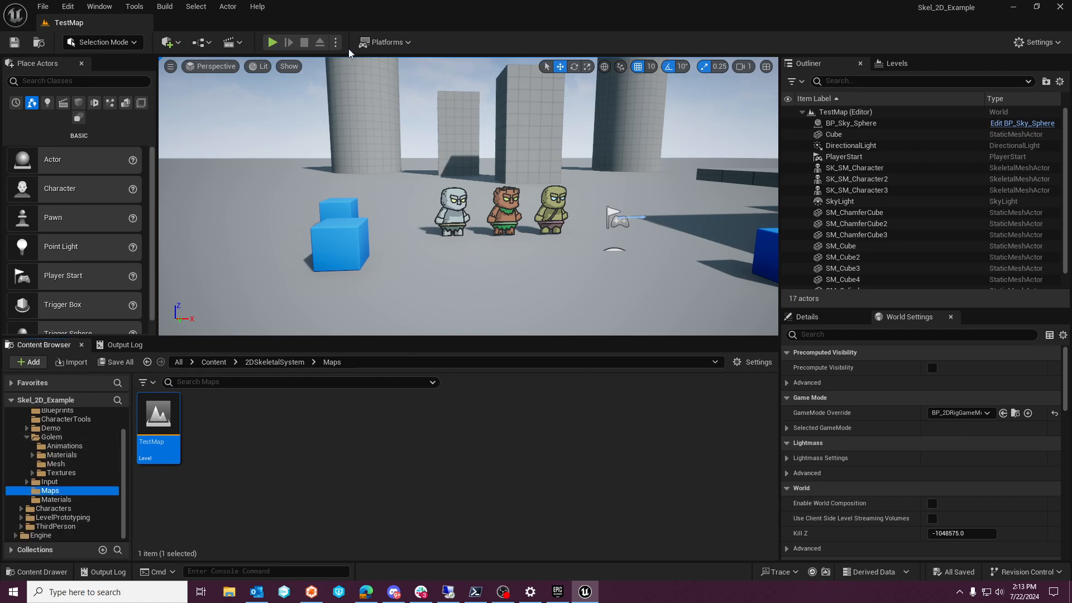
click(272, 42)
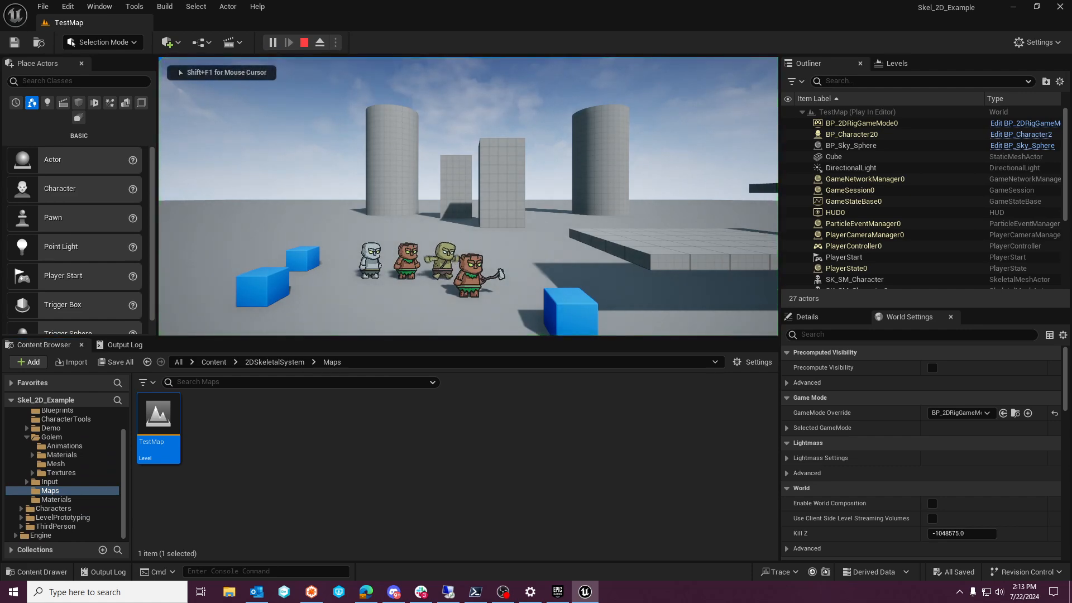
key(a)
key(d)
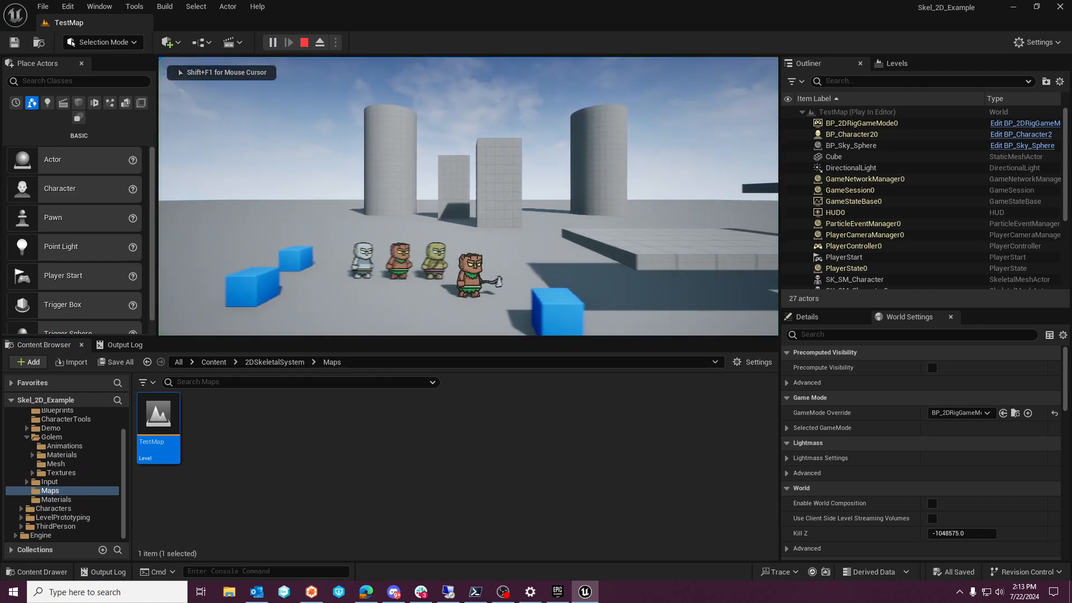
key(space)
key(d)
key(space)
key(a)
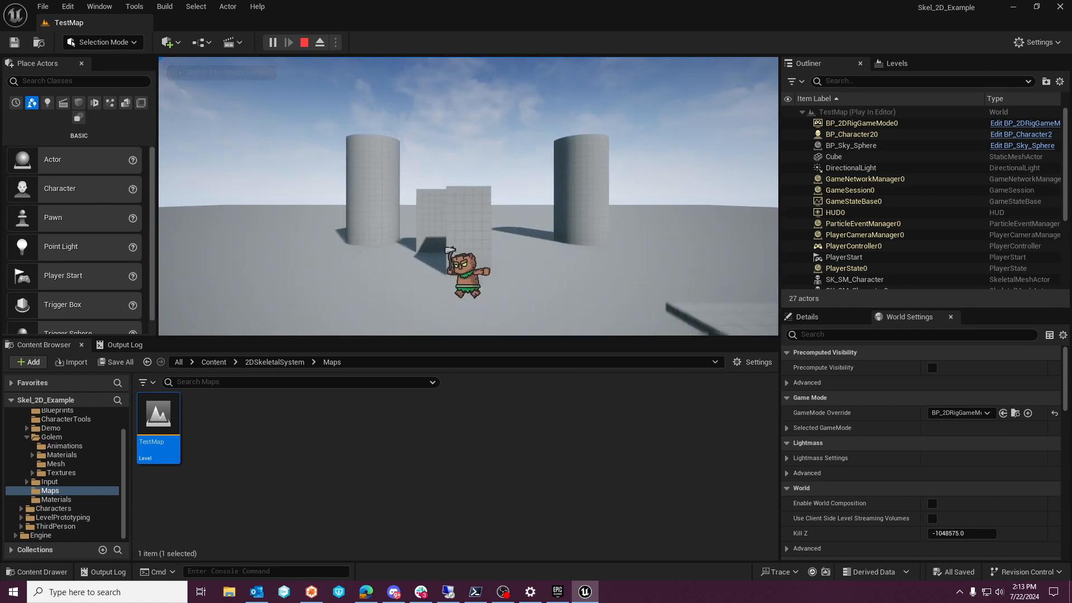
key(Escape)
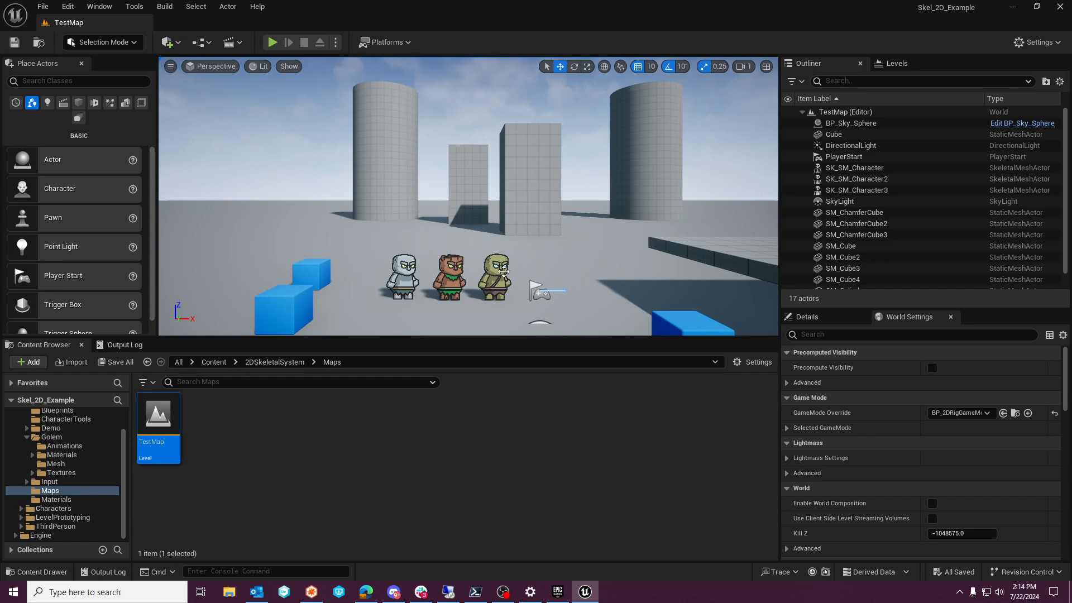
Select the green golem in the level and the BP_Character2 blueprint in the 2DSkeletalSystem Blueprints folder
click(504, 272)
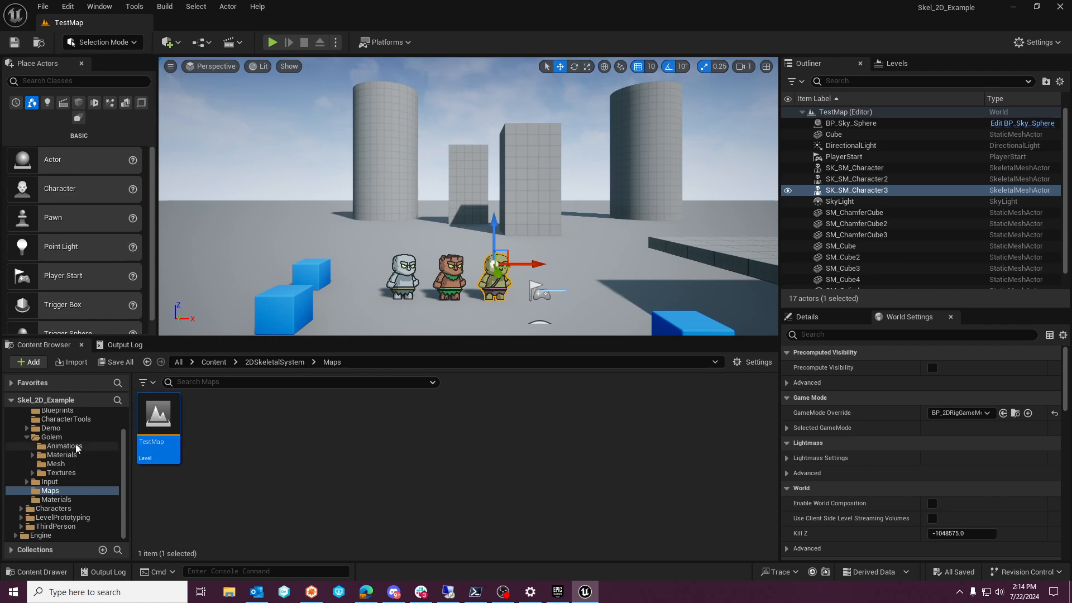
click(56, 411)
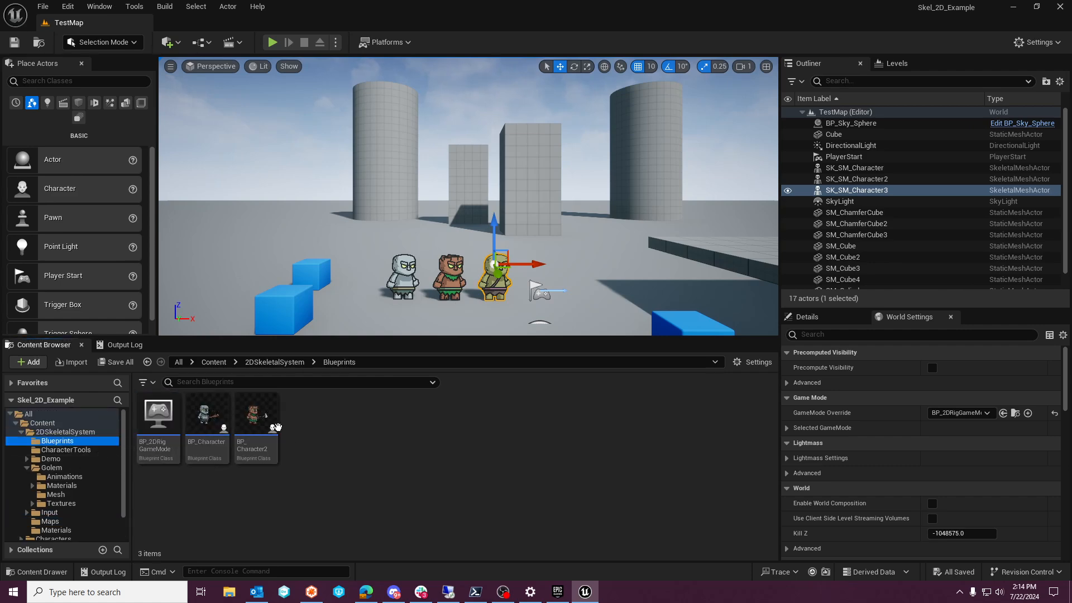
click(262, 418)
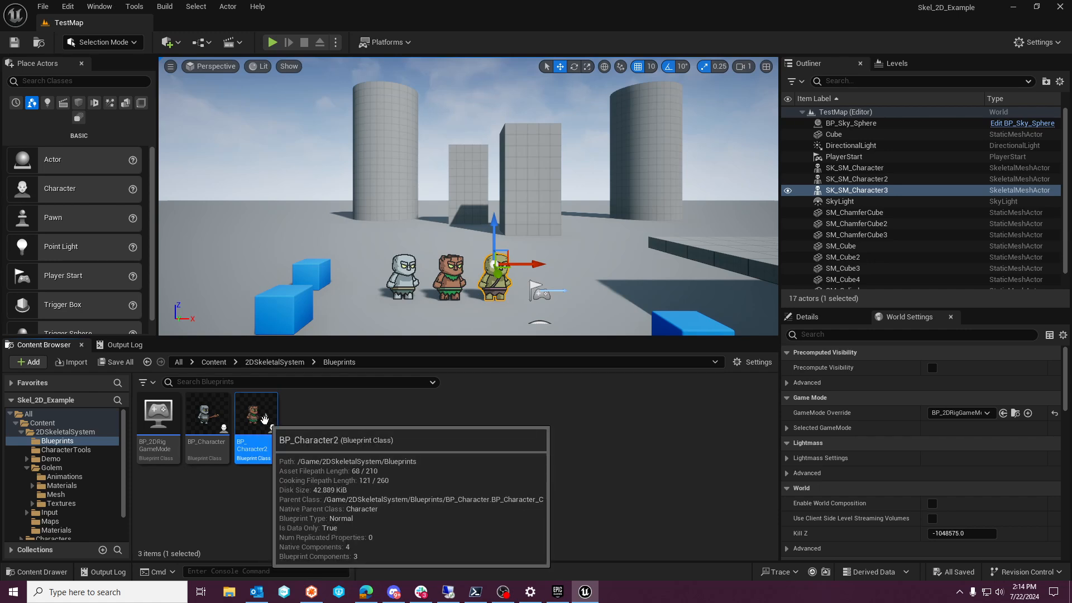
Open the SKM_SM_Character skeletal mesh from the Golem folder as a docked editor and select its Face bone
scroll(93, 475, down, 2)
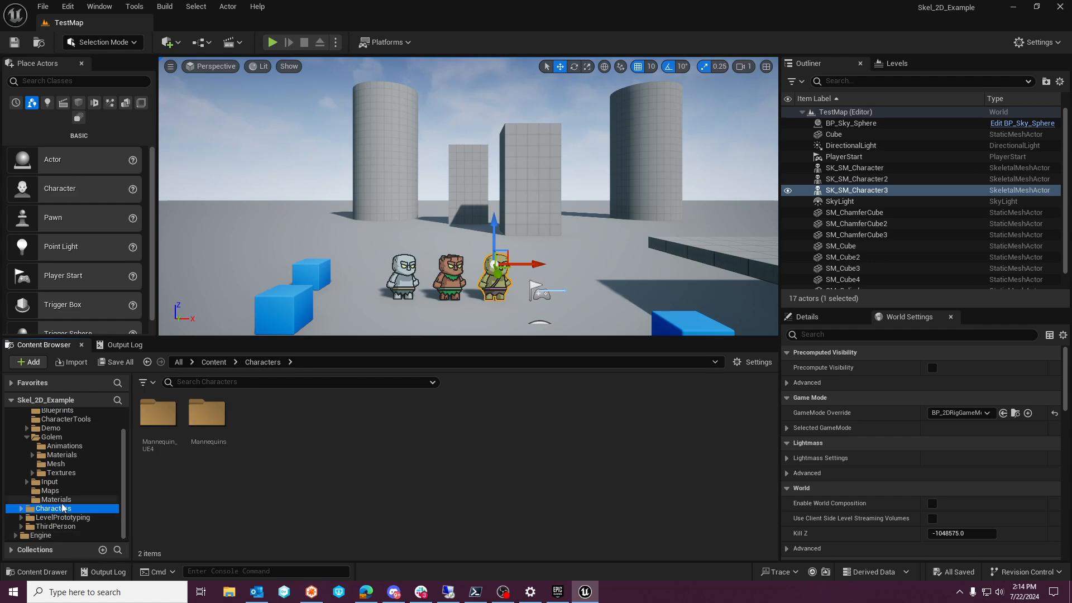
click(58, 438)
click(413, 420)
double_click(413, 420)
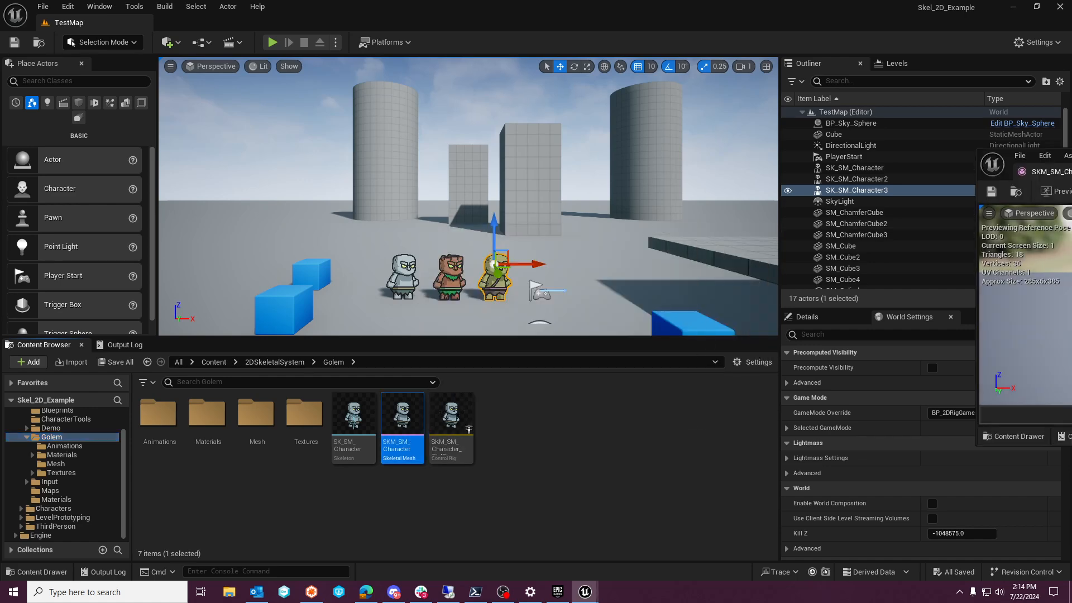
drag(404, 125, 245, 18)
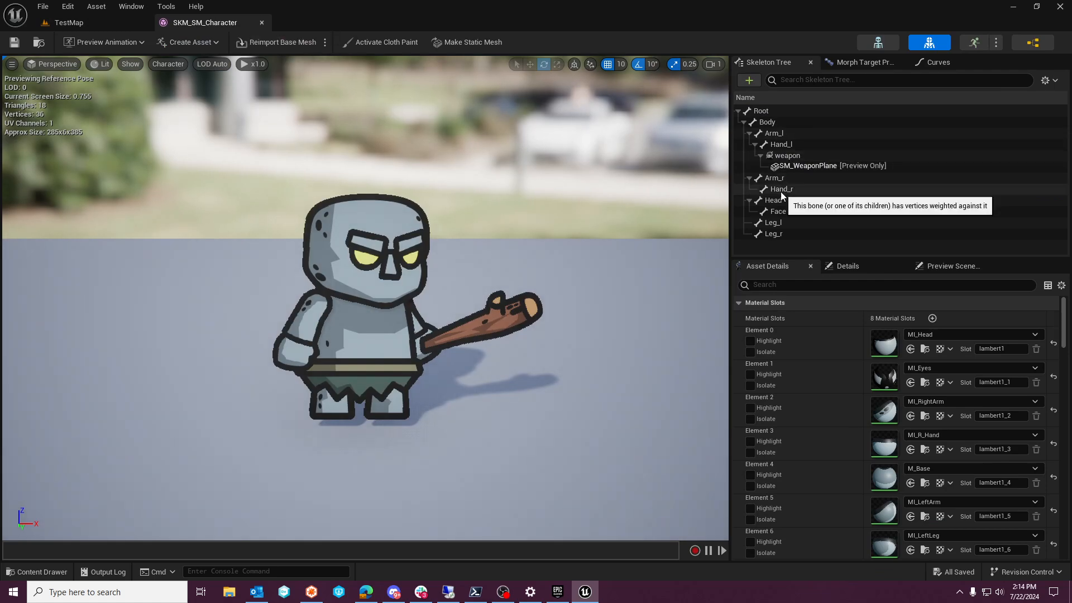
click(763, 214)
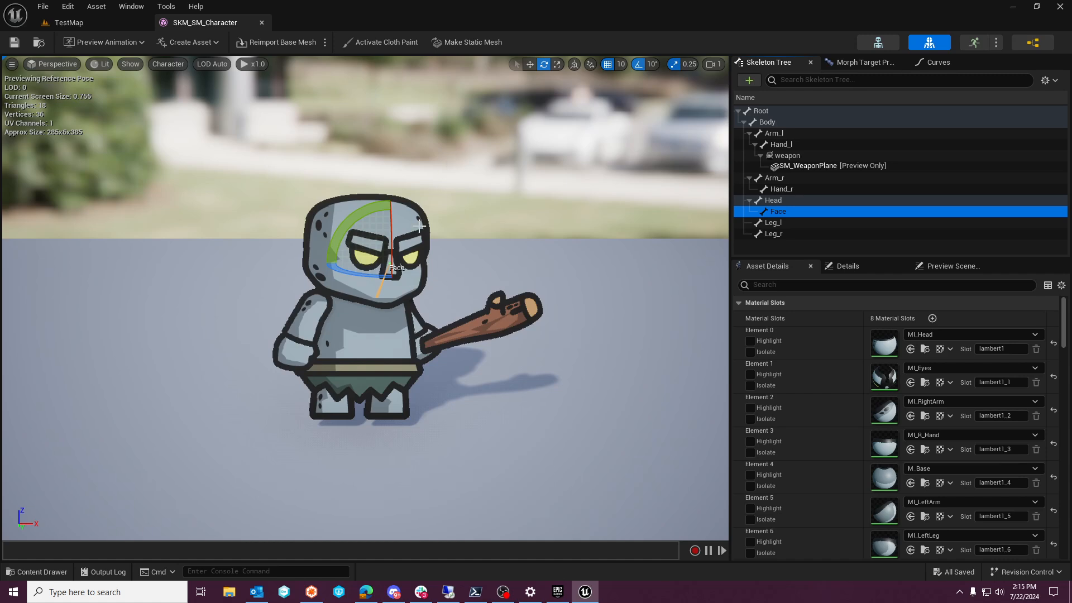
click(460, 333)
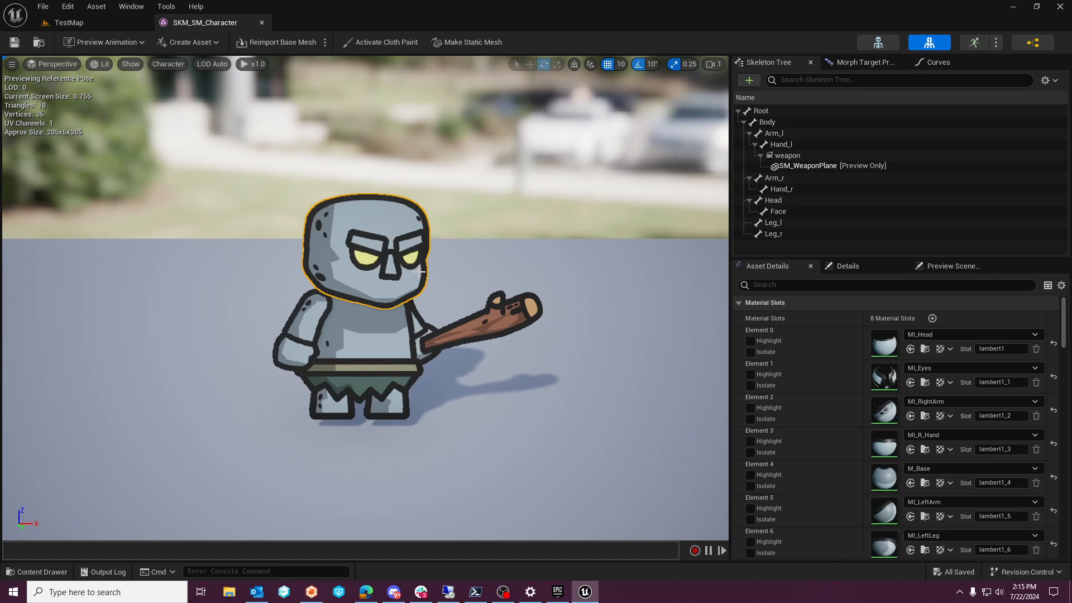
Assign the Golem_3 MI_Eyes material instance to material slot Element 1 and highlight that element on the mesh
click(971, 368)
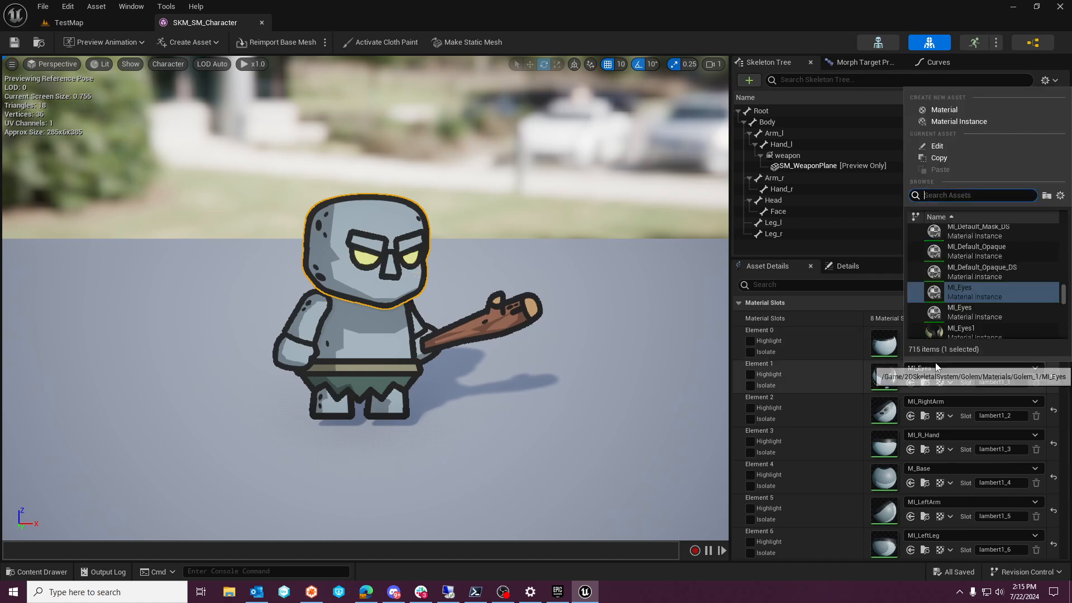
click(960, 315)
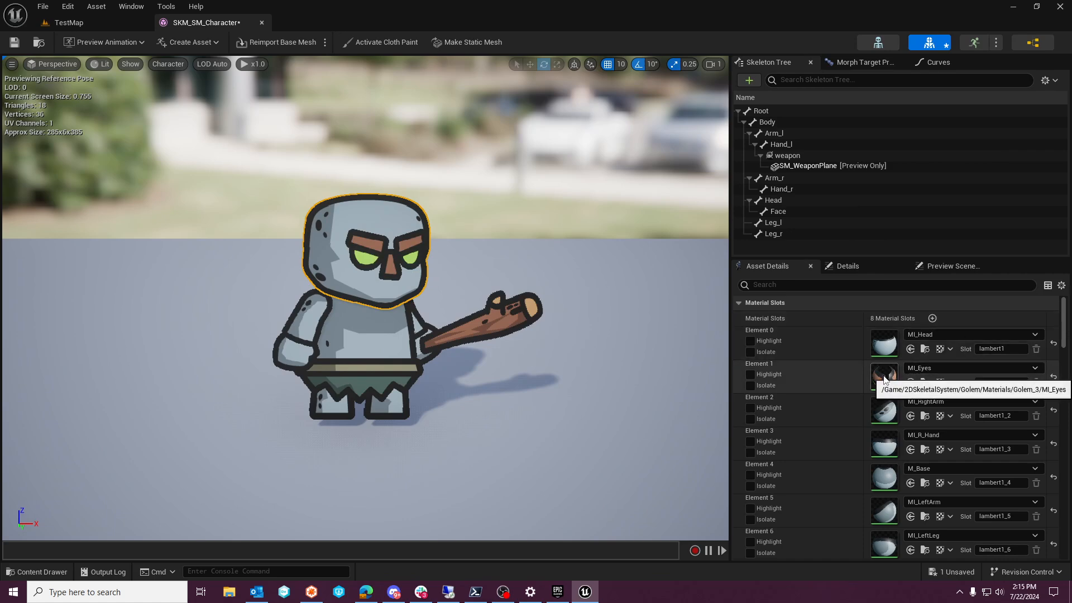
click(751, 374)
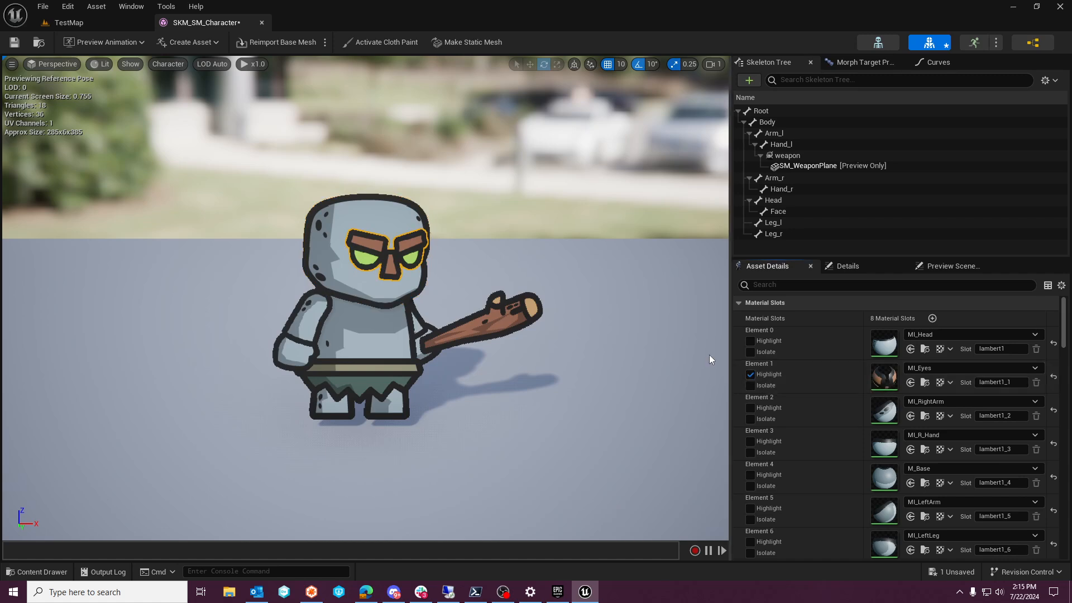
Reset material slot Element 1, search the materials for "face" and "MI_eye", and assign the original golem's MI_Eyes instance
click(1053, 379)
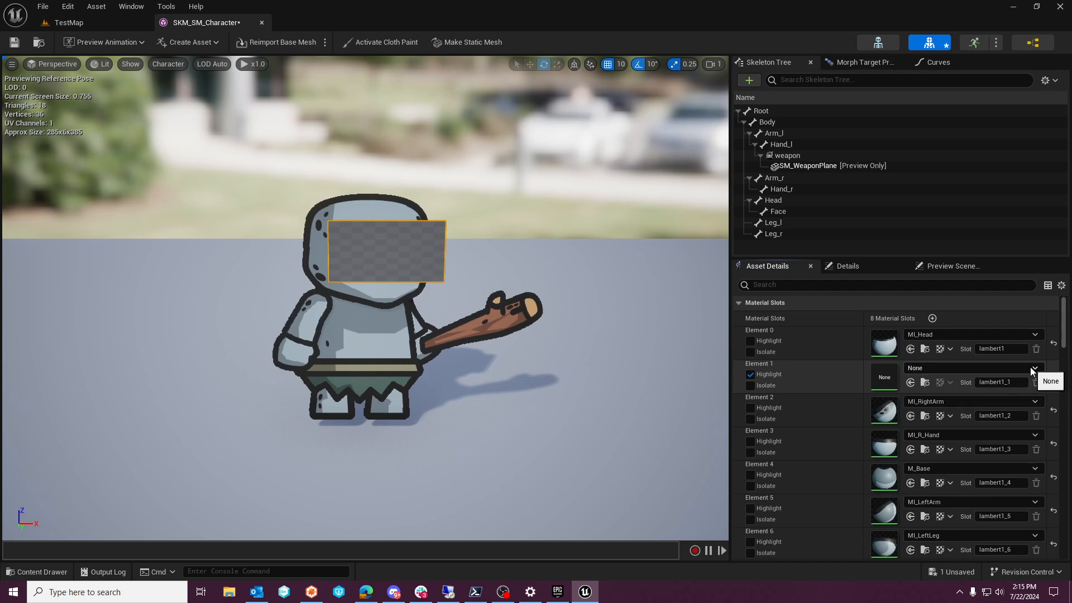
click(1035, 368)
click(956, 368)
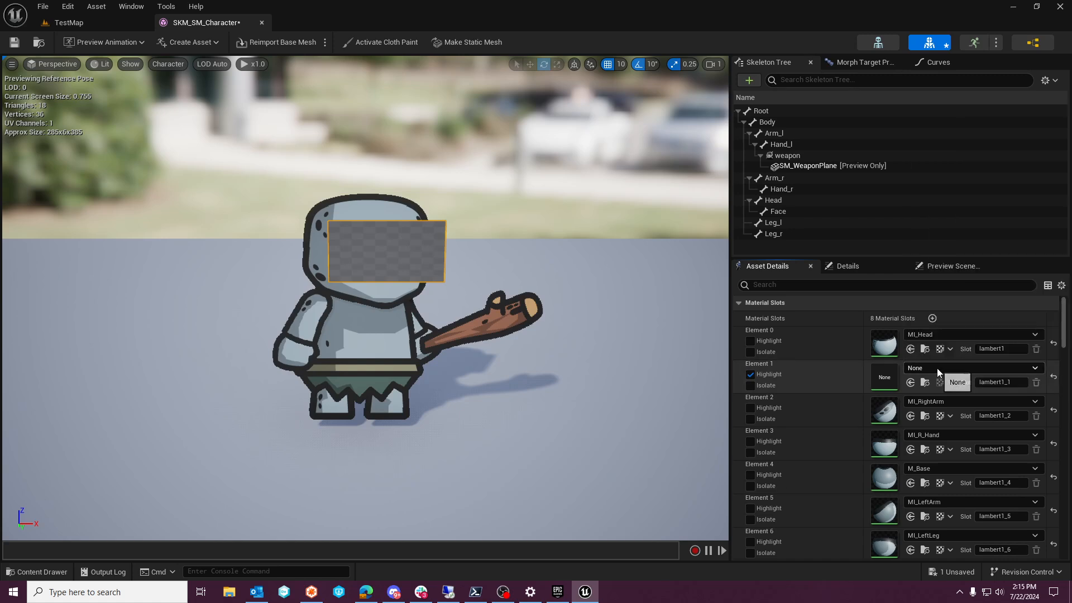
click(937, 367)
text(face)
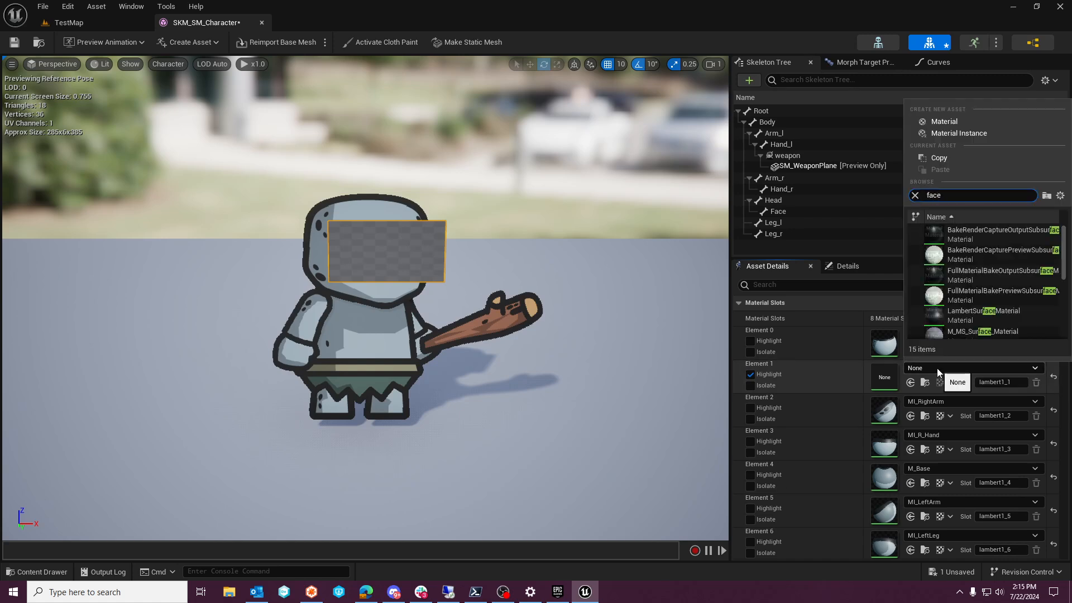
scroll(981, 295, down, 5)
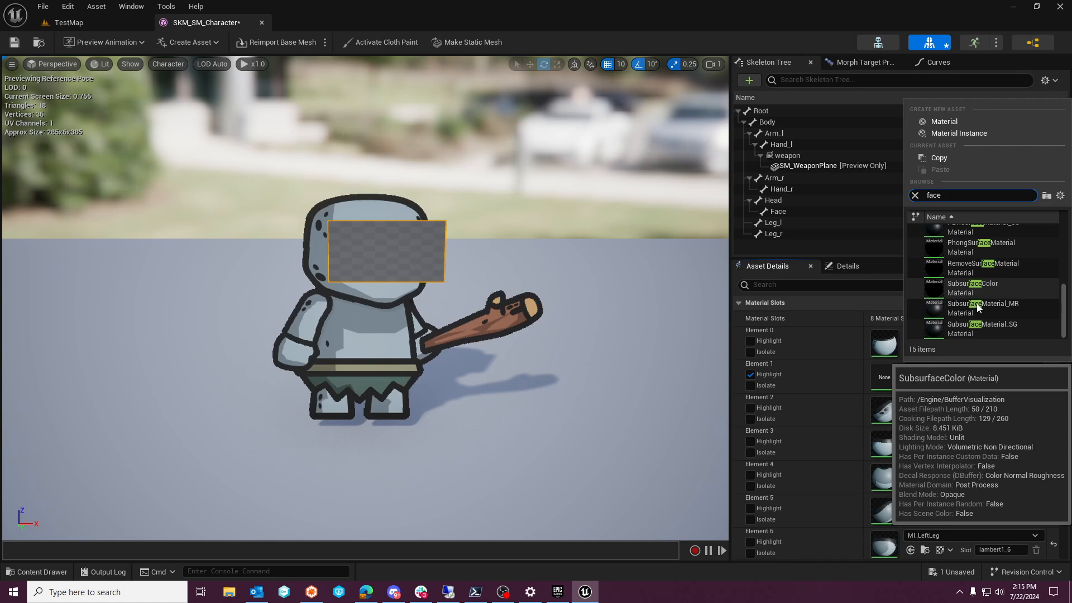
key(BackSpace)
text(MI_)
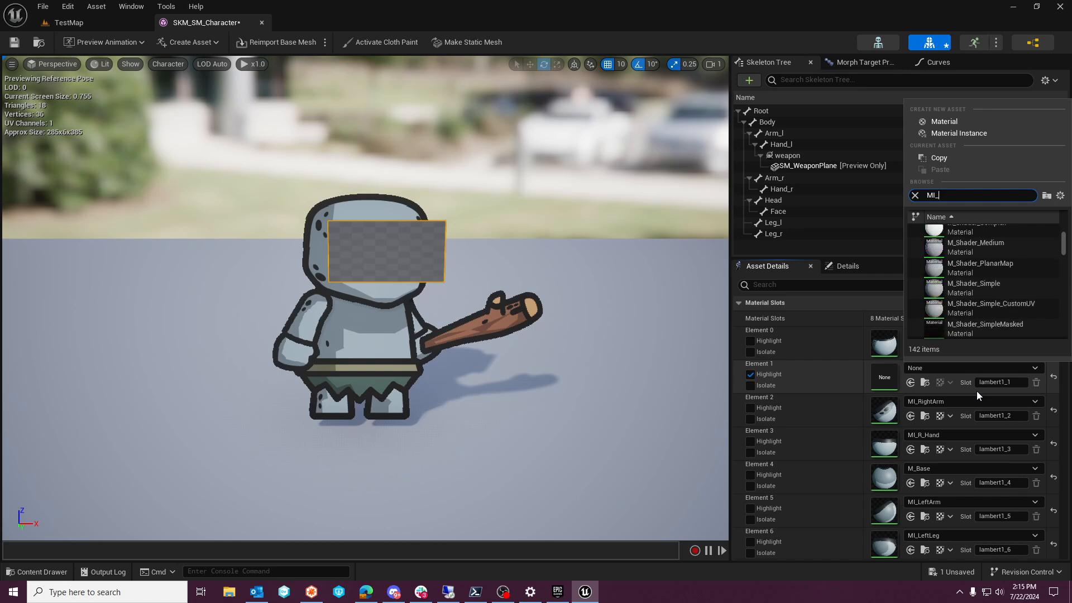
text(eye)
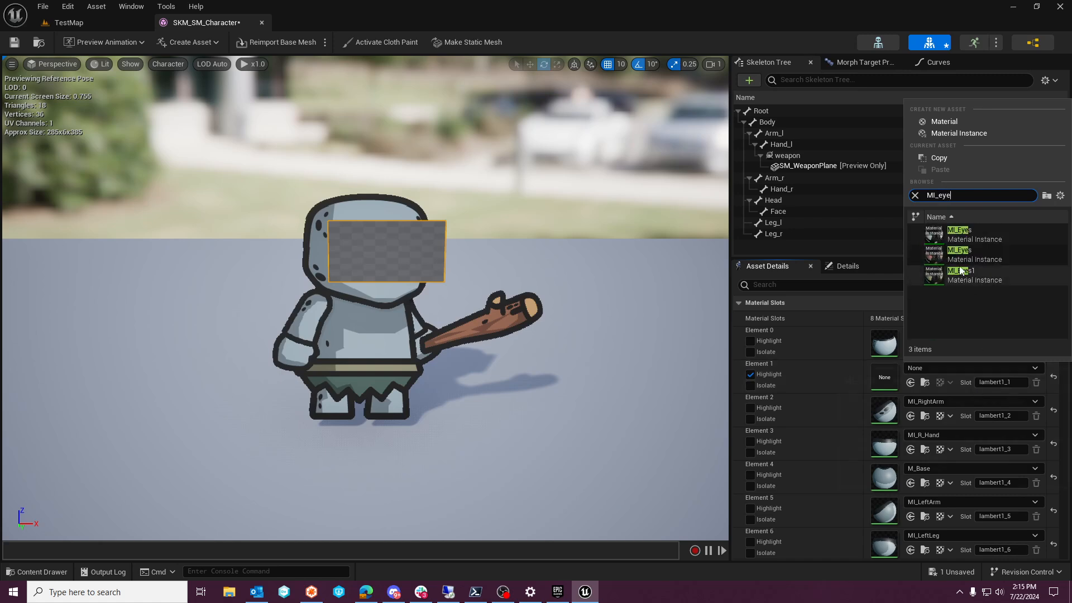
click(960, 240)
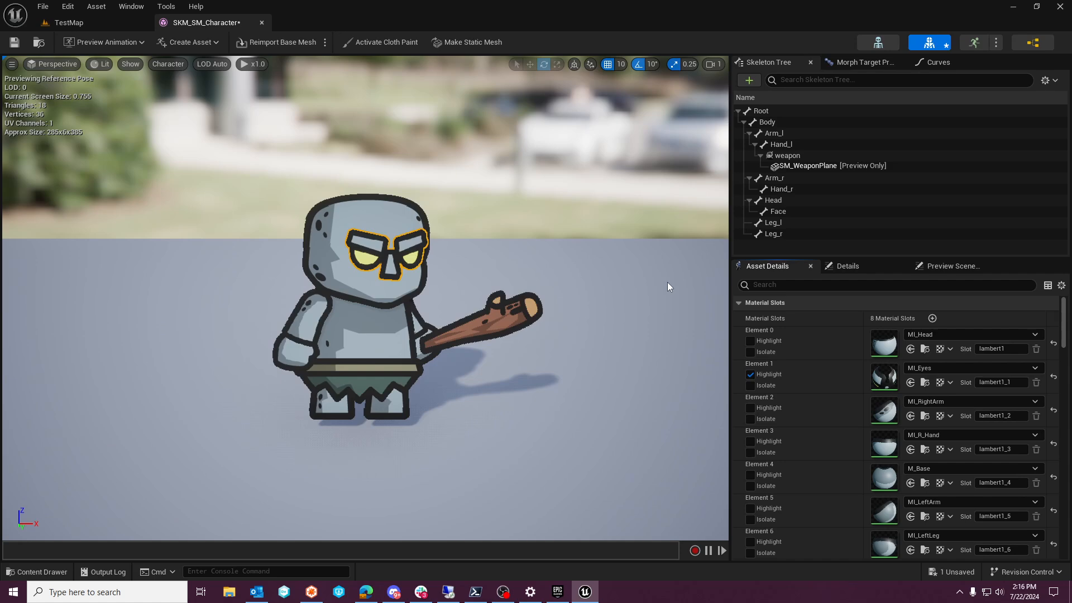
Return to the TestMap level and look at the craftpix Orc, Ogre, Goblin sprites page in the web browser
click(95, 28)
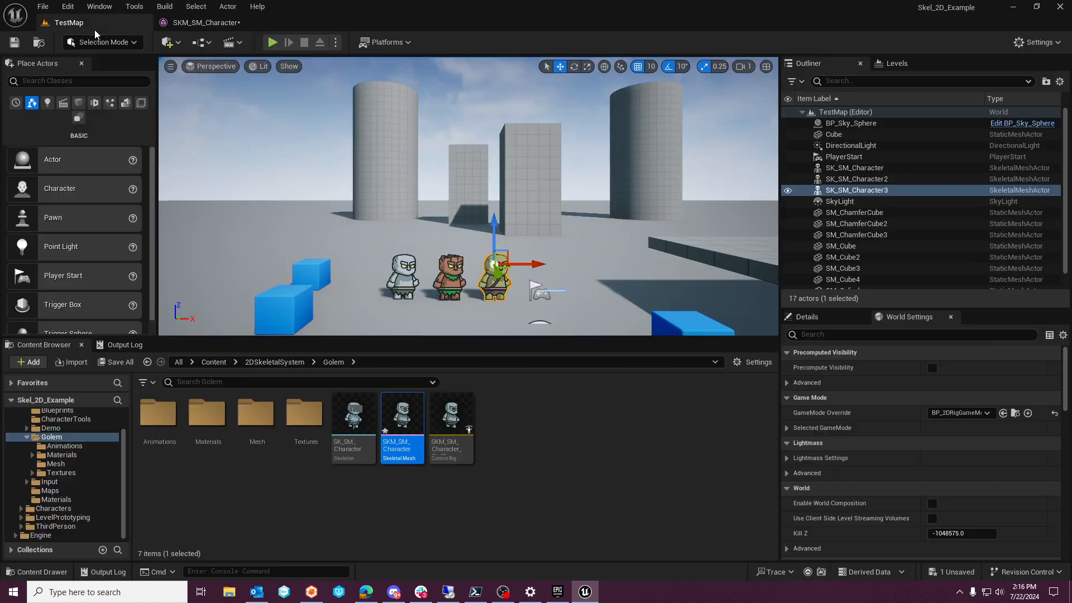
click(427, 475)
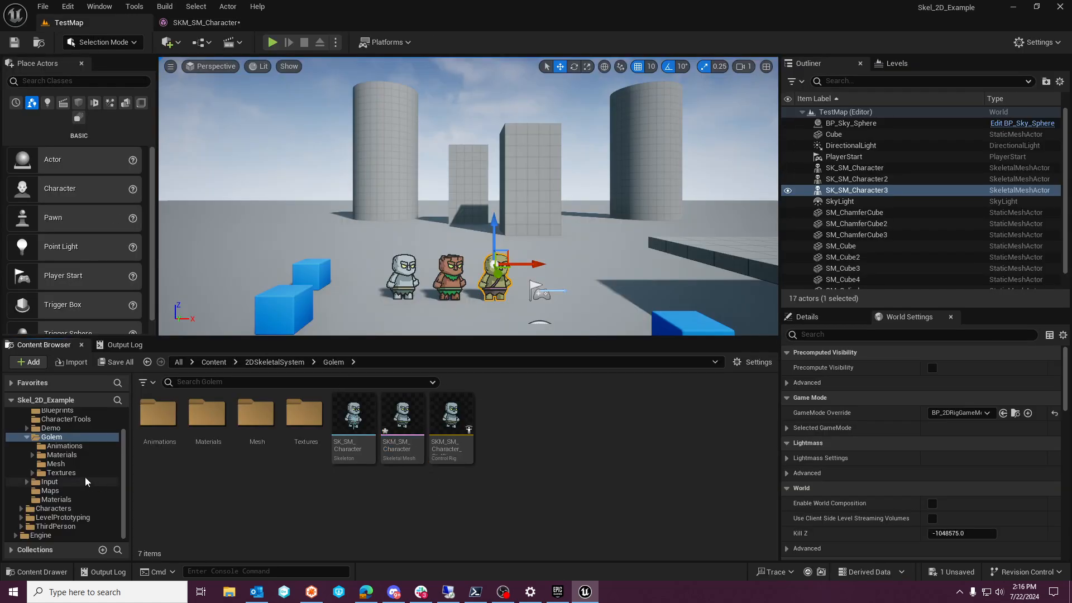
click(27, 438)
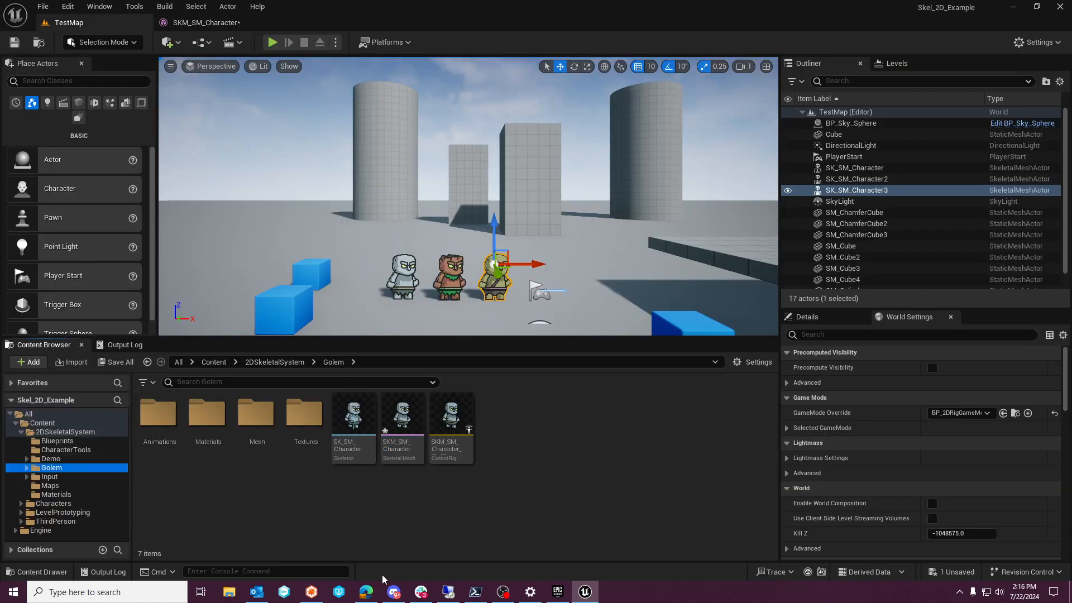
click(366, 591)
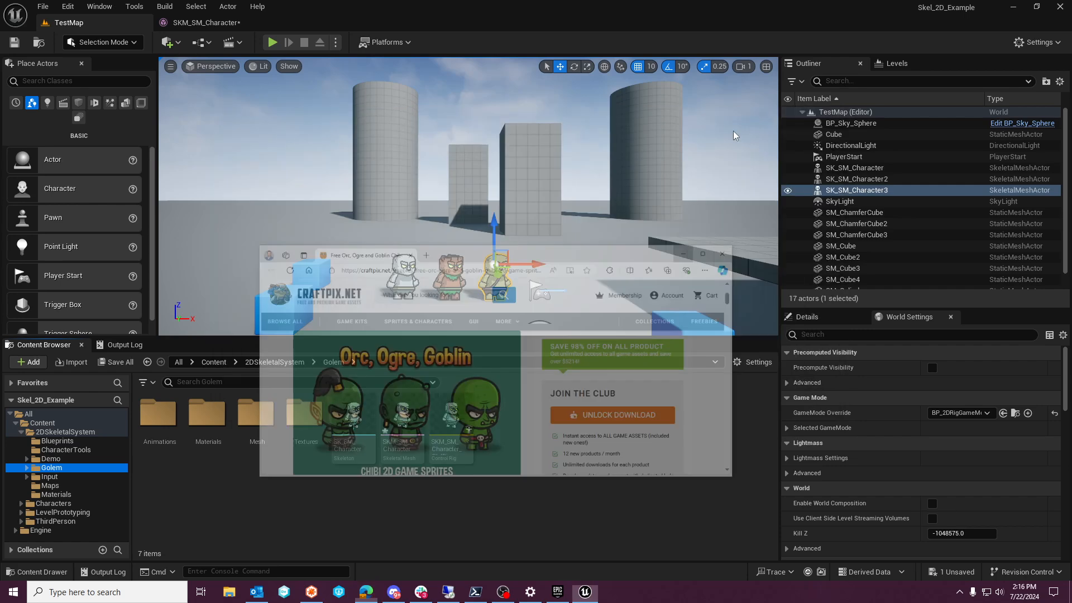
click(775, 118)
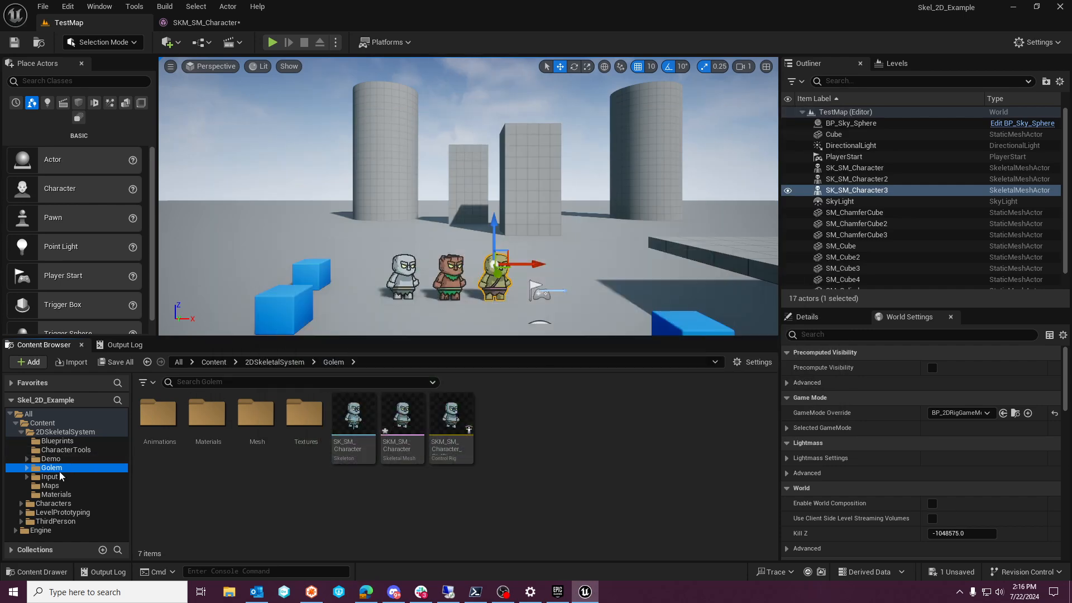
Create a new folder named Goblin inside the 2DSkeletalSystem folder
right_click(54, 433)
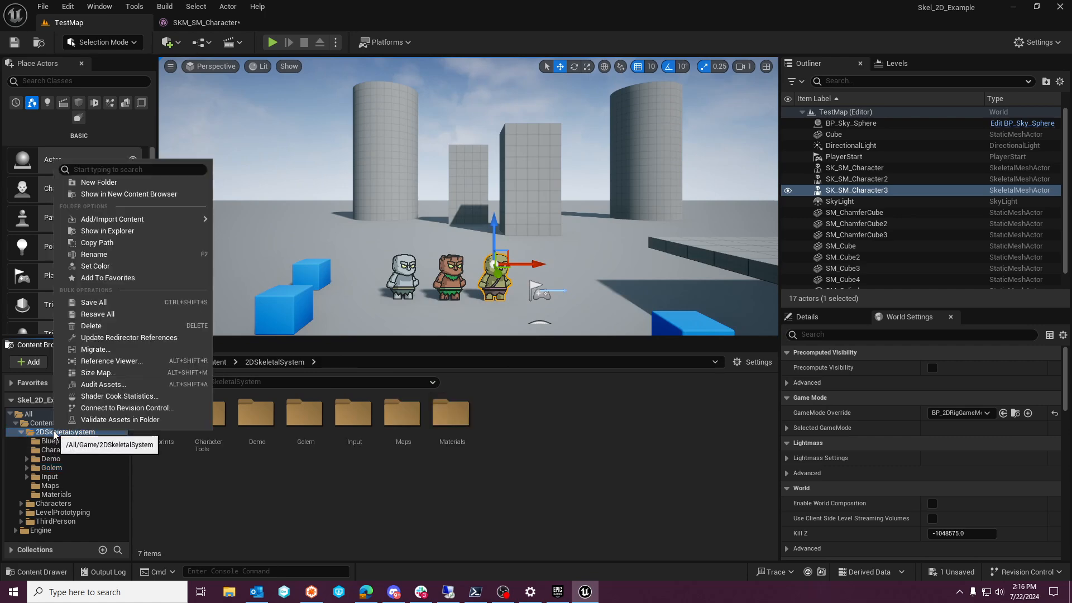
click(96, 183)
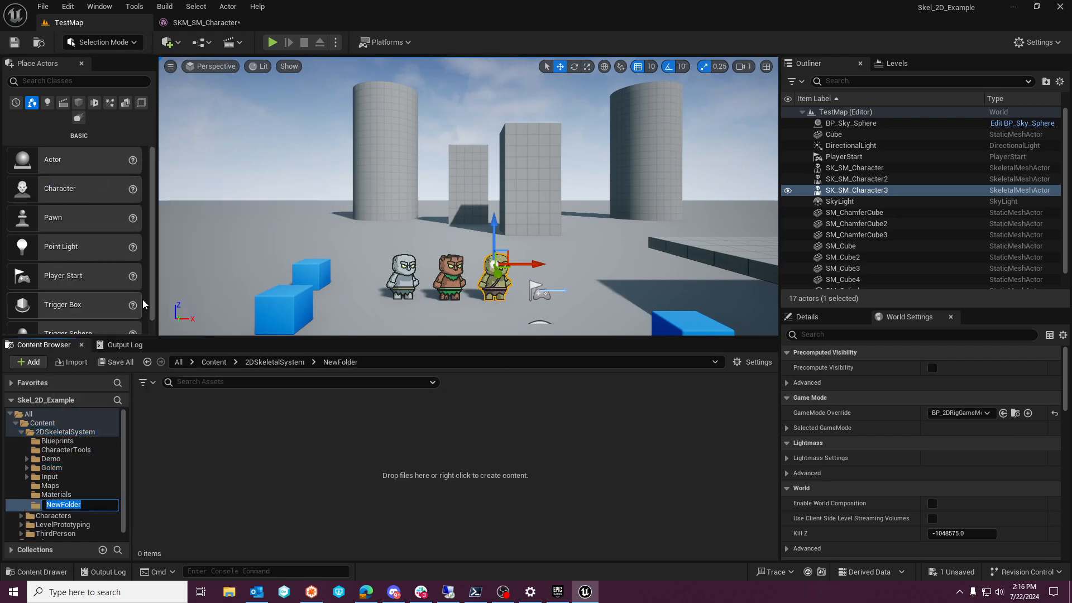
text(Goblin)
key(Return)
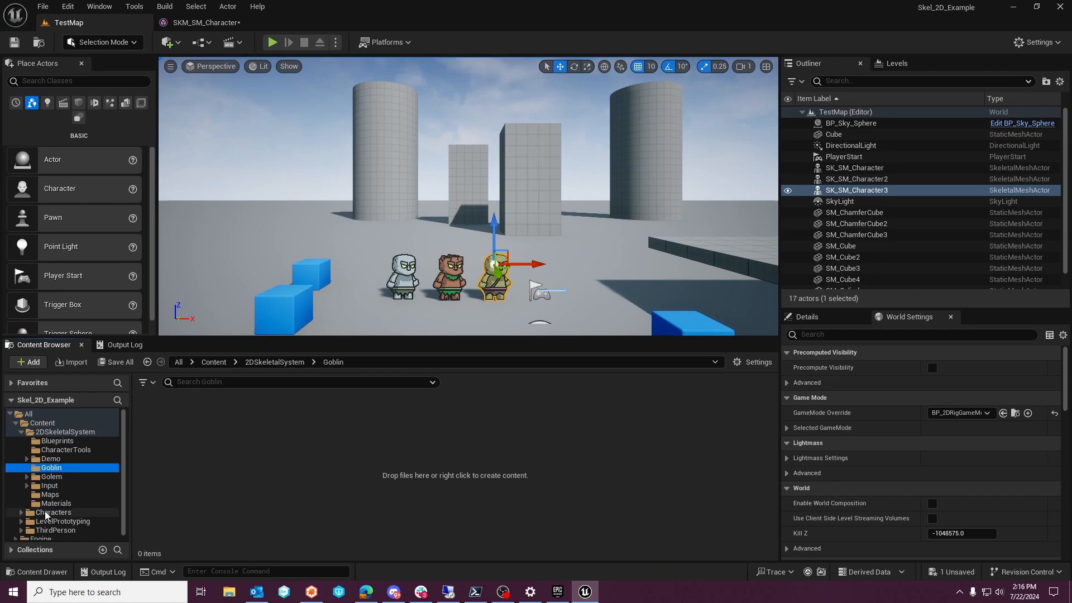
Add two subfolders named Textures and Materials to the Goblin folder
right_click(40, 468)
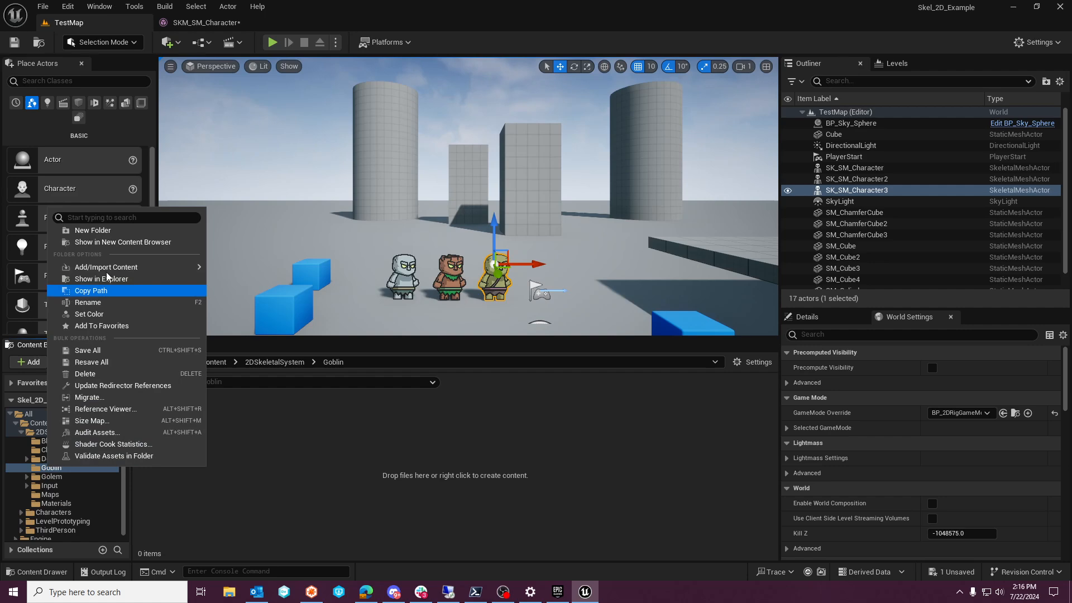
click(92, 227)
text(Textures)
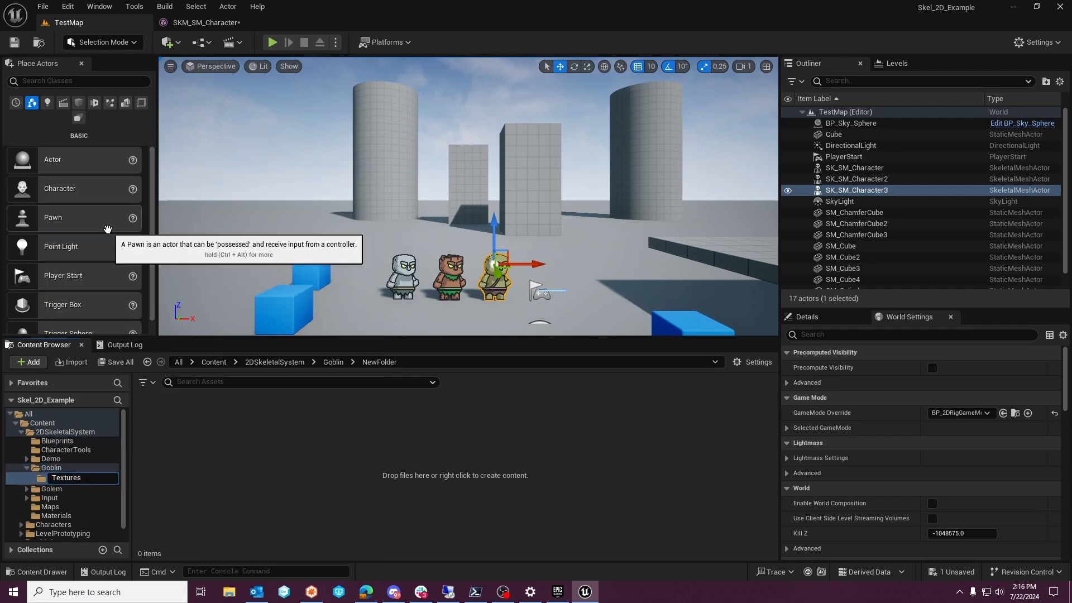
key(Return)
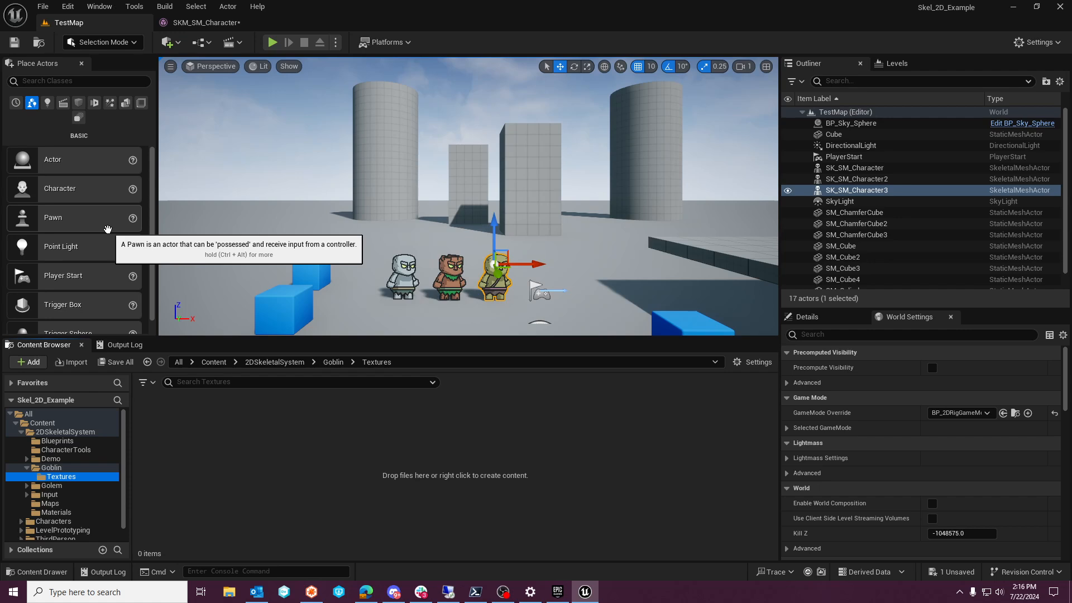
right_click(51, 468)
click(91, 234)
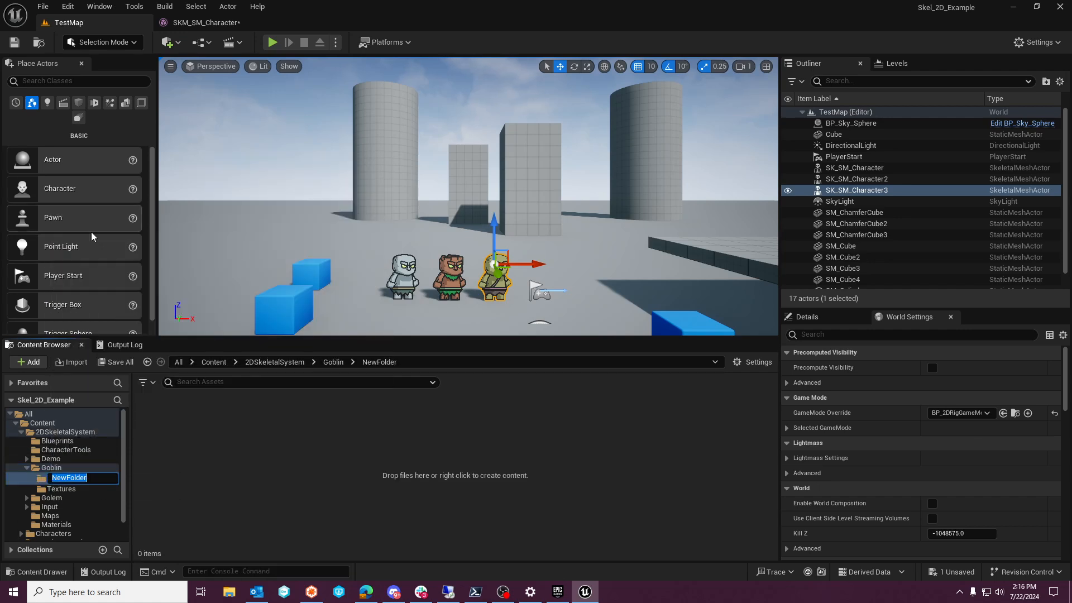
text(Materials)
key(Return)
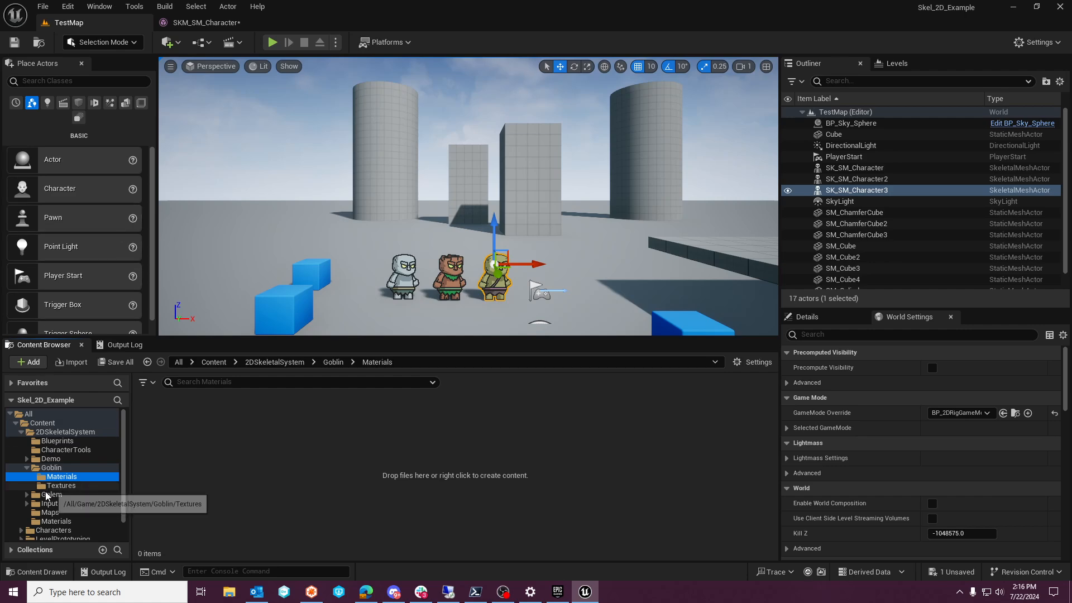
Import the goblin PNG images from the downloaded craftpix Vector Parts folder into Goblin/Textures using File Explorer
click(231, 594)
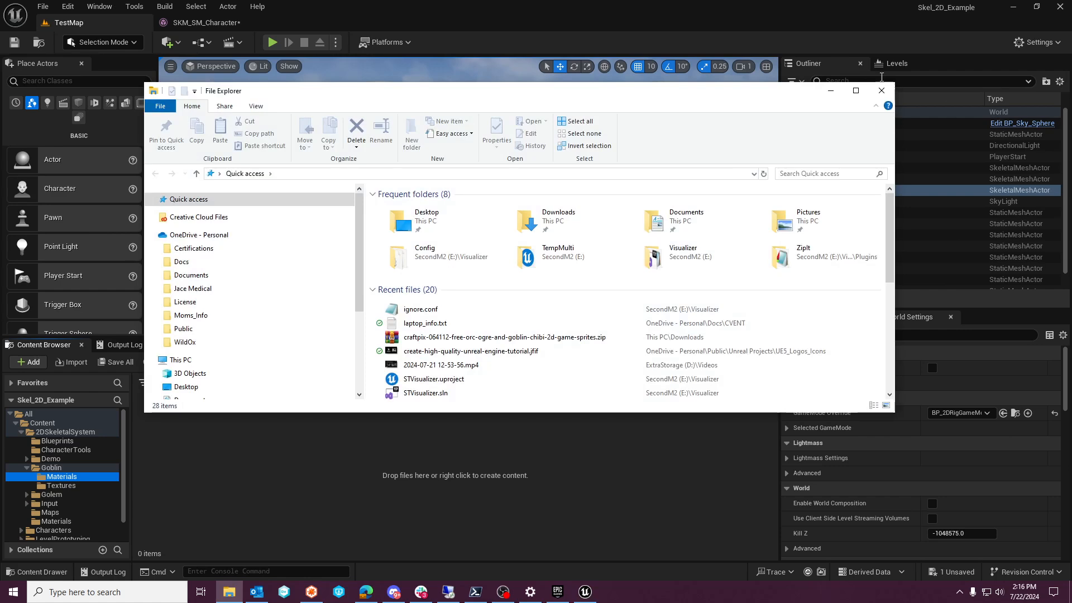
drag(744, 94, 1071, 81)
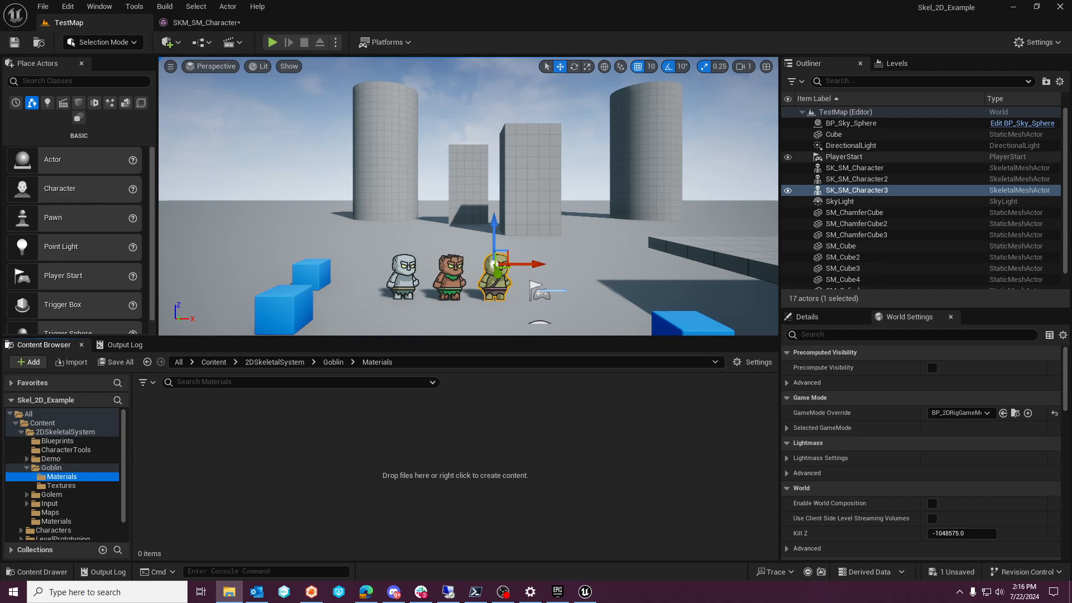
mouse_move(1071, 96)
mouse_down()
mouse_move(391, 82)
mouse_move(1071, 92)
mouse_up()
click(77, 485)
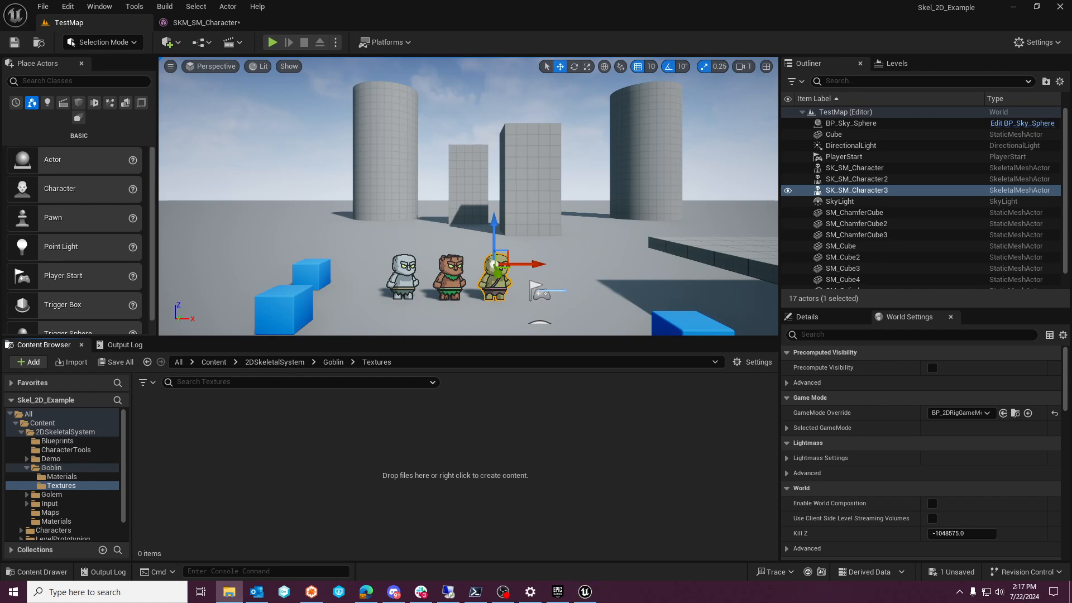
drag(1071, 481, 220, 435)
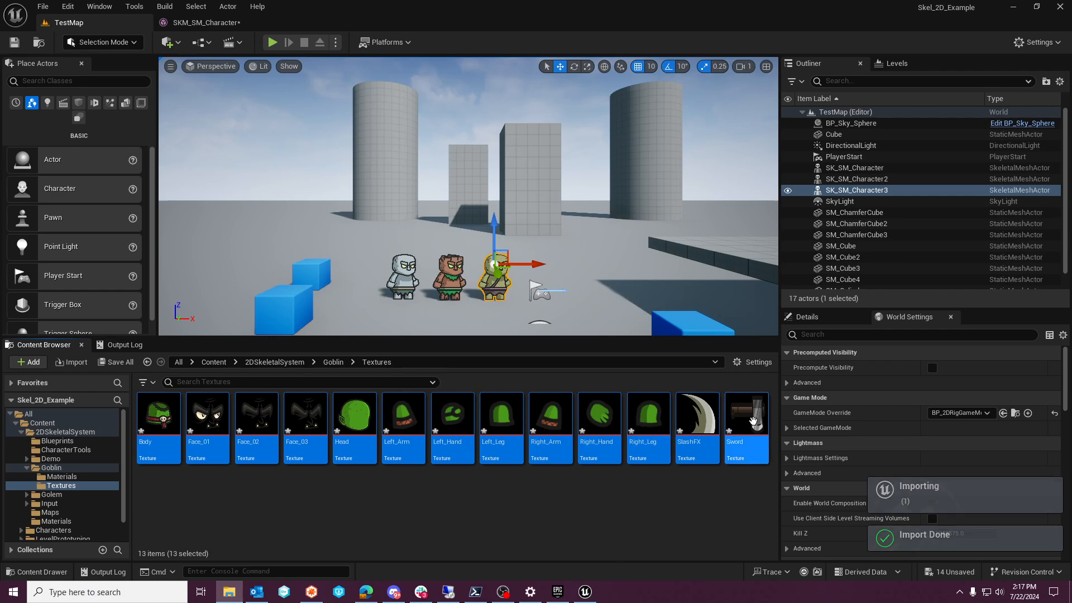
Apply the Paper2D texture settings to all the imported goblin textures and clear the selection
right_click(753, 420)
mouse_move(803, 124)
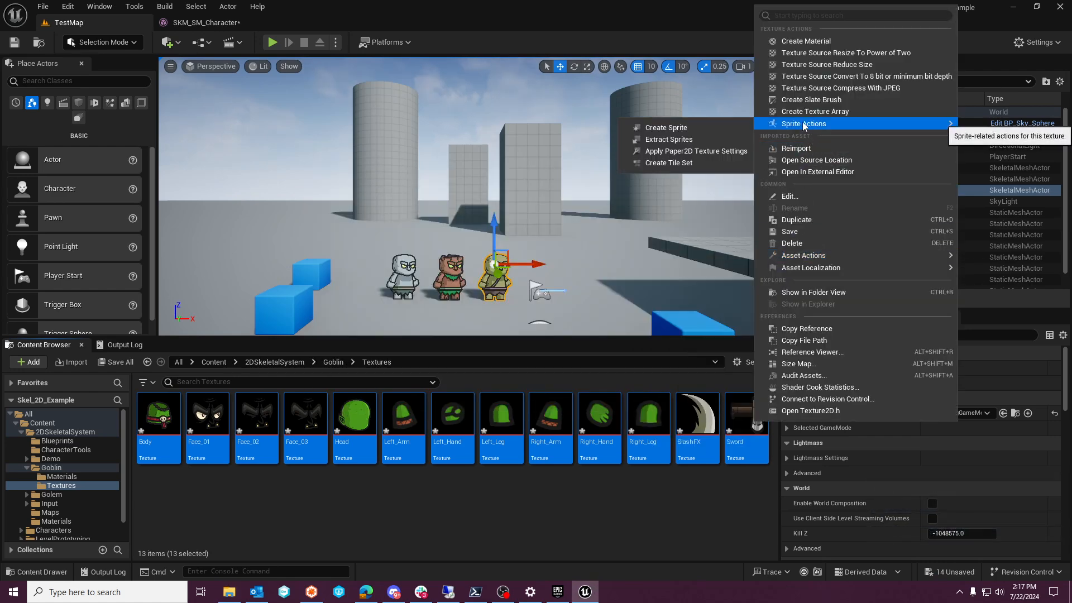
click(698, 151)
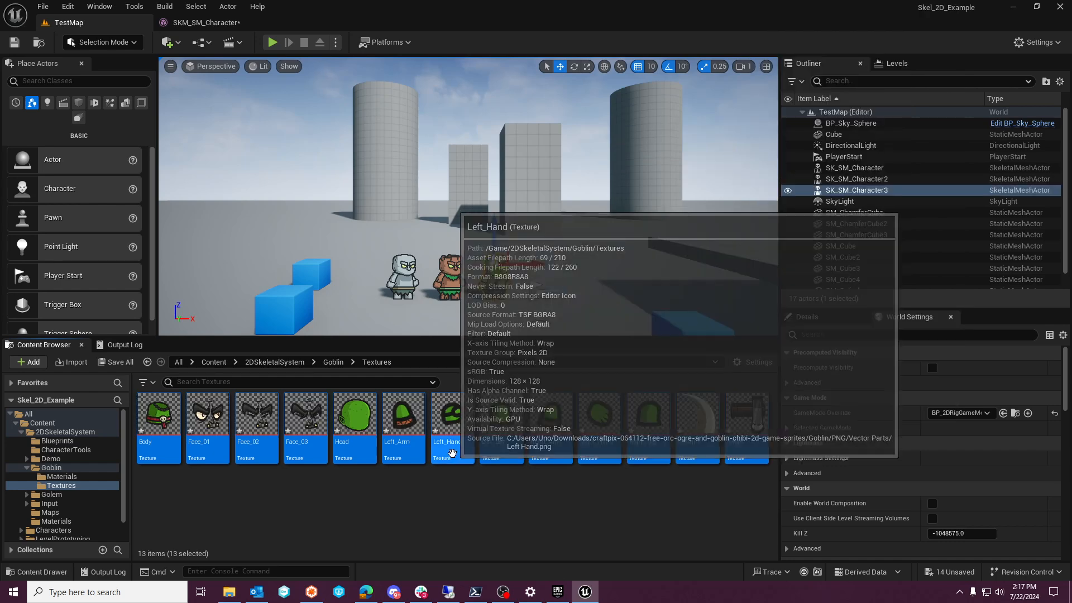
click(476, 498)
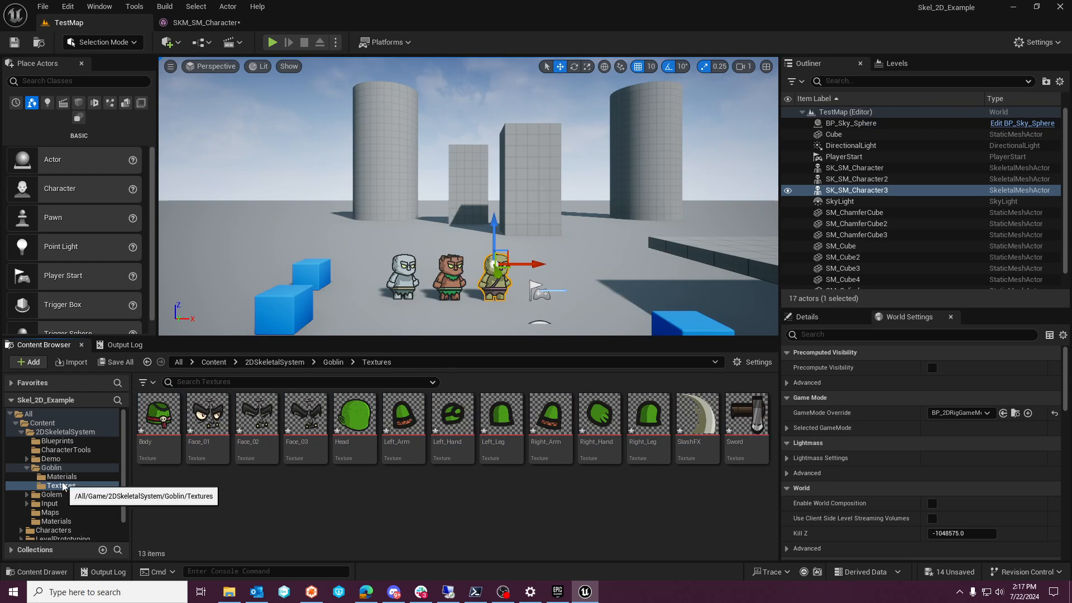
Copy the Golem_1 folder of material instances from Golem/Materials into the Goblin/Materials folder
click(62, 476)
click(27, 494)
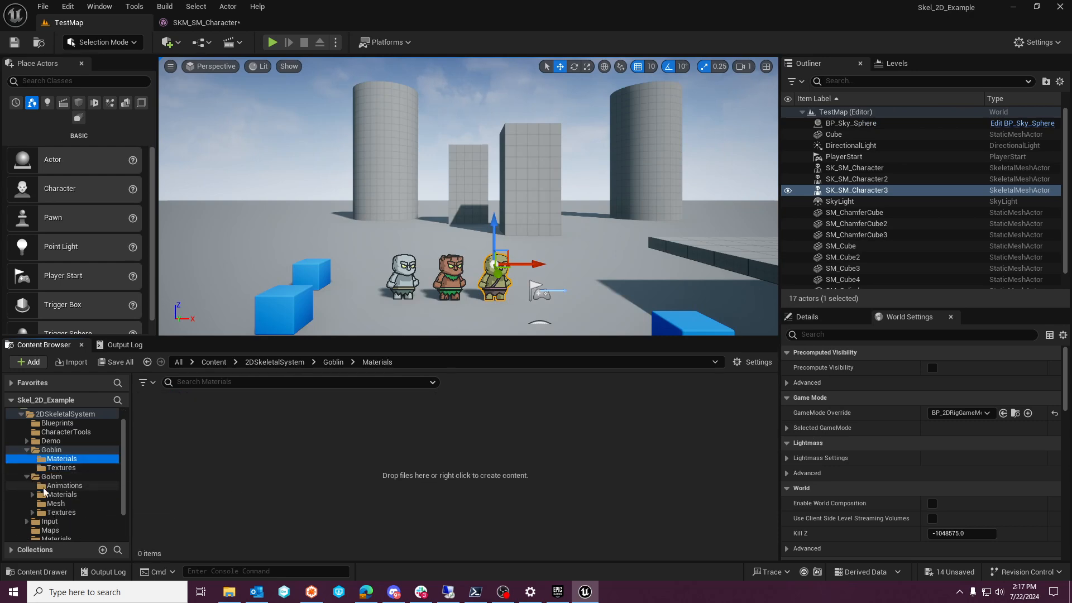
click(32, 494)
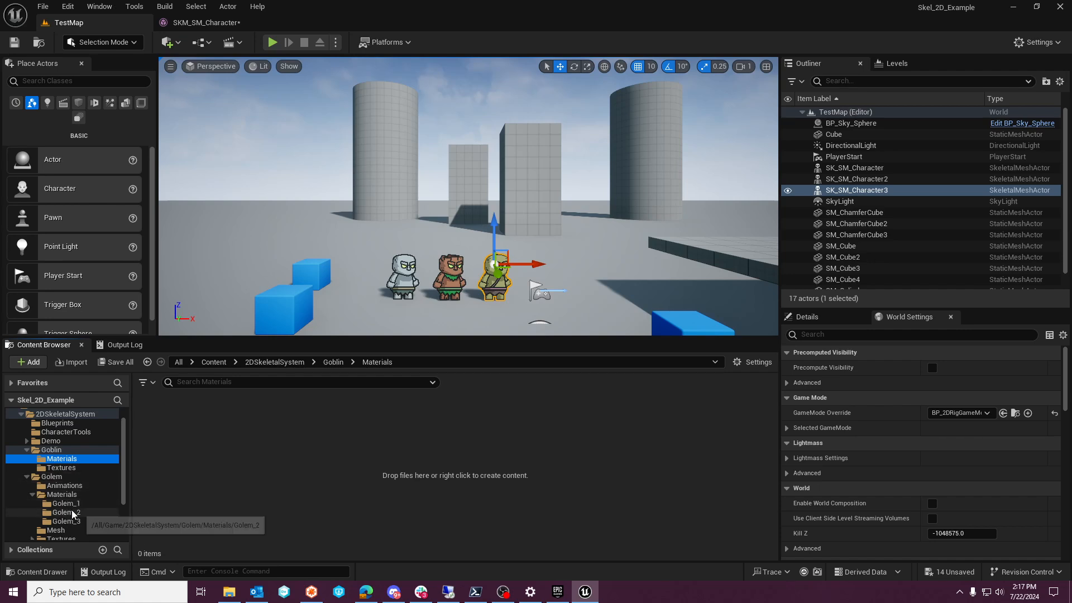
click(64, 503)
drag(64, 503, 70, 459)
click(101, 495)
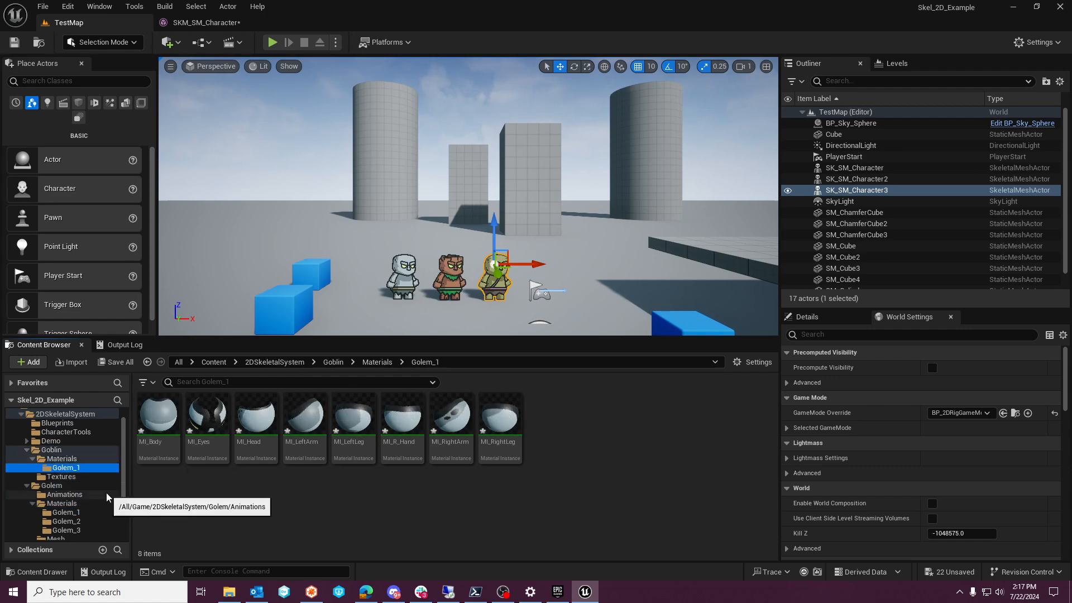
In the copied MI_Body material instance, enable the Texture parameter override and assign the goblin's Body texture
double_click(160, 416)
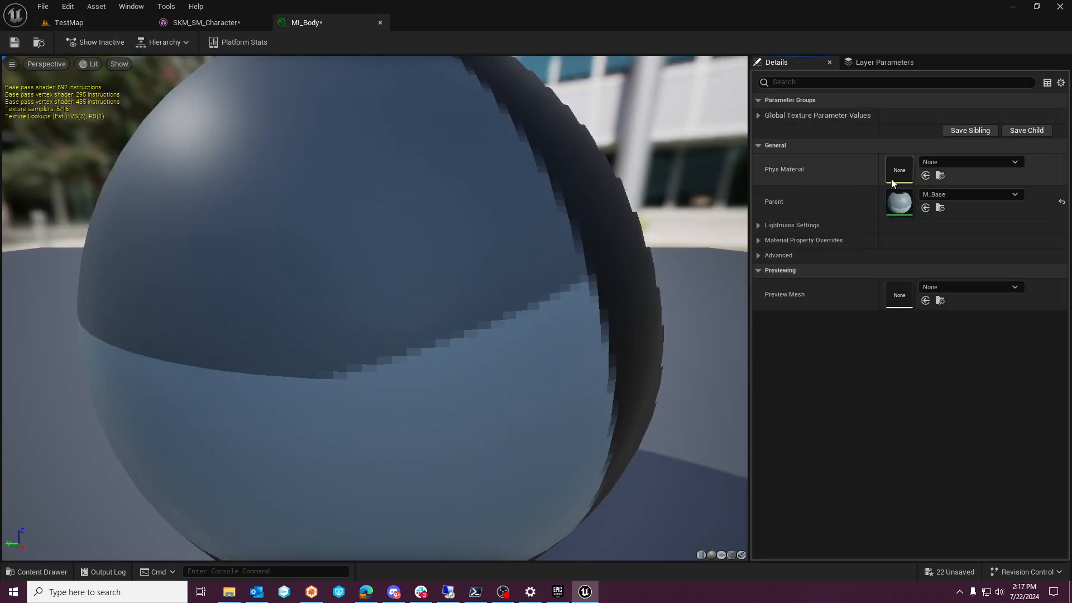
click(949, 195)
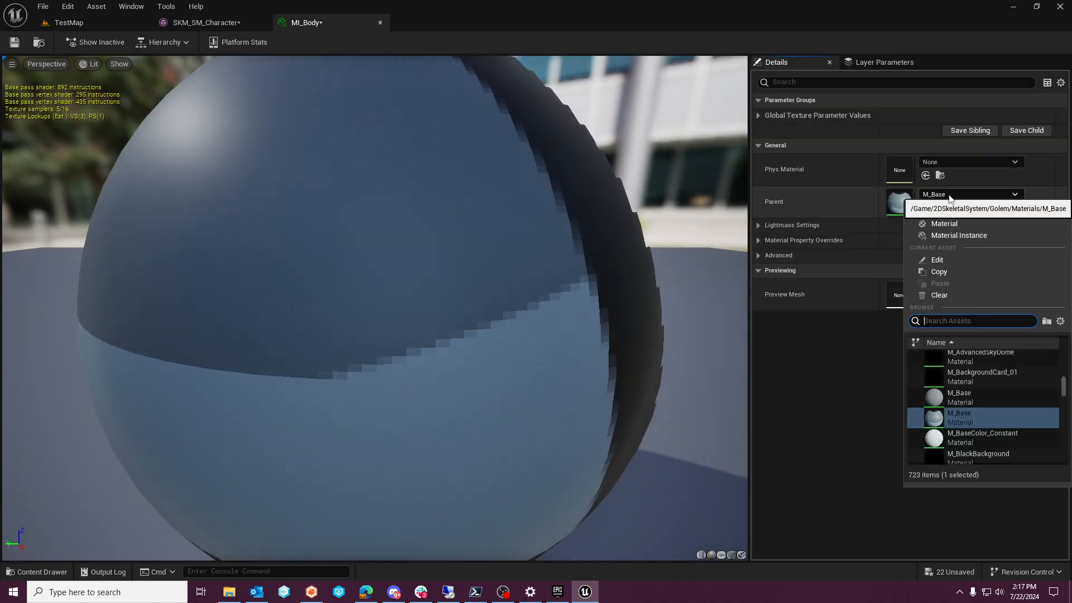
click(759, 115)
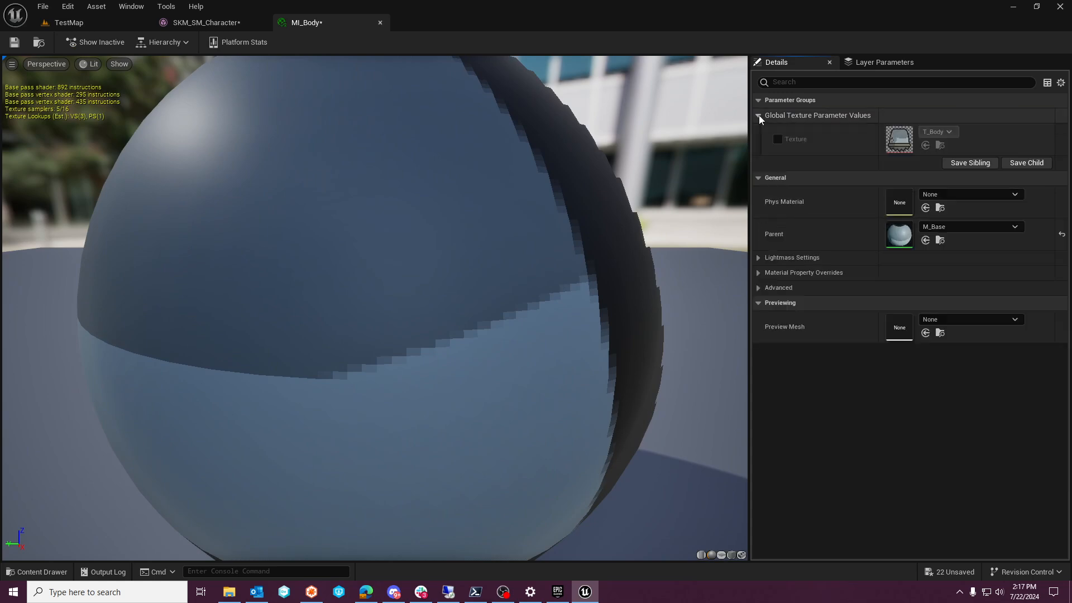
click(778, 139)
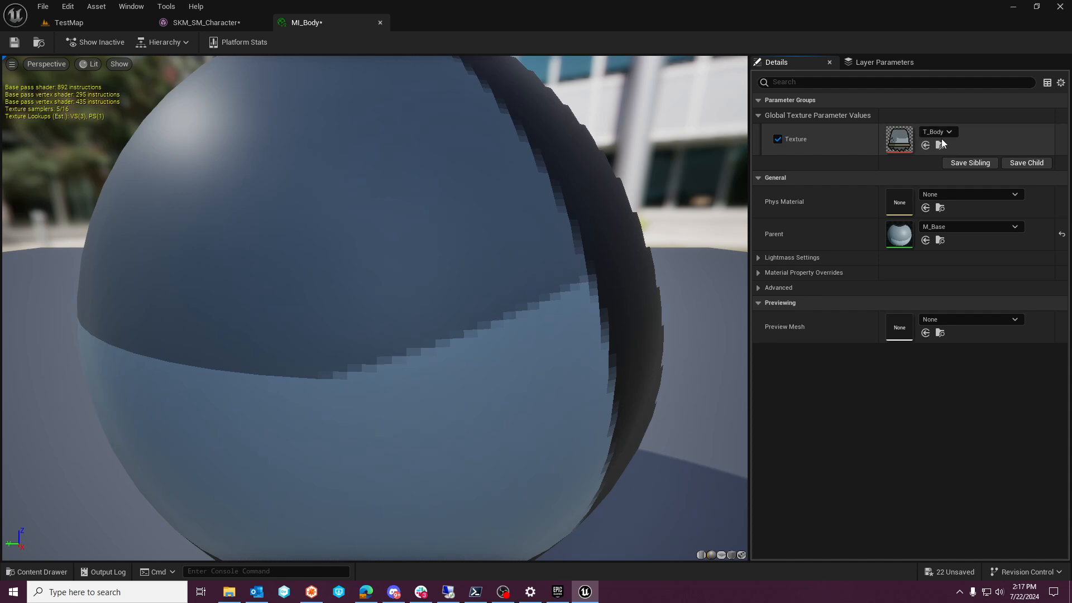
click(949, 133)
text(Body)
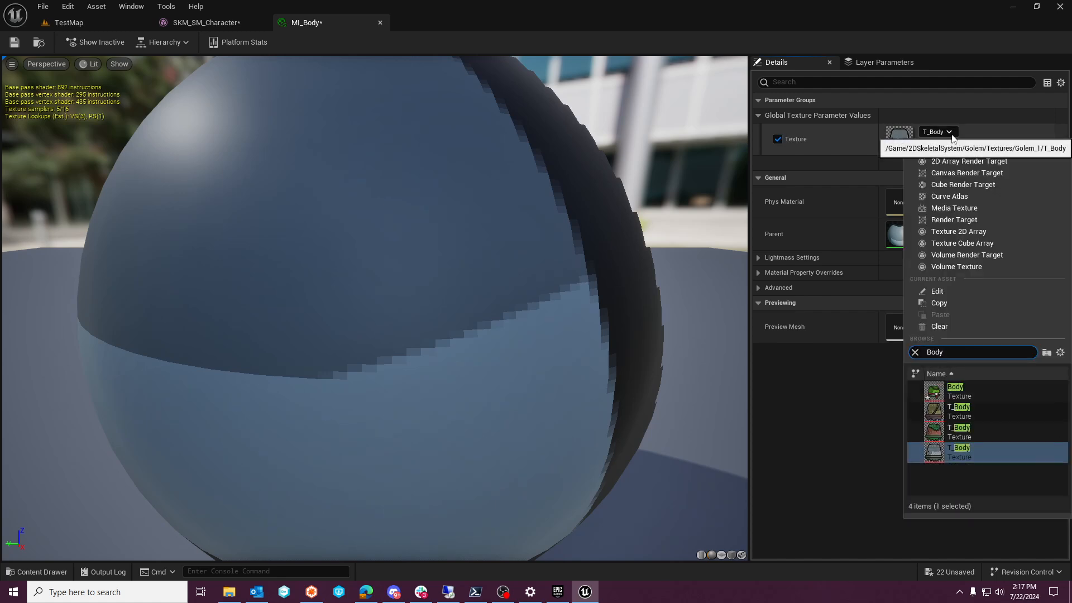
click(955, 386)
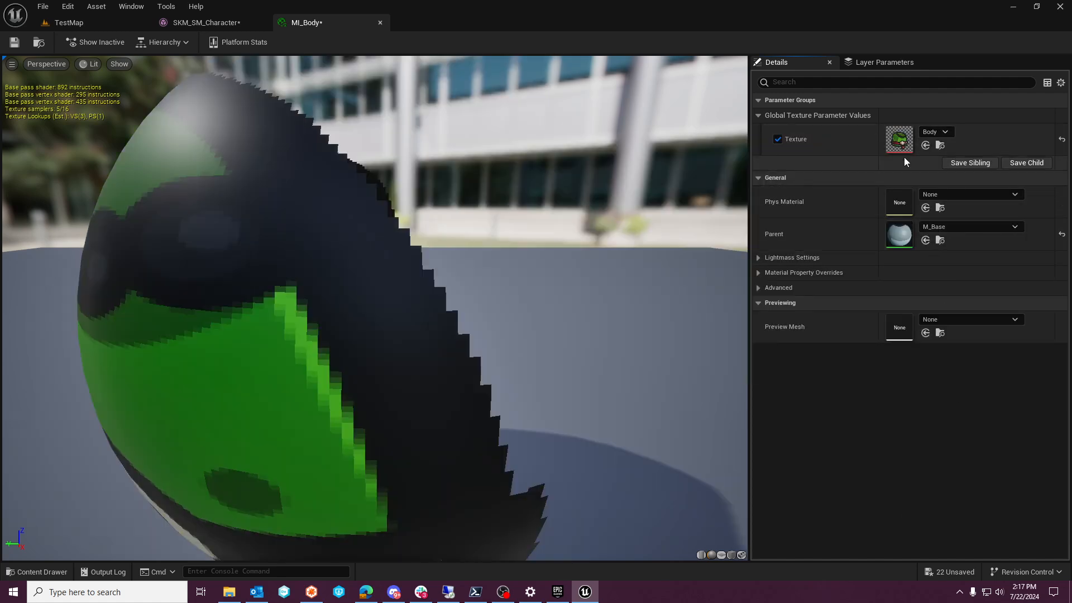
Preview the MI_Body material on a flat plane and save the material instance
click(730, 555)
scroll(526, 323, down, 5)
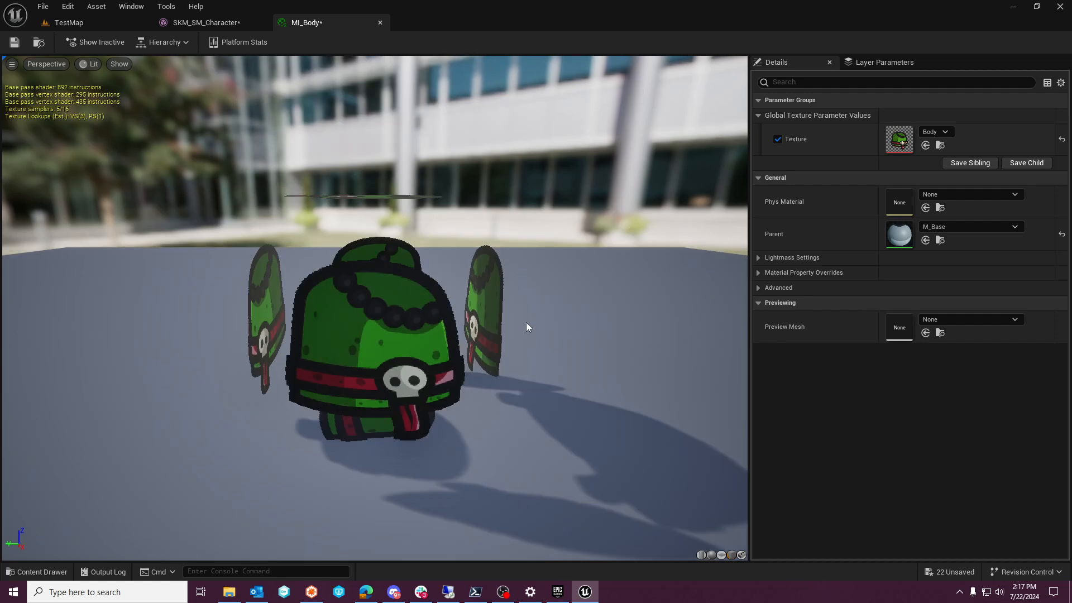
click(723, 555)
scroll(459, 299, up, 3)
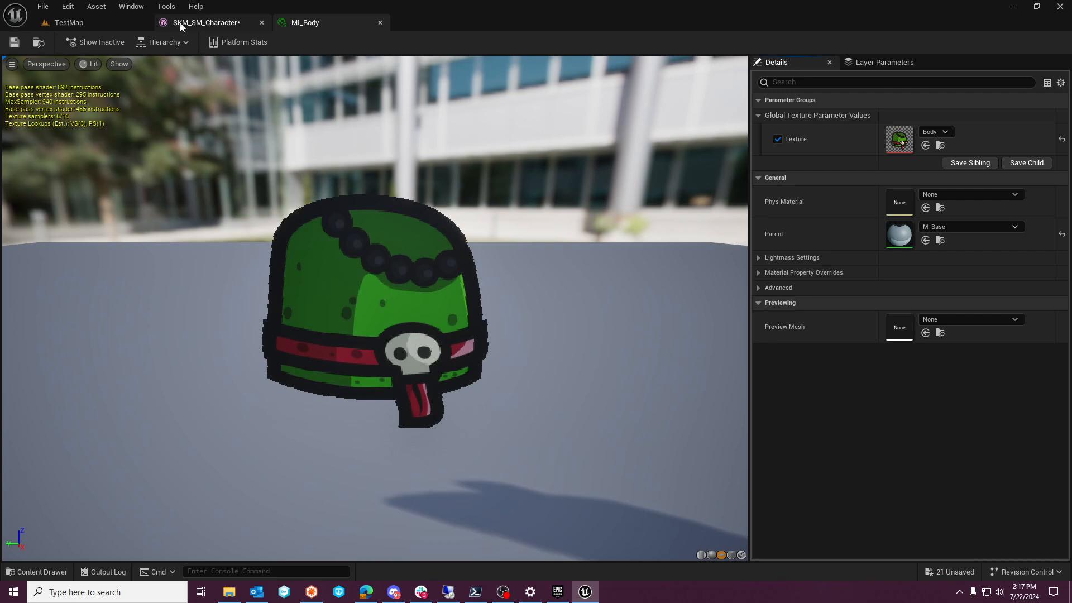
Assign the goblin's Face_02 texture to the copied MI_Eyes material instance, previewed on a flat plane, and save it
click(67, 22)
click(207, 423)
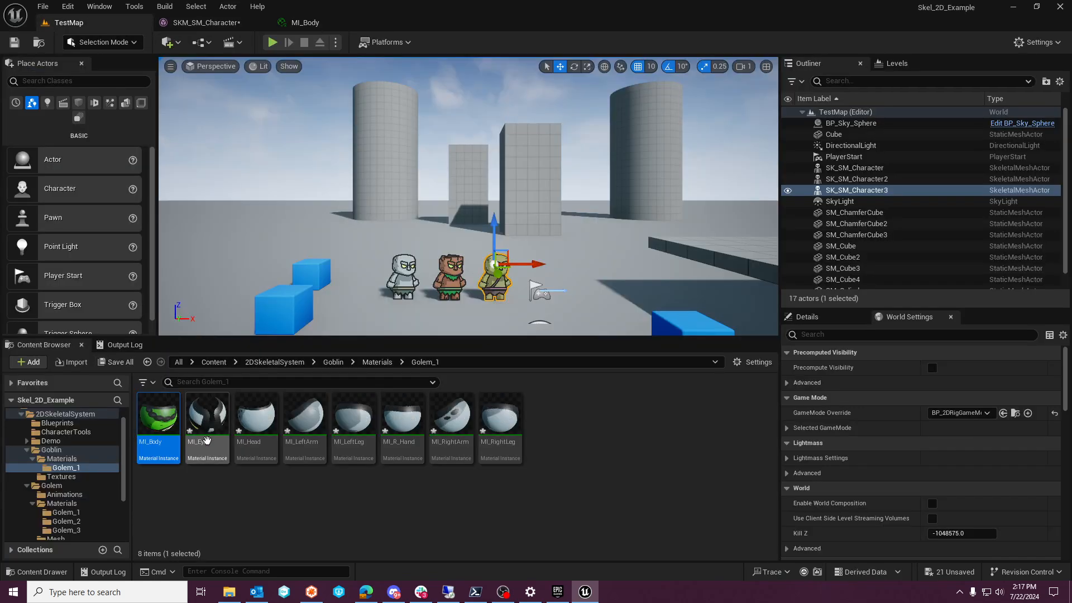
double_click(206, 423)
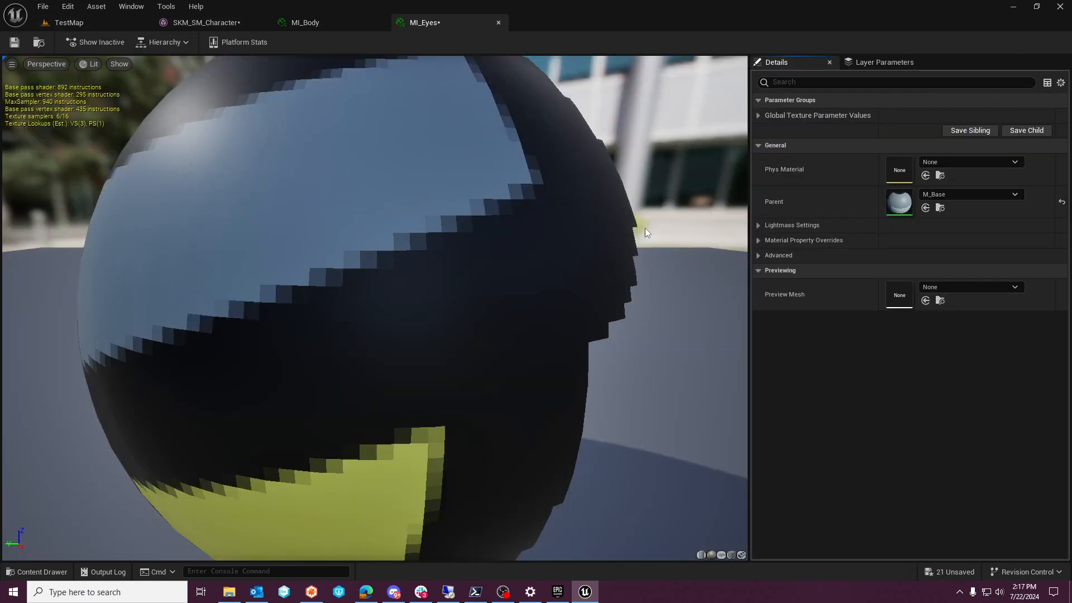
click(773, 115)
click(942, 132)
text(eyes)
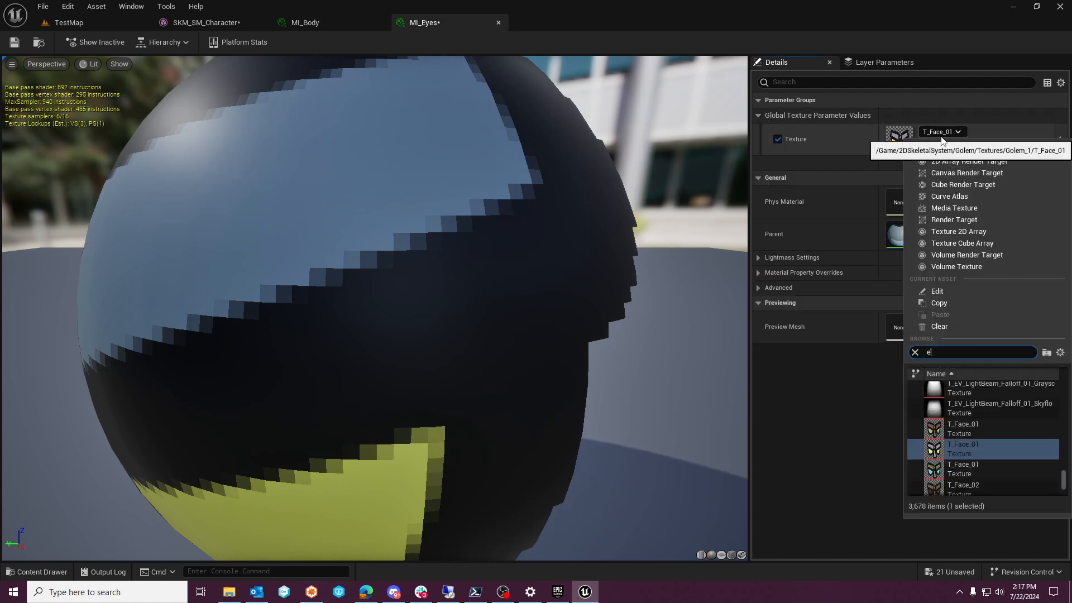
key(BackSpace)
key(BackSpace)
key(BackSpace)
key(BackSpace)
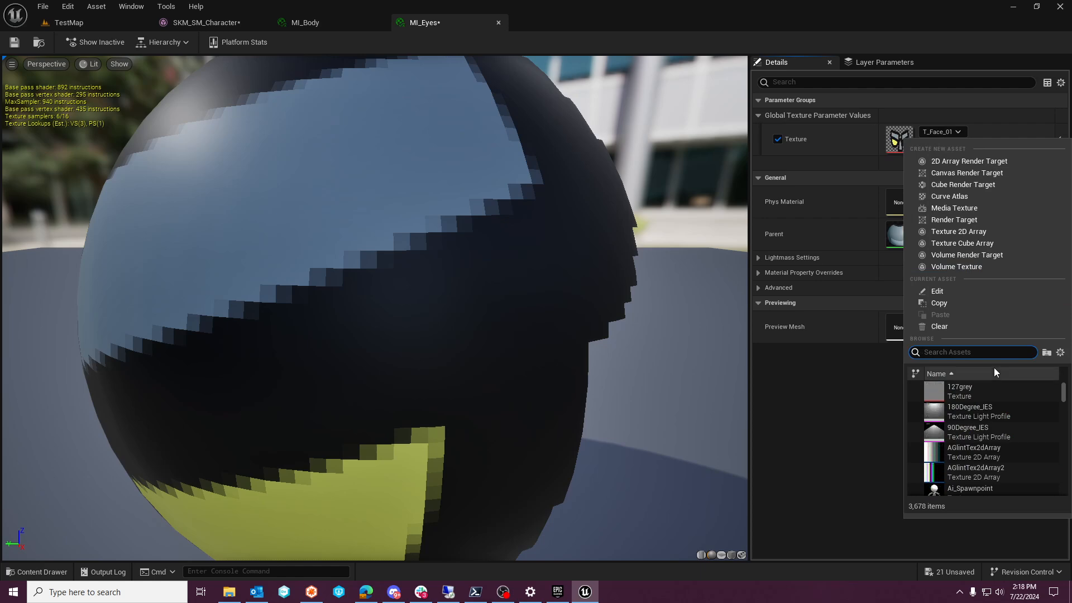
text(Face)
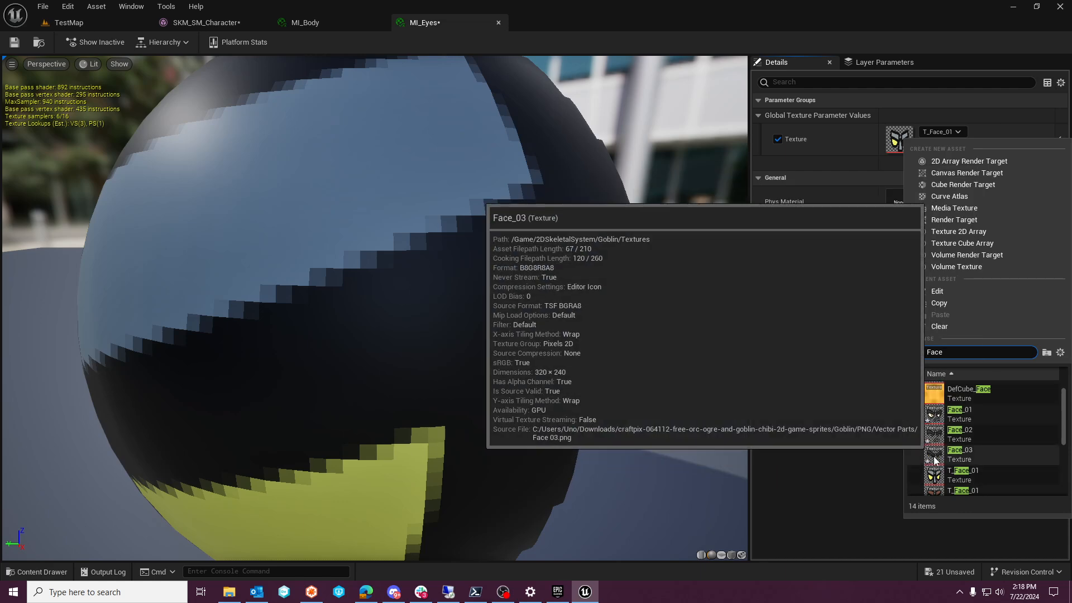
click(936, 434)
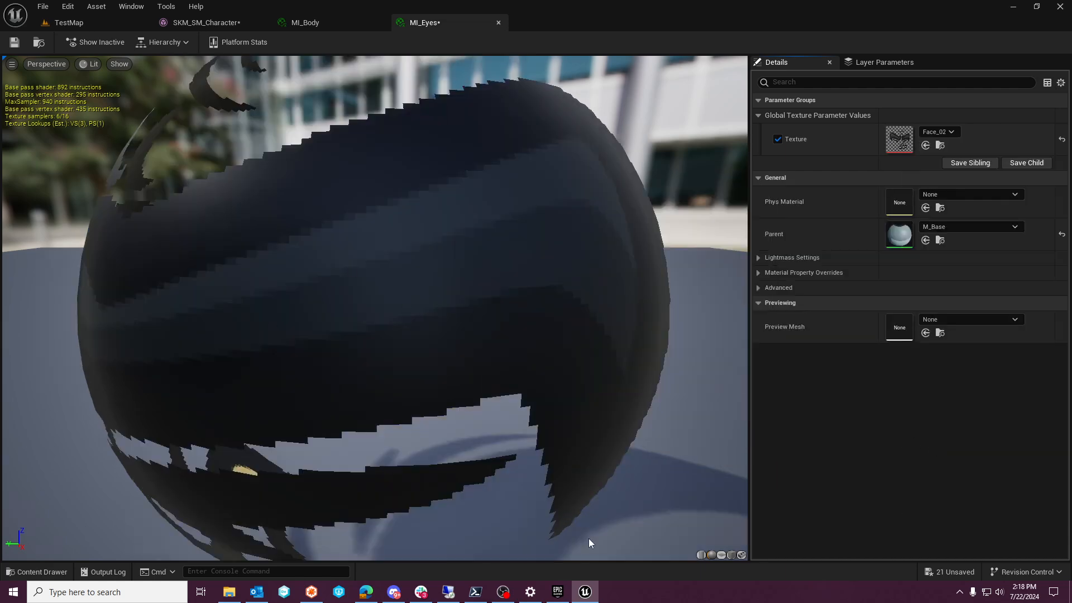
click(721, 554)
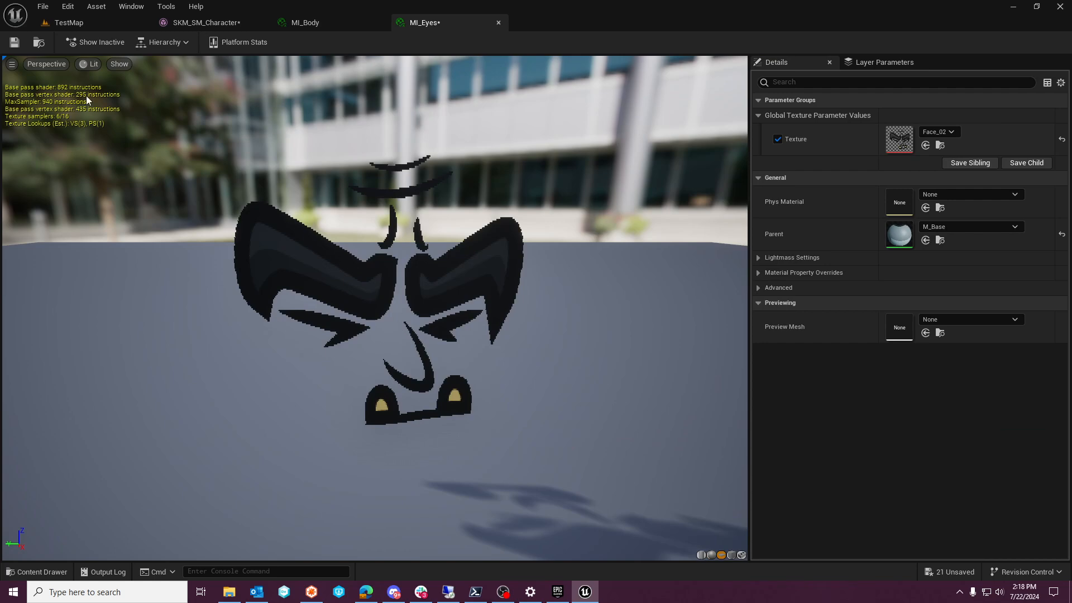
Assign the goblin's Head texture to the copied MI_Head material instance, filtering the textures by Goblin, and save it
click(69, 22)
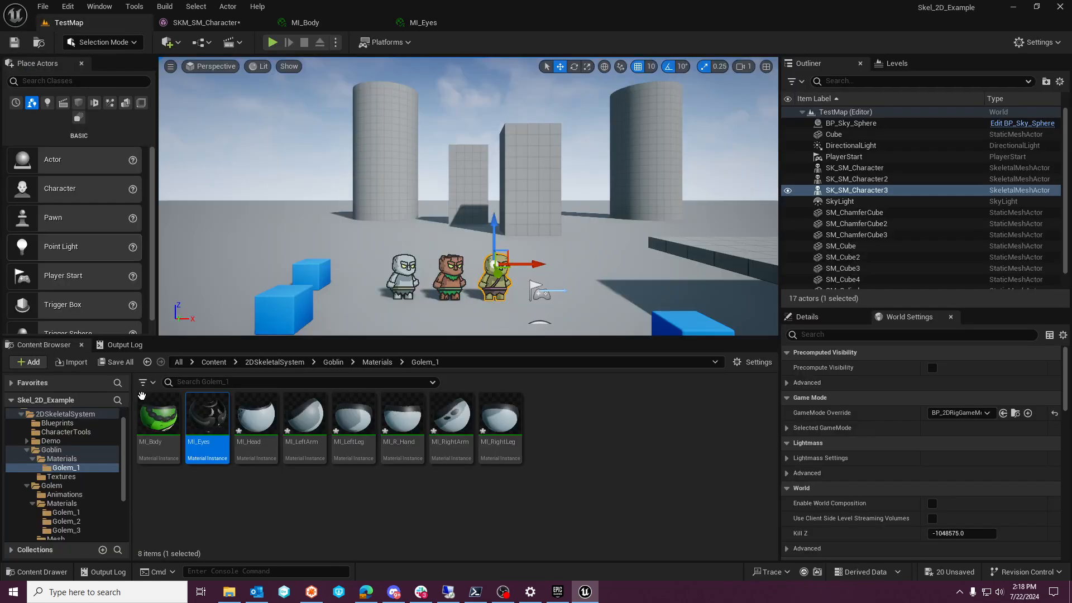
double_click(252, 426)
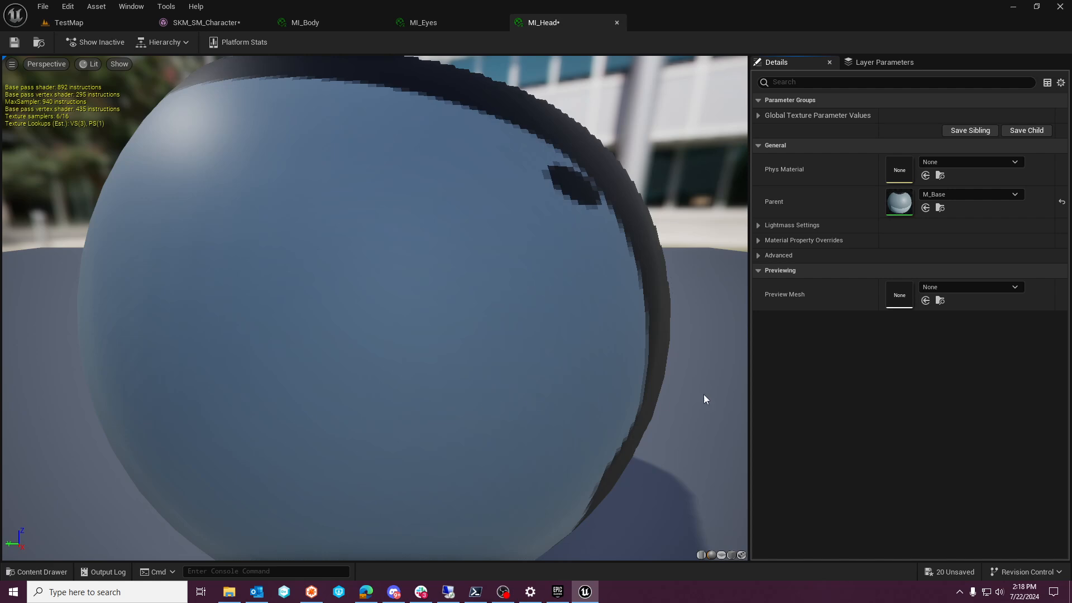
click(759, 116)
click(950, 132)
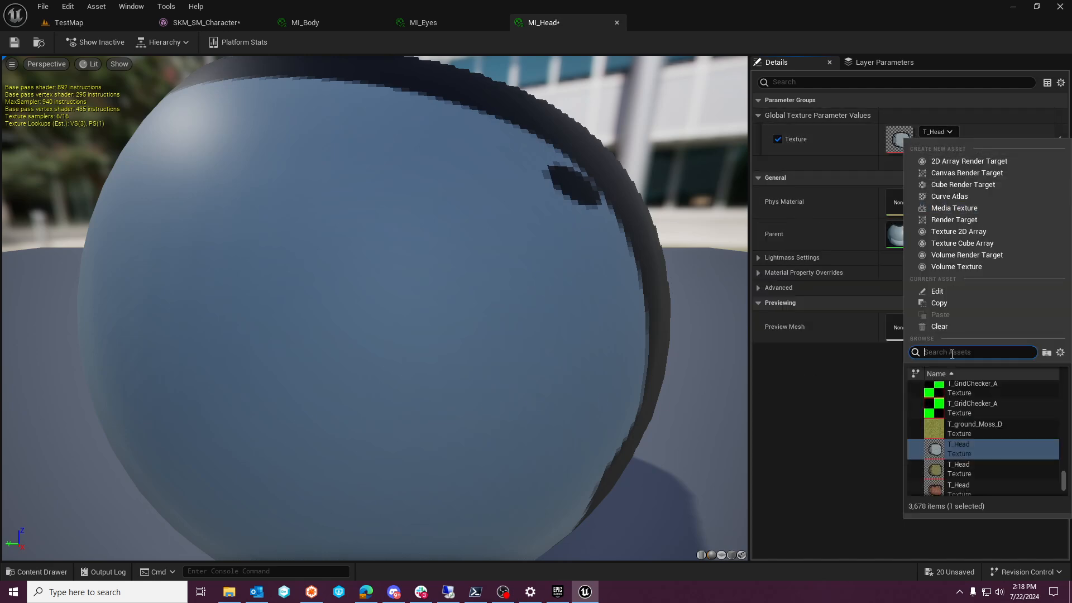
scroll(977, 400, down, 3)
scroll(980, 432, up, 4)
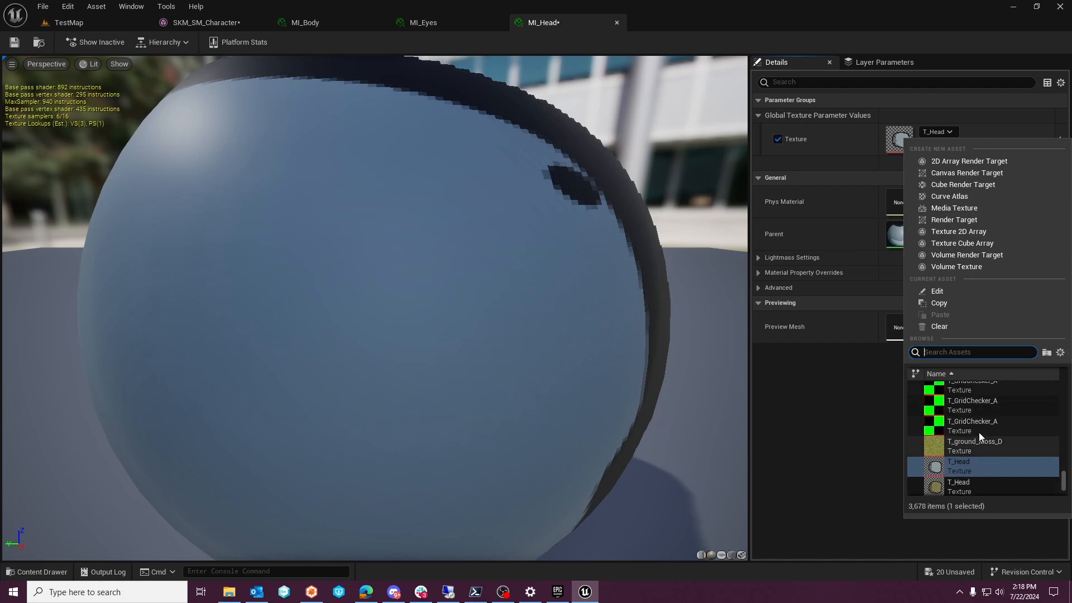
scroll(980, 433, up, 5)
click(957, 353)
text(Goblin)
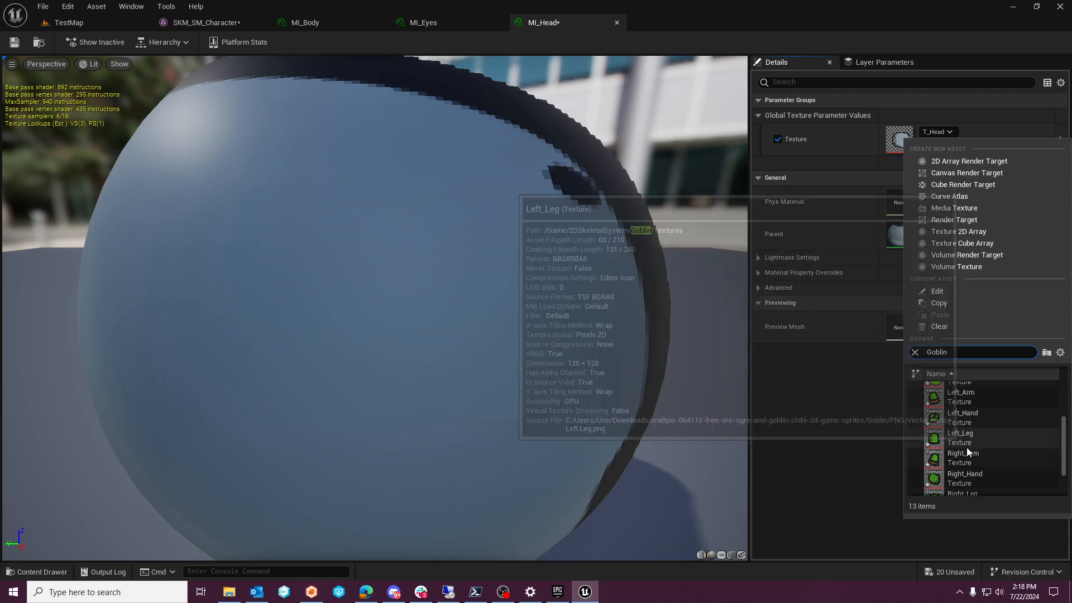
scroll(967, 447, up, 3)
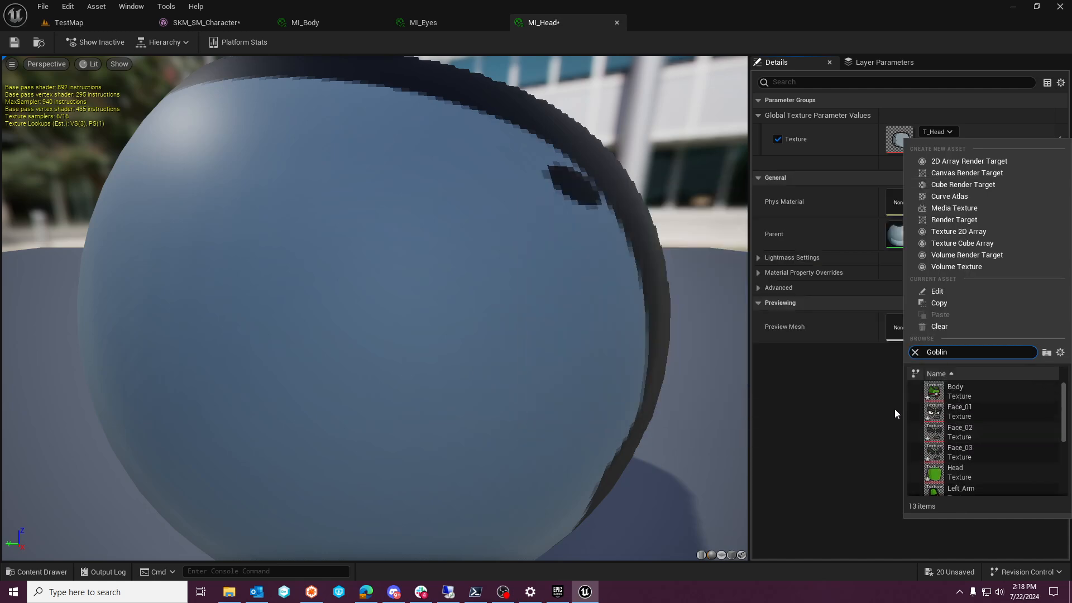
scroll(959, 437, down, 1)
click(958, 436)
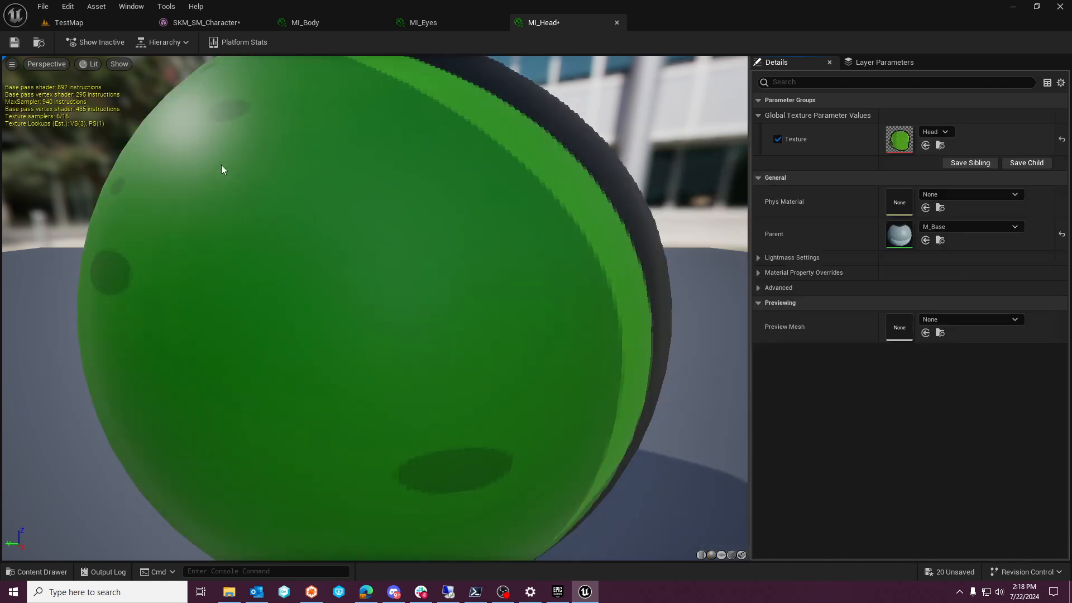
key(ctrl+s)
Assign the goblin's Left_Arm texture to the copied MI_LeftArm material instance, filtering the textures by Goblin, and save it
click(70, 23)
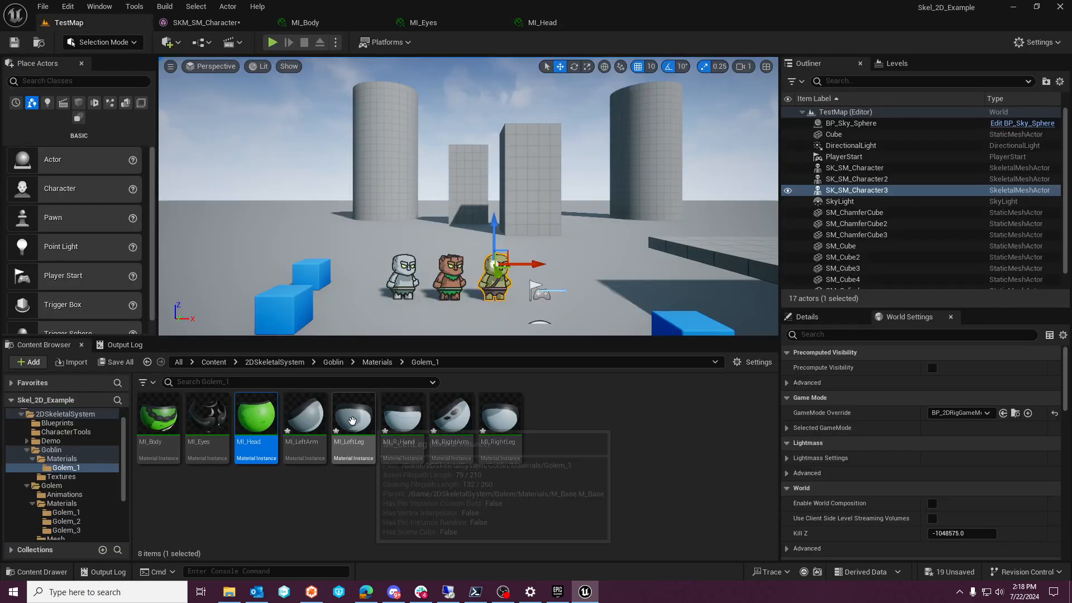
double_click(311, 415)
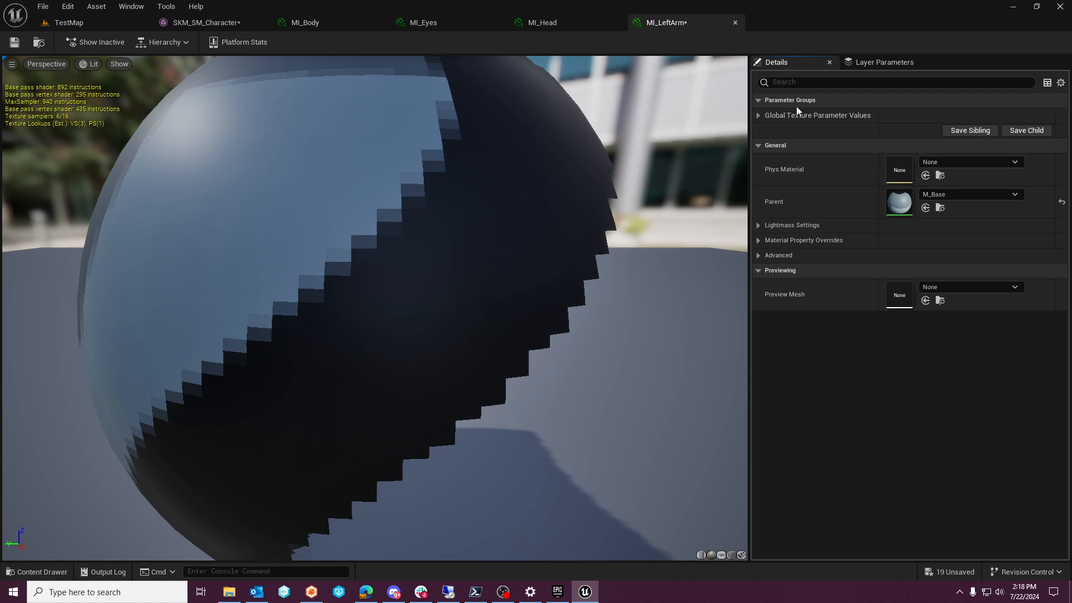
click(763, 115)
click(942, 132)
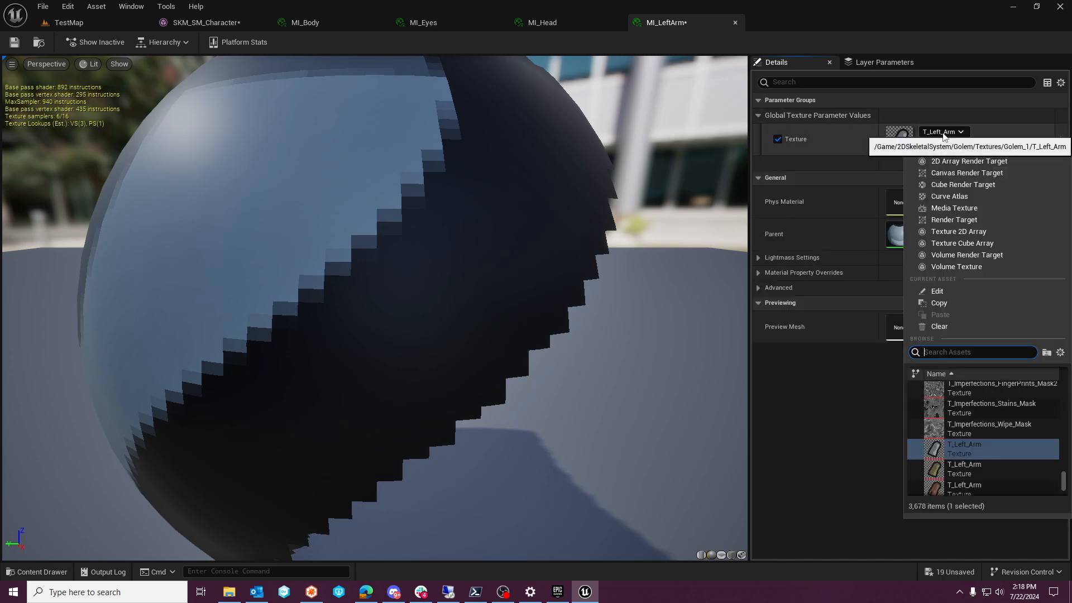
scroll(988, 440, down, 2)
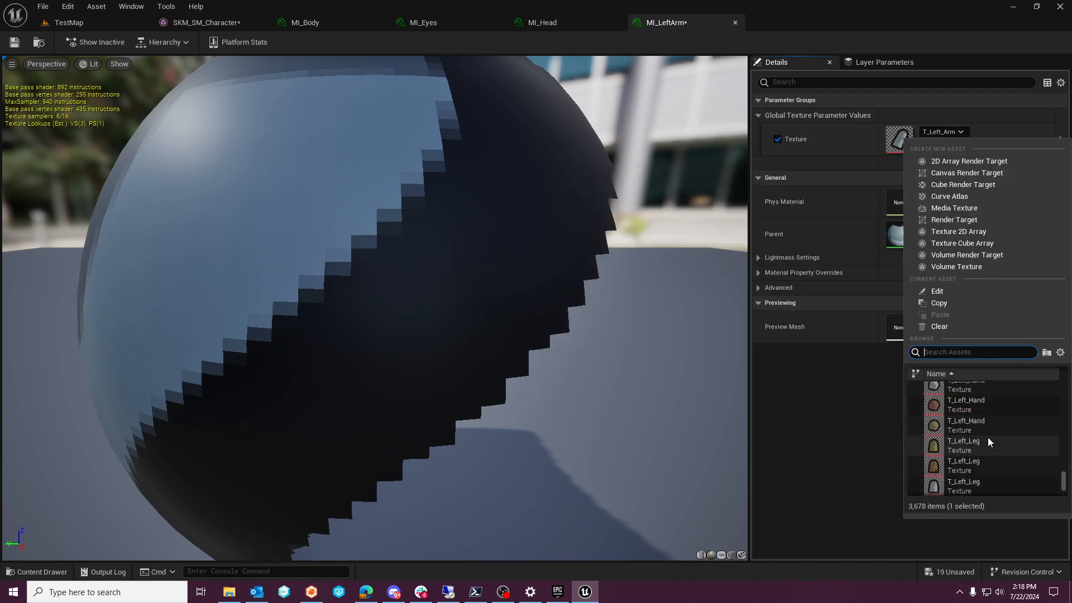
scroll(987, 439, up, 5)
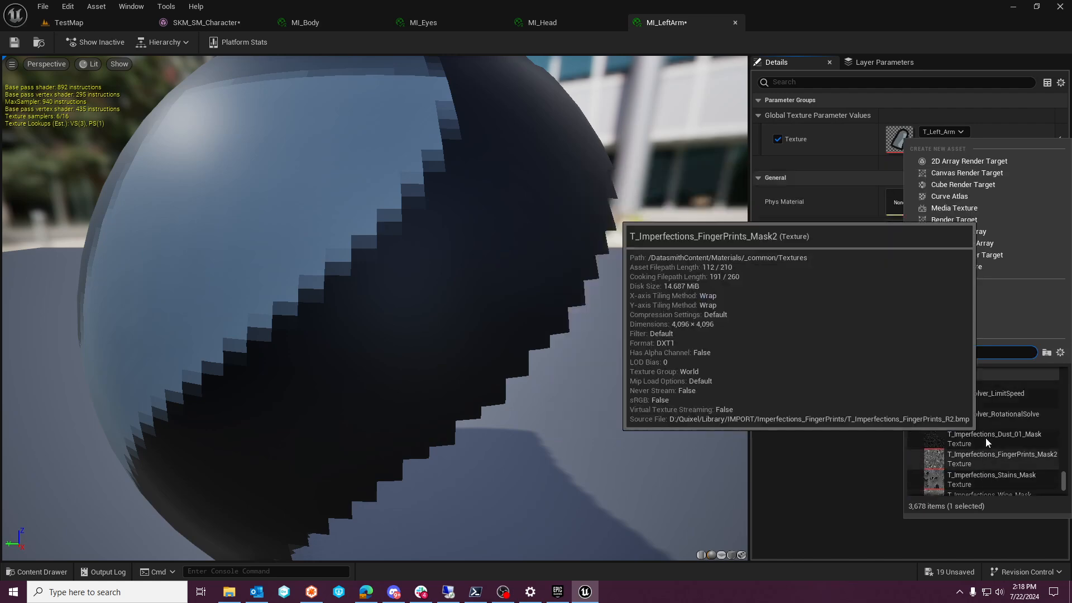
text(Gobli)
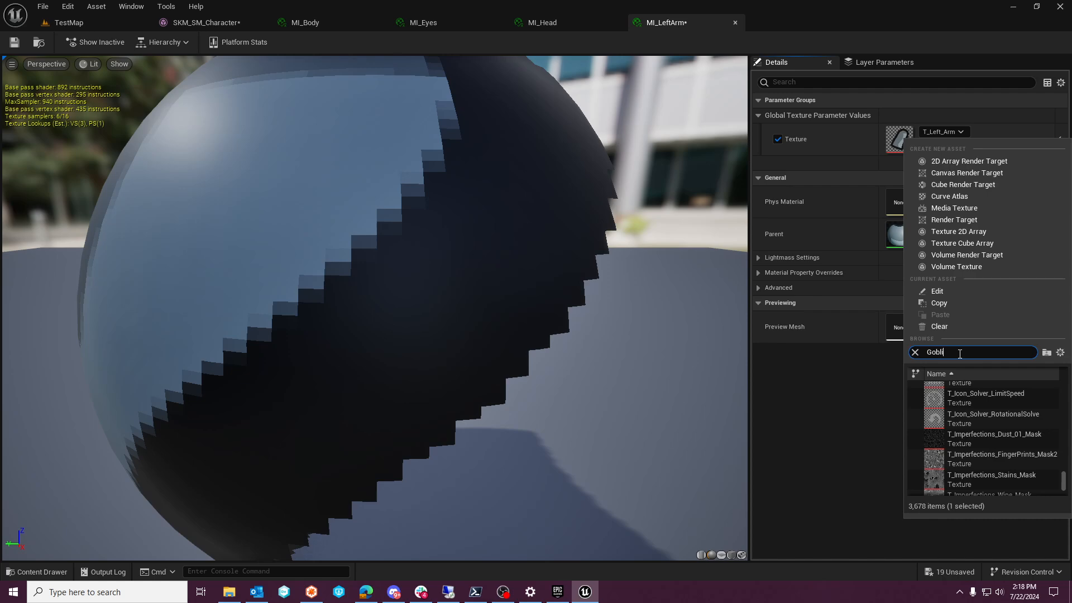
text(n)
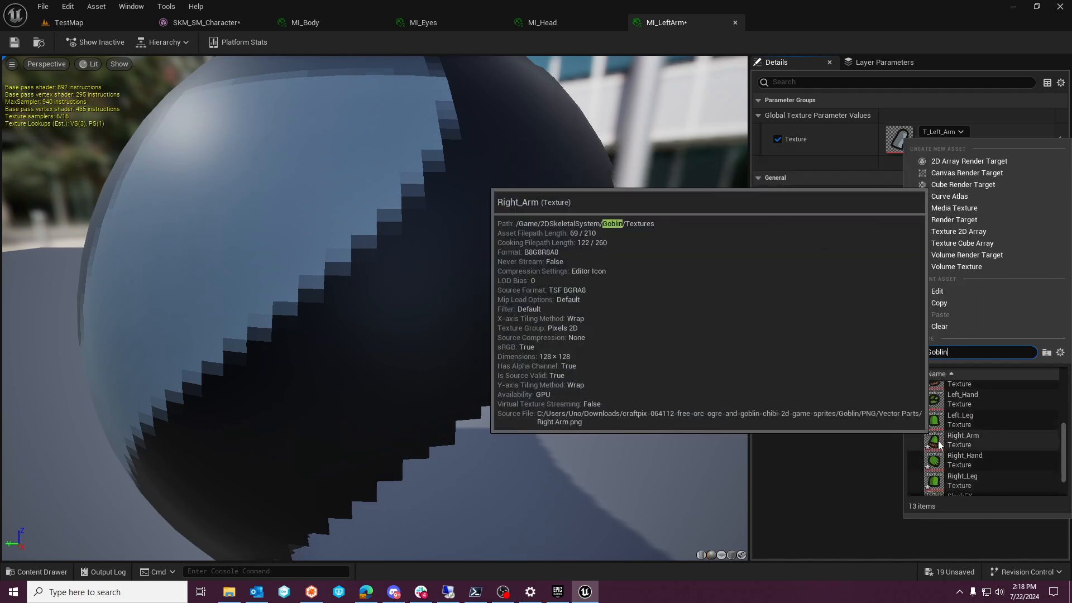
click(939, 385)
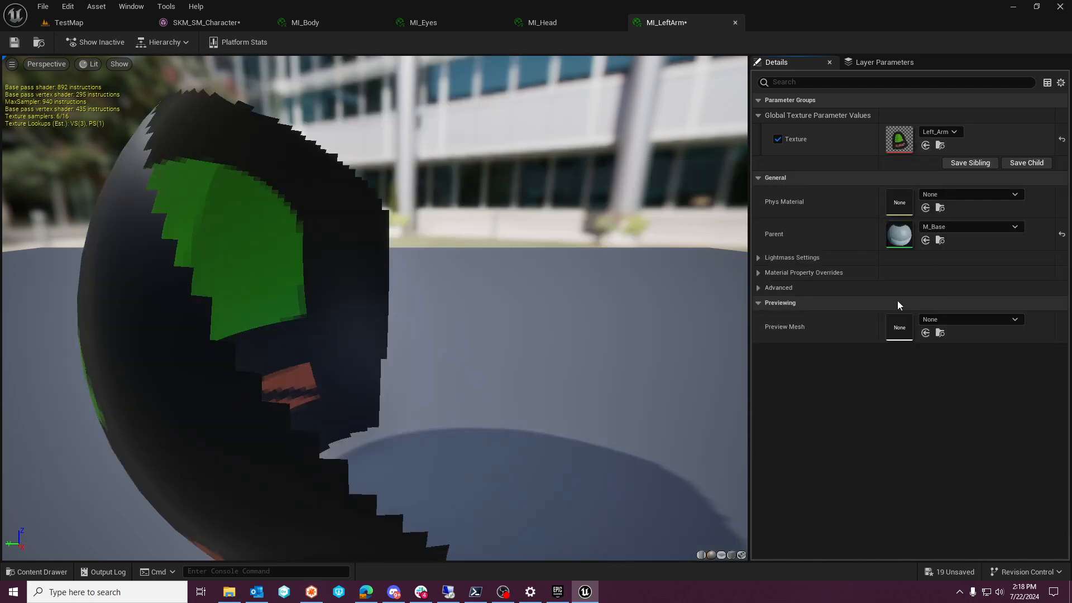
click(14, 42)
Assign the goblin's Left_Leg texture to the copied MI_LeftLeg material instance, filtering the textures by Goblin, and save it
click(68, 22)
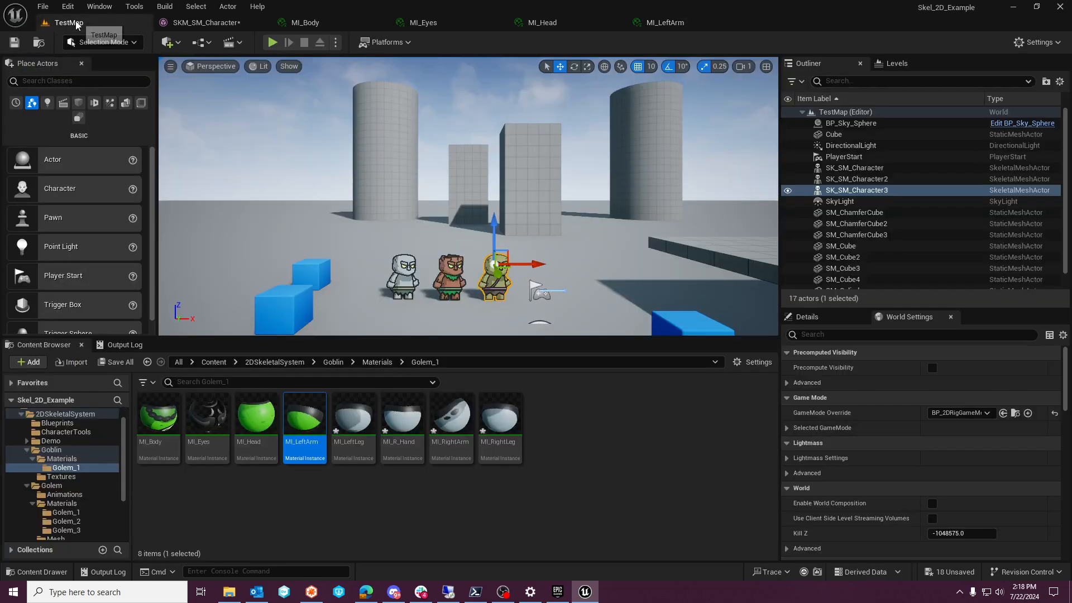
double_click(354, 422)
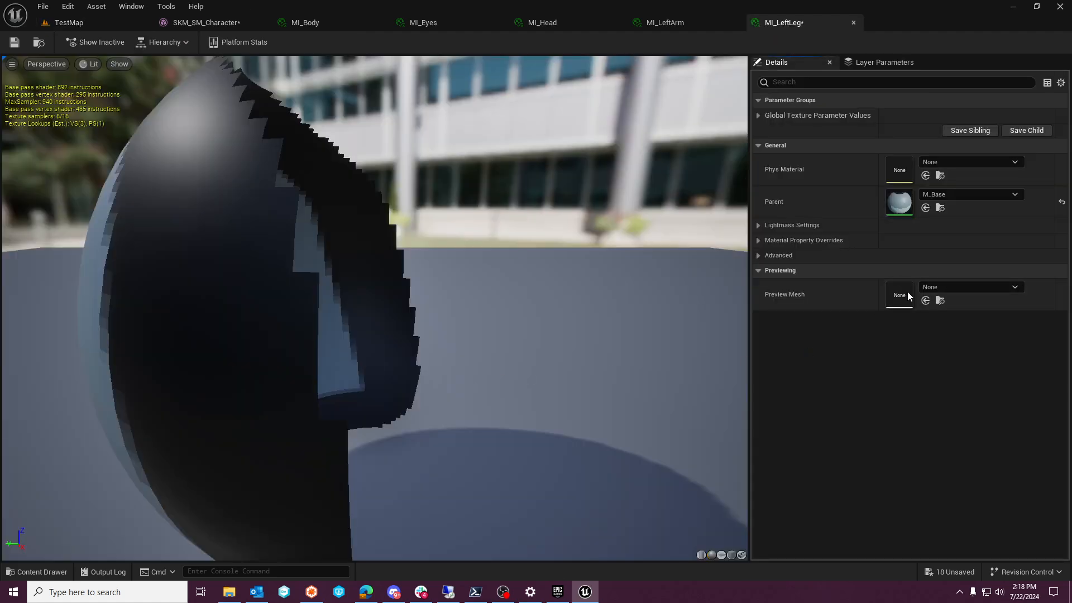
click(765, 115)
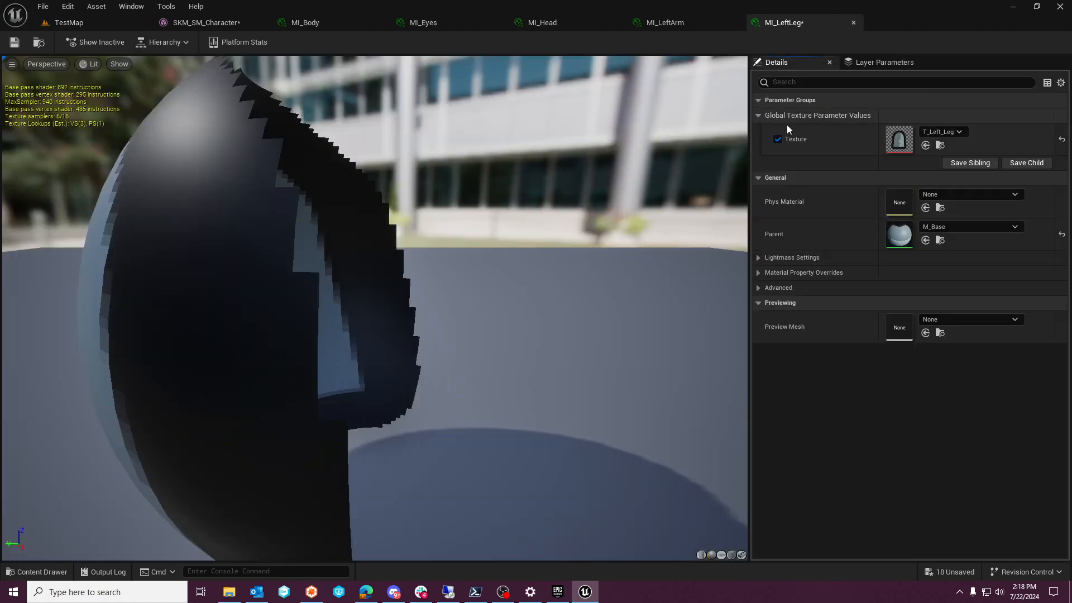
click(933, 133)
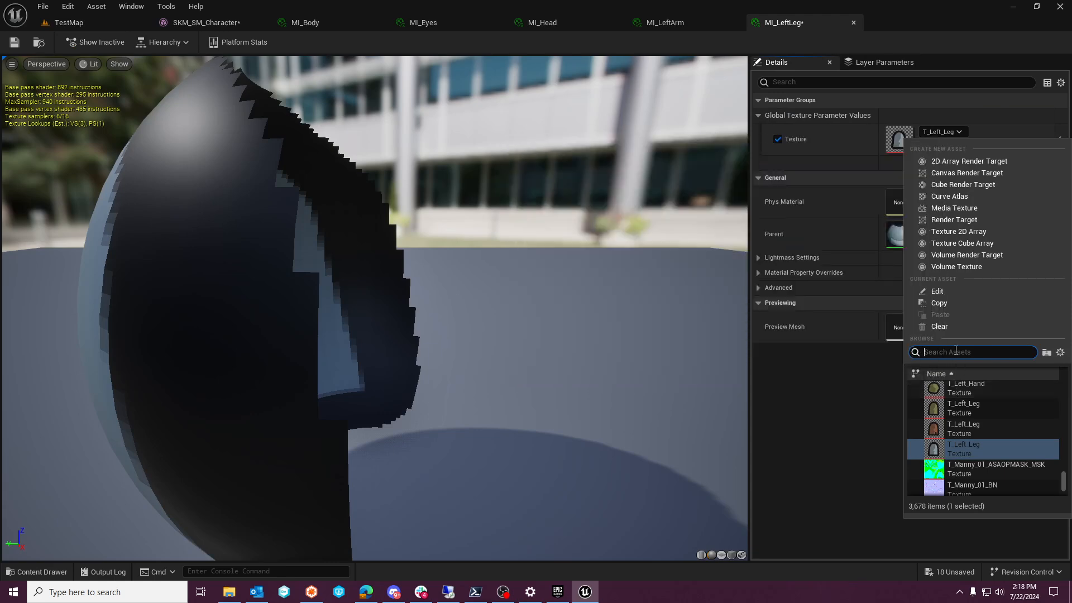
text(Goblin)
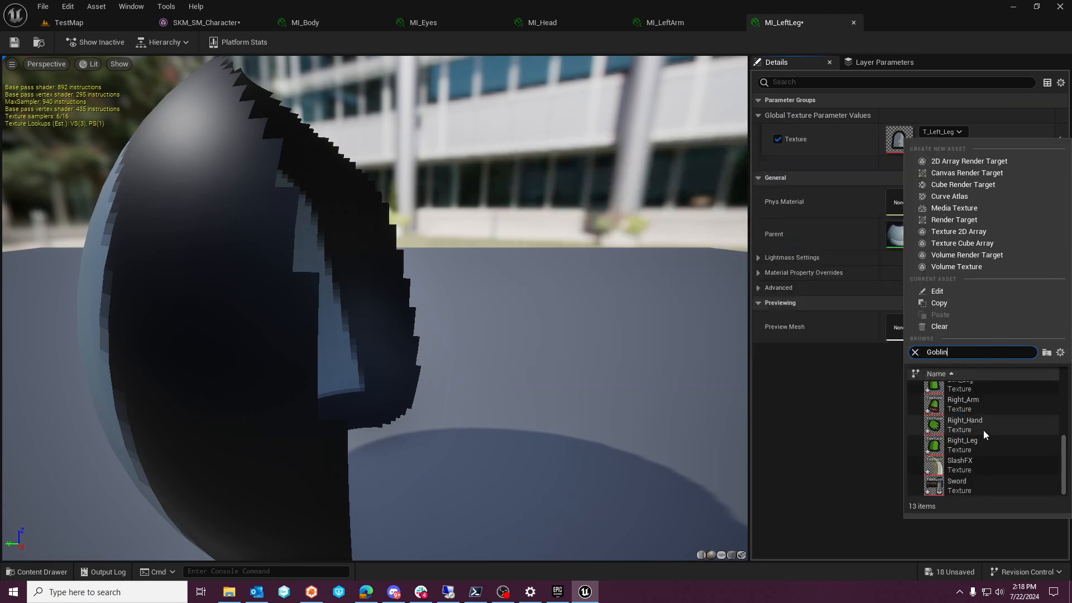
click(939, 401)
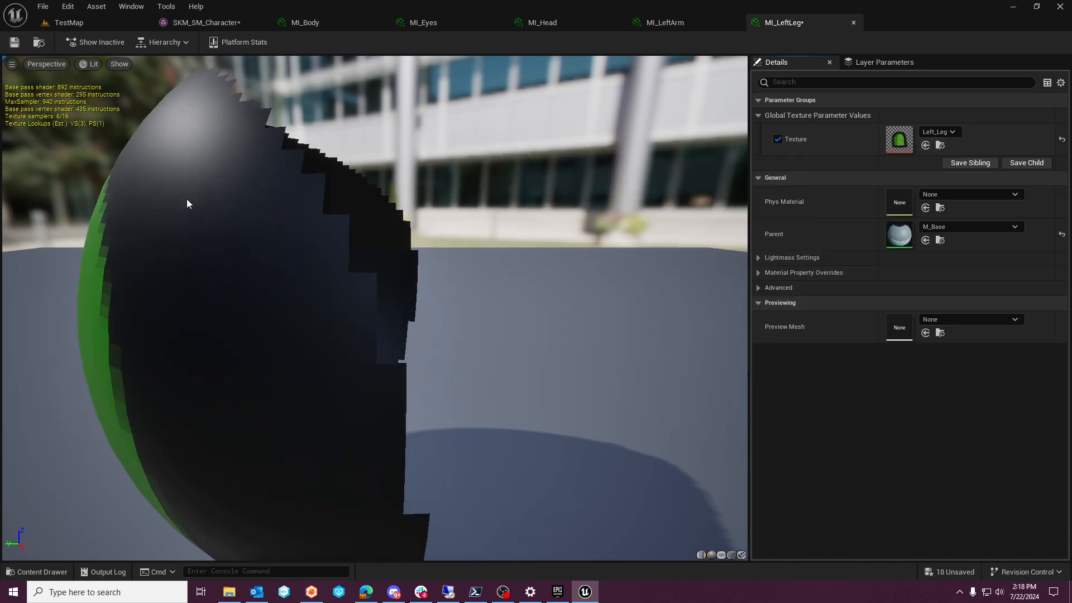
click(42, 27)
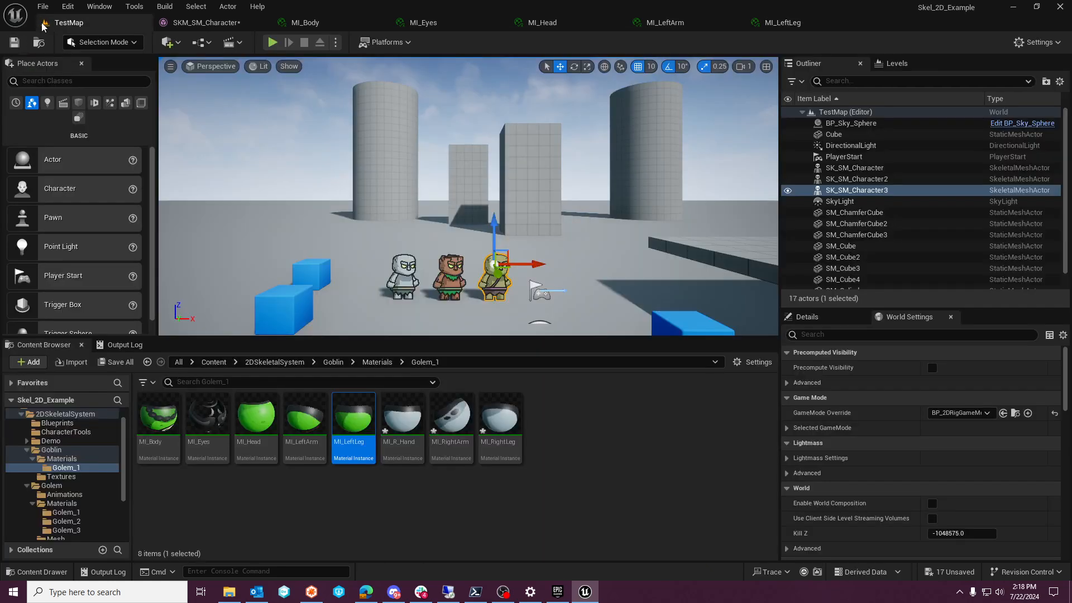
Assign the goblin's Right_Hand texture to the copied MI_R_Hand material instance, filtering the textures by Goblin, and save it
double_click(402, 418)
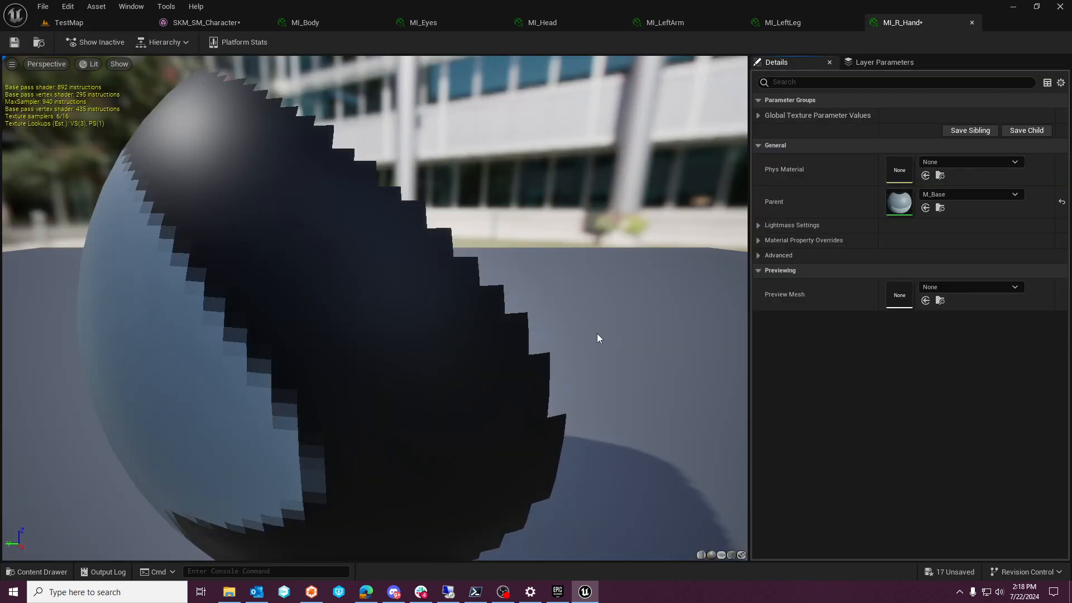
click(754, 115)
click(943, 132)
text(Goblin)
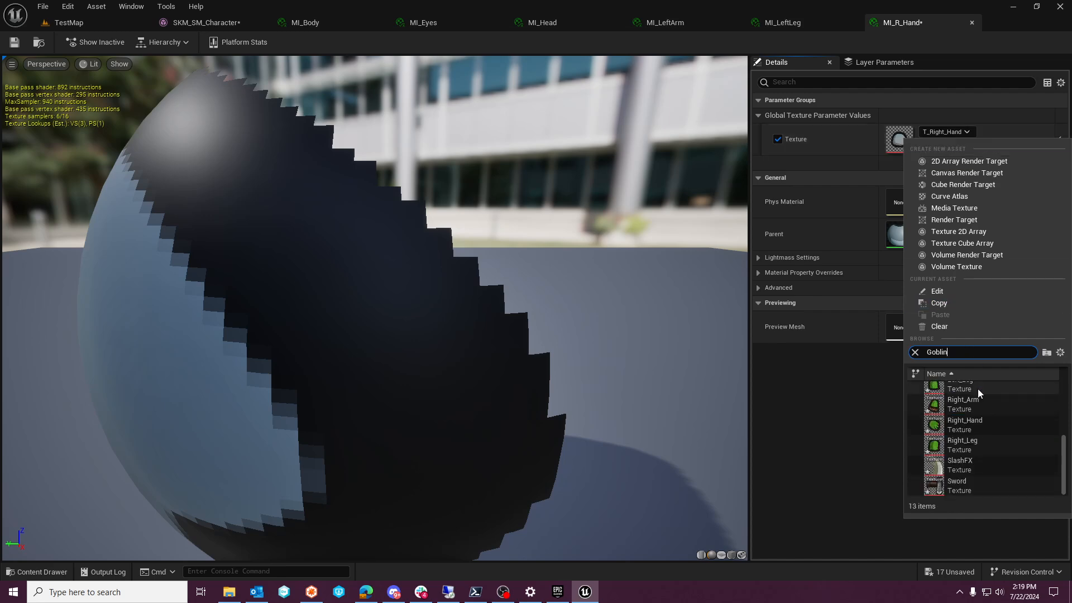
click(980, 425)
click(14, 42)
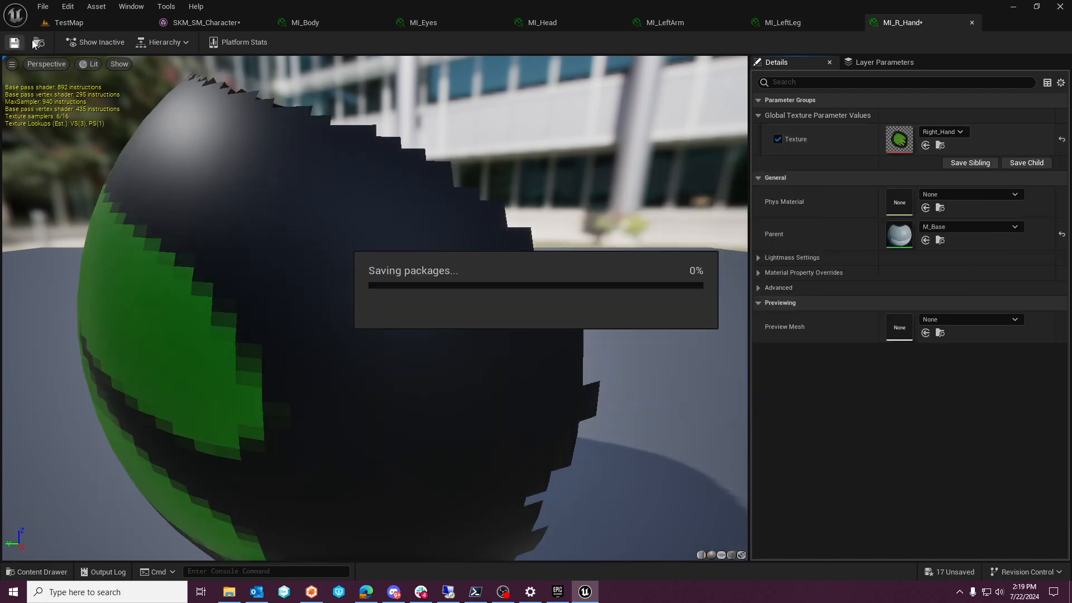
Assign the goblin's Right_Arm texture to the copied MI_RightArm material instance, filtering the textures by Goblin, and save it
click(66, 22)
double_click(435, 419)
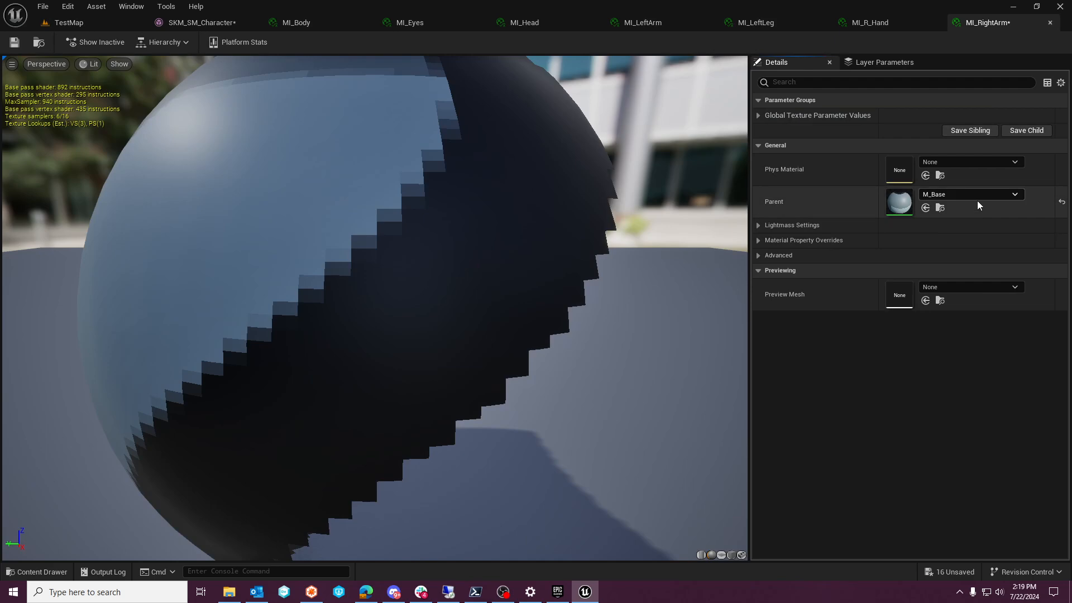
click(758, 115)
click(778, 139)
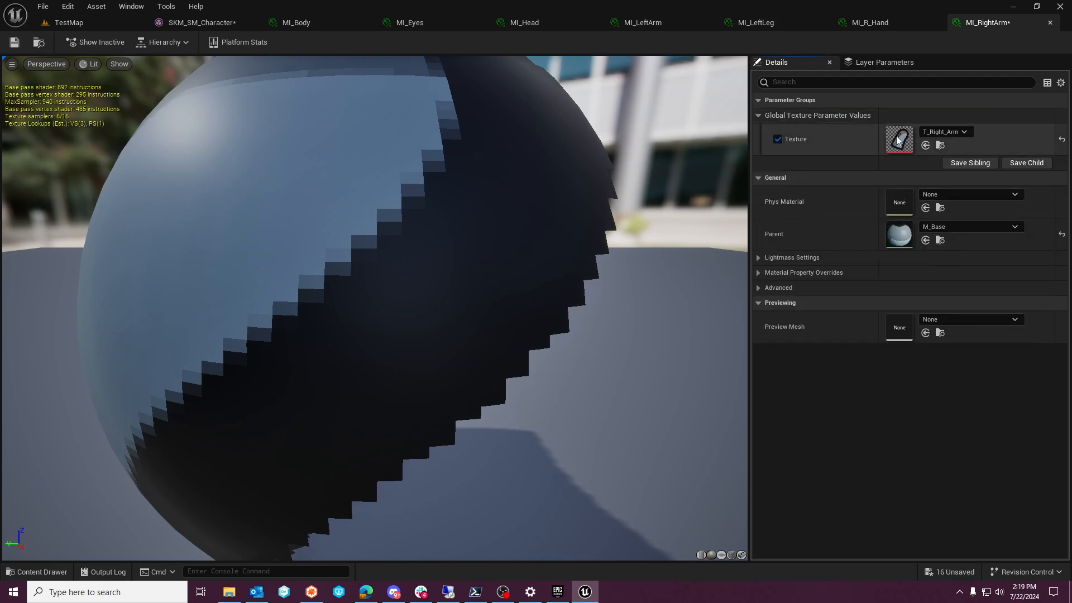
click(943, 134)
text(Goblin)
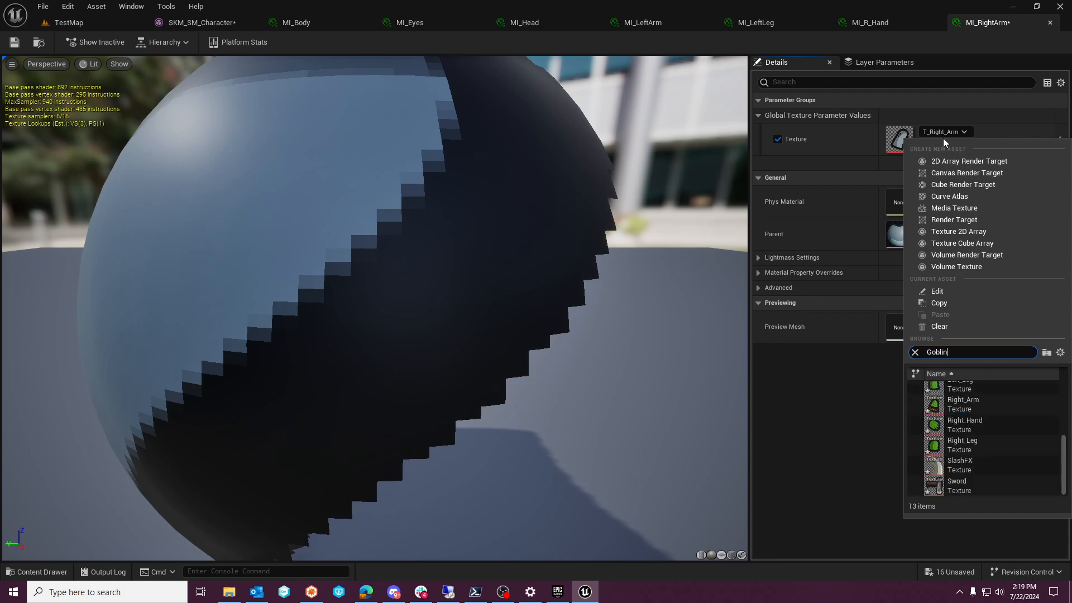
click(997, 411)
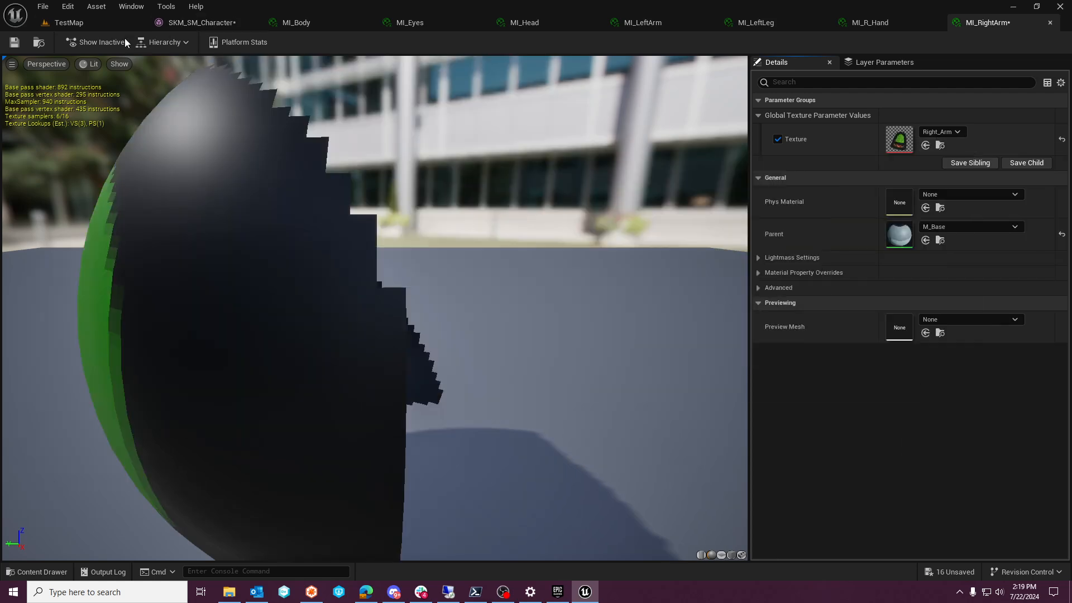
click(14, 42)
Assign the goblin's Right_Leg texture to the copied MI_RightLeg material instance, filtering the textures by Goblin, and save it
click(39, 42)
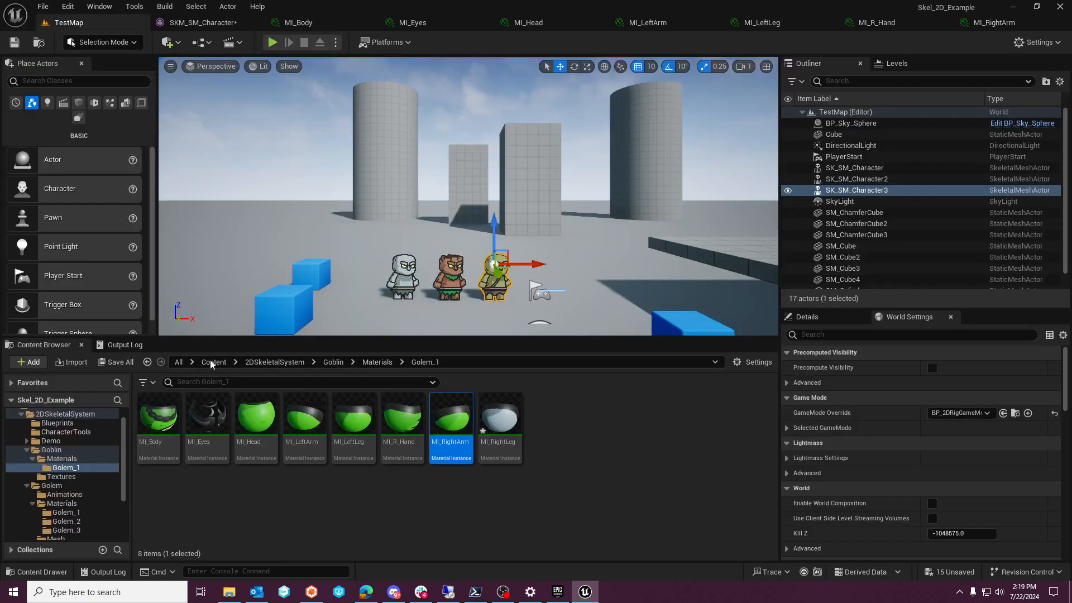
double_click(485, 425)
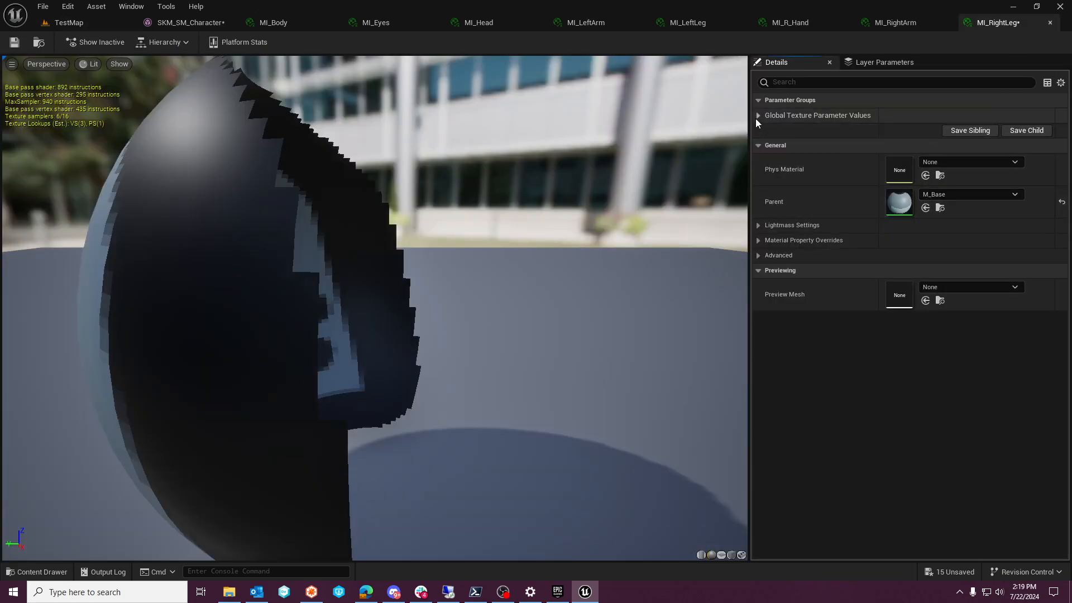
click(758, 120)
click(948, 133)
text(Goblin)
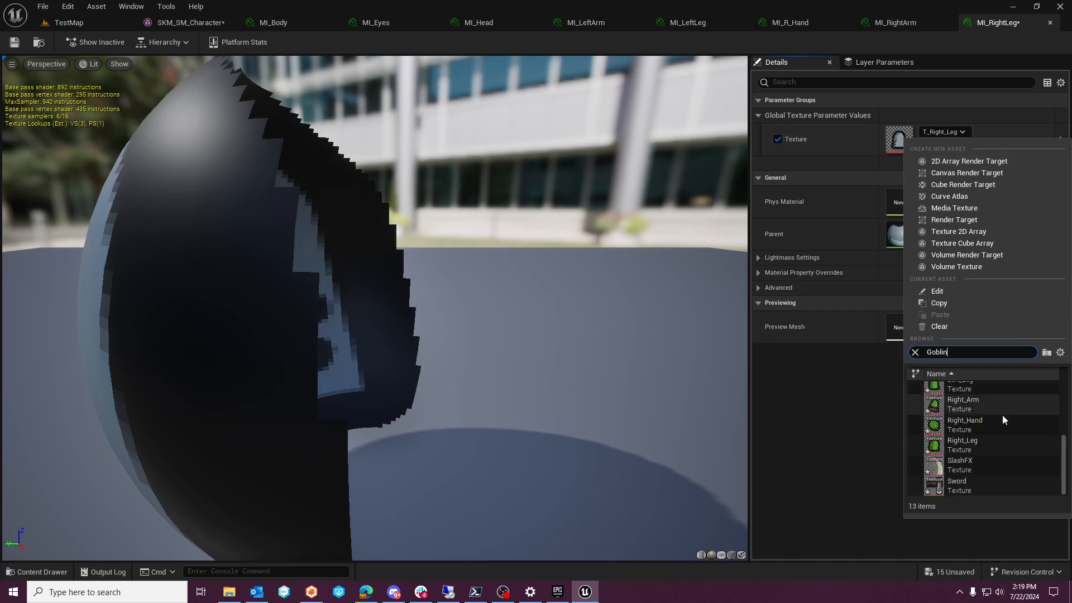
click(980, 445)
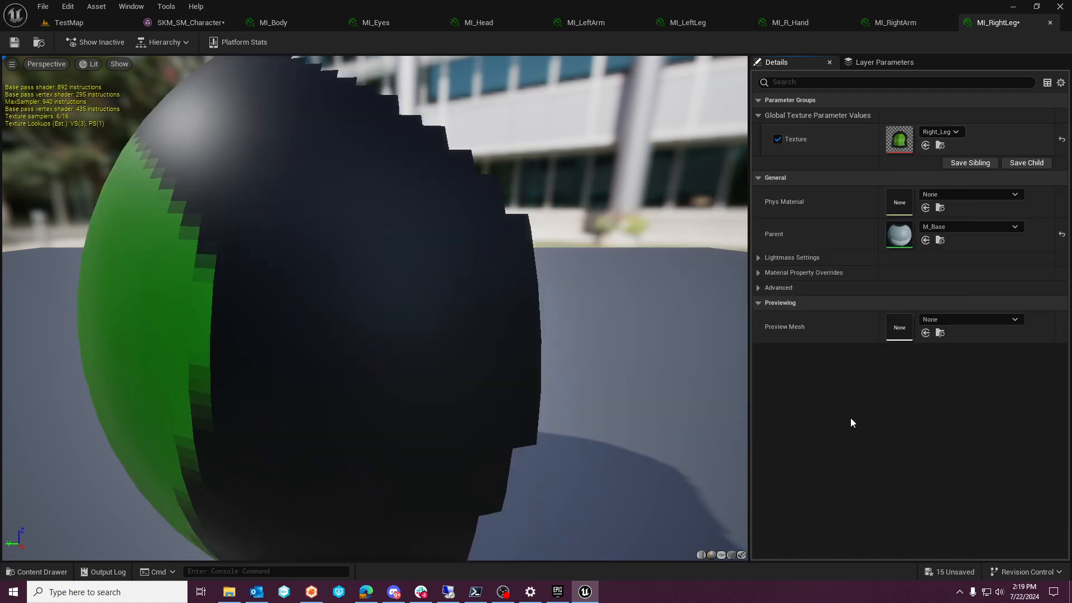
click(14, 42)
Duplicate the BP_Character2 blueprint in the Blueprints folder as BP_Character3
click(65, 24)
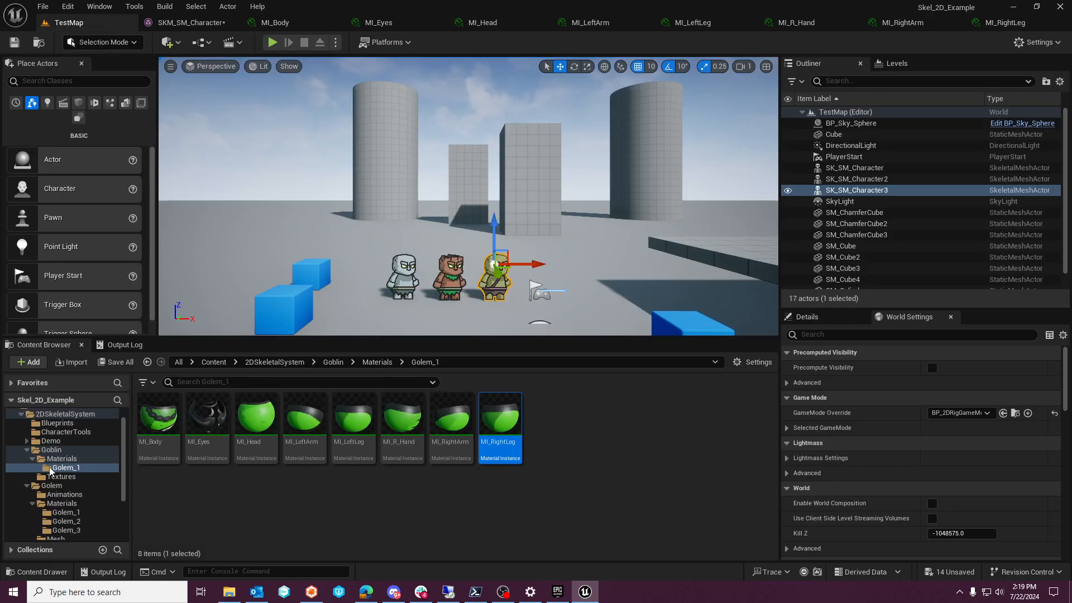
scroll(49, 467, up, 1)
click(57, 440)
right_click(263, 421)
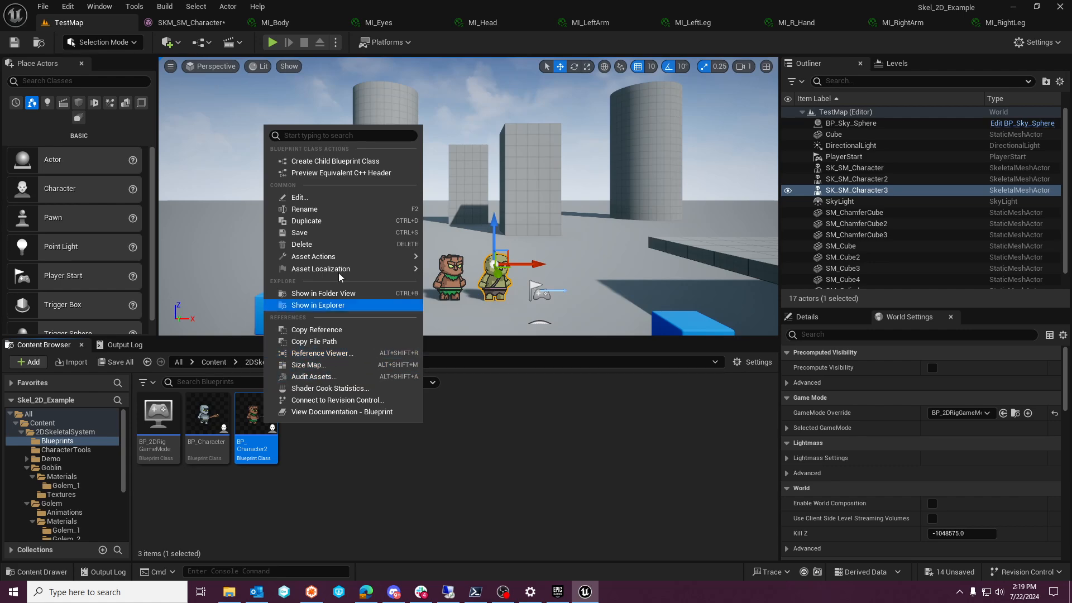
click(341, 221)
key(Return)
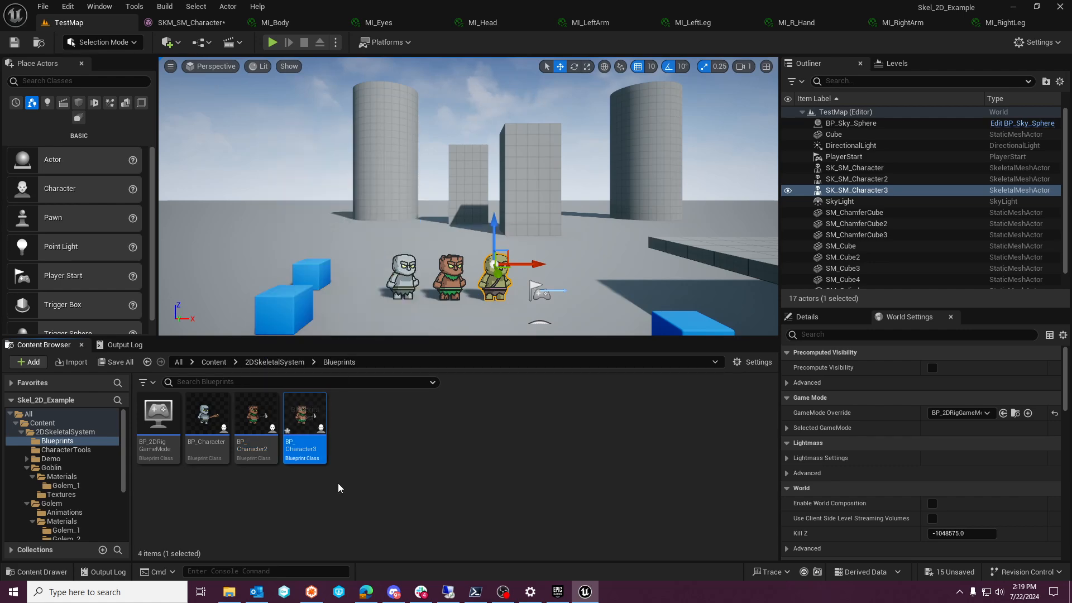
Open the BP_Character3 blueprint and set its mesh material Element 0 to the goblin's MI_Head, filtering the materials by Head
double_click(305, 419)
click(530, 374)
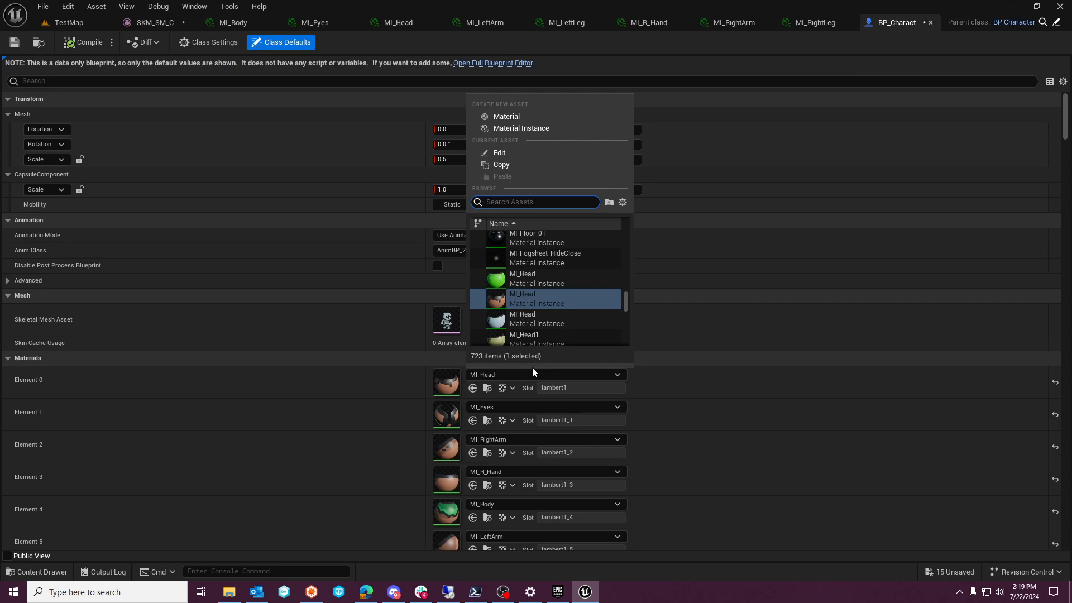
text(Head)
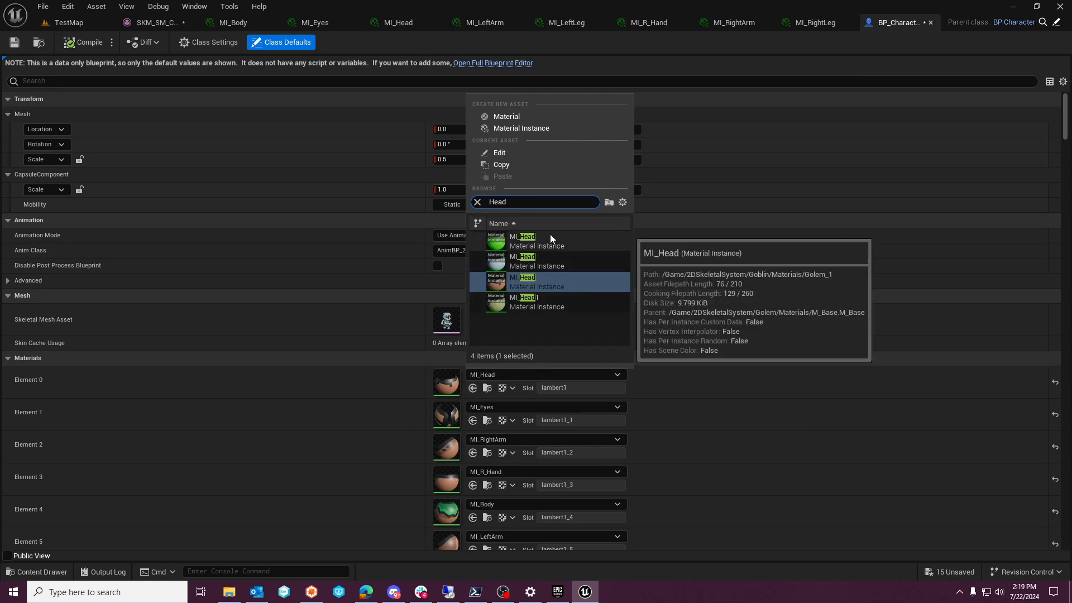
click(543, 239)
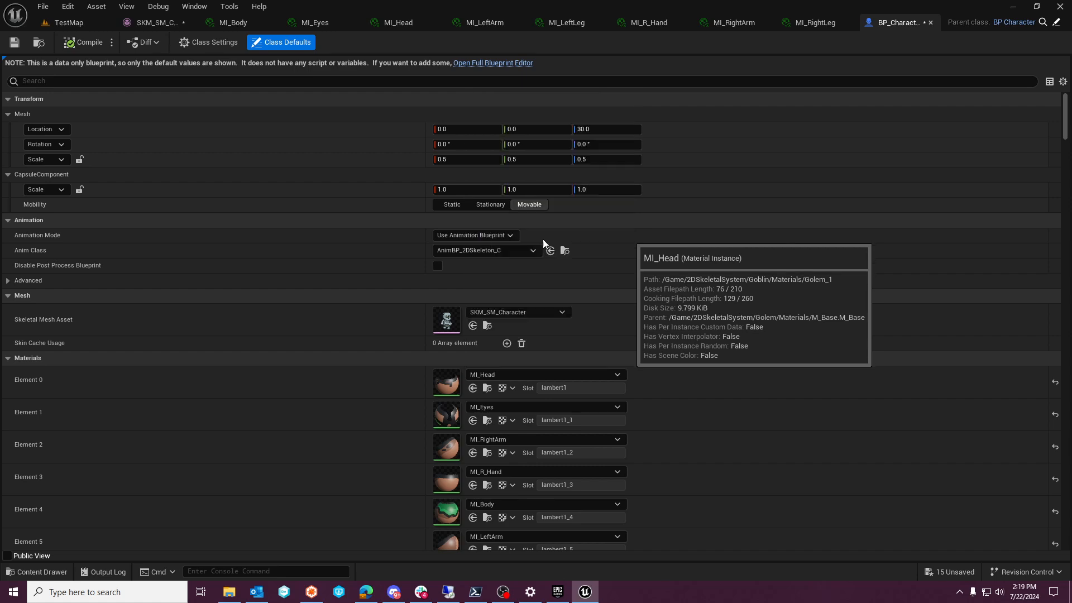
Search the available materials for mesh material Element 1 by Face and by Goblin to locate the goblin's MI_Eyes
click(518, 406)
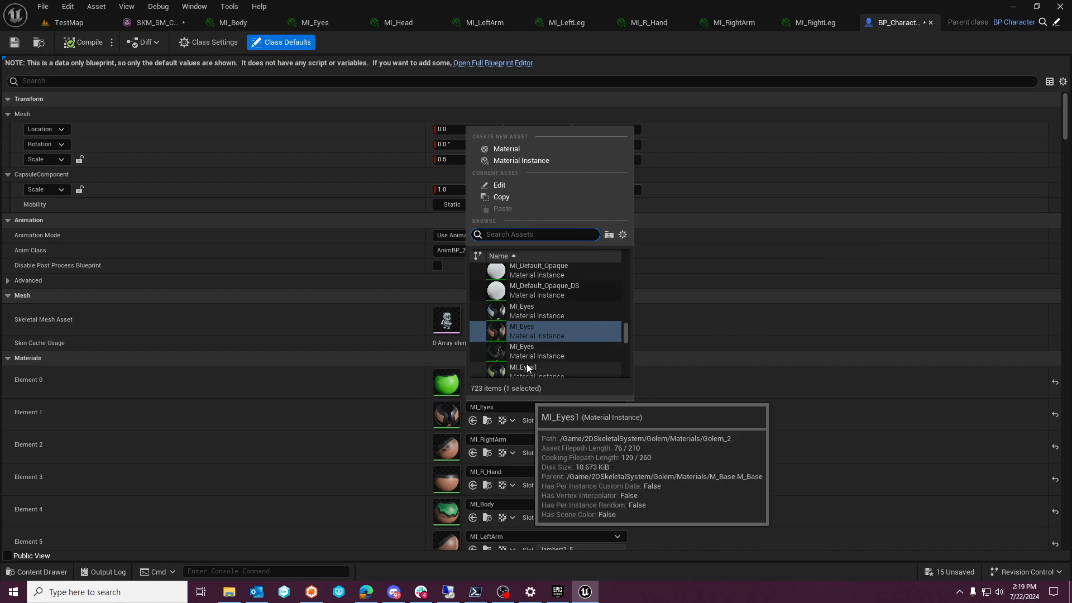
scroll(525, 349, down, 2)
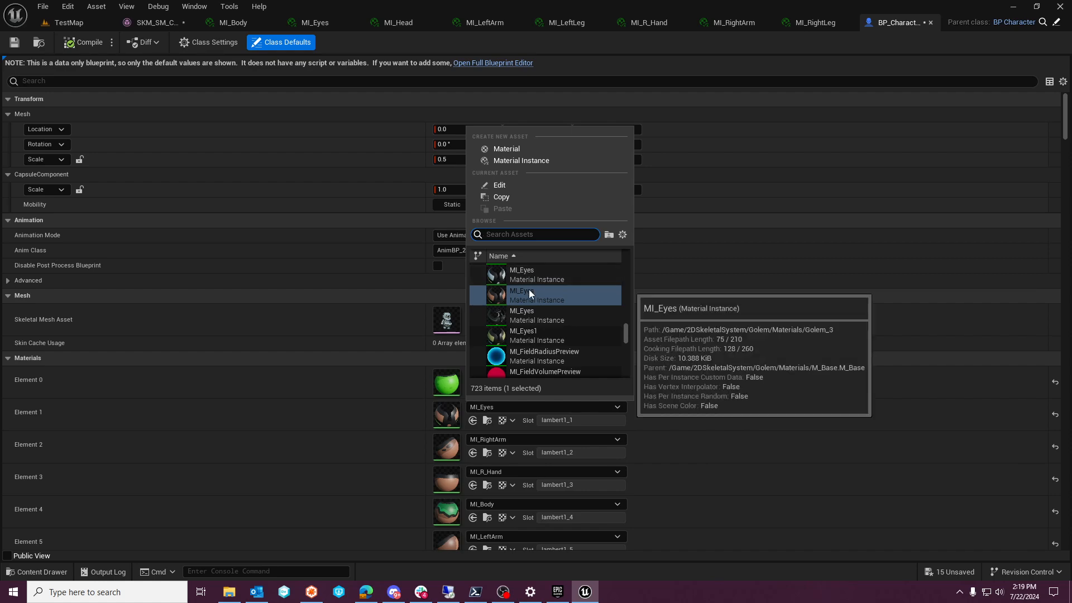
scroll(528, 285, up, 3)
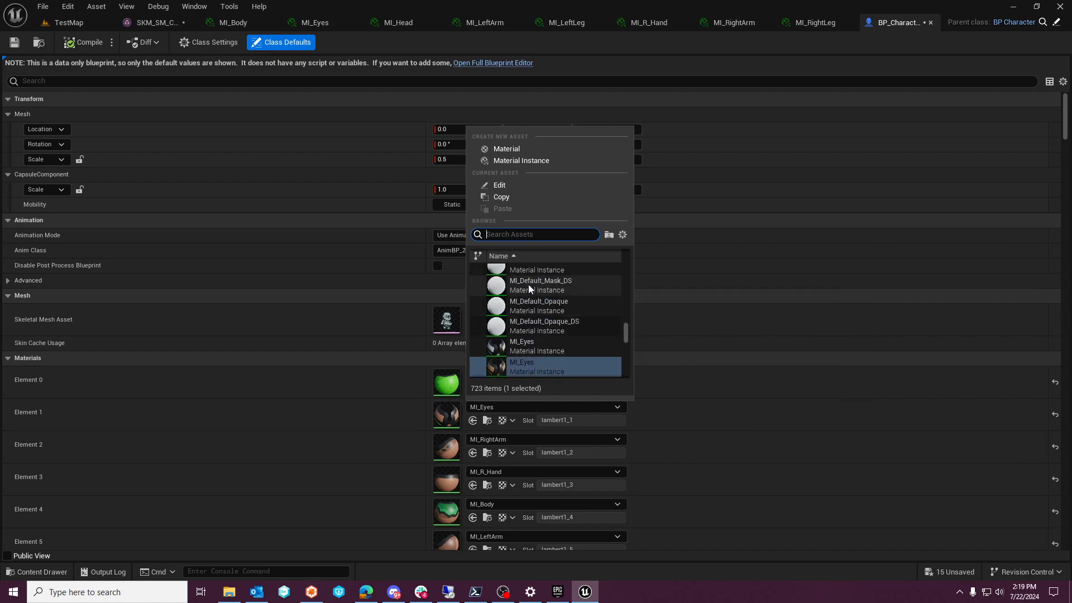
click(519, 234)
text(Face)
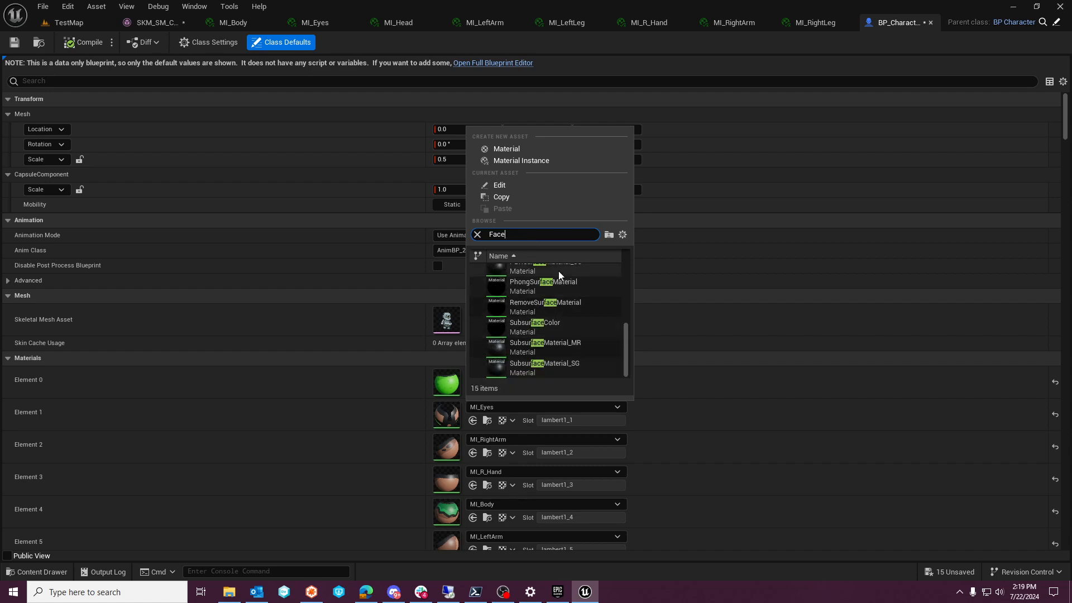
key(BackSpace)
key(BackSpace)
key(BackSpace)
key(BackSpace)
text(Goblin)
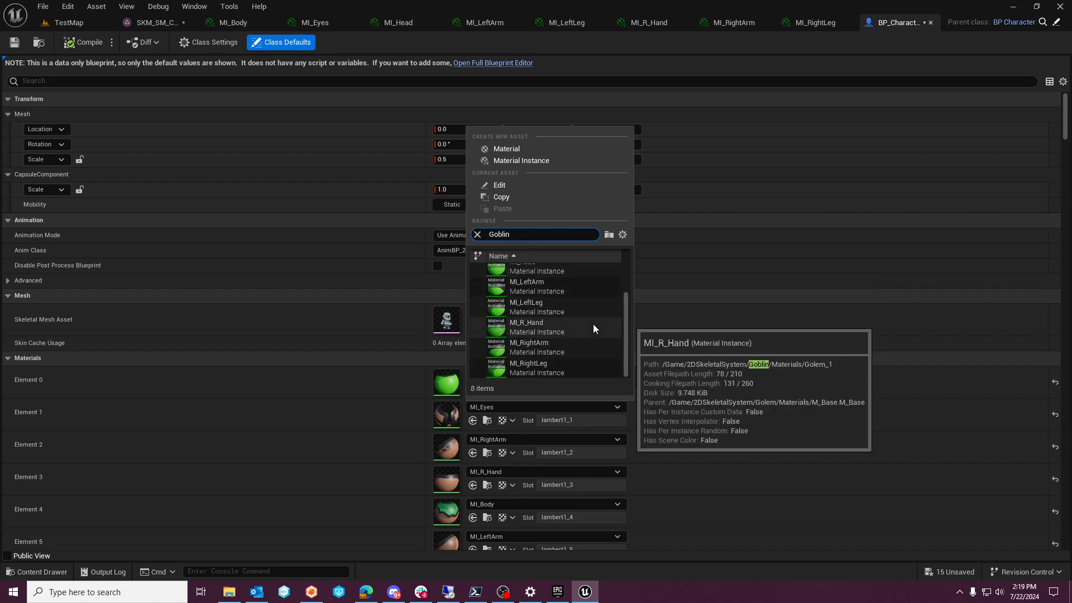
scroll(594, 329, up, 3)
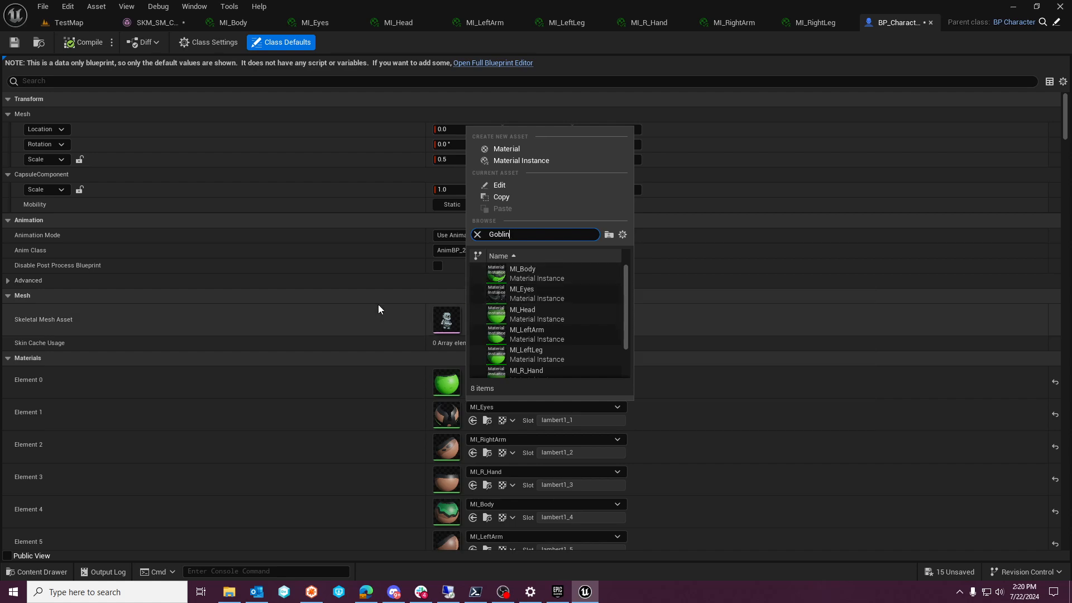
Return to the TestMap level editor and rename the Golem_1 folder under Goblin/Materials to Goblin_1
click(73, 23)
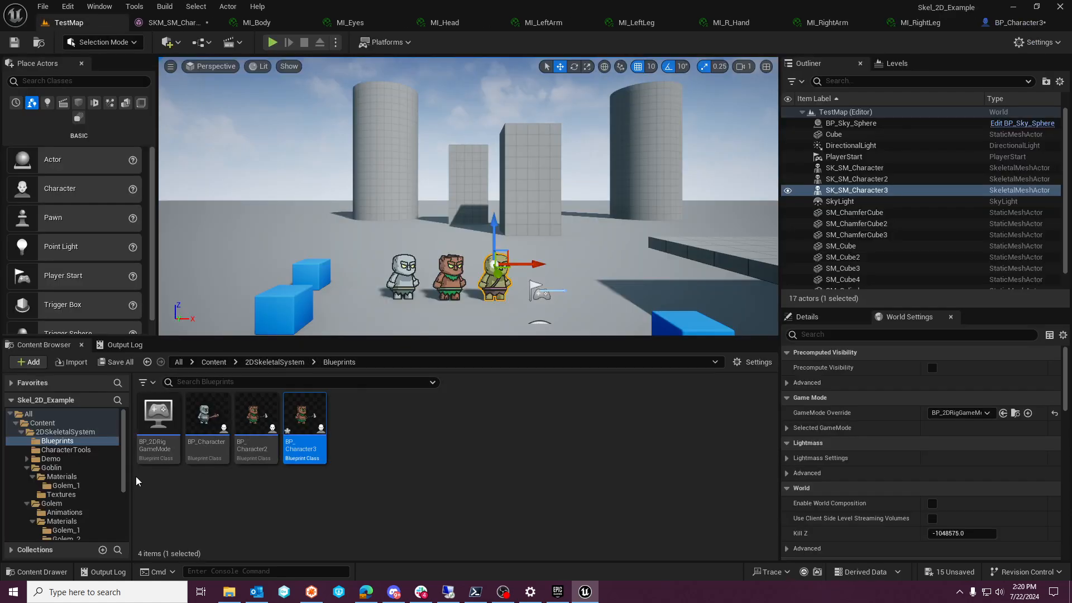
click(62, 486)
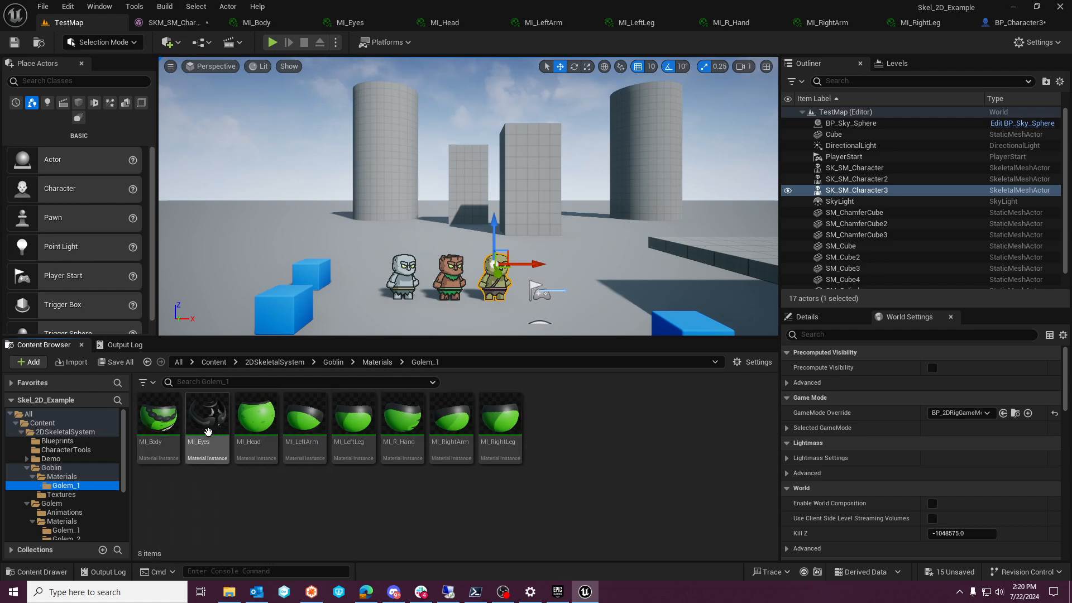
right_click(73, 487)
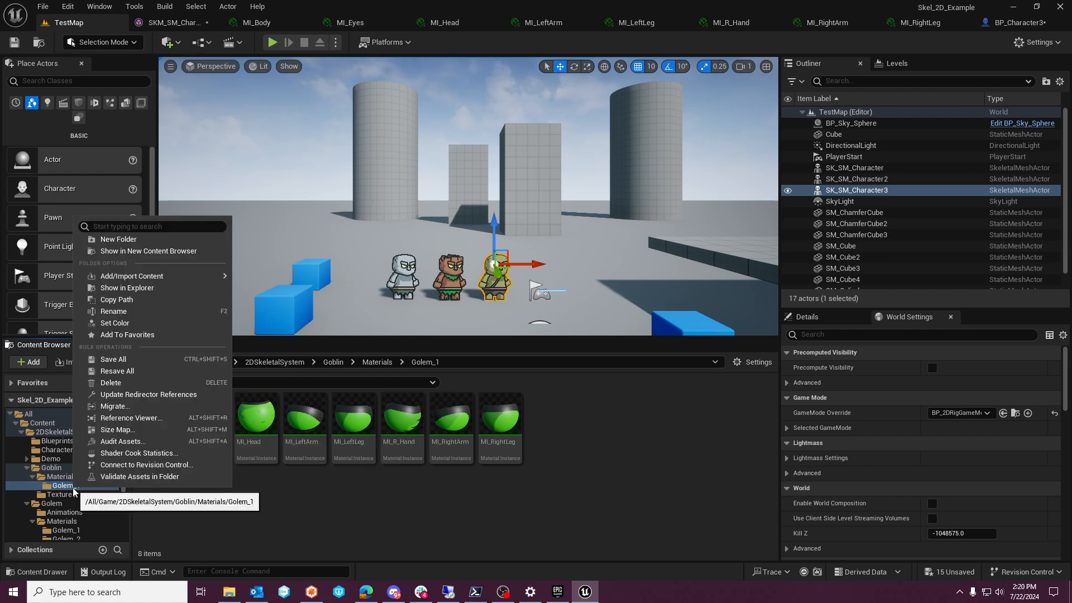
click(114, 311)
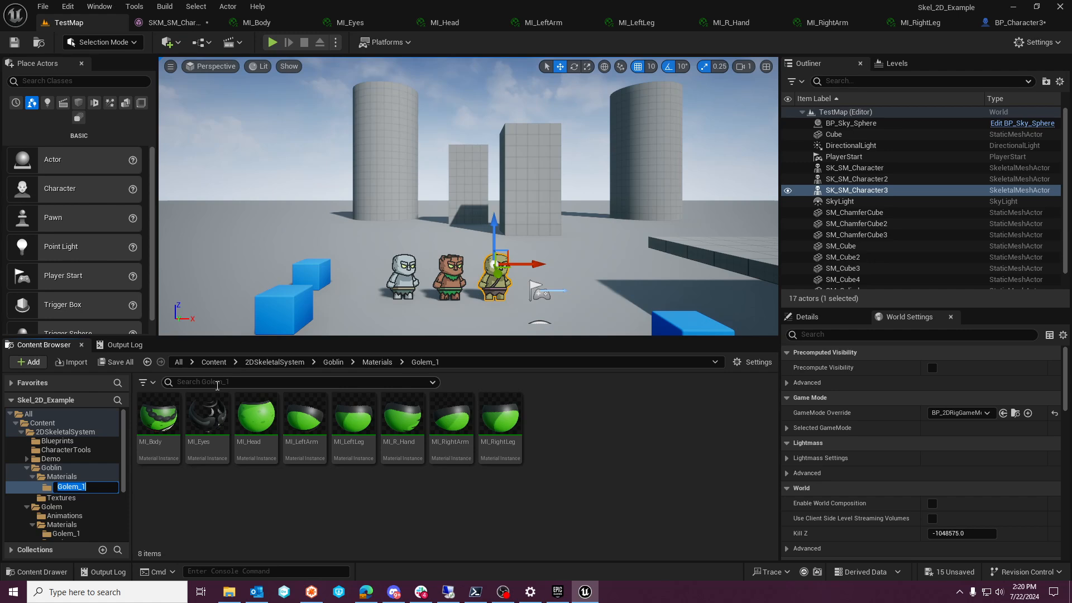
key(Home)
key(Return)
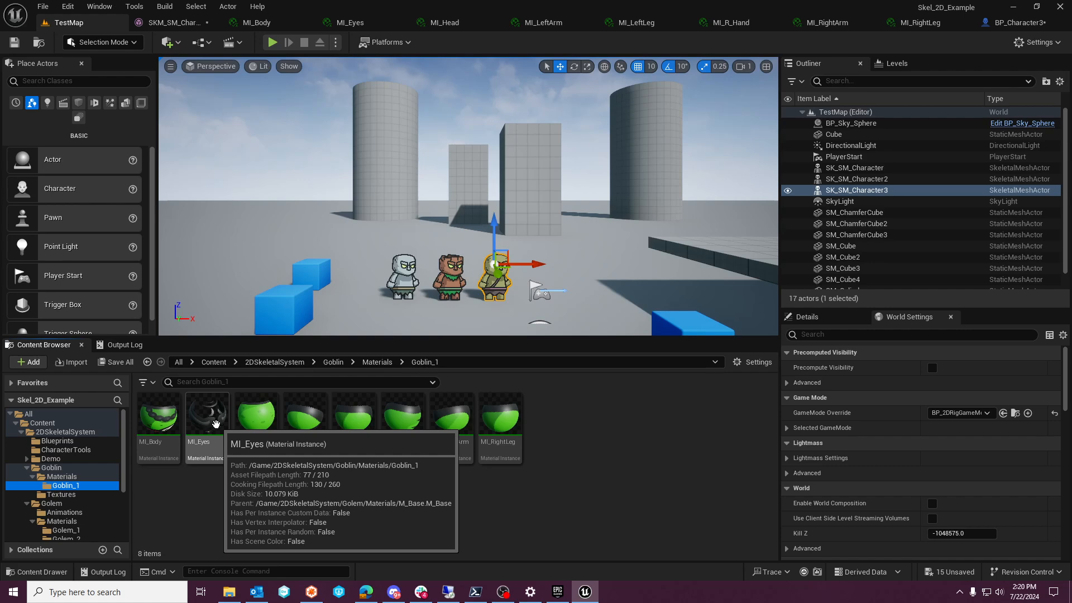
Check the goblin's MI_Eyes material instance, reopen BP_Character3 and set mesh material Element 1 to that MI_Eyes, filtering the materials by Goblin
double_click(216, 424)
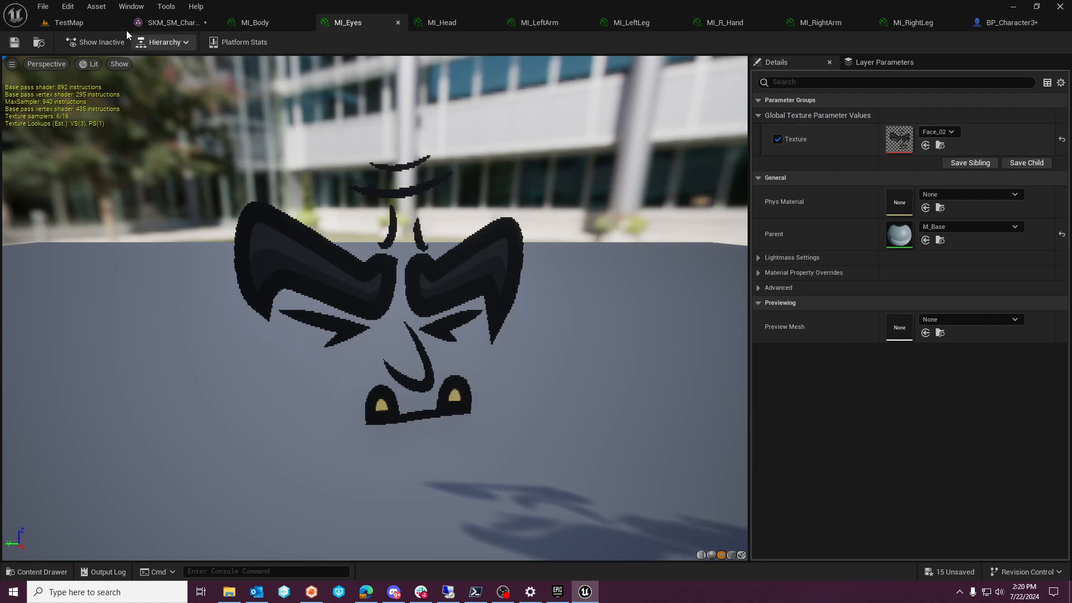
click(63, 22)
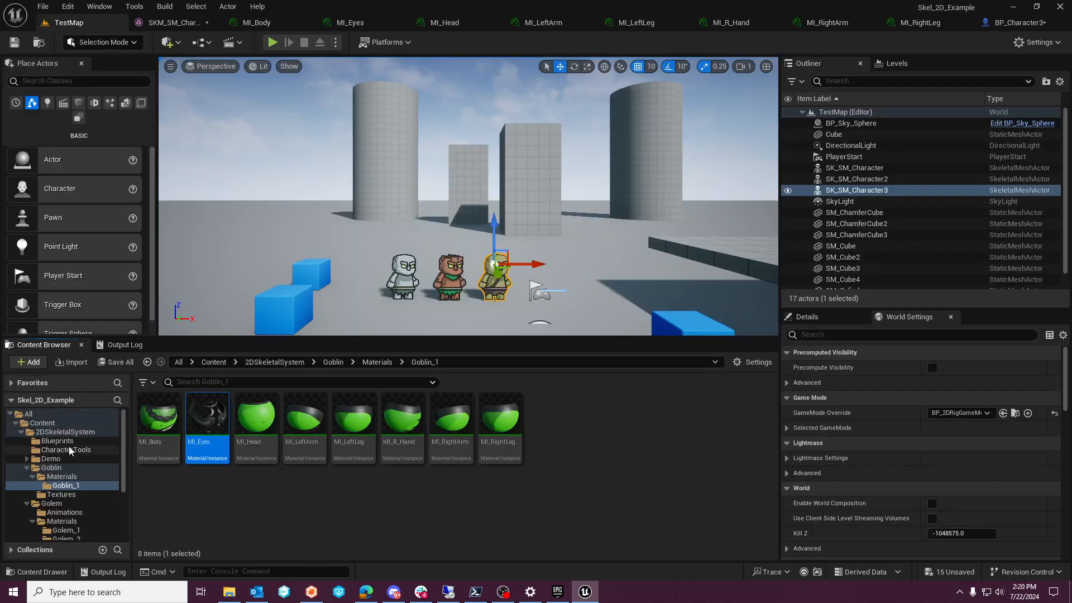
click(60, 441)
double_click(306, 413)
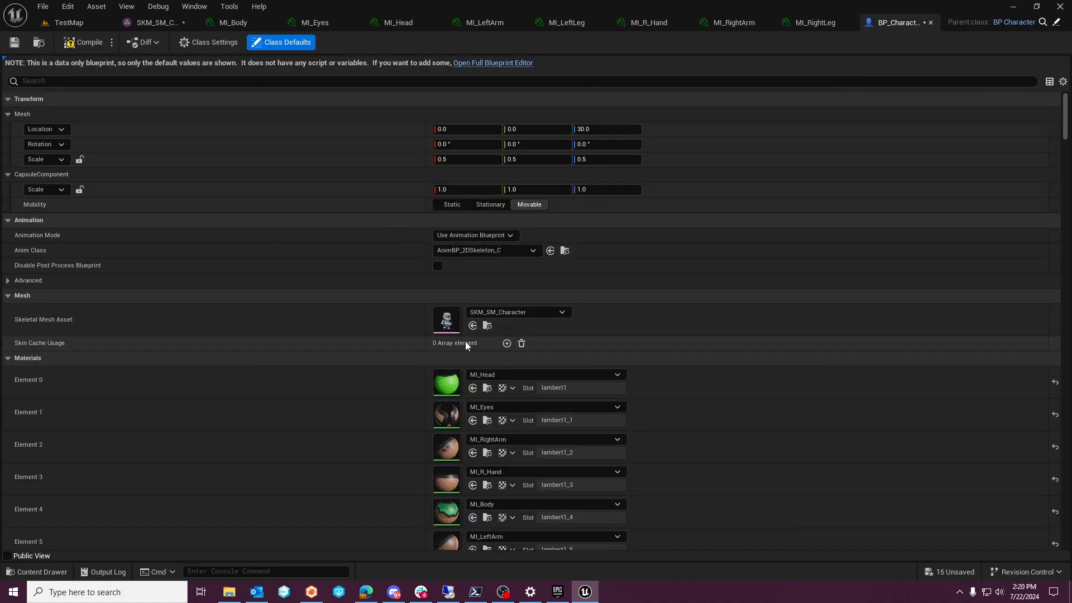
scroll(482, 373, down, 1)
click(487, 390)
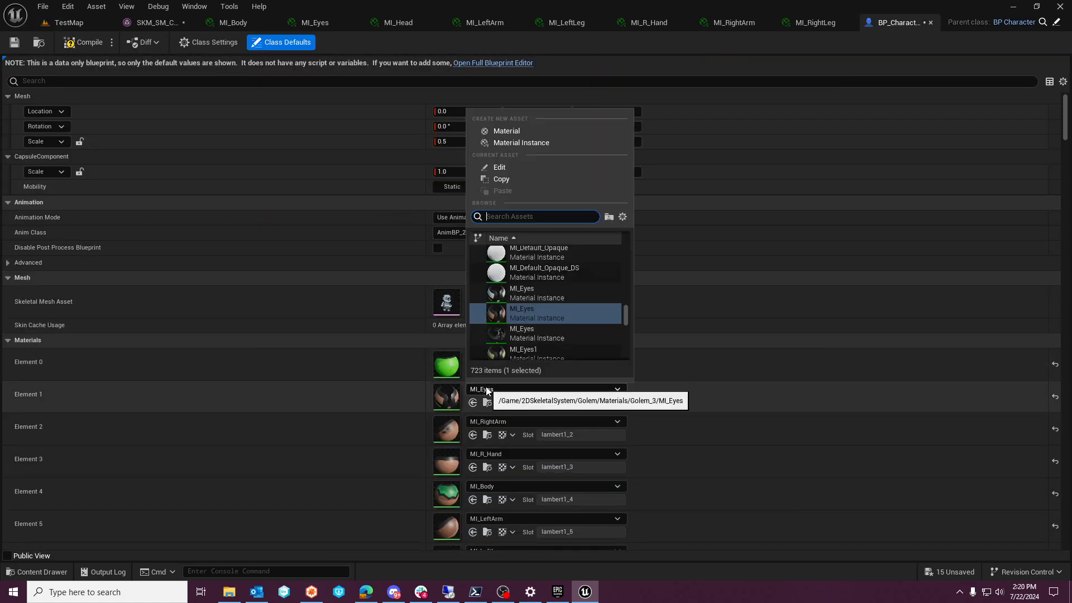
text(Gobb)
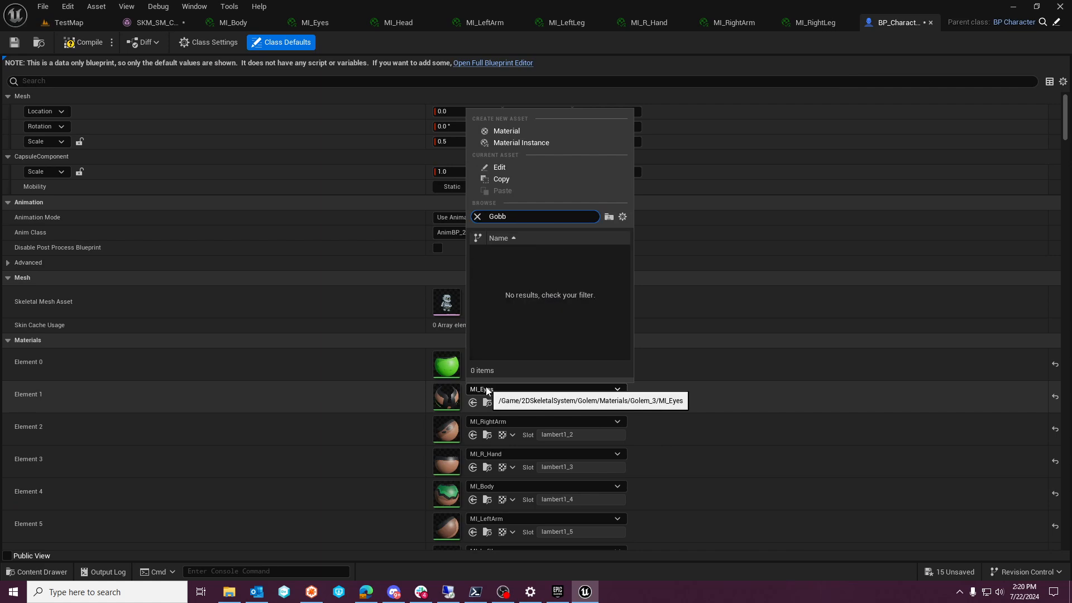
key(BackSpace)
text(lin)
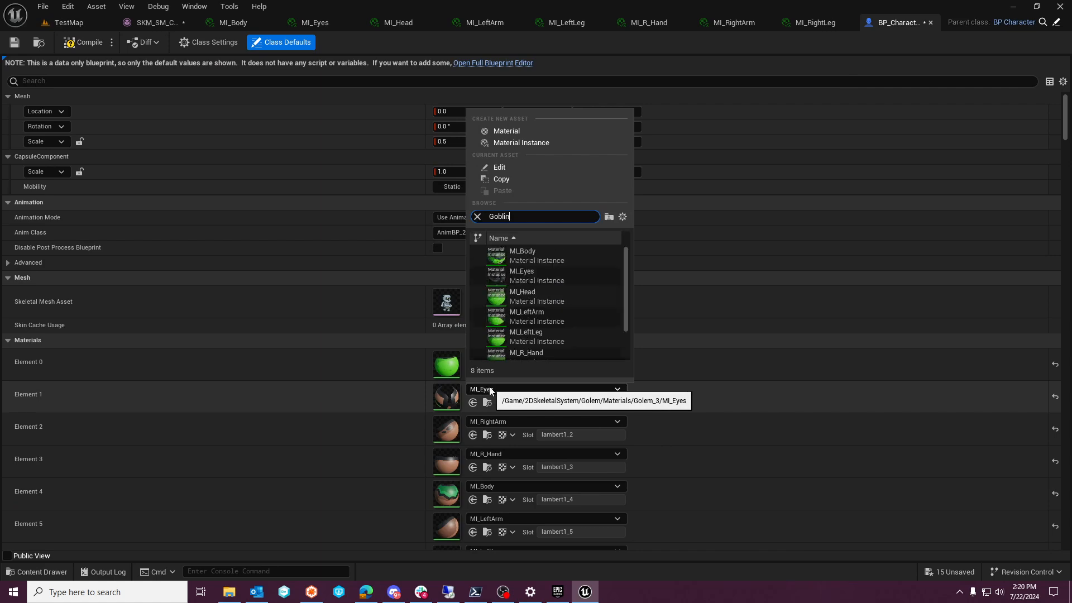
click(524, 290)
Set mesh material Element 2 to the goblin's MI_RightArm and Element 3 to the goblin's MI_R_Hand
click(491, 422)
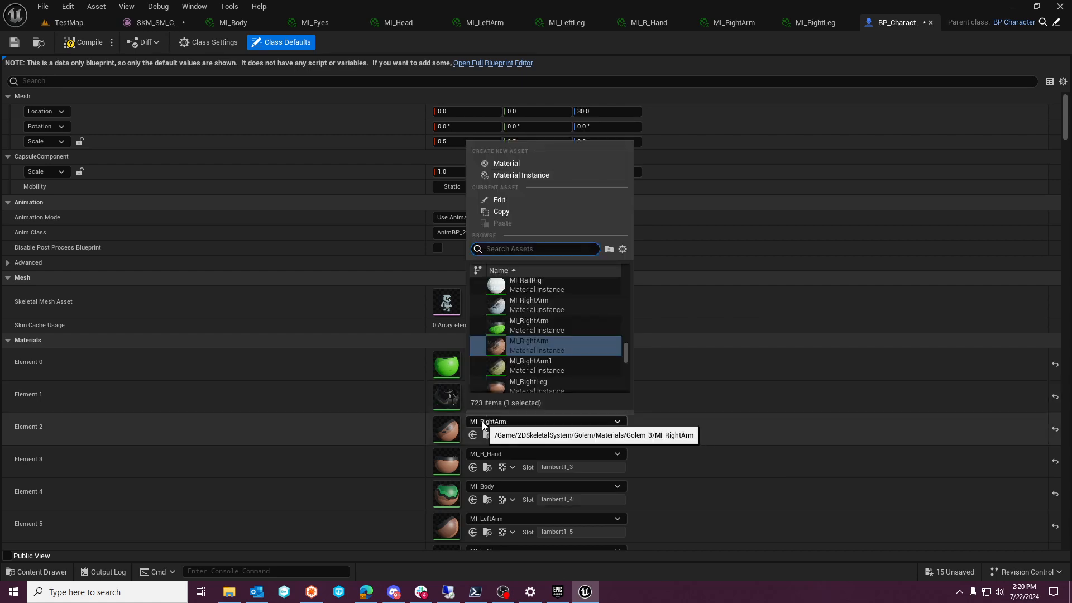
click(549, 326)
click(502, 454)
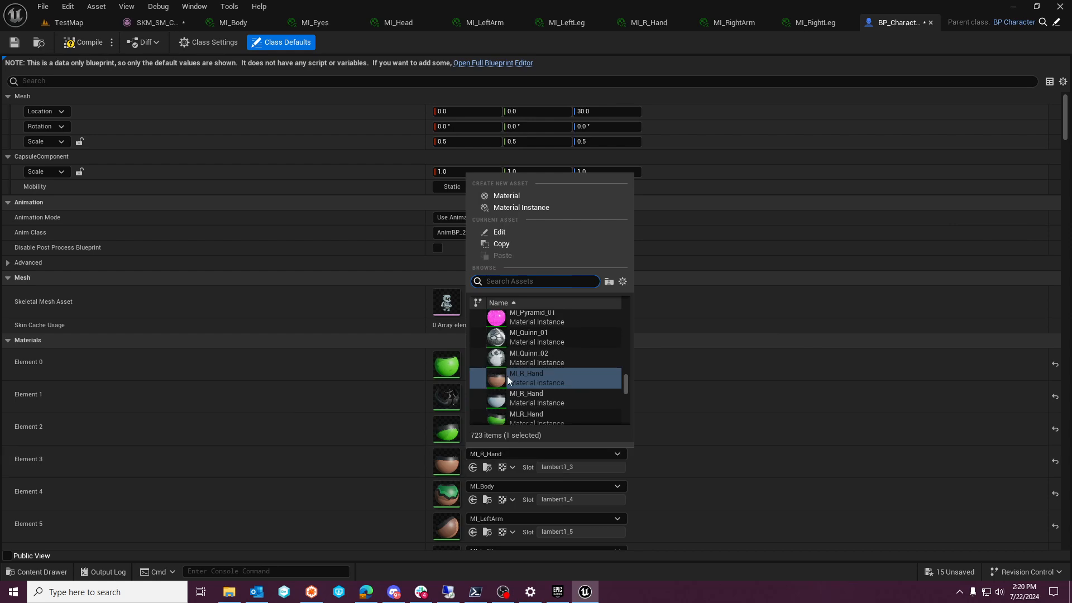
click(525, 416)
Set mesh material Element 4 to the goblin's MI_Body and Element 5 to the goblin's MI_LeftArm
click(496, 487)
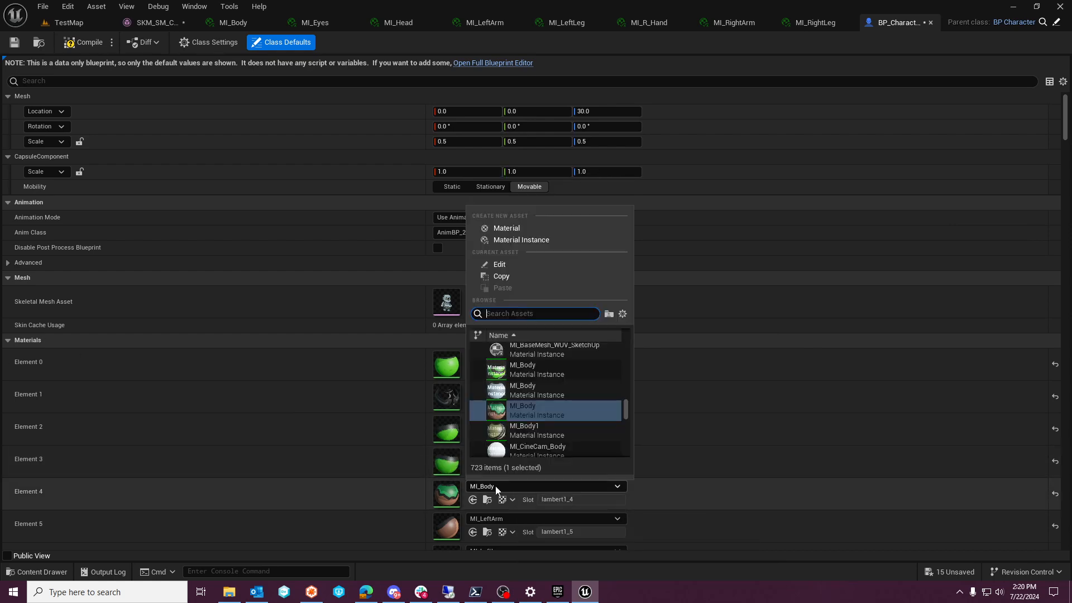
click(523, 368)
click(491, 517)
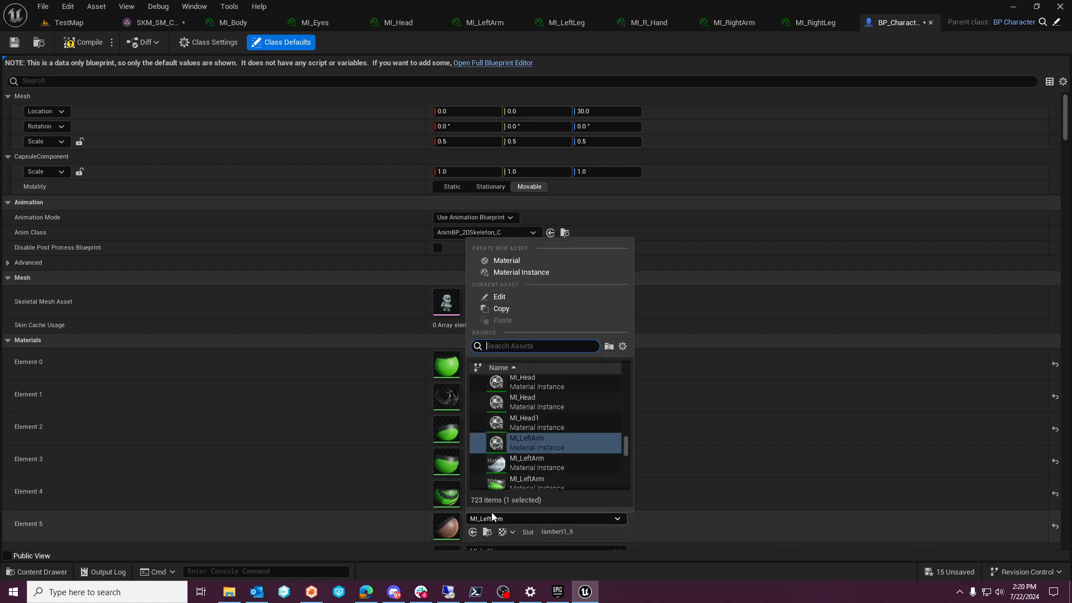
click(526, 459)
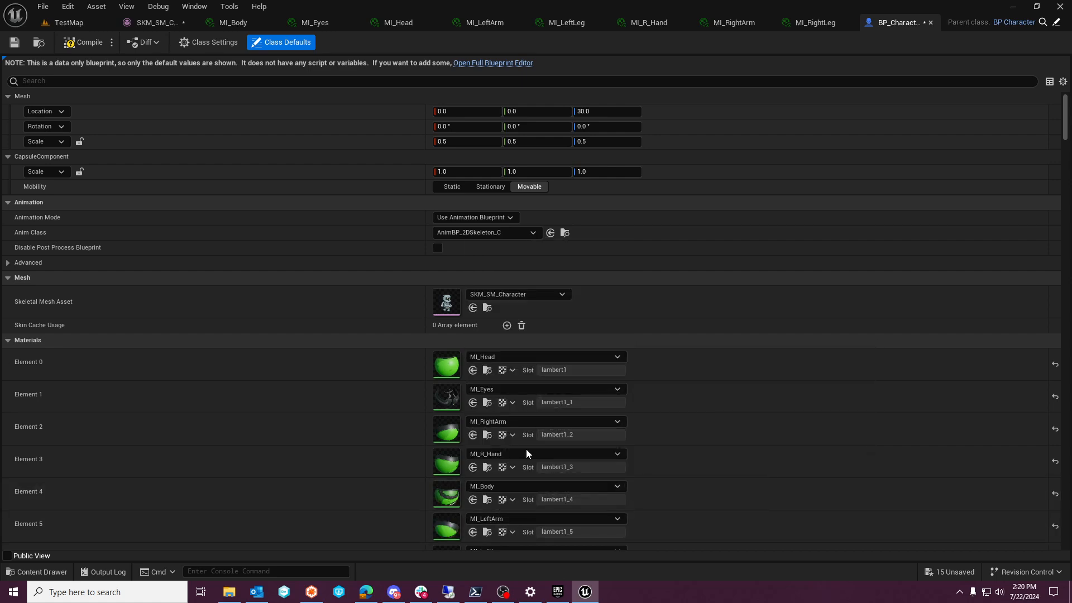
Set mesh material Element 6 to the goblin's MI_LeftLeg and Element 7 to its MI_RightLeg, and save the blueprint
scroll(526, 447, down, 1)
click(507, 494)
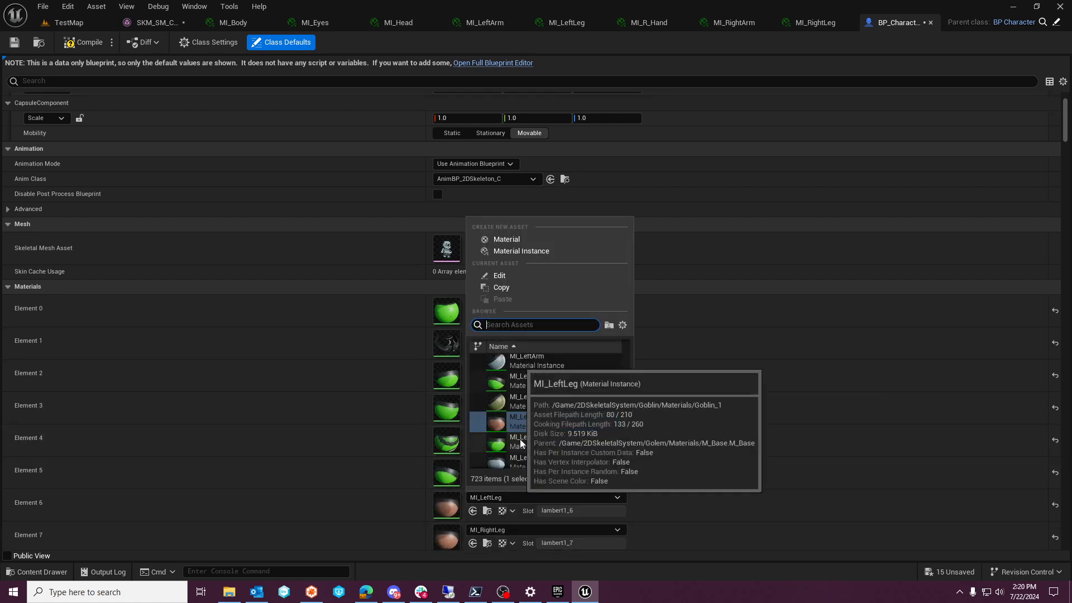
click(520, 443)
scroll(512, 469, down, 1)
click(507, 495)
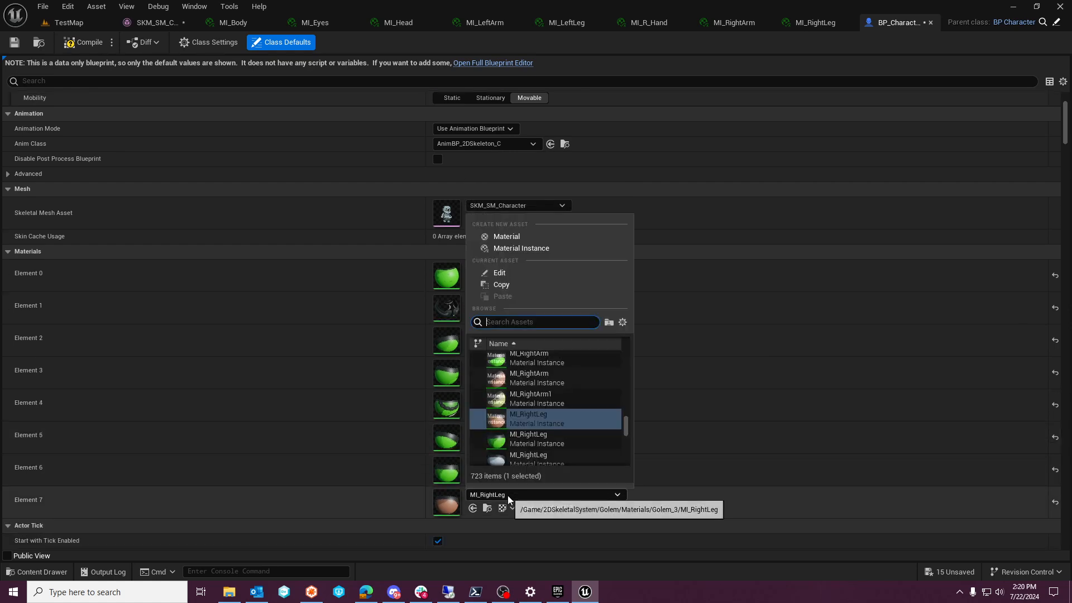
click(514, 441)
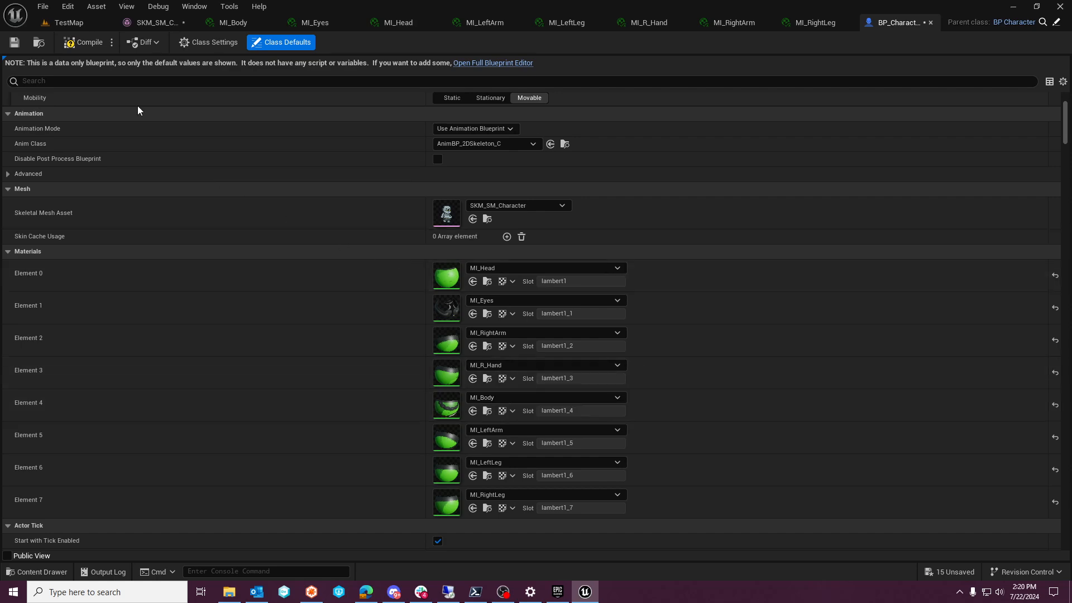
click(14, 42)
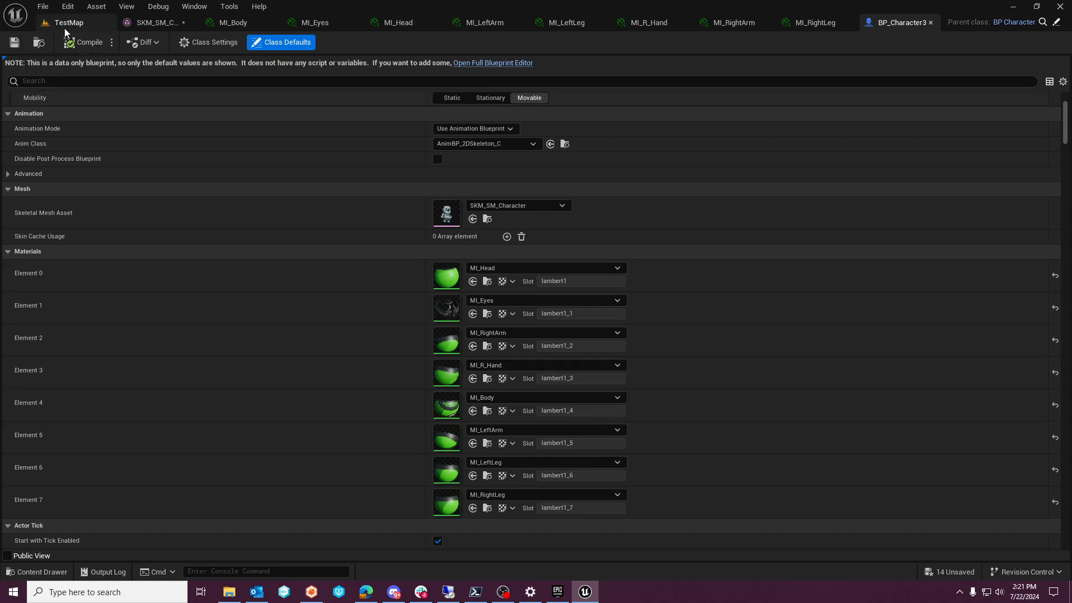
Return to TestMap and set the selected game mode's Default Pawn Class to BP_Character3 in the world settings
click(65, 24)
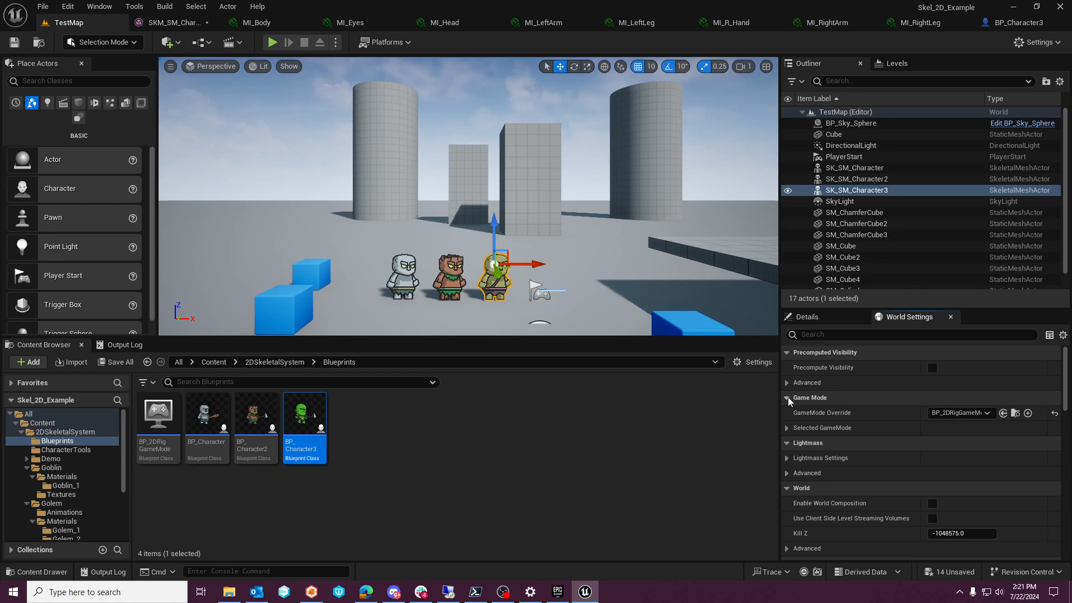
click(785, 438)
click(787, 428)
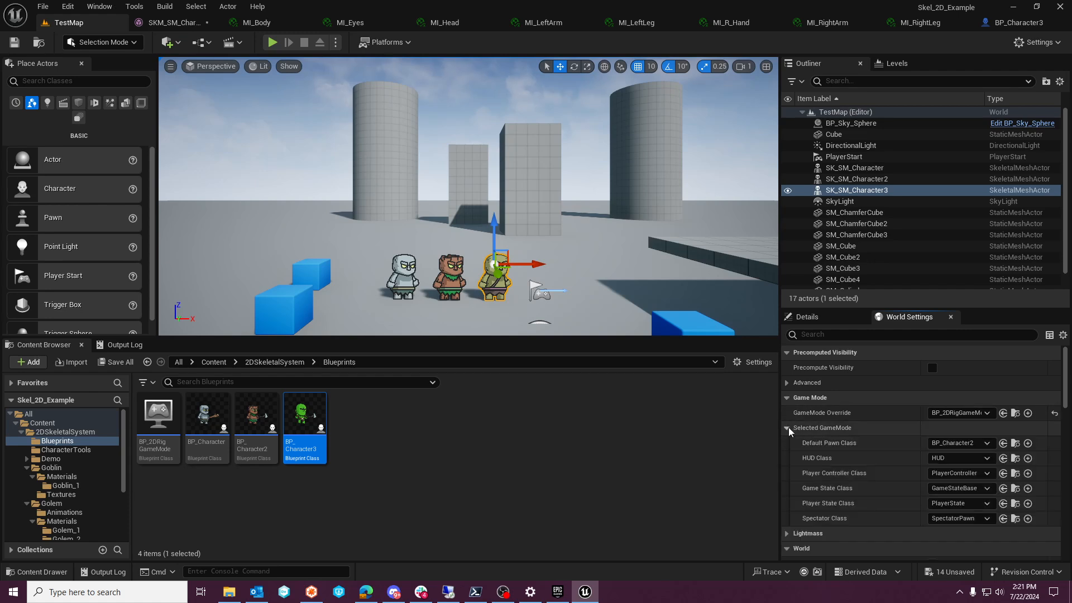
click(963, 445)
click(961, 312)
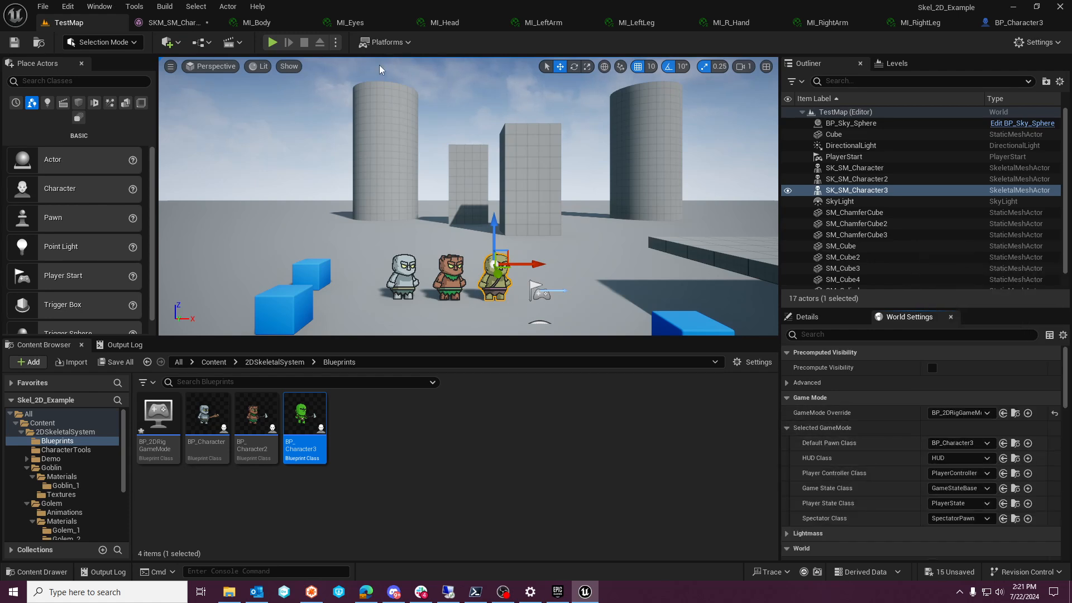
Play the level and walk the goblin character back and forth to test its look and movement
click(276, 42)
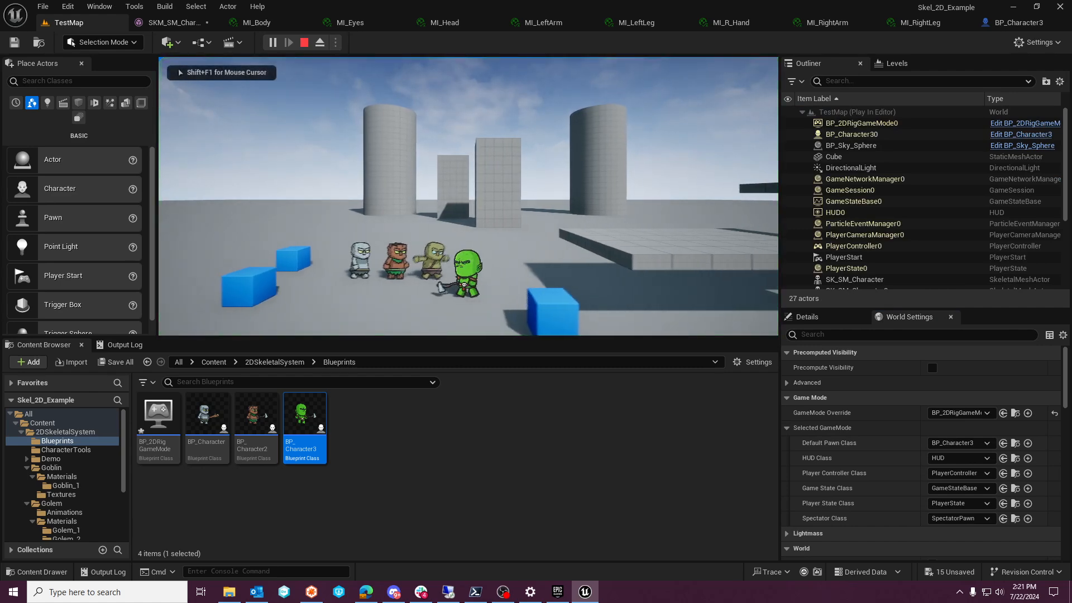
key(d)
key(a)
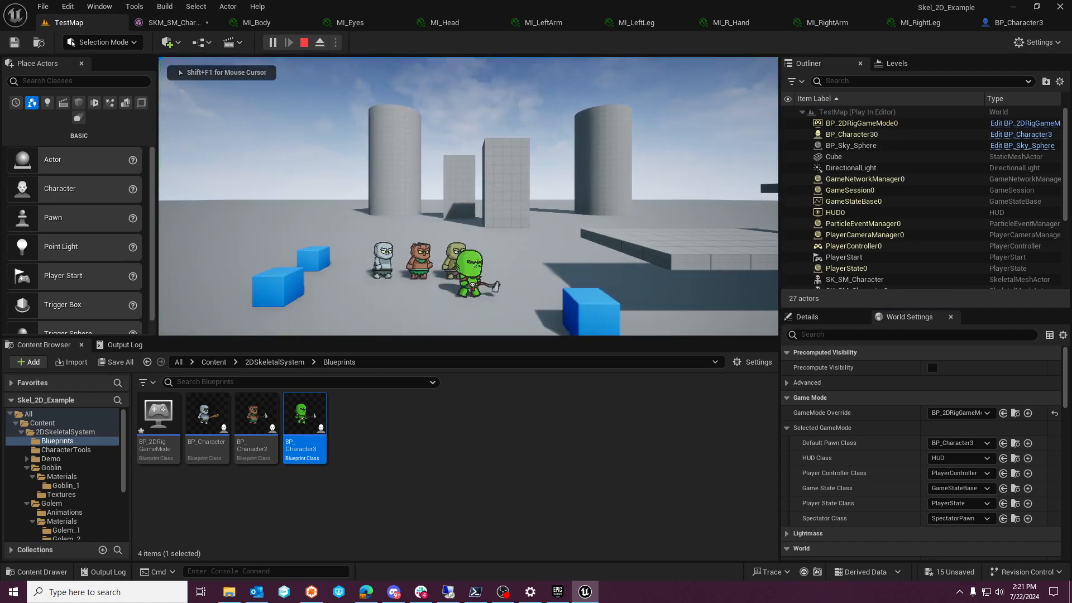
key(d)
key(a)
key(d)
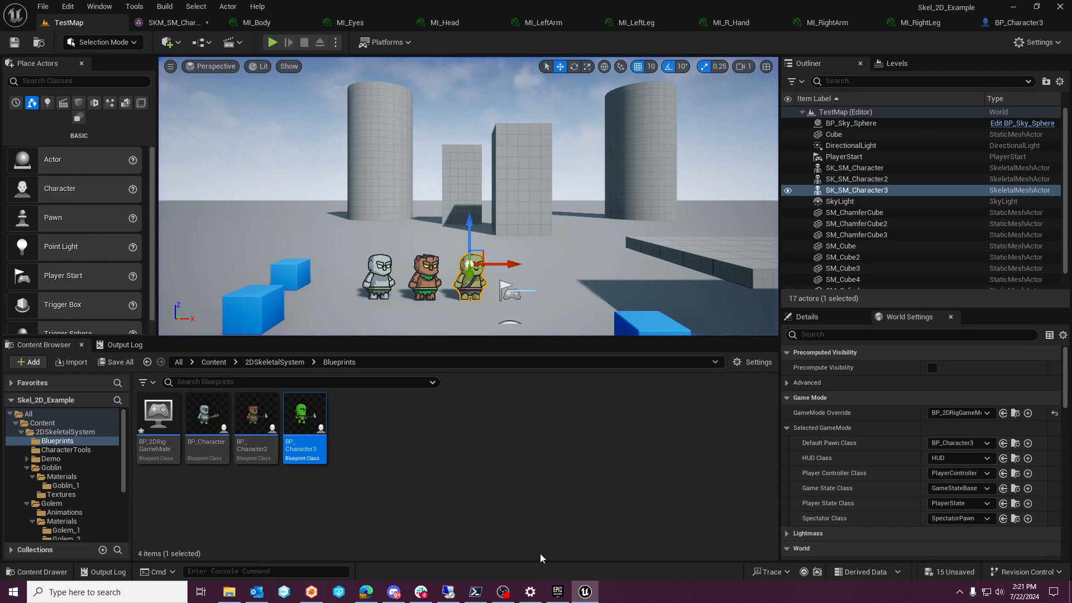
Check the goblin artwork on the Craftpix page in the browser, and briefly play the level again to compare the character
click(368, 593)
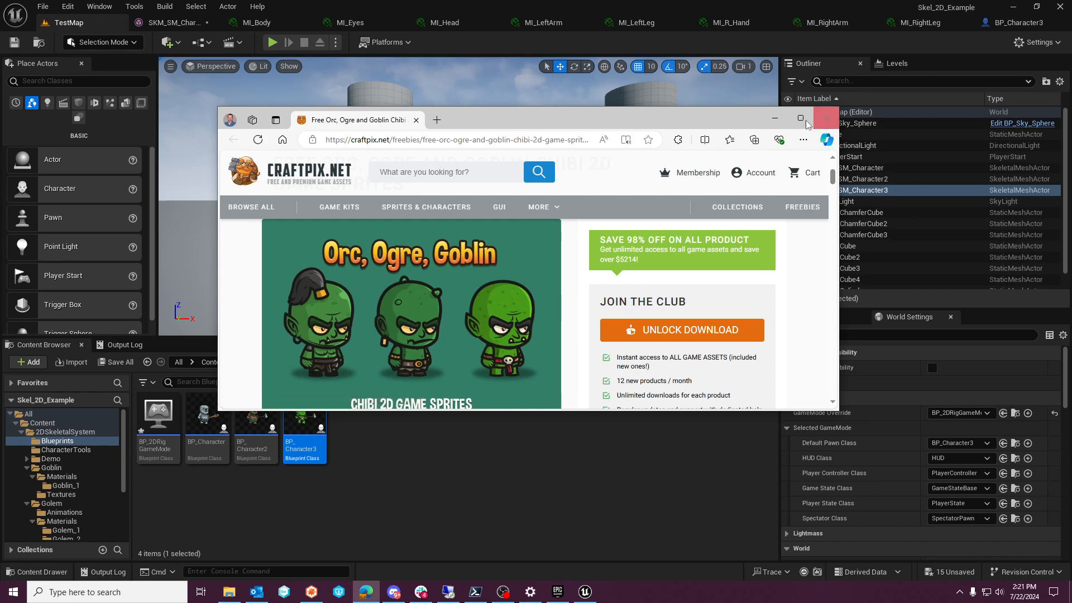
click(775, 118)
click(281, 43)
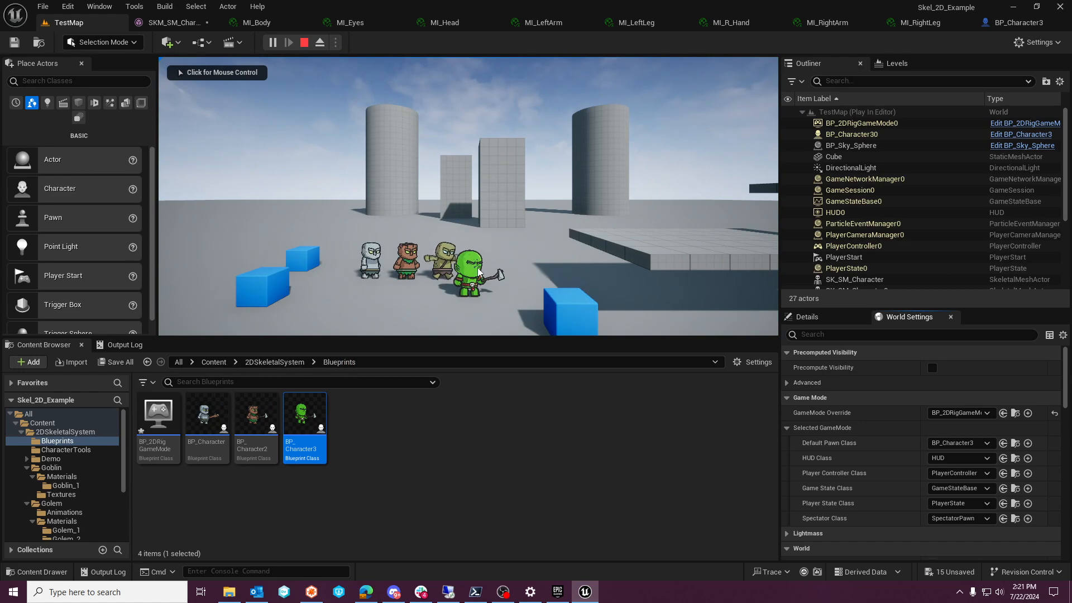
click(304, 44)
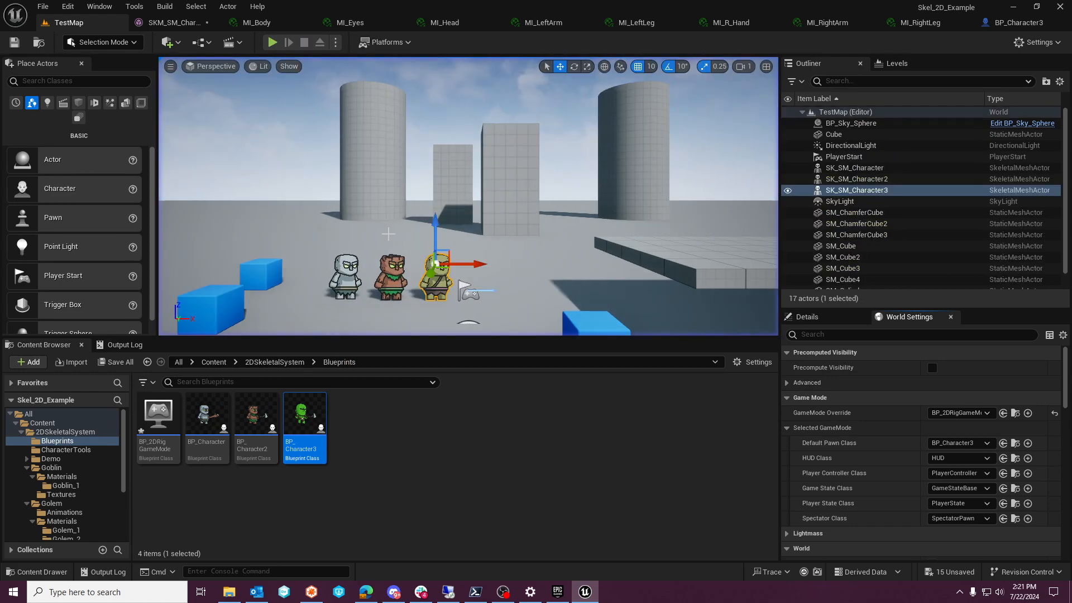
Compare the goblin's Face_01 texture details in Goblin/Textures with the face textures in Golem/Textures/Golem_1
click(105, 485)
scroll(105, 486, down, 1)
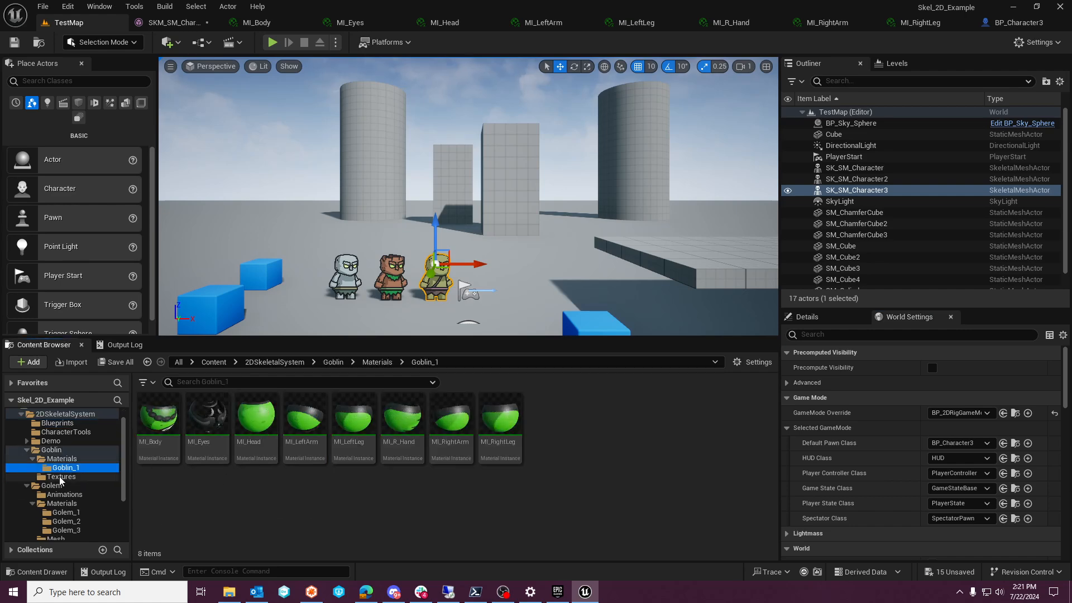
click(114, 477)
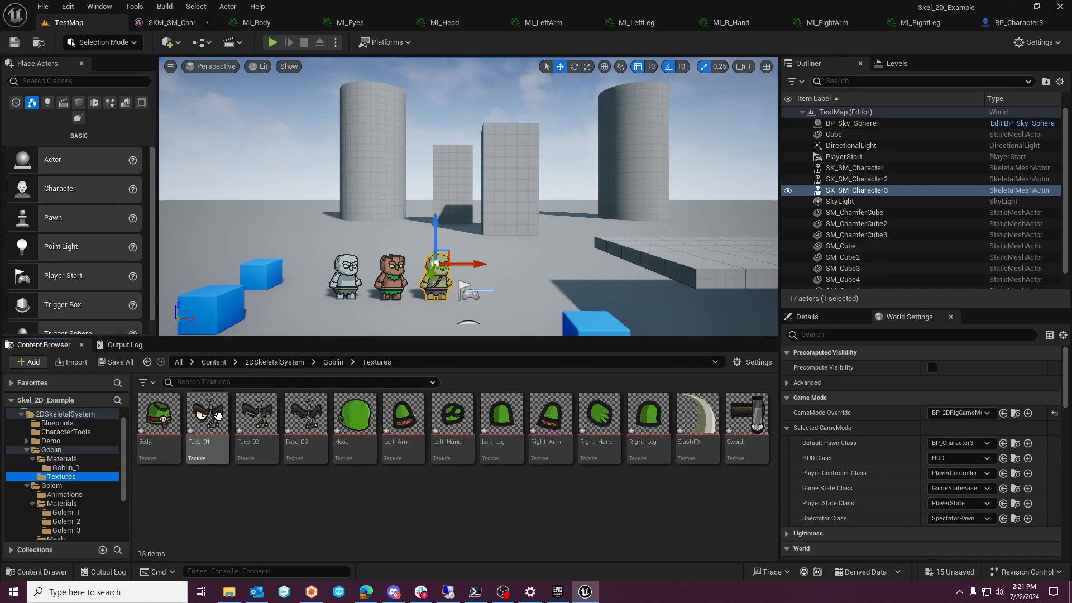
mouse_move(218, 416)
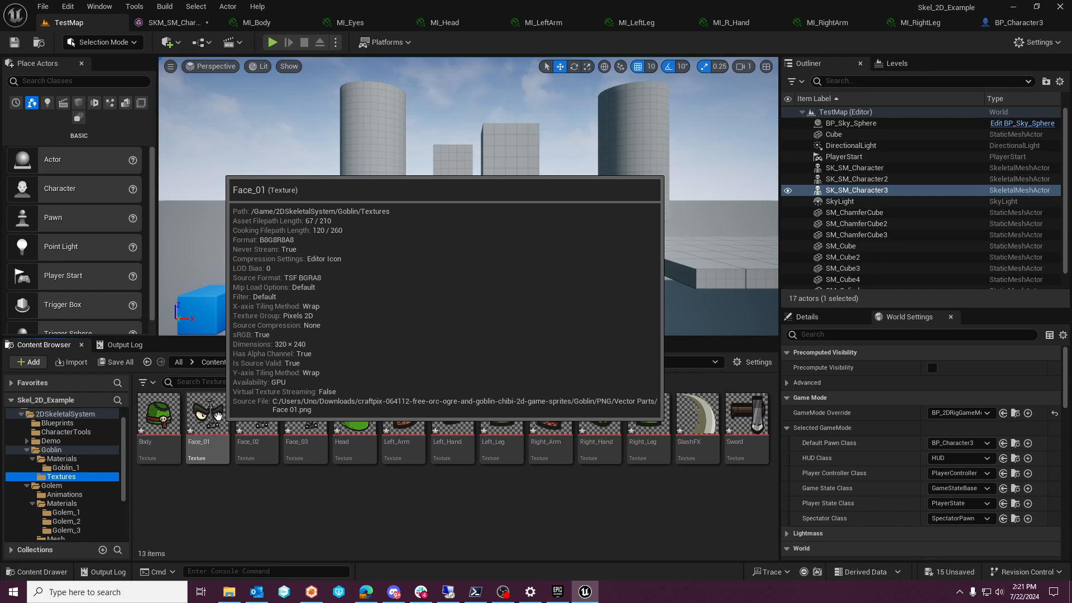
click(89, 512)
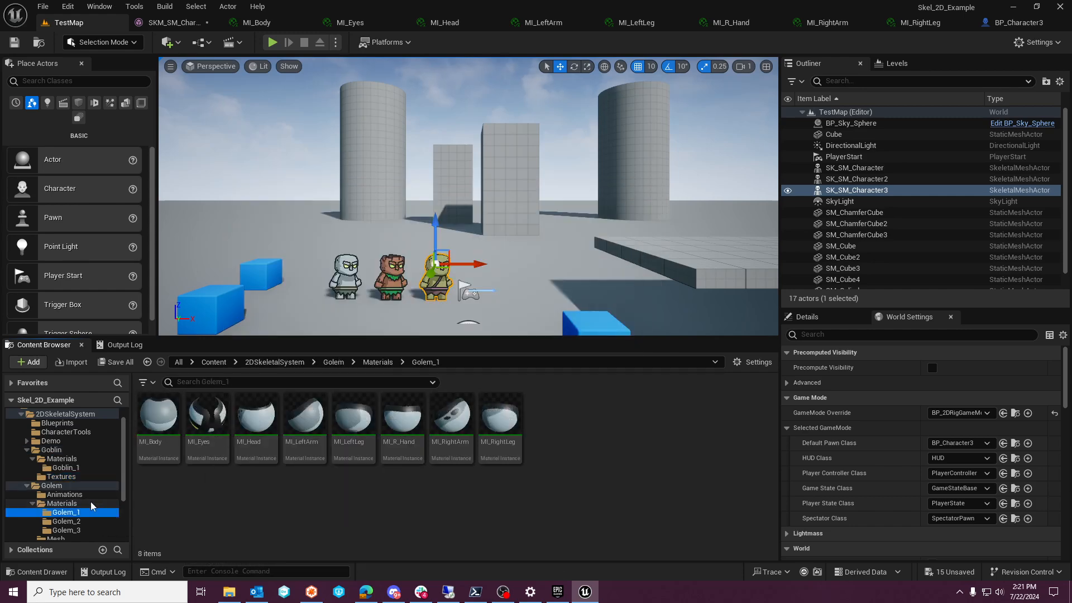
scroll(93, 506, down, 2)
click(56, 485)
double_click(50, 495)
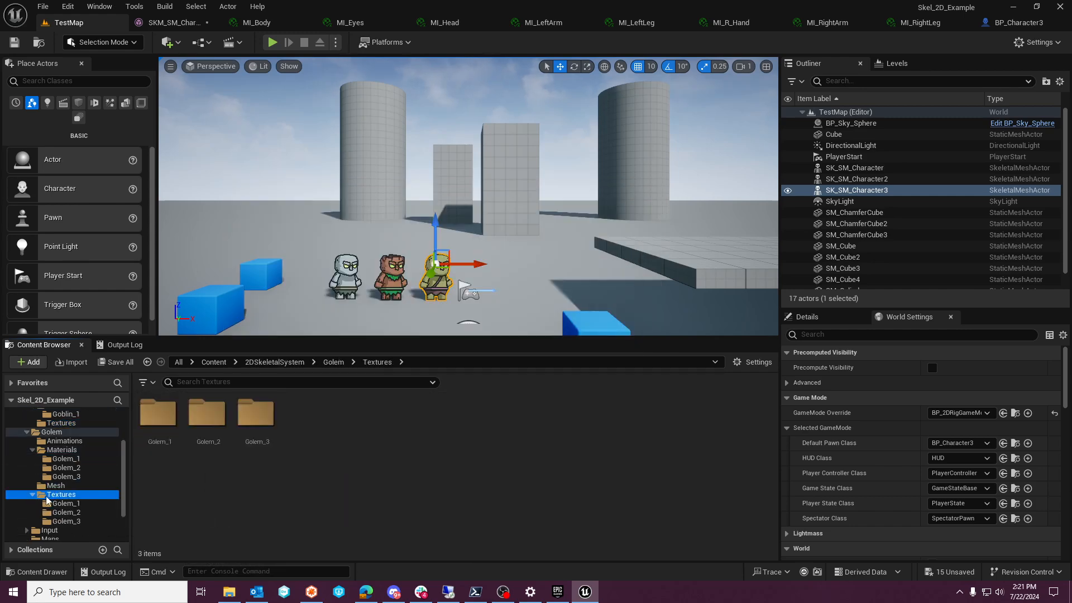
click(48, 503)
mouse_move(223, 420)
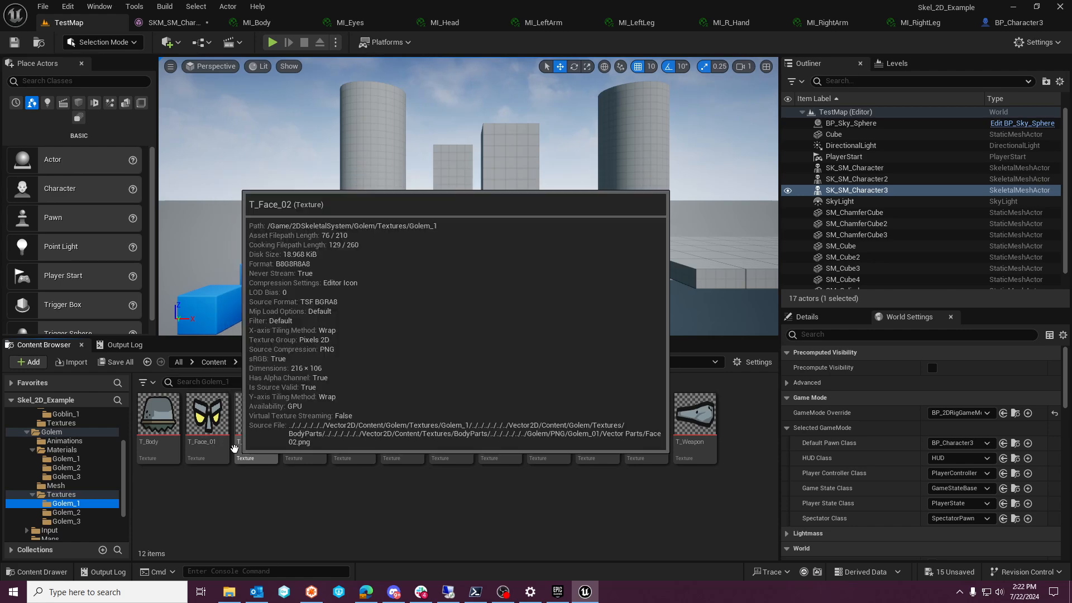
scroll(105, 495, up, 1)
scroll(105, 495, up, 2)
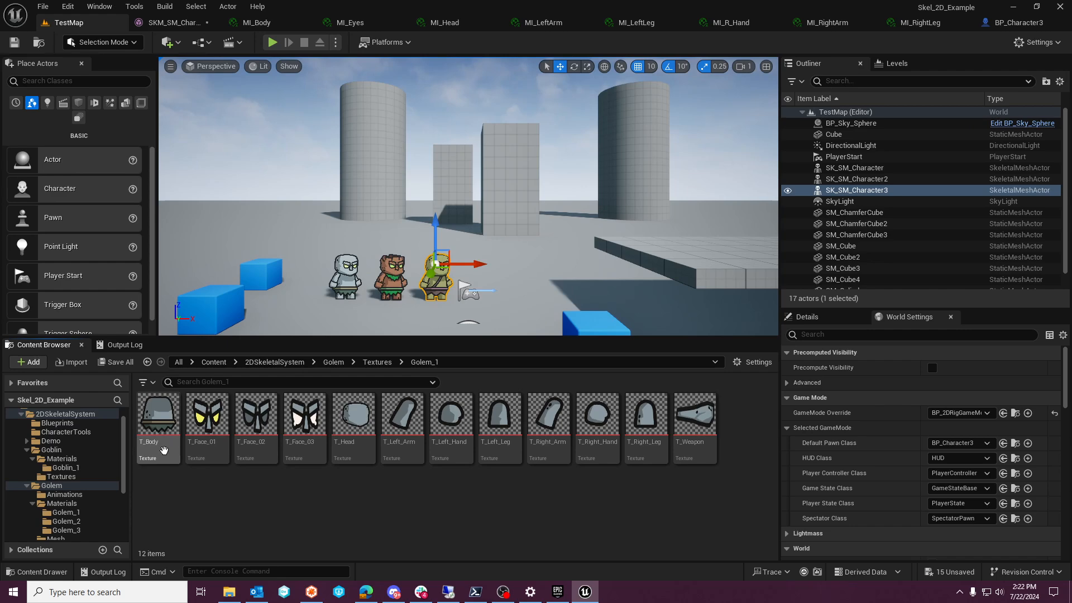
Look through the Golem_1 materials and Golem Animations folders, collapse the Golem folder and open Goblin/Materials/Goblin_1
scroll(97, 501, down, 3)
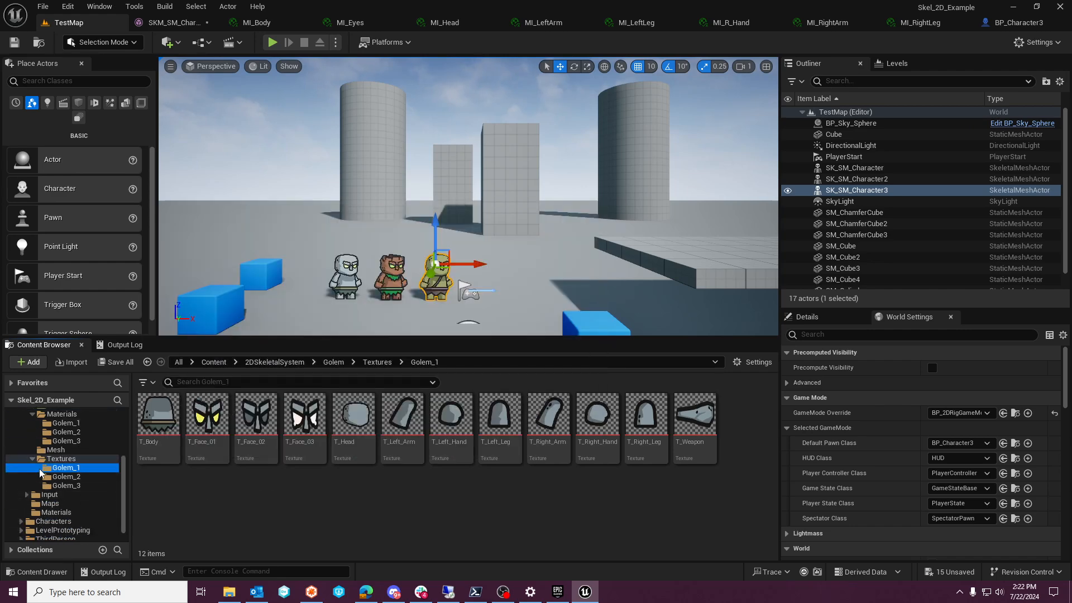
double_click(60, 477)
click(69, 438)
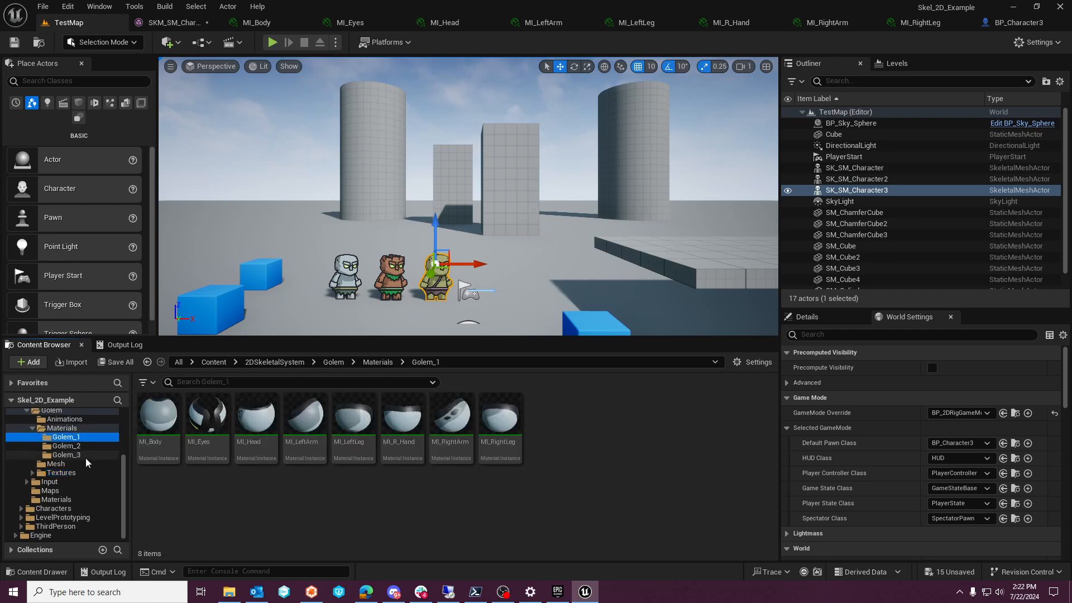
scroll(67, 441, up, 2)
click(64, 455)
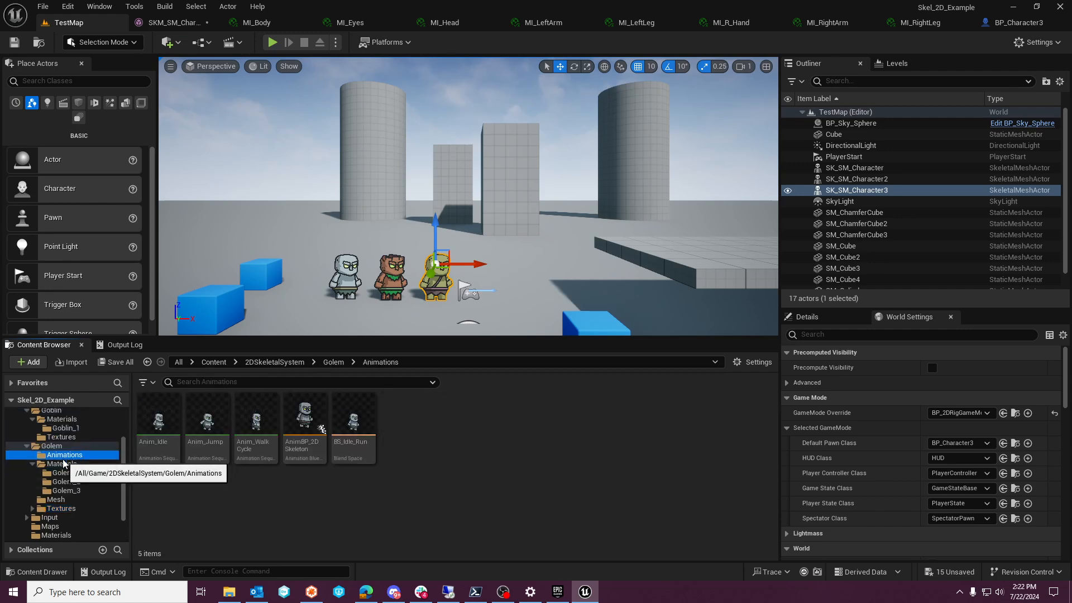
click(27, 446)
click(65, 455)
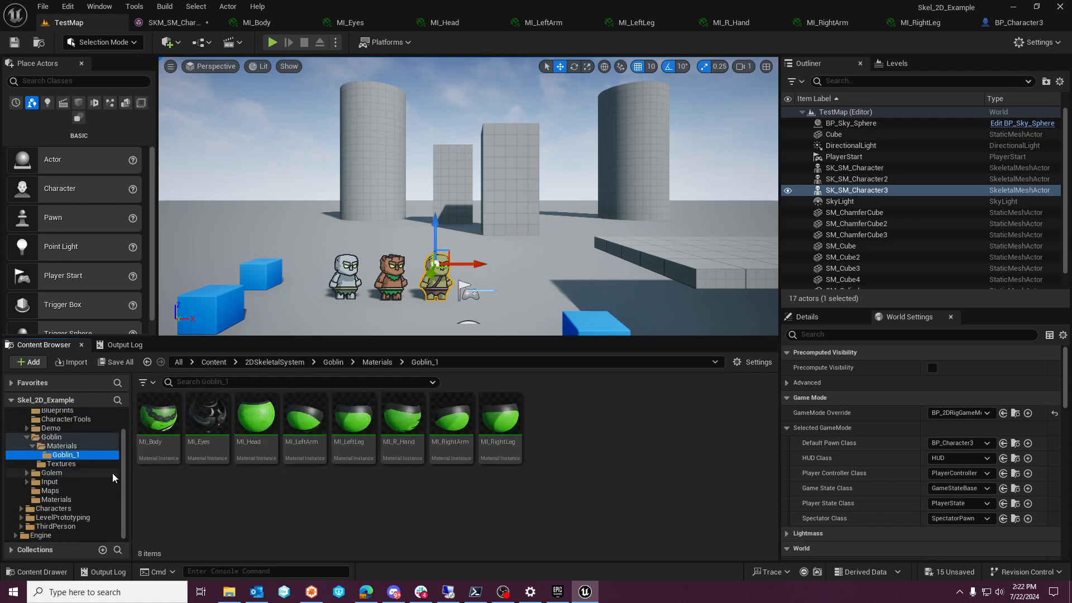
Collapse the Goblin folder and open the Blueprints folder under 2DSkeletalSystem
click(27, 438)
click(56, 439)
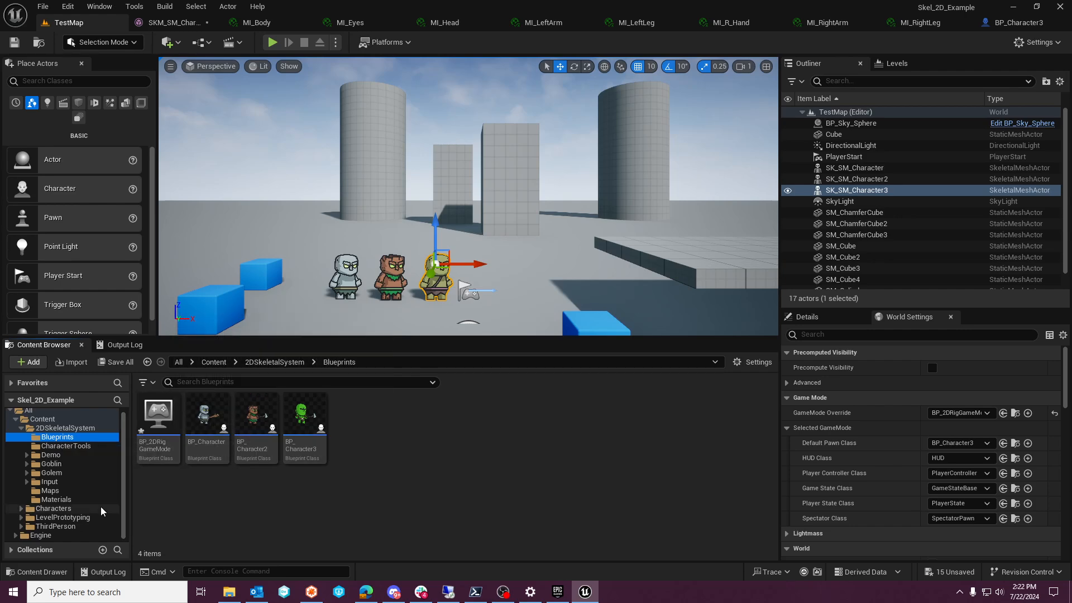
Enable the Skeletal Mesh Editing Tools beta plugin and restart the editor
click(68, 6)
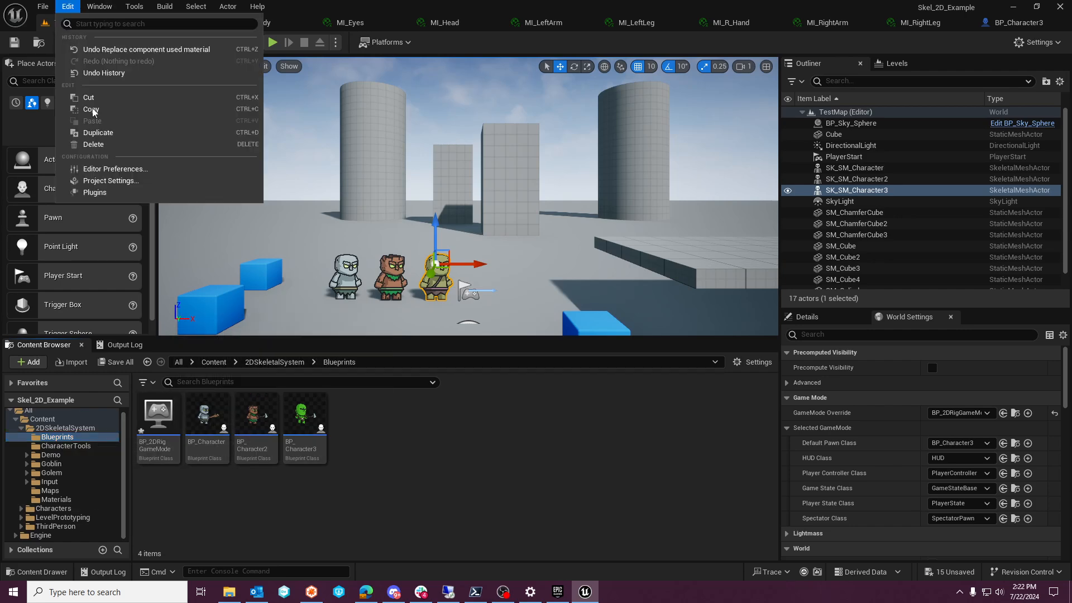
click(95, 192)
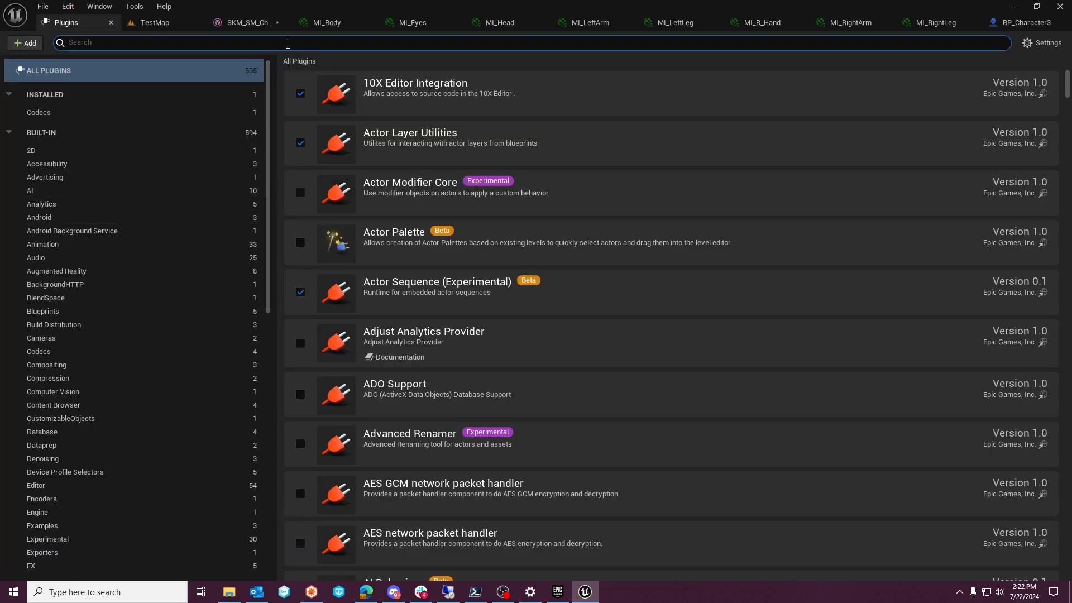
text(skeletal)
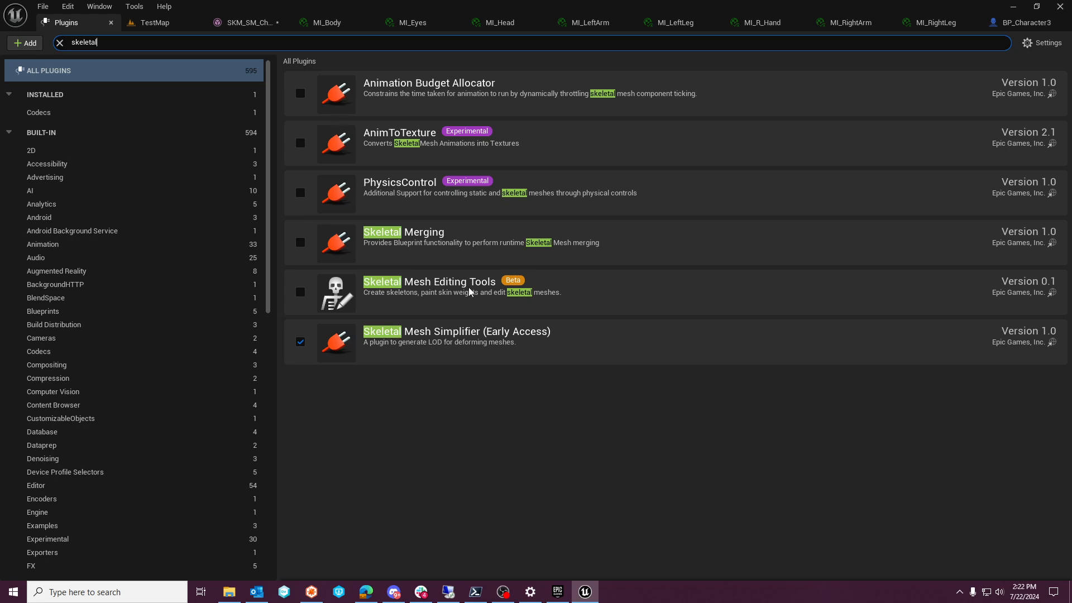
click(301, 293)
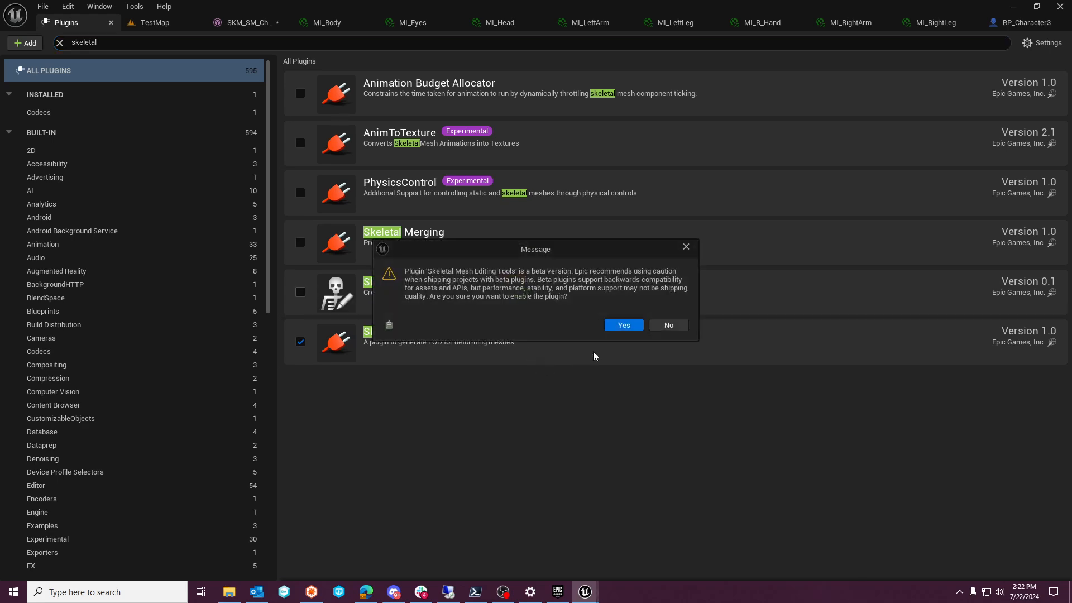
click(620, 325)
click(1008, 555)
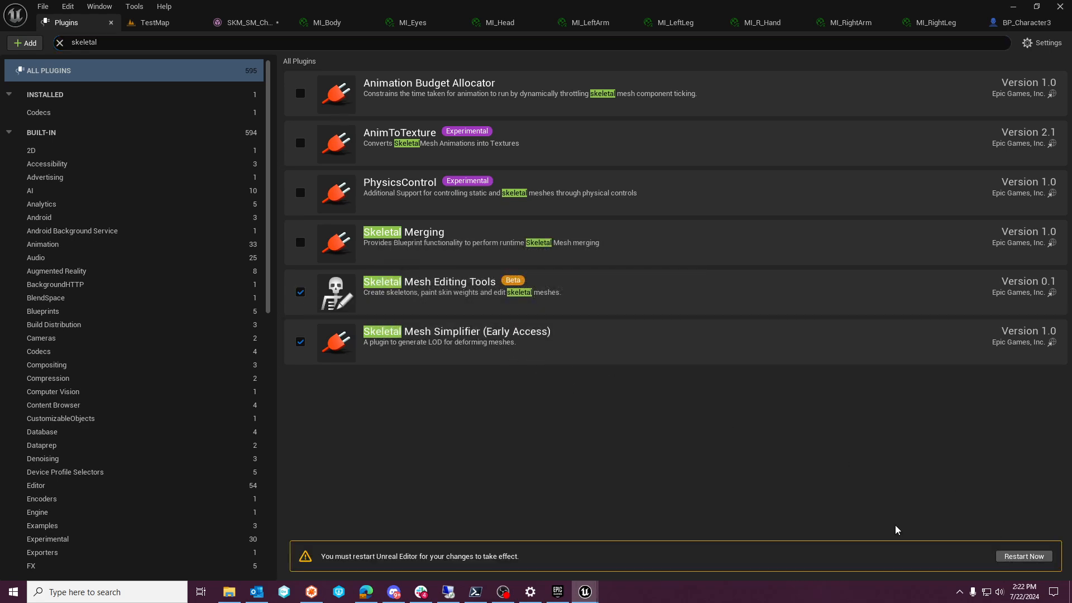
click(586, 423)
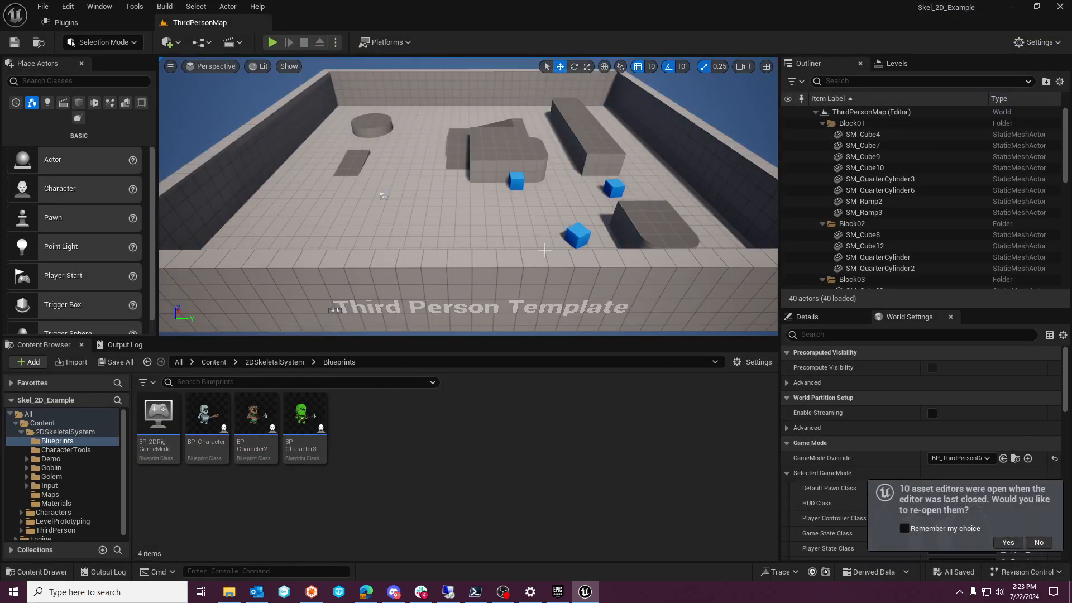
Delete the BP_Character3 blueprint from the Blueprints folder
click(309, 417)
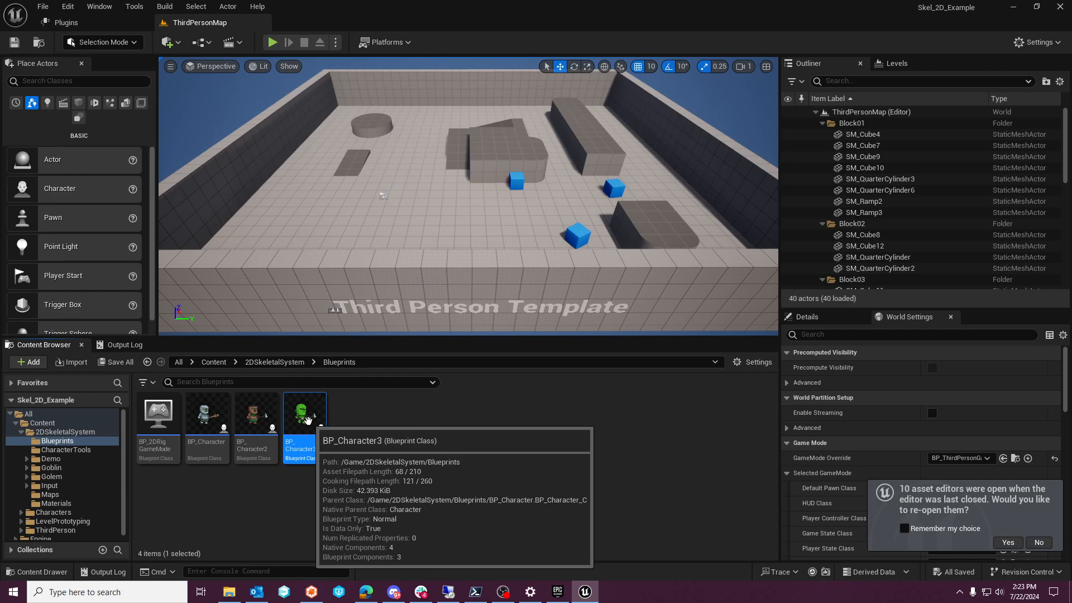
right_click(303, 416)
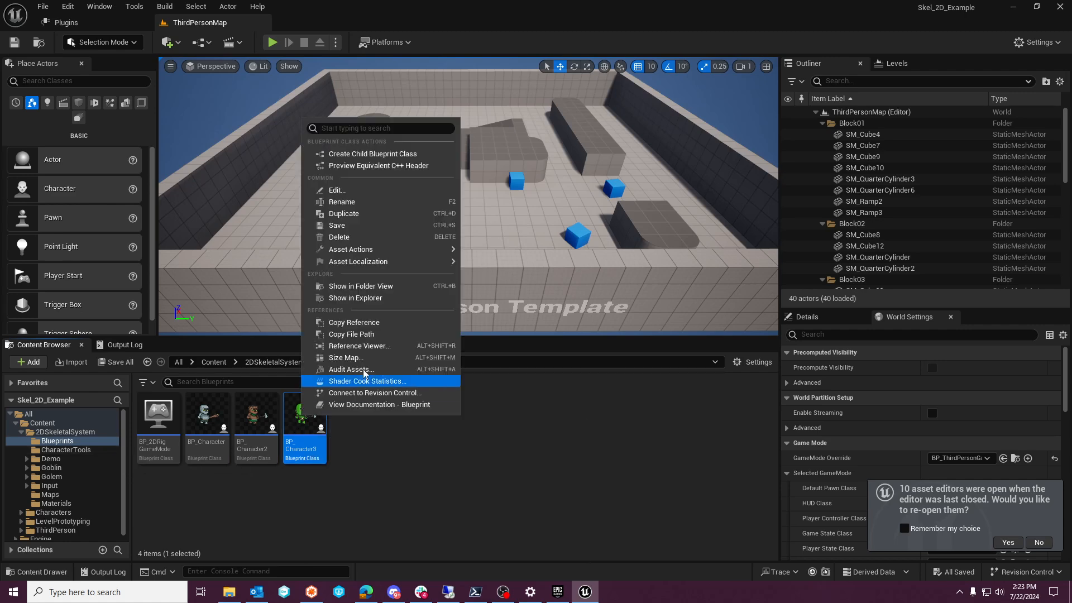
click(591, 427)
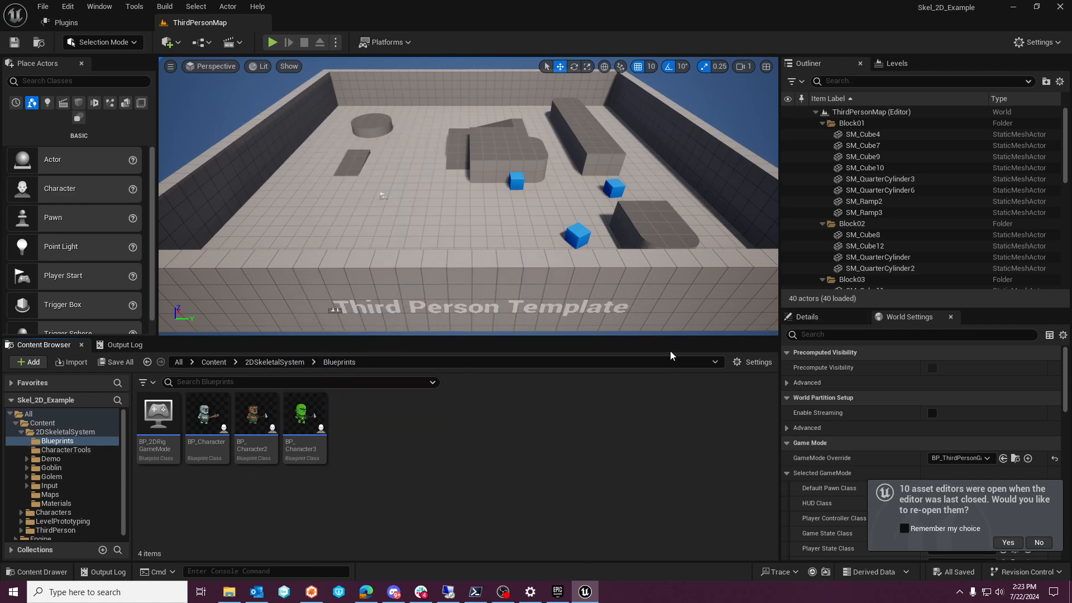
right_click(304, 416)
key(Escape)
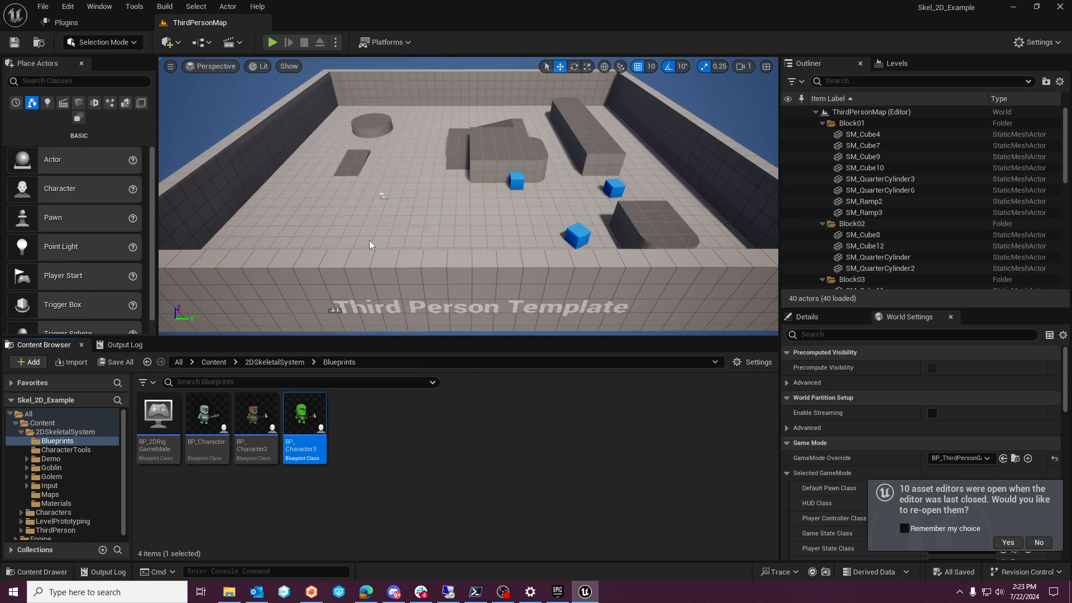
key(Delete)
click(536, 475)
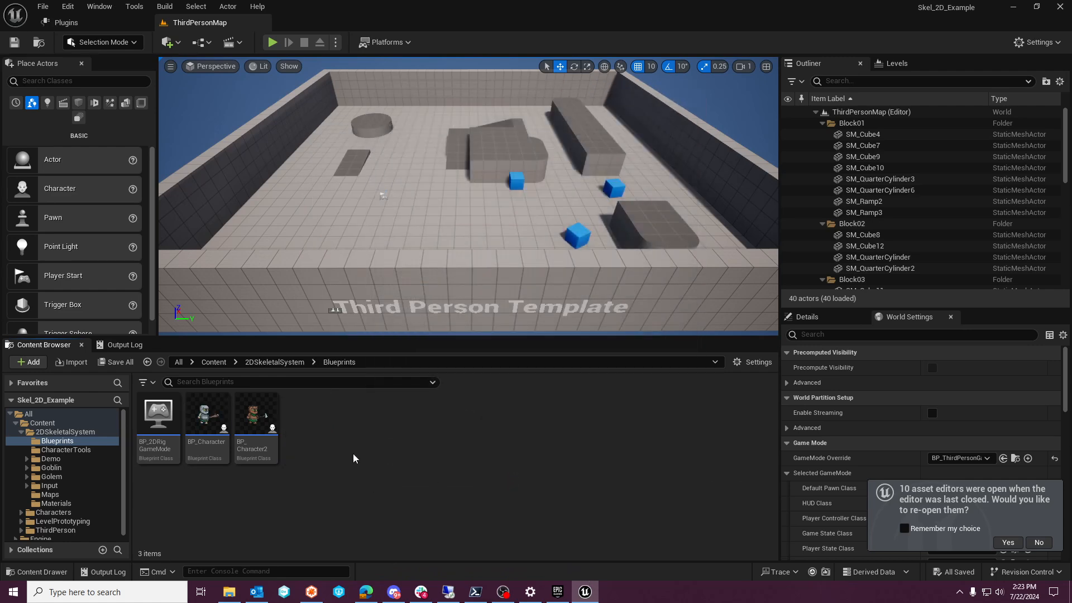
Look through the Goblin Textures and Materials/Goblin_1 folders, and collapse the Goblin folder
click(34, 459)
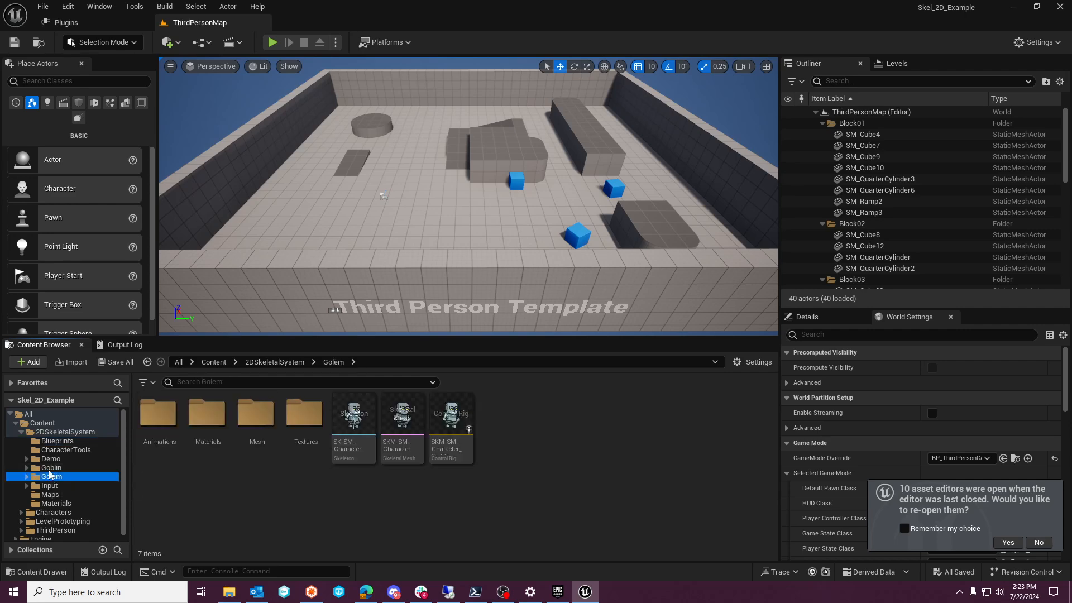
click(29, 470)
click(27, 469)
click(43, 483)
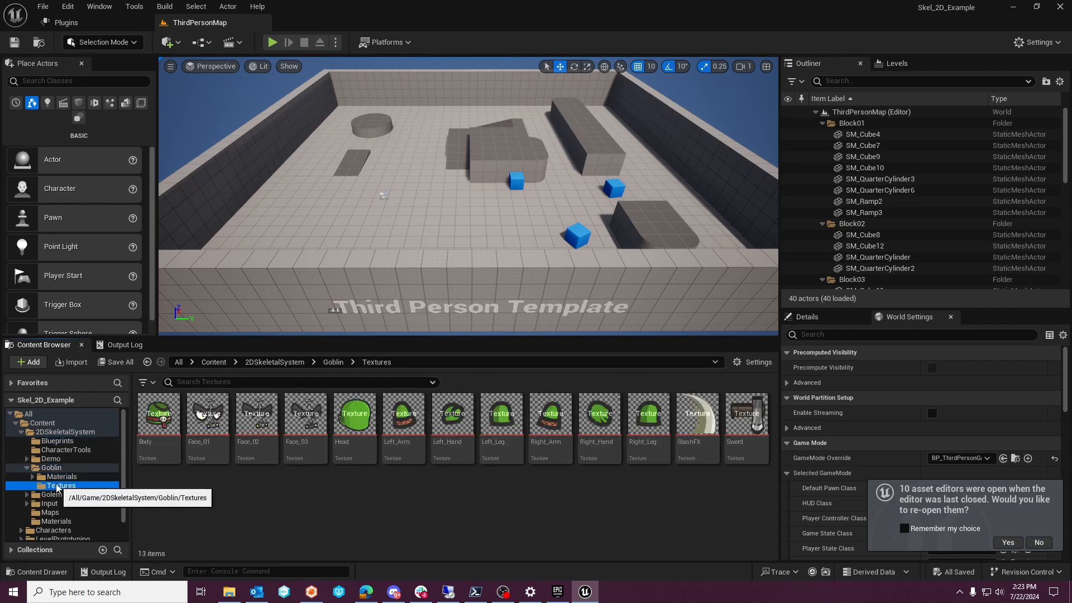
click(32, 478)
click(64, 486)
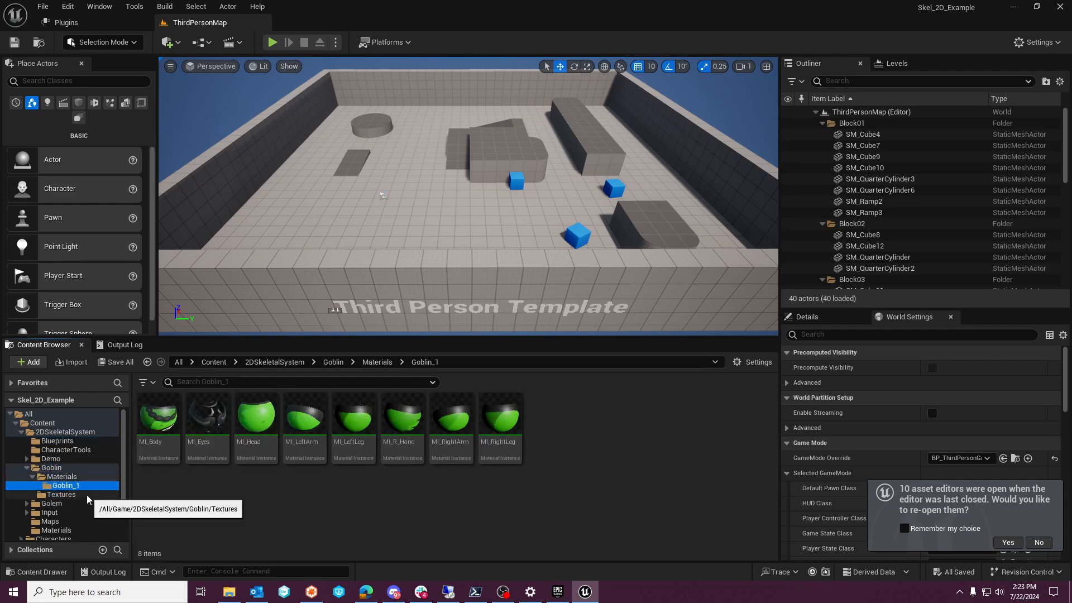
click(27, 468)
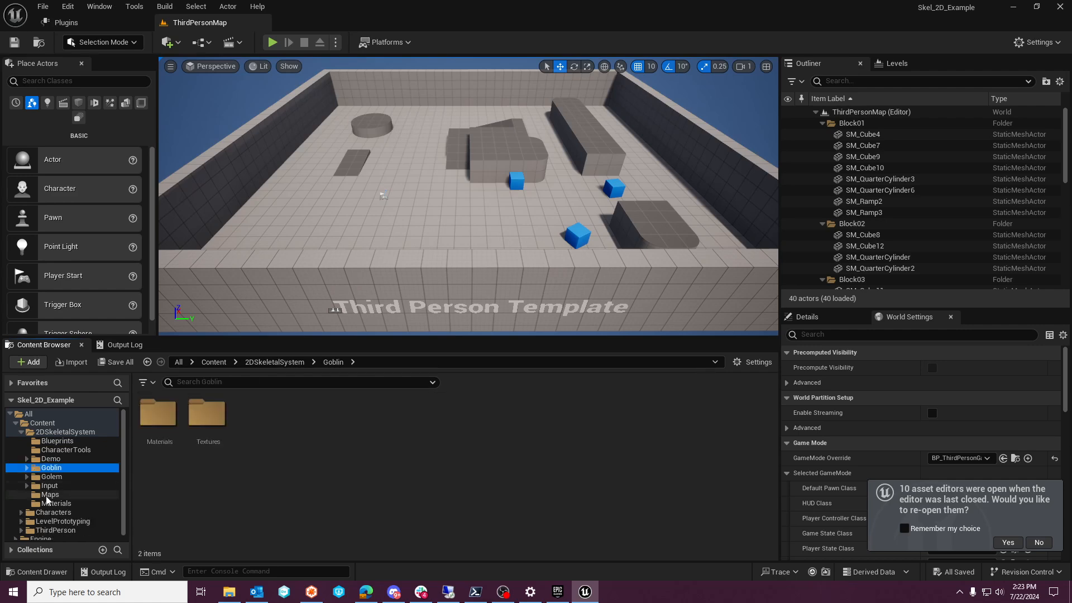
Duplicate the SKM_SM_Character skeletal mesh in the Golem folder and name the copy SKM_SM_Goblin
click(50, 486)
click(51, 477)
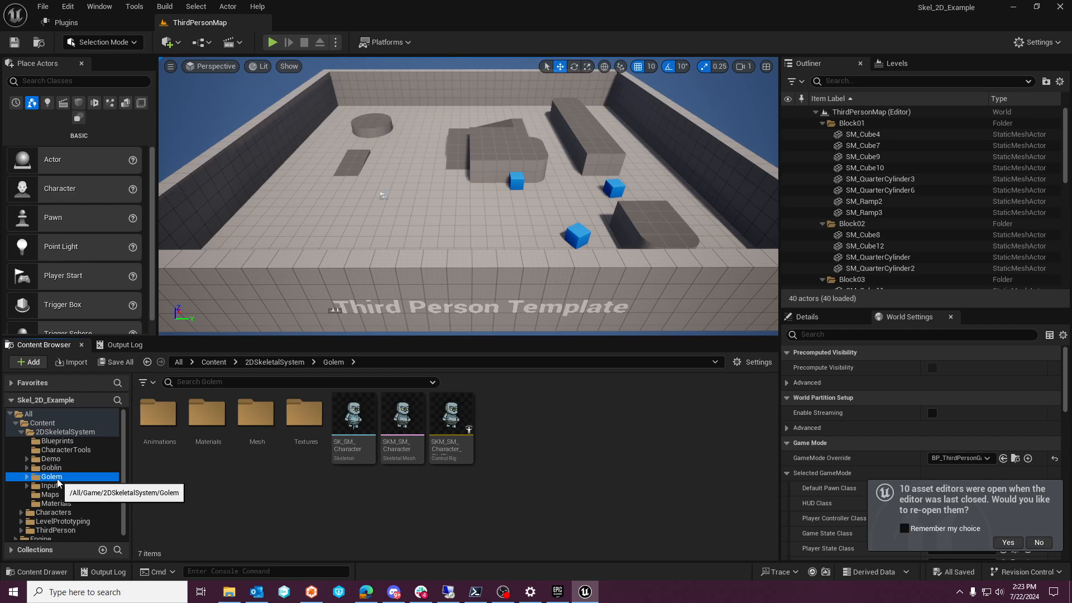
click(402, 414)
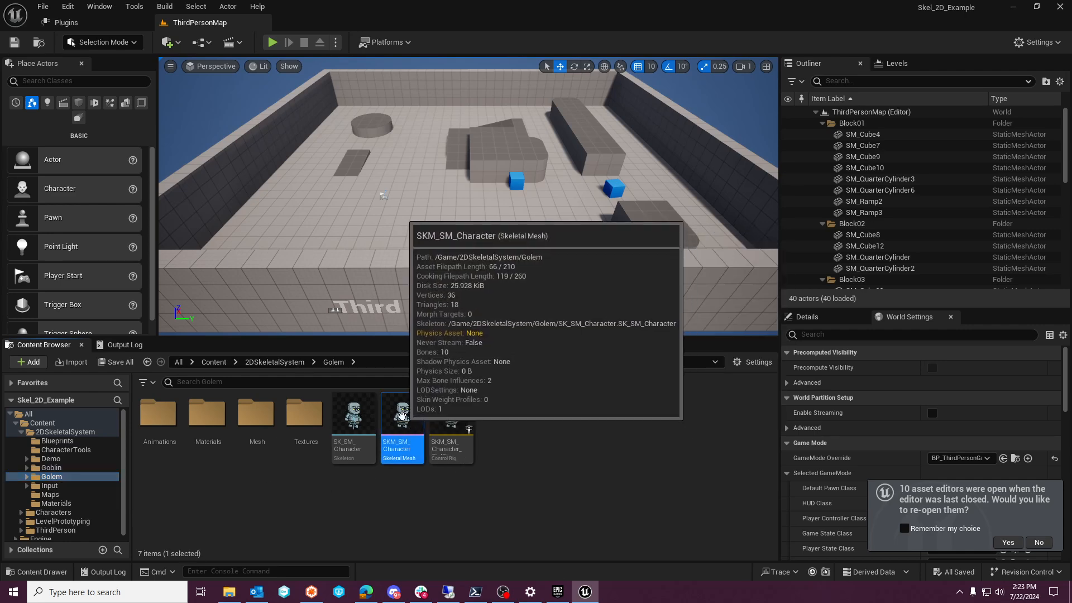
right_click(401, 414)
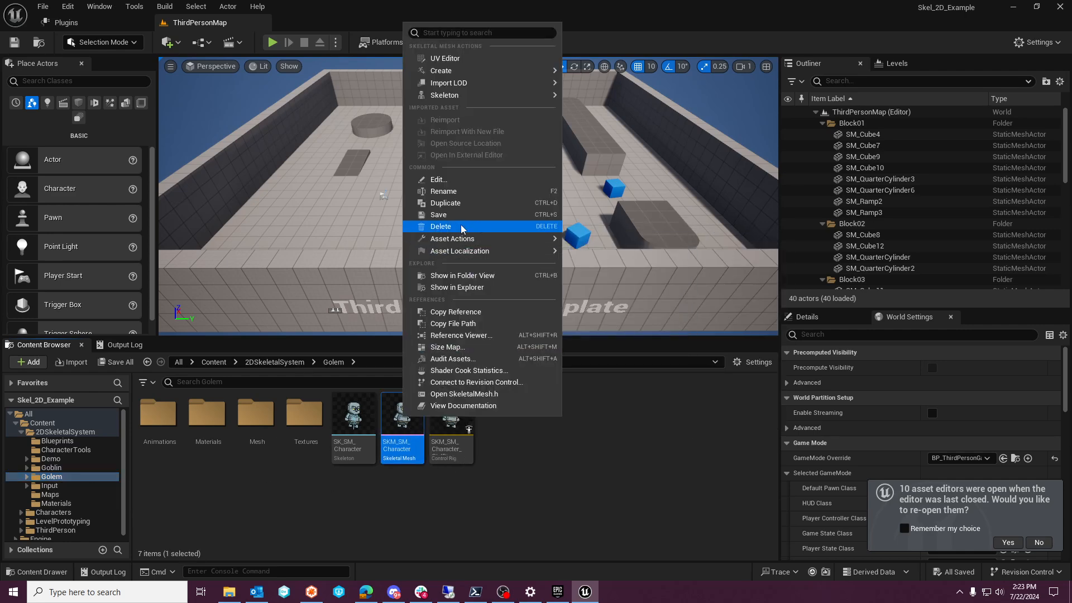
click(441, 205)
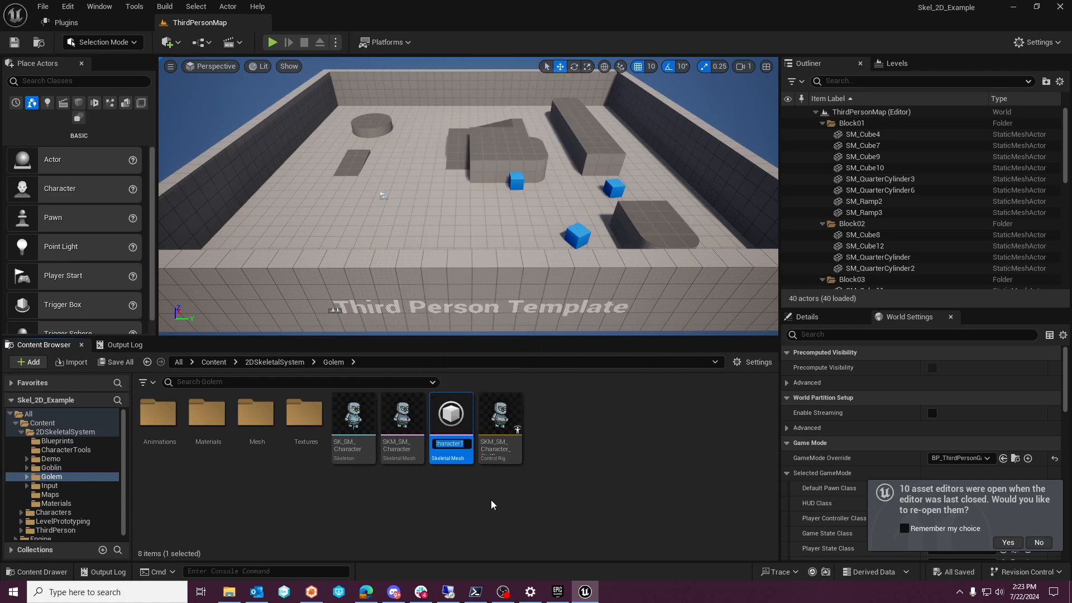
key(BackSpace)
key(BackSpace)
key(BackSpace)
key(BackSpace)
key(BackSpace)
key(BackSpace)
text(Goblin)
key(Return)
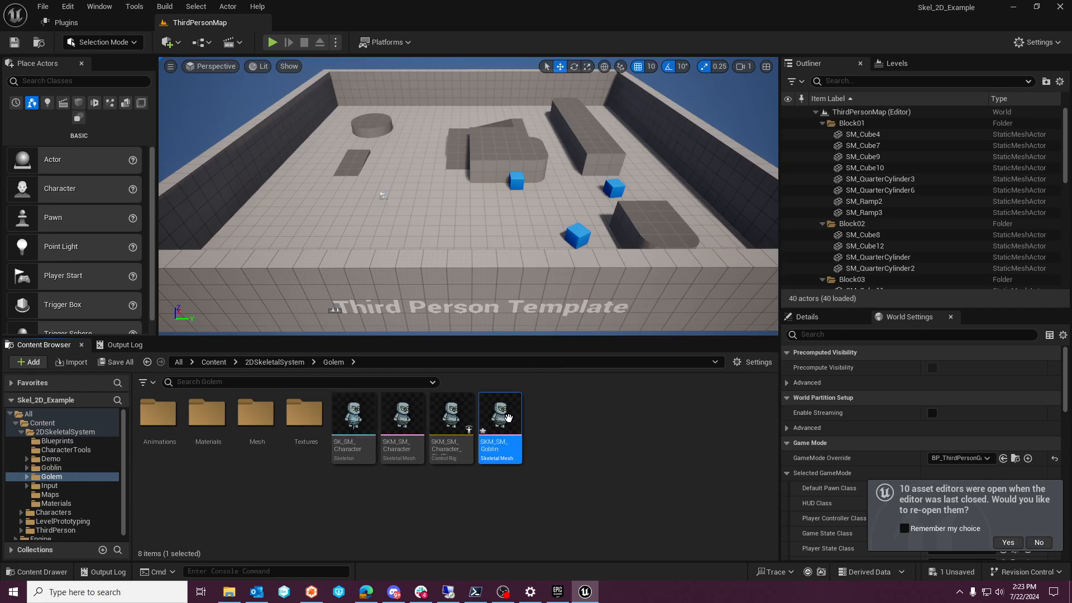
Move SKM_SM_Goblin into the Goblin folder and open it in a mesh editor docked in the main window
drag(500, 441, 74, 470)
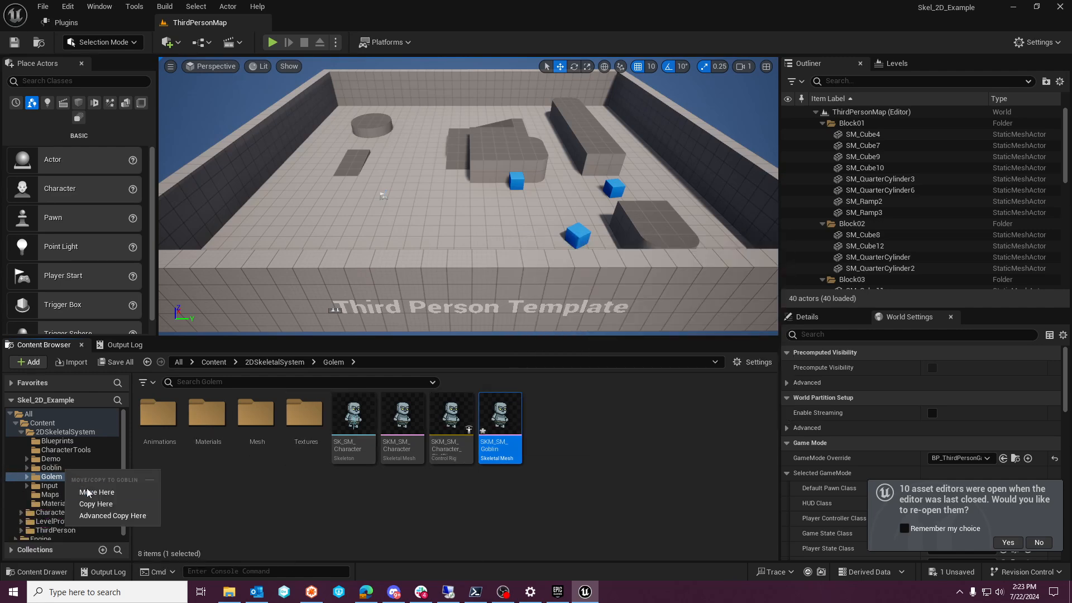
click(78, 489)
click(52, 467)
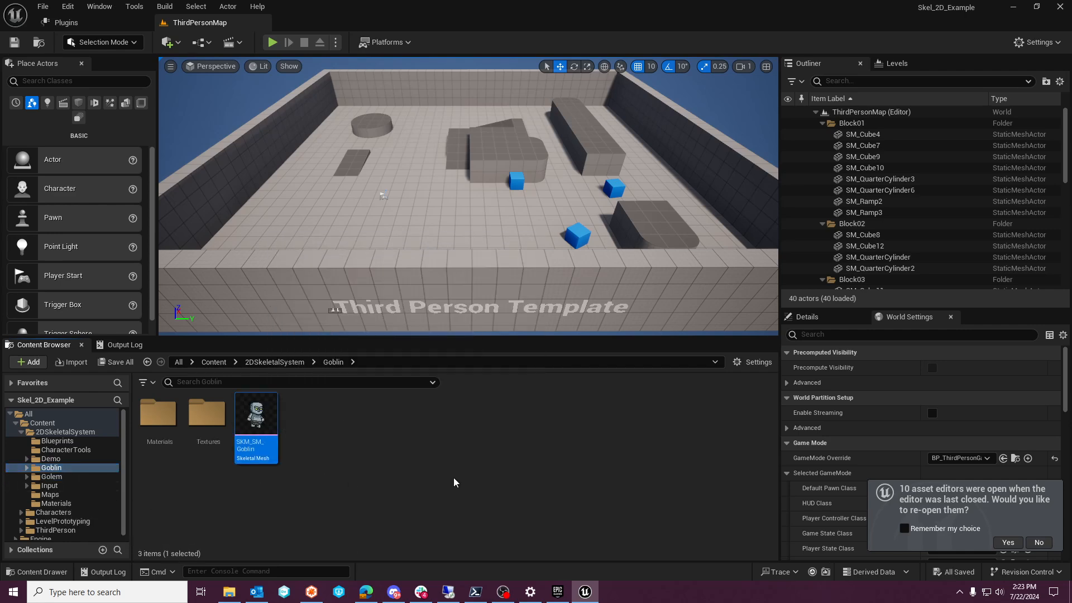
double_click(255, 416)
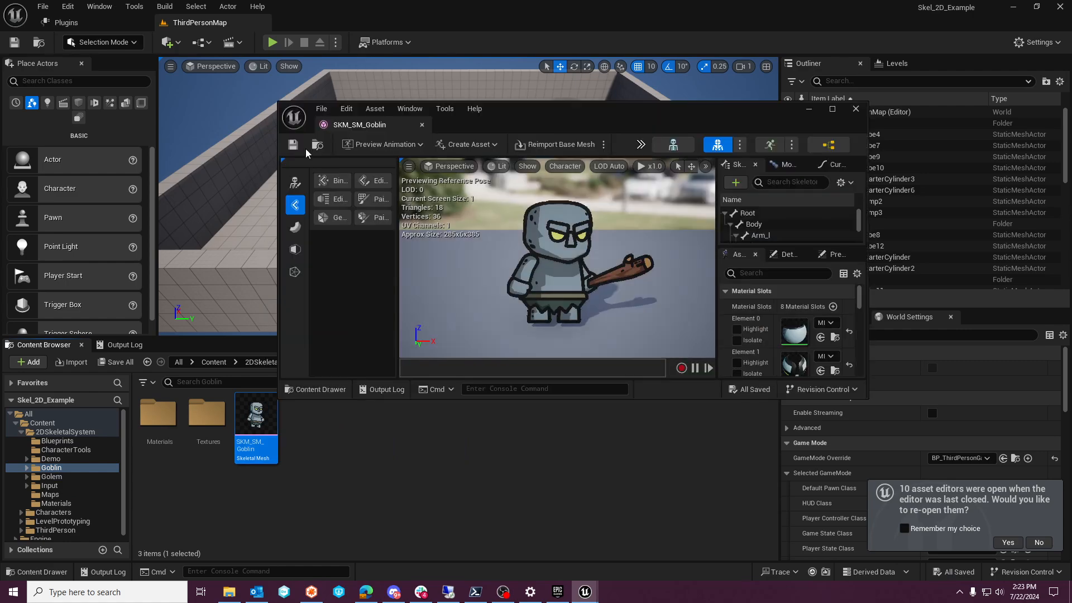
drag(394, 126, 384, 17)
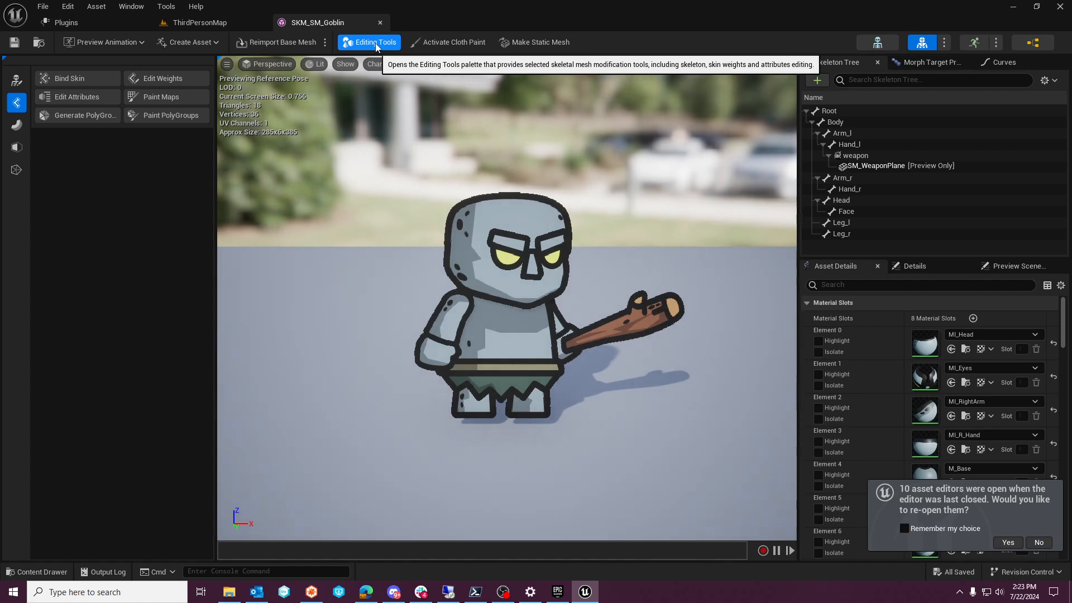
Assign the Goblin_1 materials MI_Head to Element 0 and MI_Eyes to Element 1 of SKM_SM_Goblin
click(959, 334)
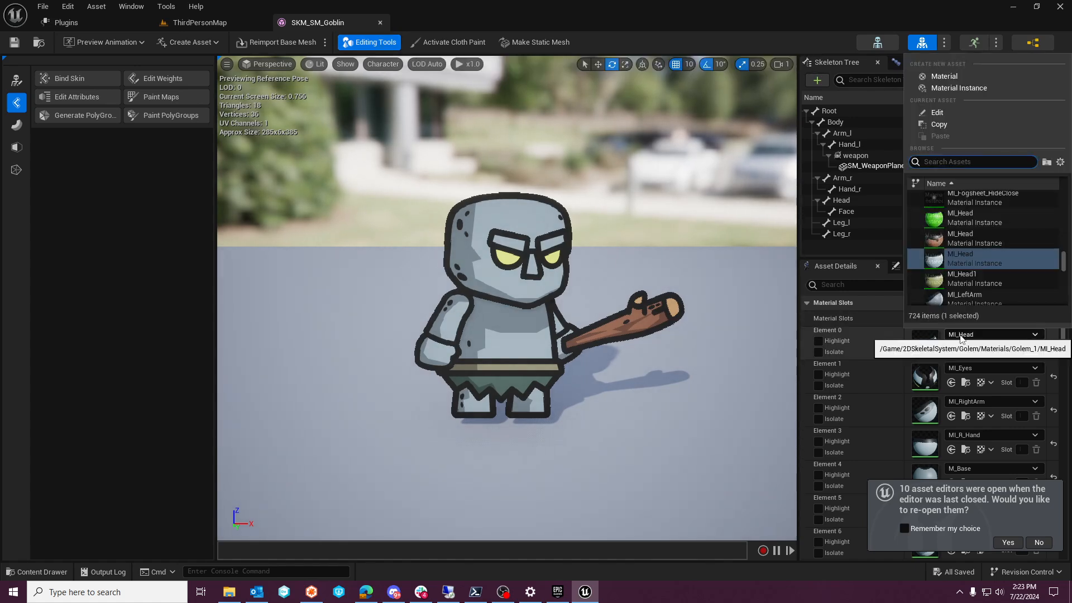
click(975, 217)
click(971, 368)
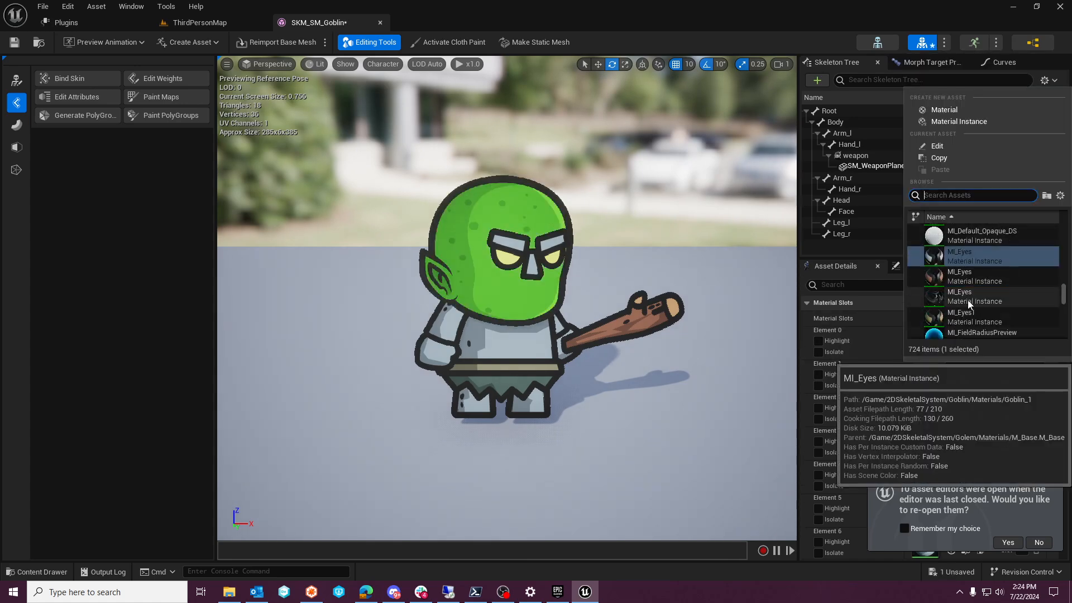
click(968, 300)
Assign the Goblin_1 materials MI_RightArm to Element 2 and MI_R_Hand to Element 3
scroll(950, 366, down, 2)
click(961, 366)
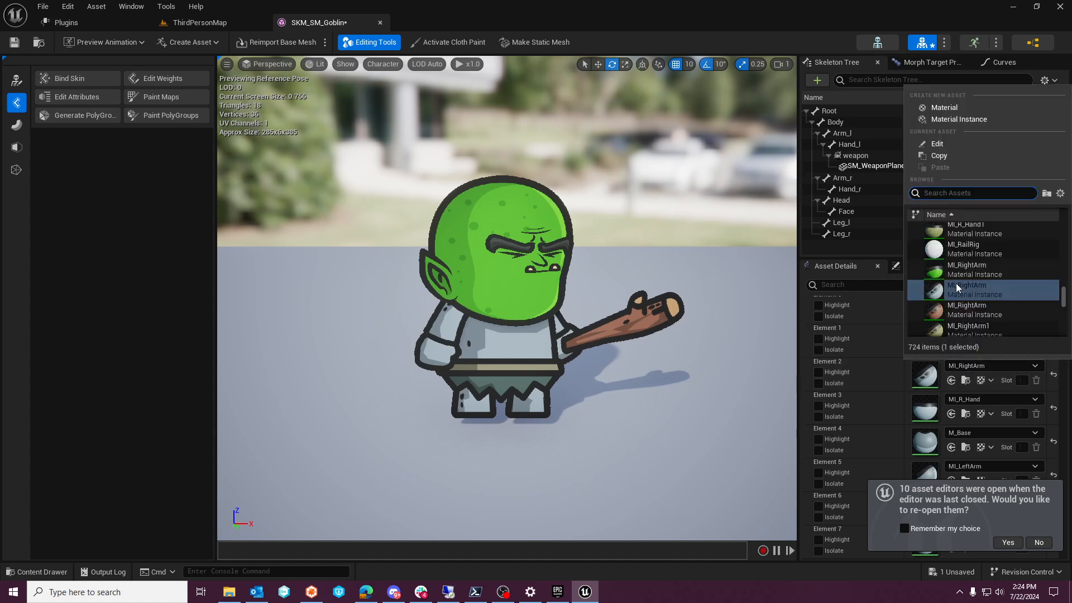
click(965, 270)
scroll(964, 352, down, 2)
click(962, 364)
click(965, 270)
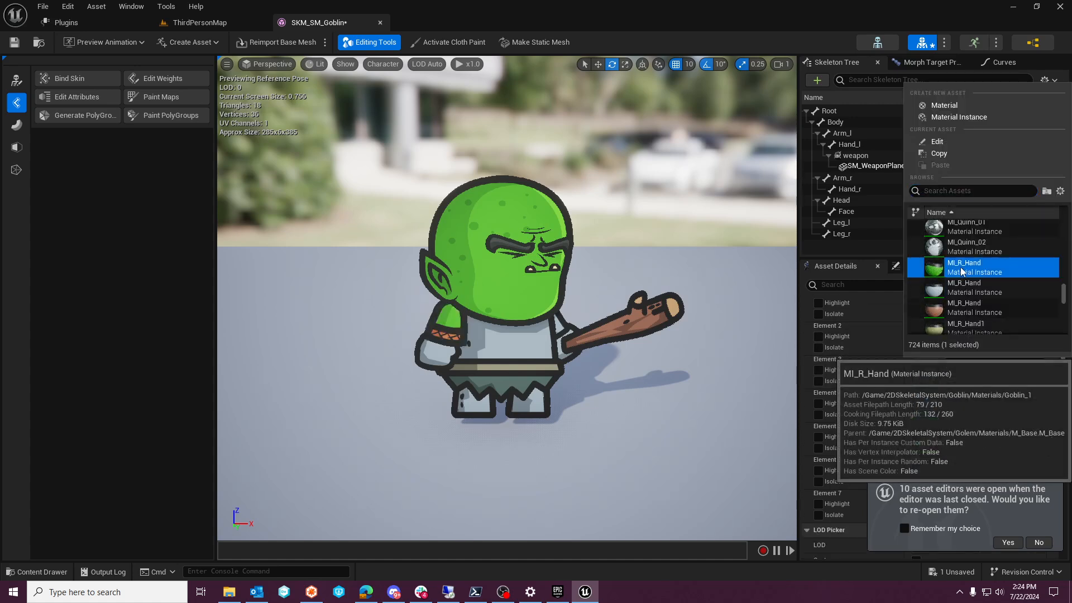
Assign the Goblin_1 materials MI_Body to Element 4 and MI_LeftArm to Element 5
scroll(968, 391, down, 1)
click(967, 380)
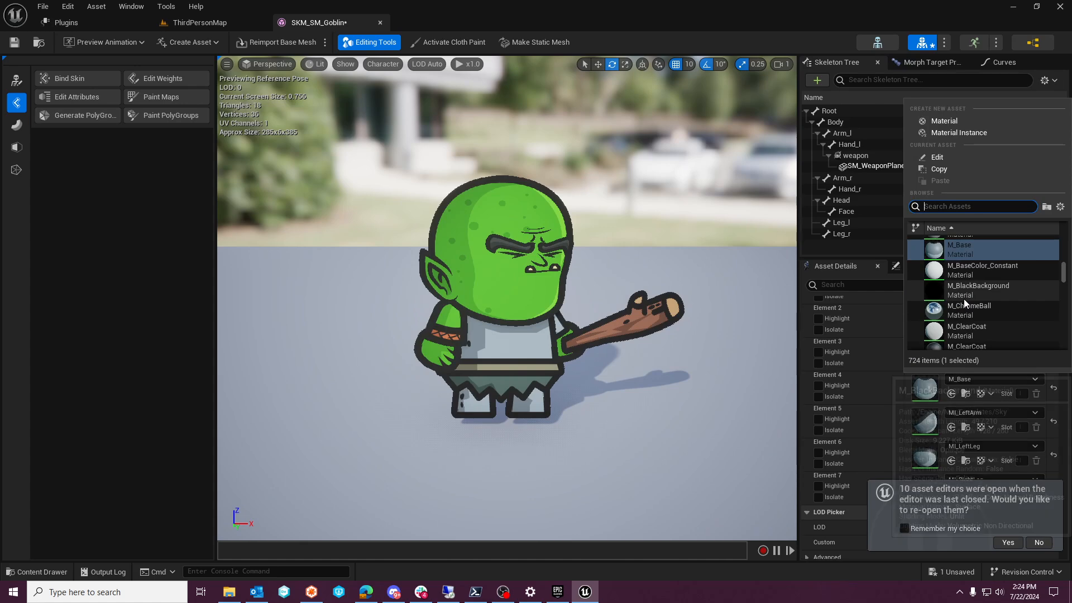
scroll(963, 296, up, 3)
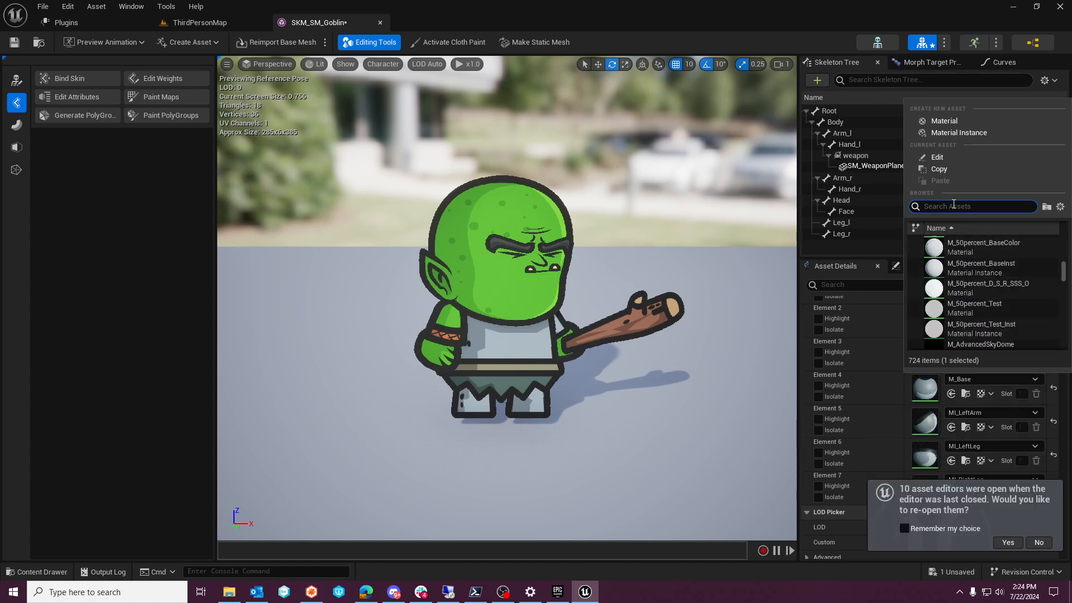
scroll(964, 265, up, 1)
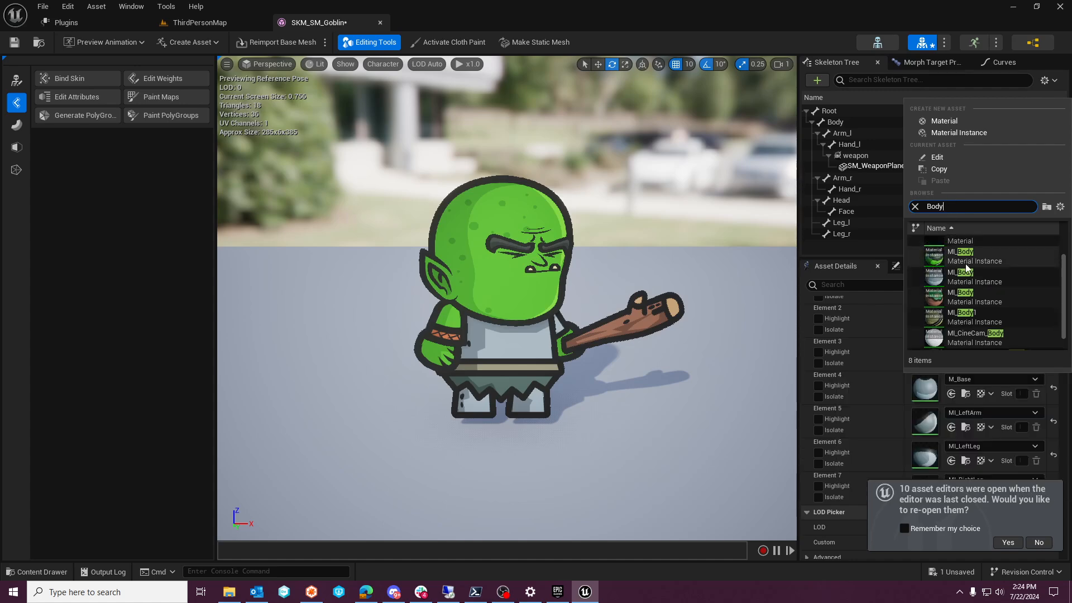
click(965, 260)
click(961, 413)
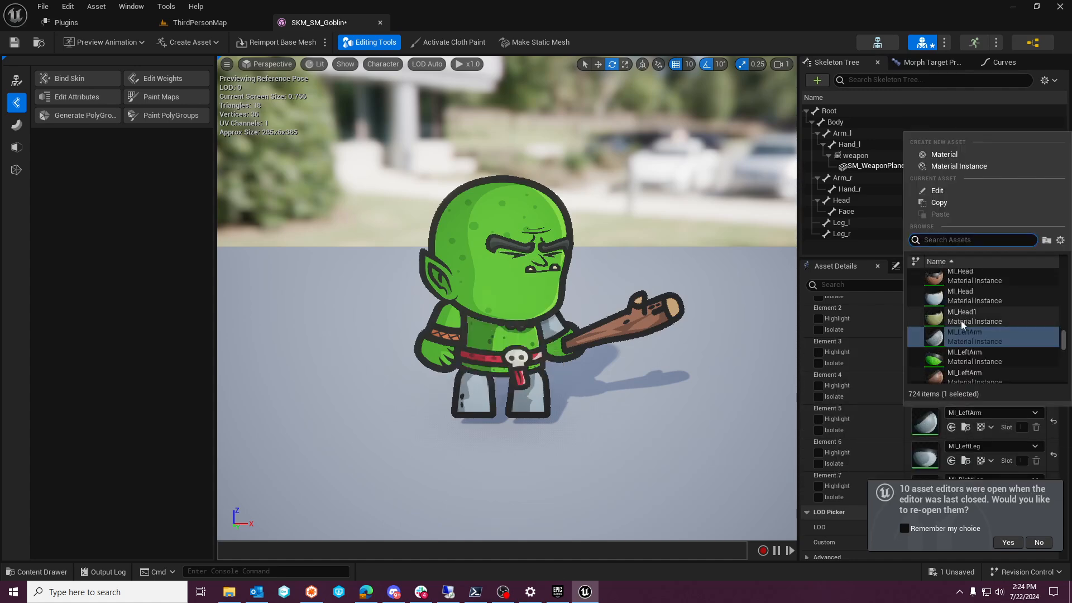
click(964, 348)
Assign the Goblin_1 materials MI_LeftLeg to Element 6 and MI_RightLeg to Element 7, and save the mesh
scroll(965, 396, down, 2)
click(966, 394)
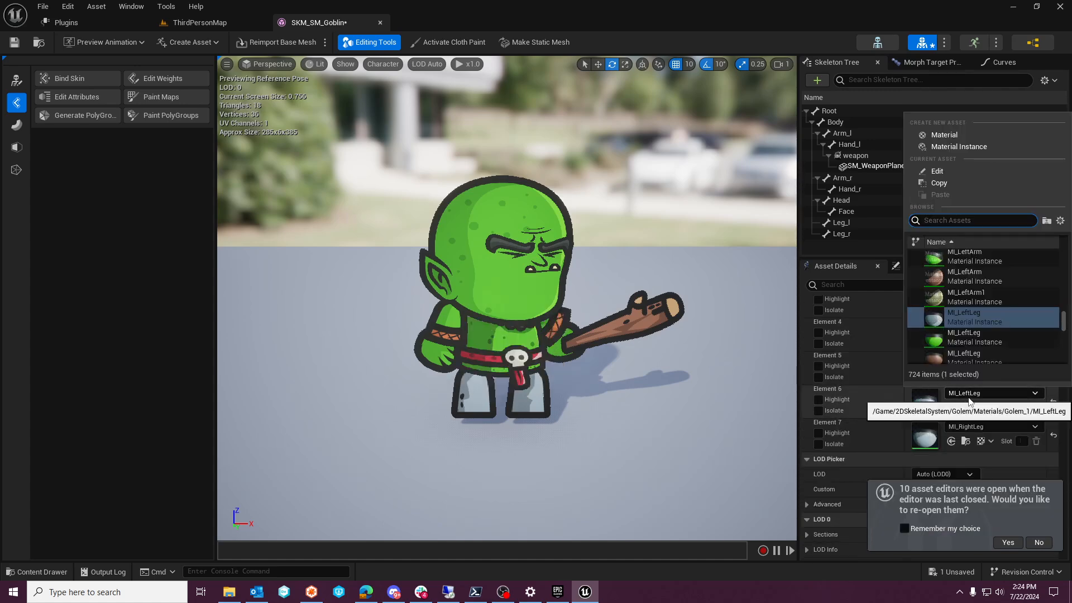
click(958, 326)
scroll(965, 398, down, 1)
click(964, 410)
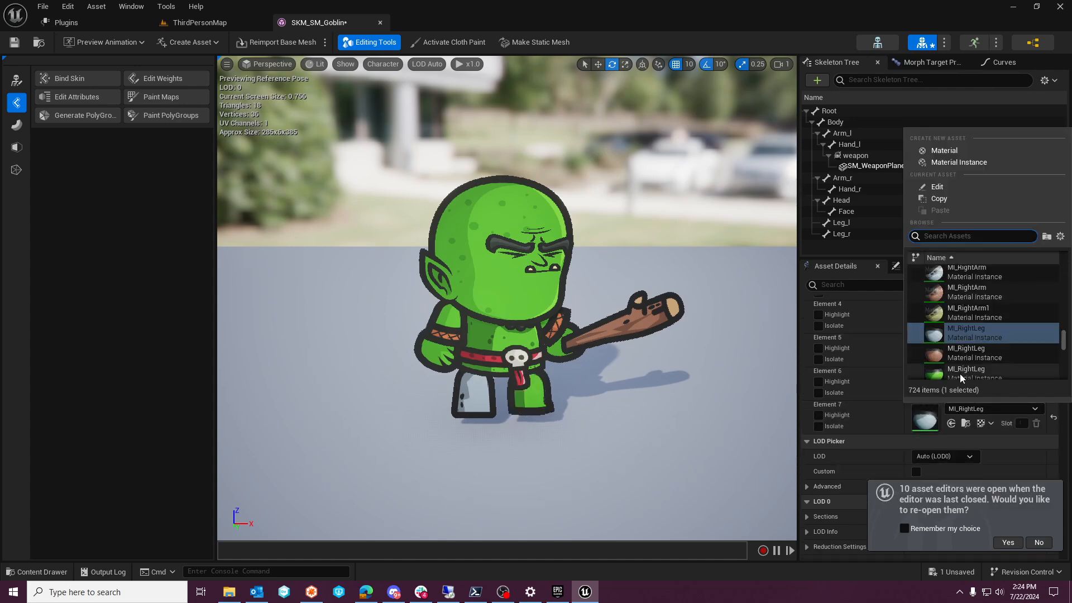
click(946, 369)
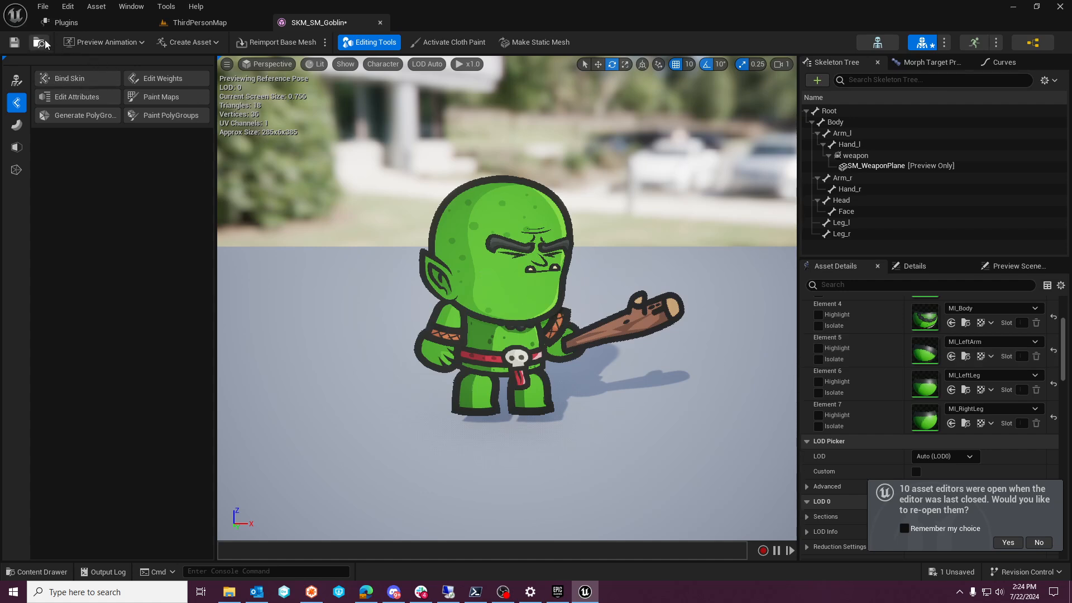
click(14, 42)
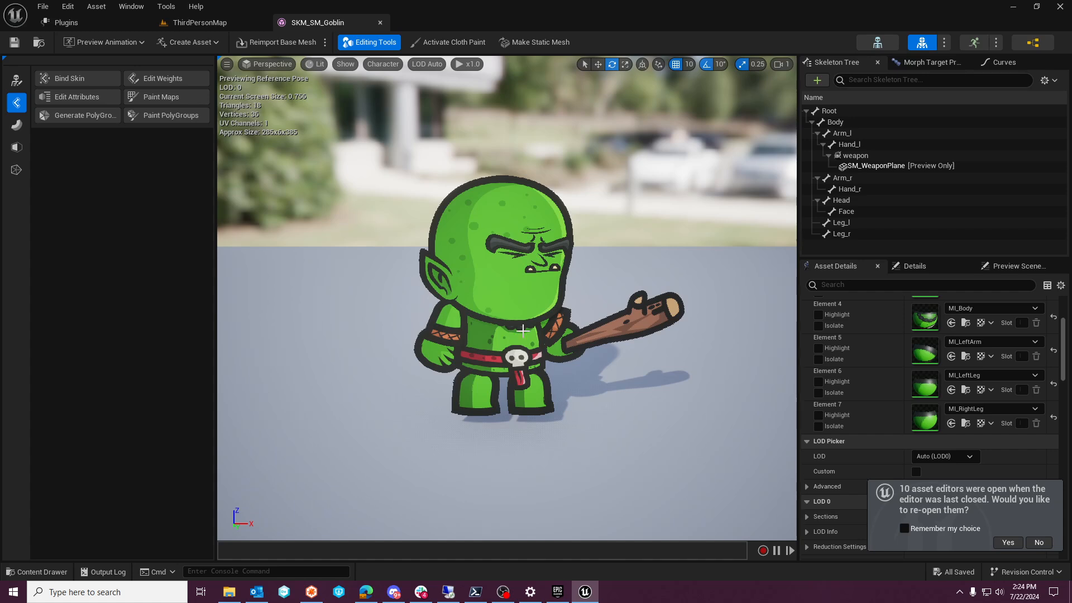
Rotate the Hand_r bone to a Y rotation of about 5° with the Skeleton Editing Tool and accept the edit
click(17, 81)
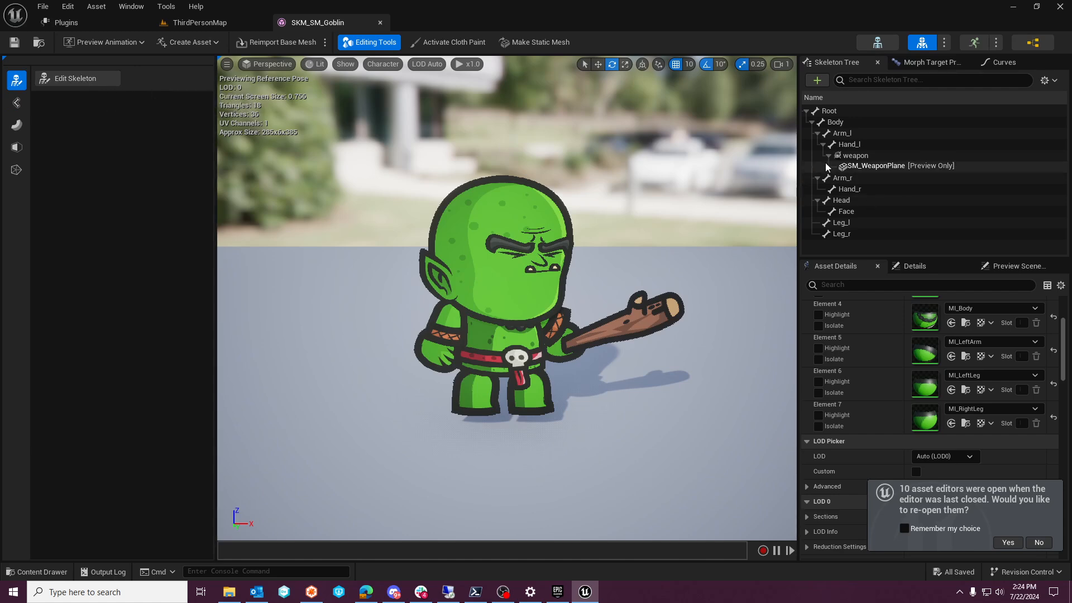
click(79, 79)
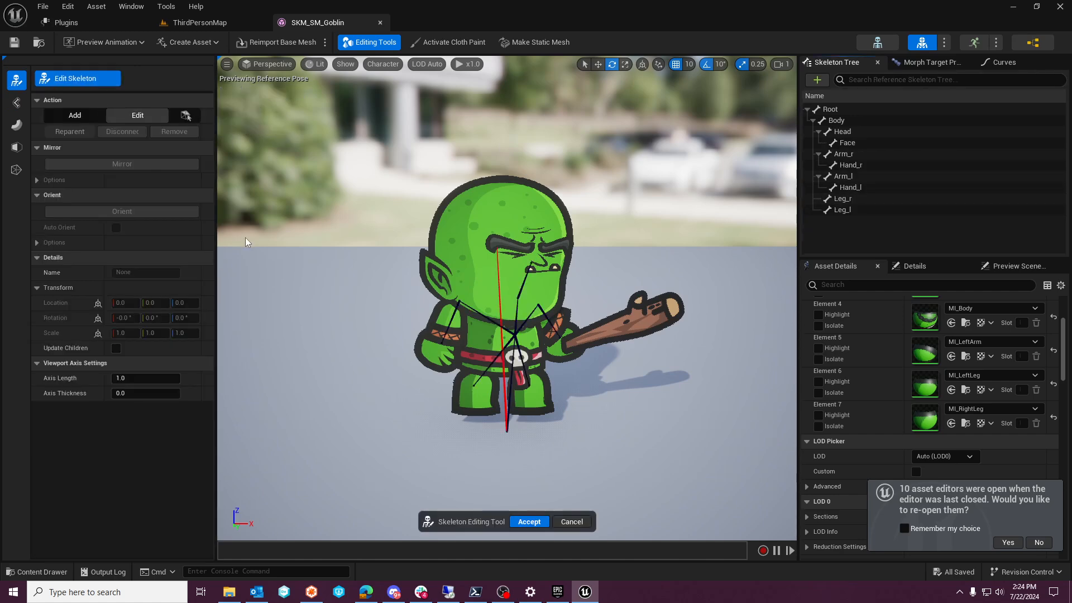
click(438, 343)
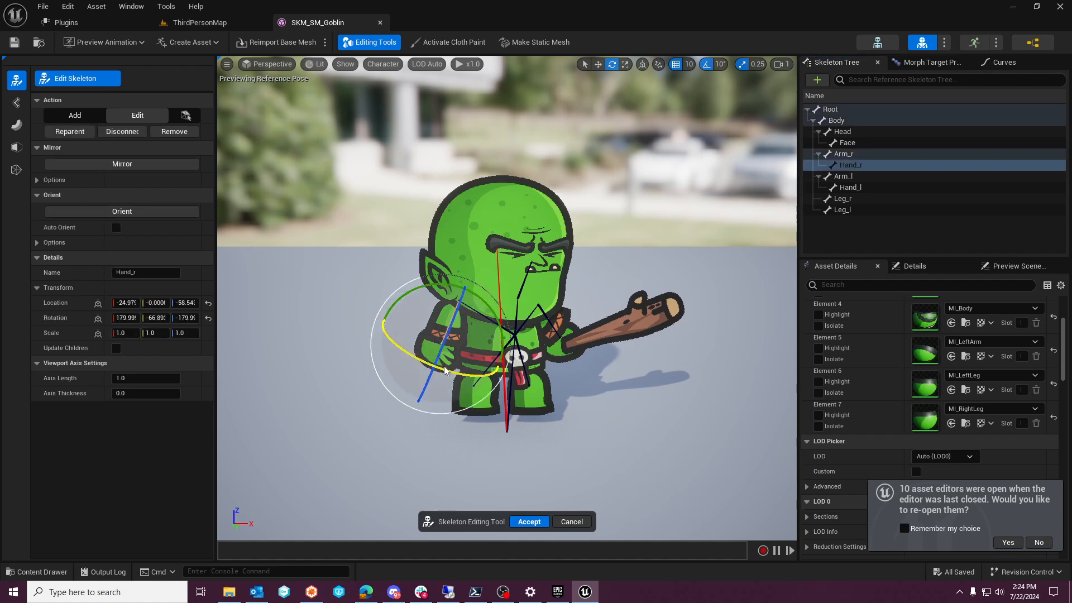
click(598, 64)
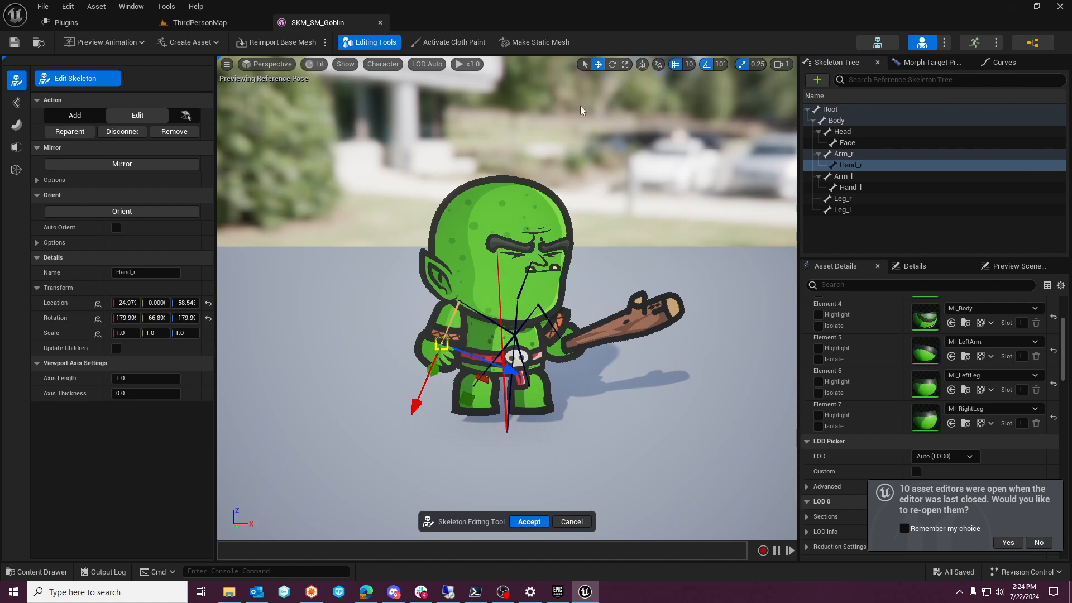
click(612, 64)
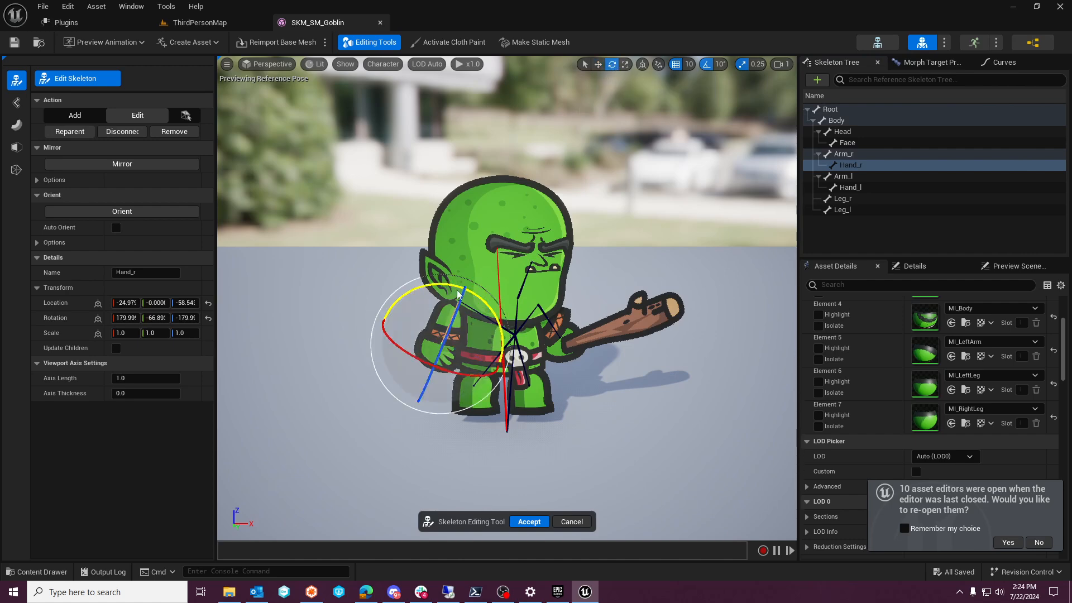
drag(455, 287, 533, 338)
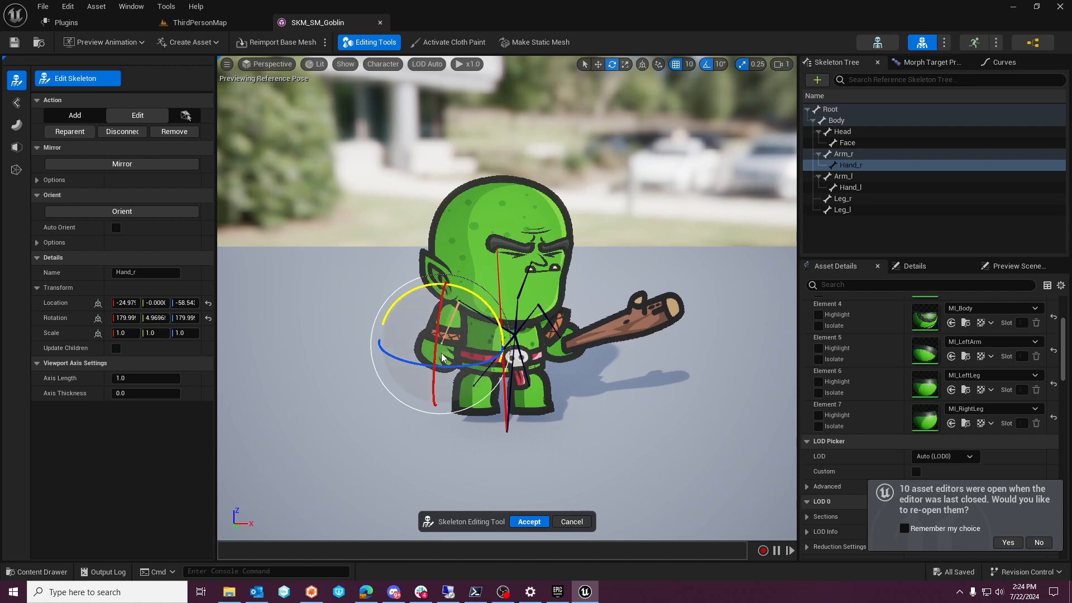
click(529, 521)
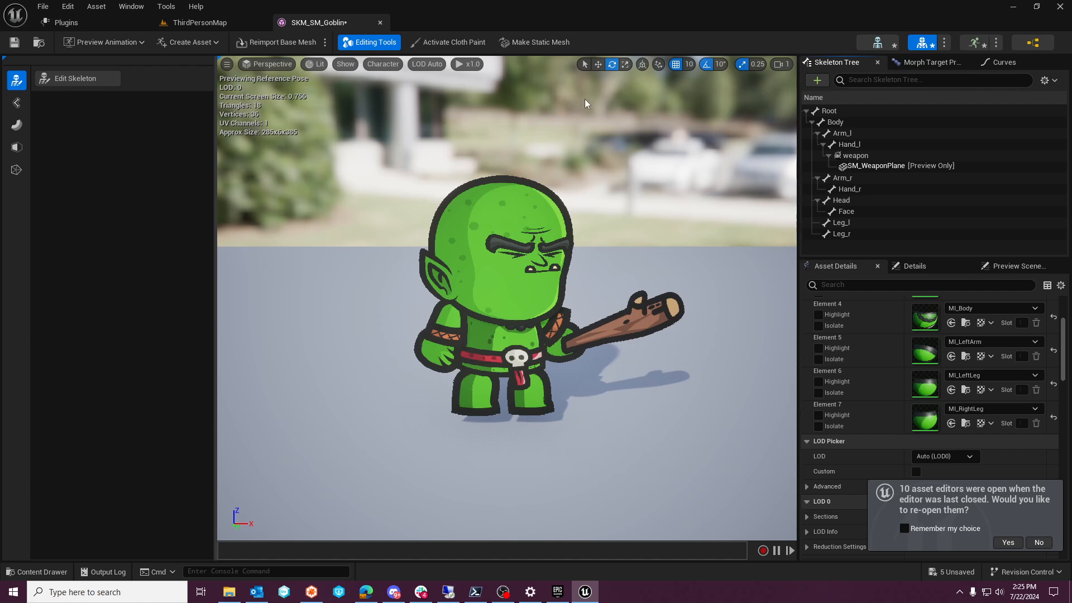
Reset the Hand_r bone's rotation to its default of 0 and accept the skeleton edit
click(598, 64)
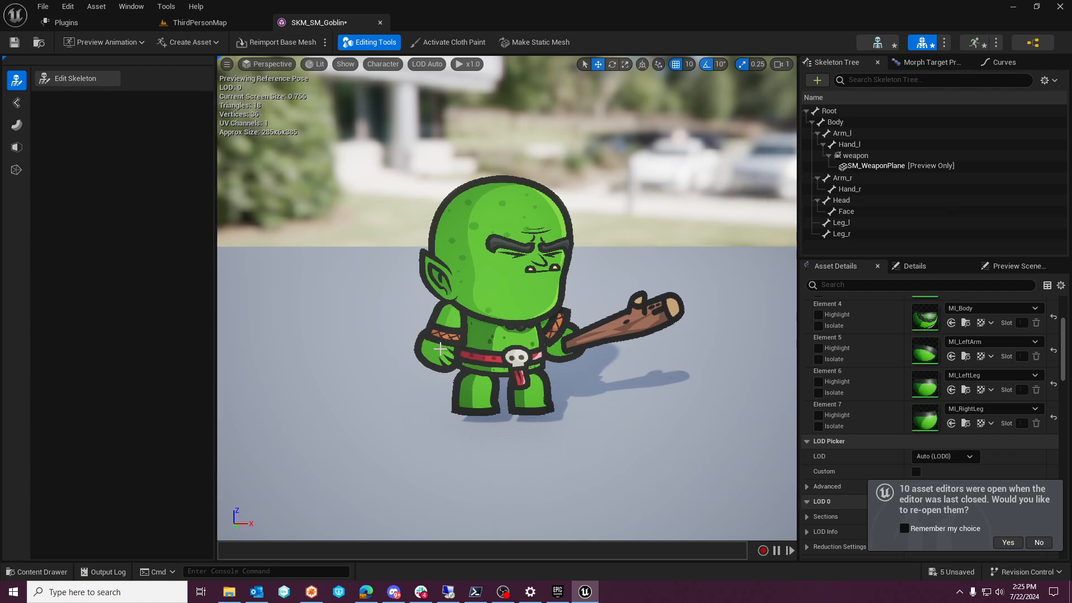
click(69, 81)
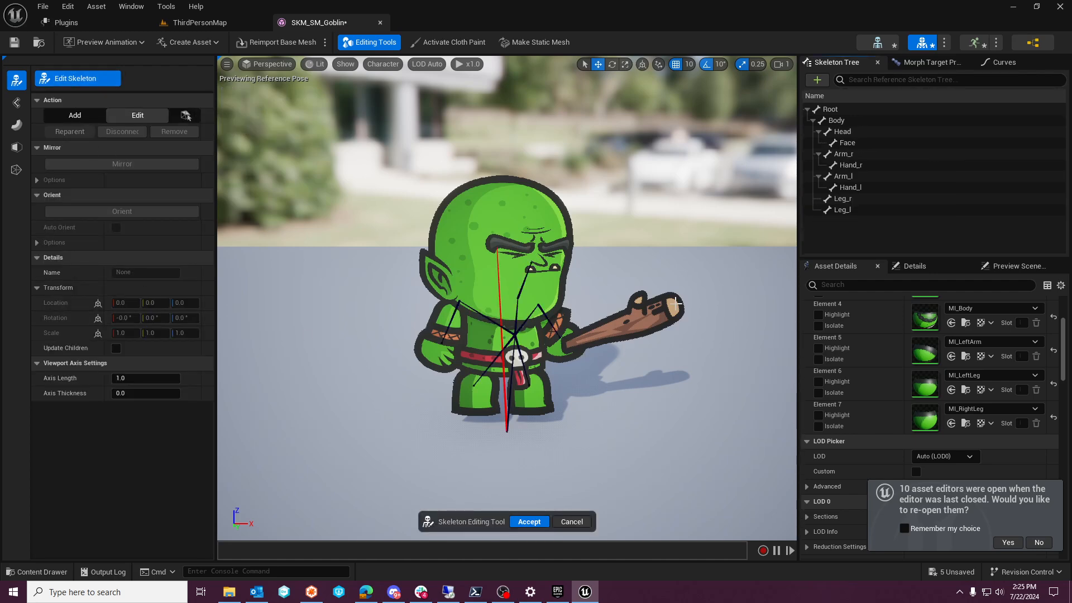
click(849, 187)
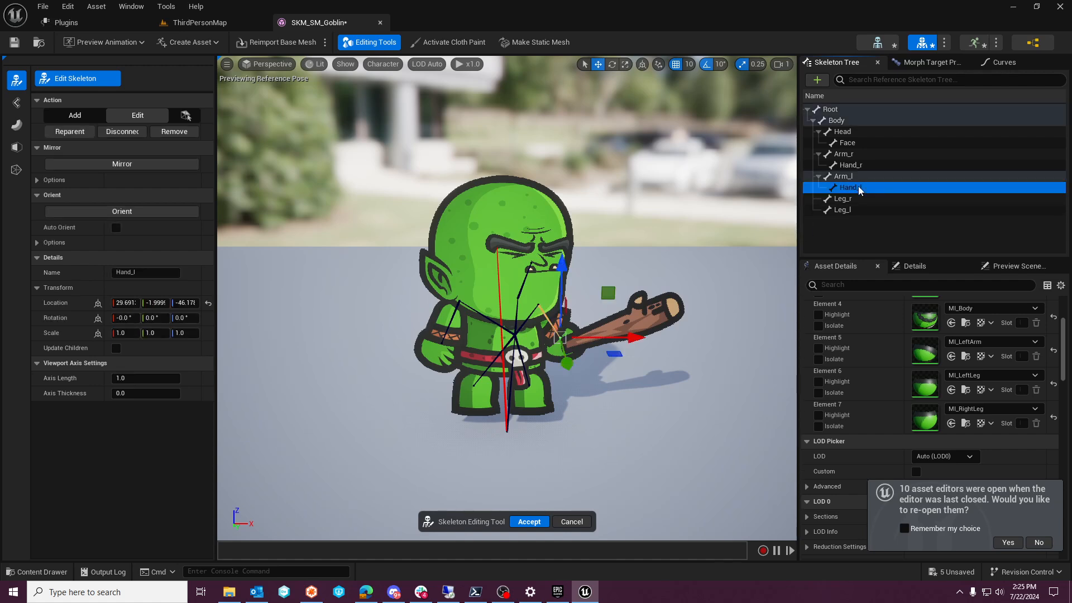
click(850, 165)
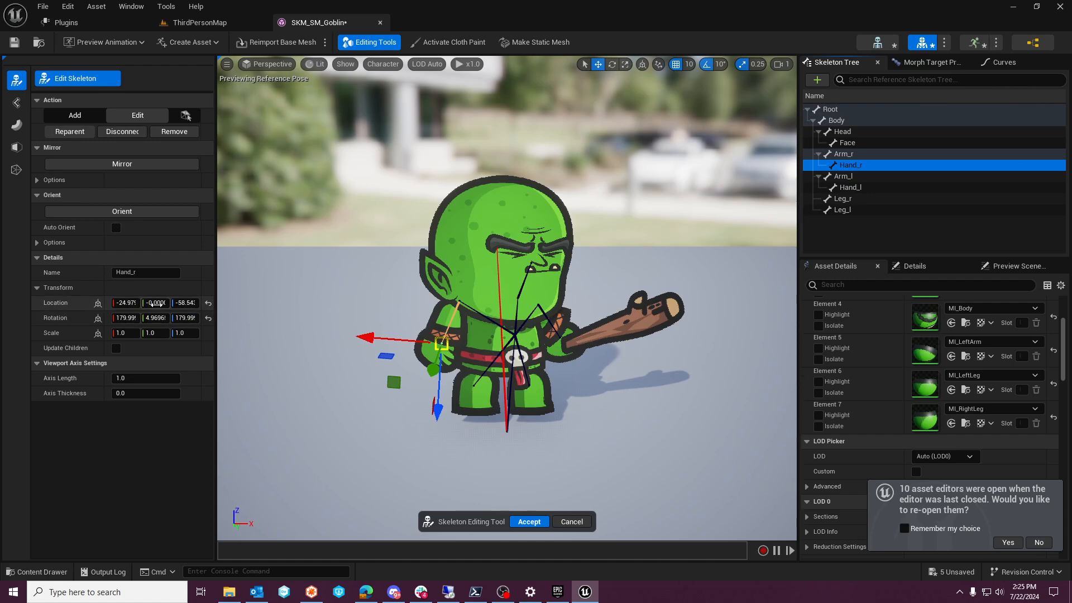
click(208, 318)
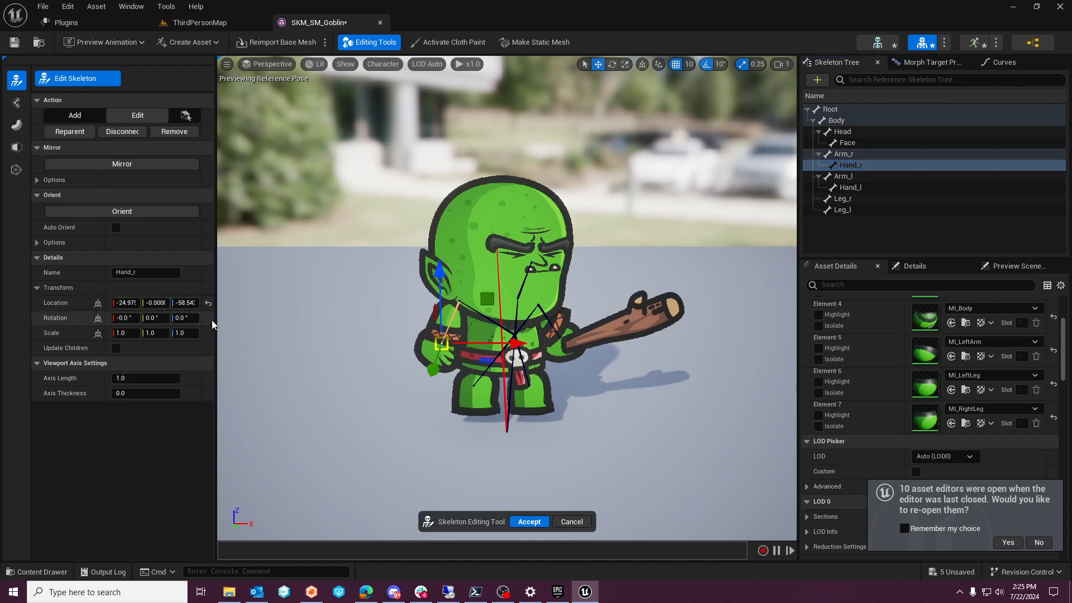
click(529, 522)
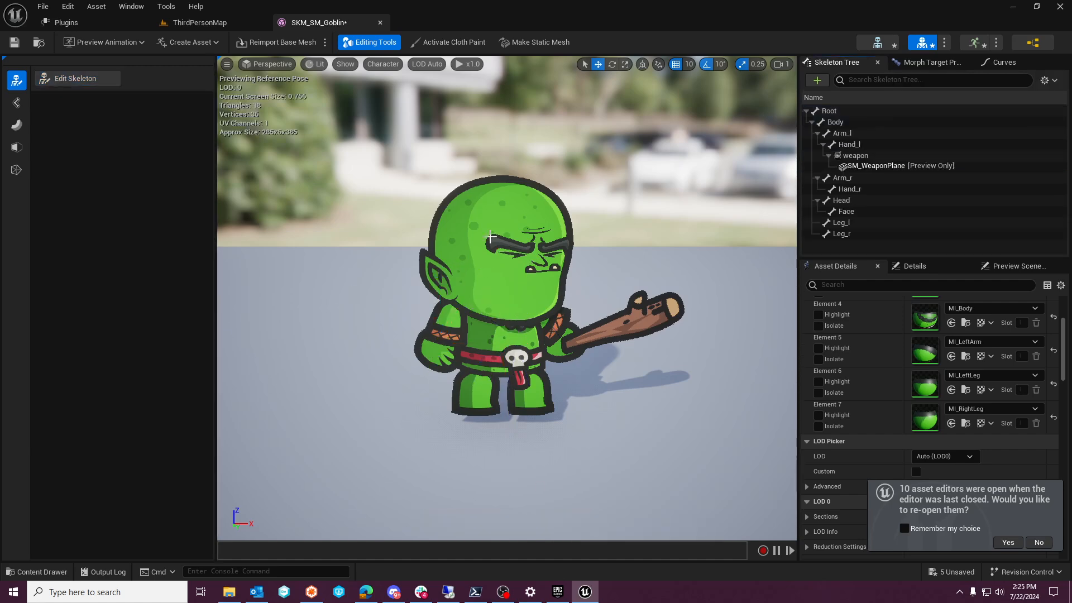
click(76, 78)
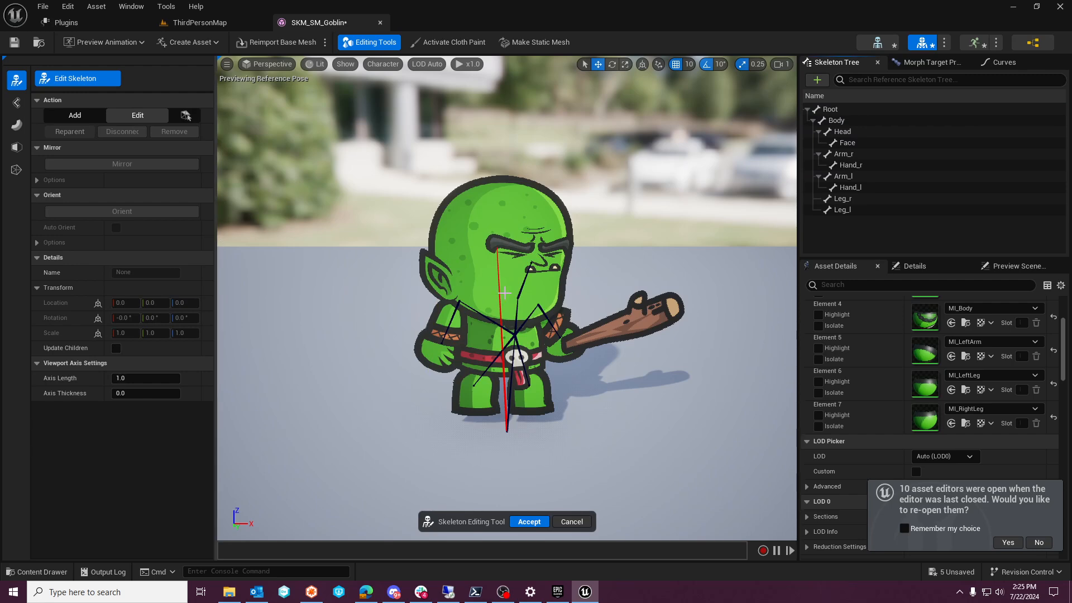
click(845, 144)
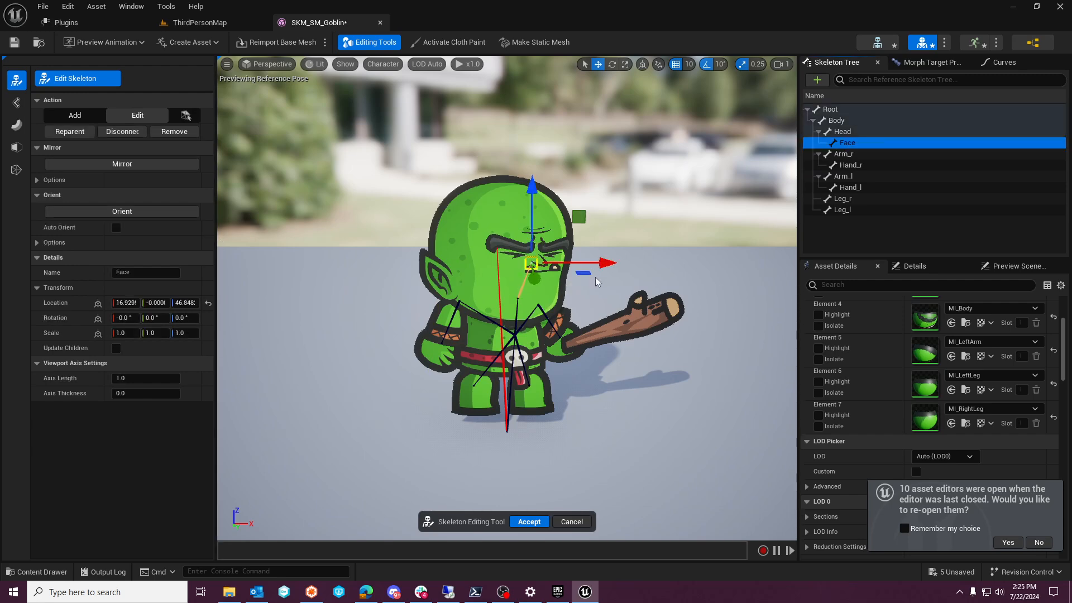
drag(600, 267, 573, 267)
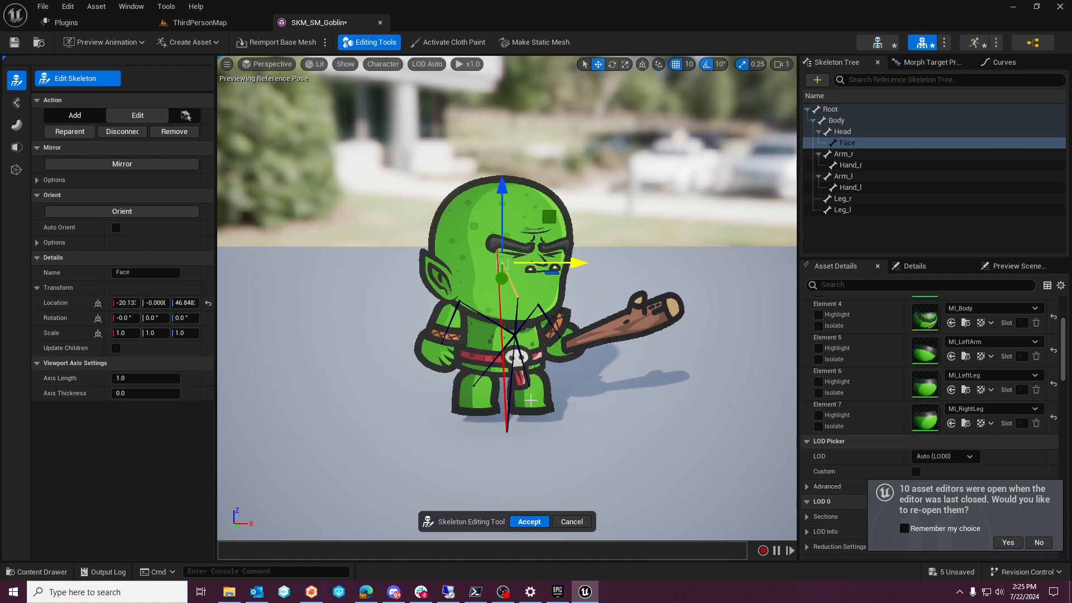
click(572, 521)
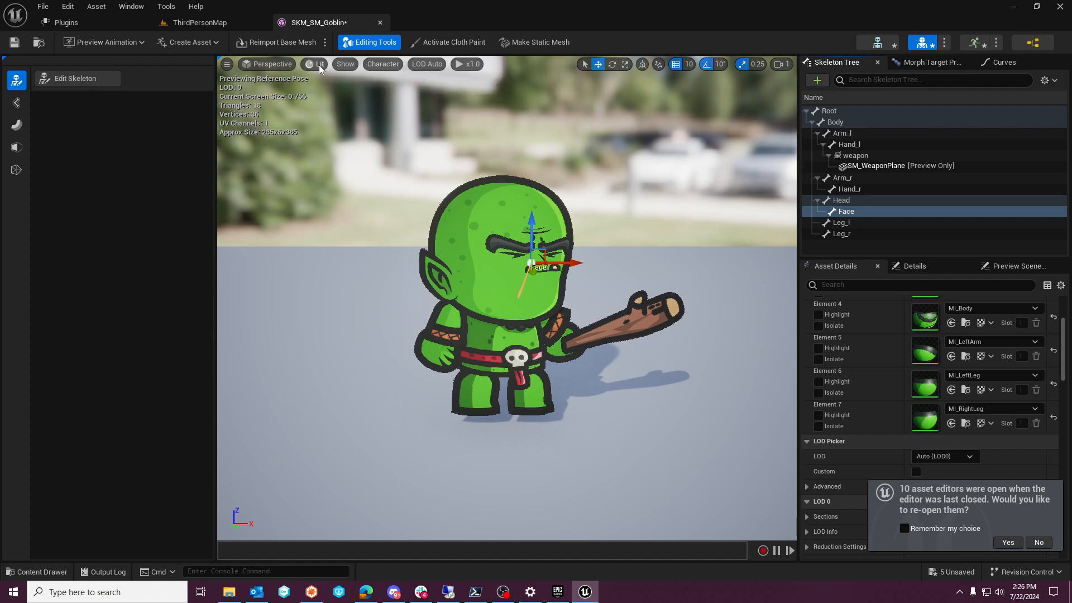
Set bone drawing in the viewport to All Hierarchy
click(346, 64)
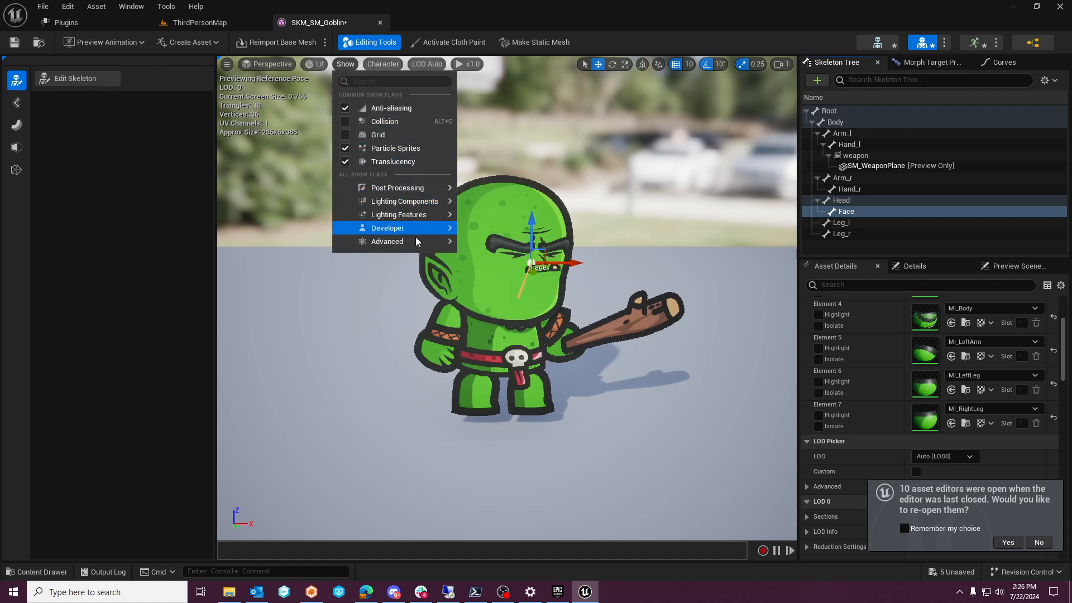
mouse_move(418, 243)
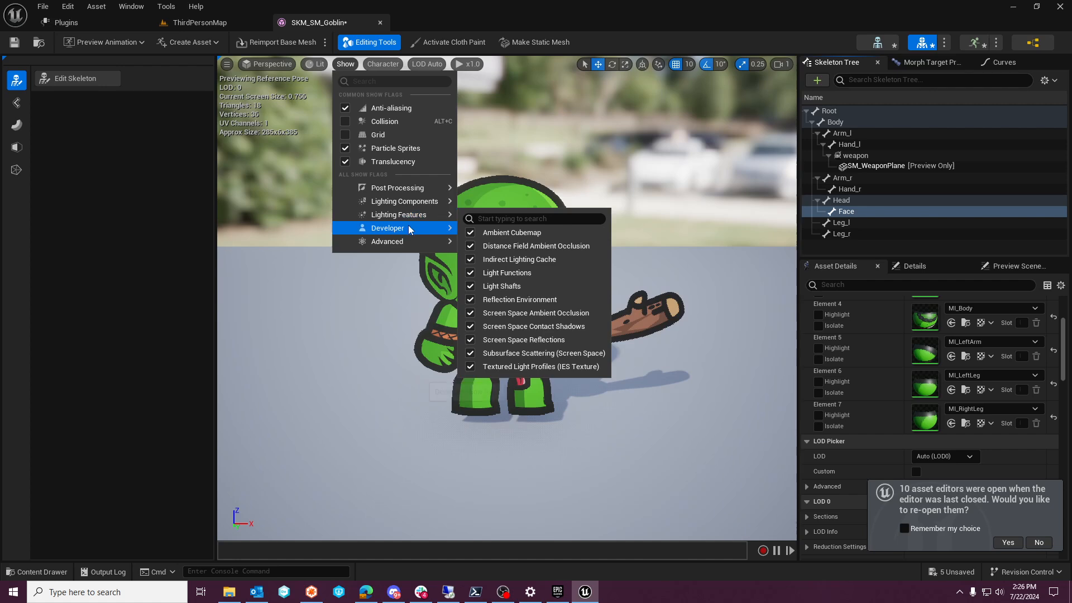
click(377, 65)
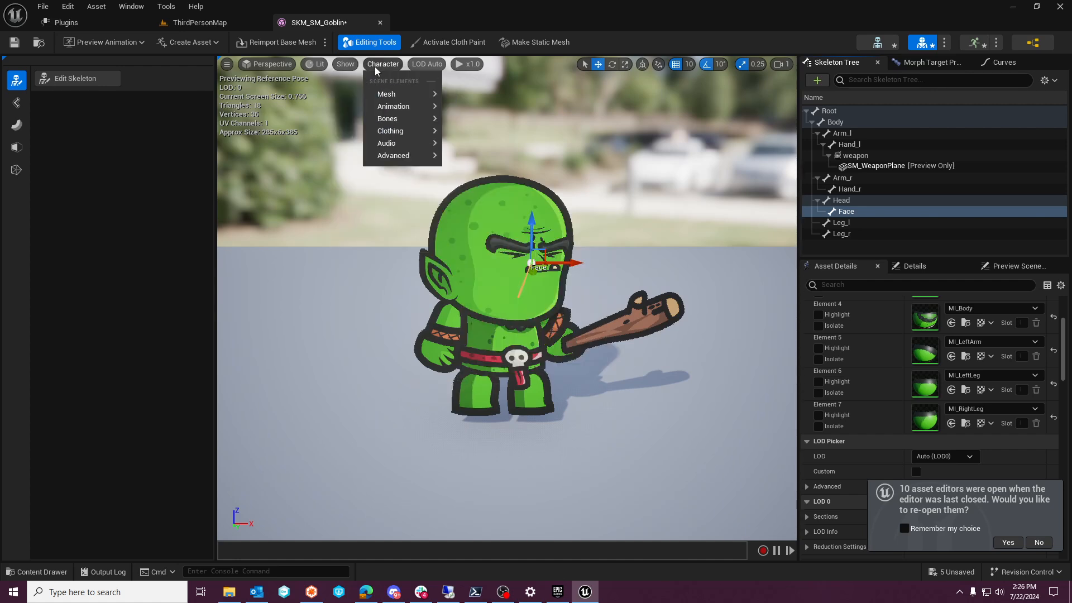
mouse_move(384, 95)
mouse_move(392, 120)
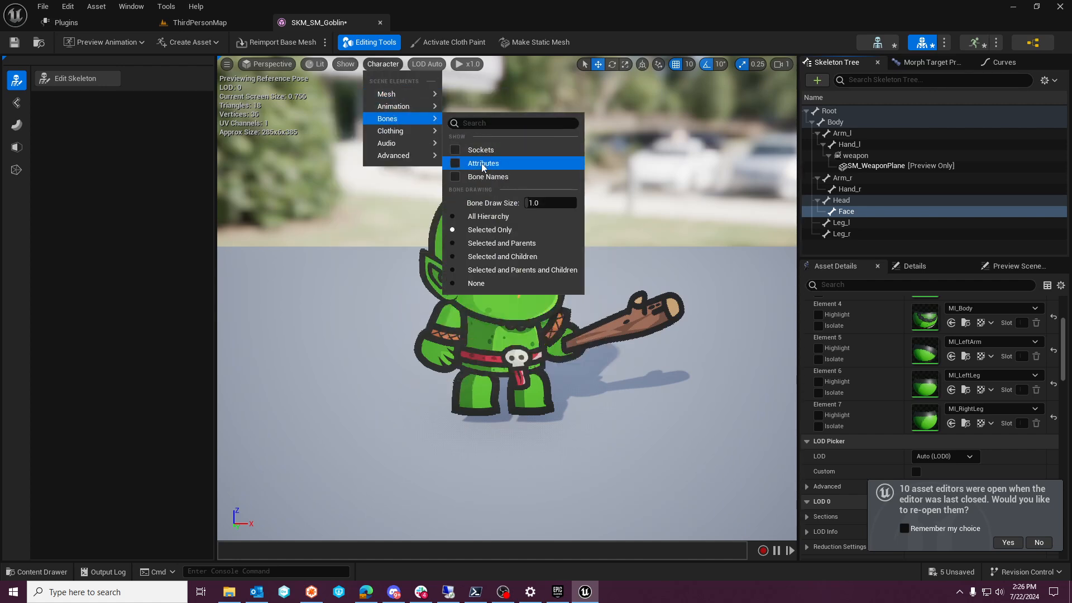
click(480, 216)
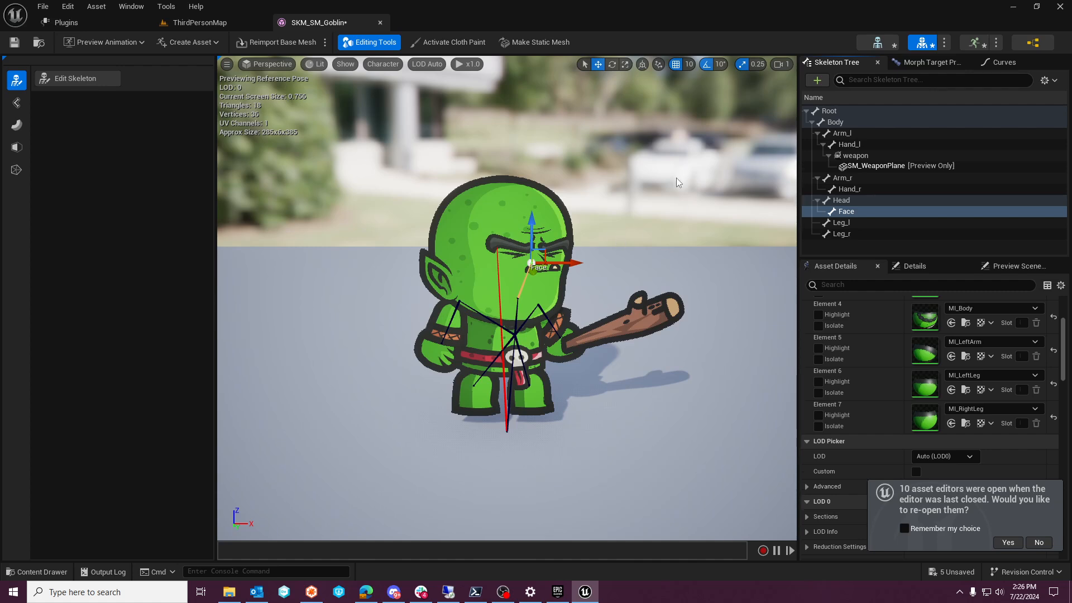
click(581, 267)
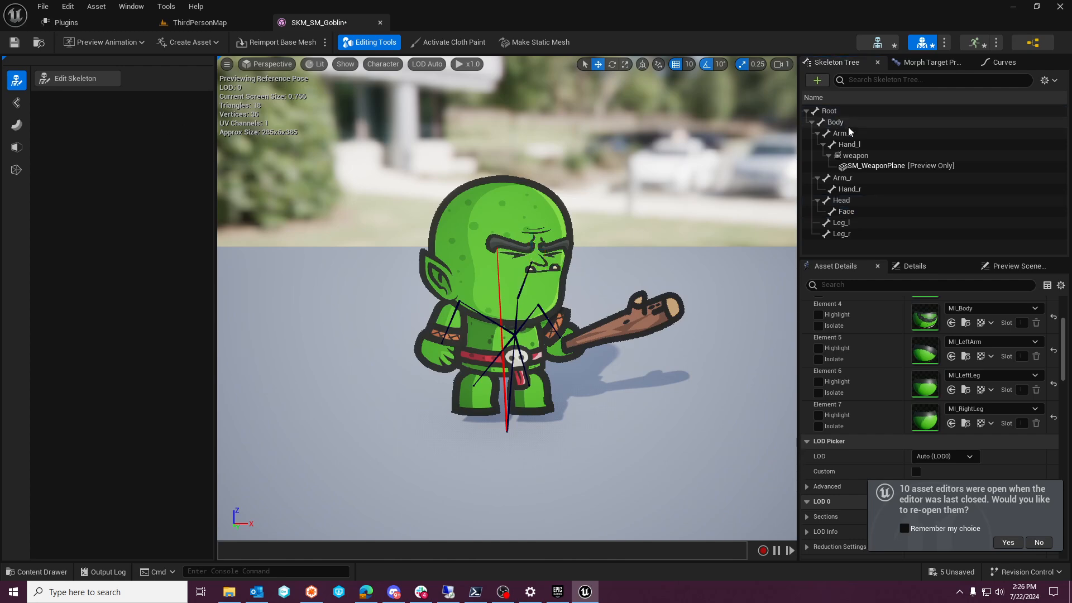
click(846, 212)
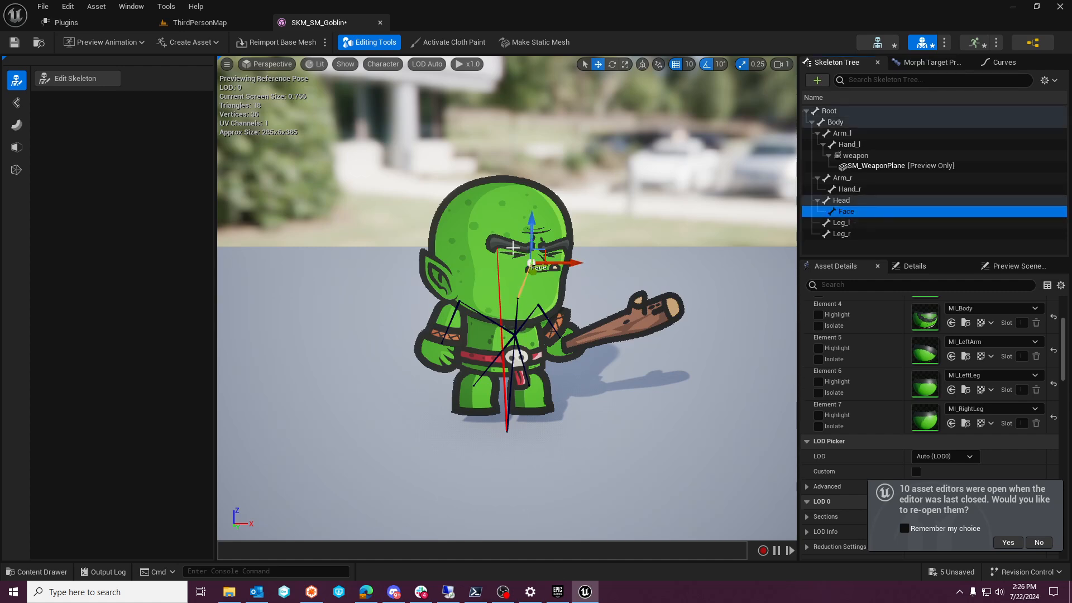
click(99, 83)
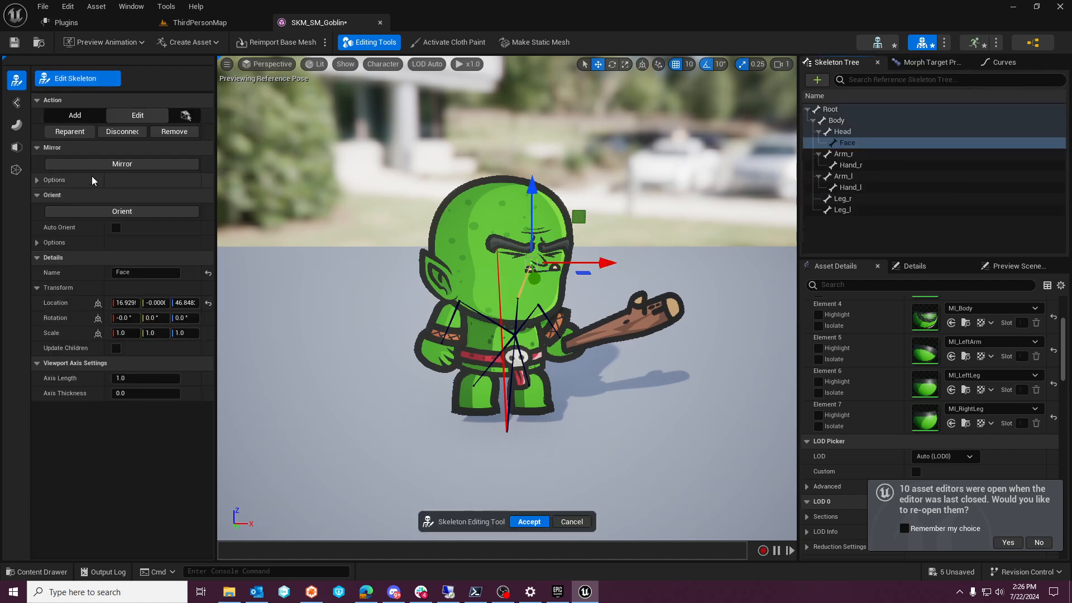
Select the four corner vertices of the face plane with PolyGroup Edit and shift them sideways toward the middle of the head
click(20, 178)
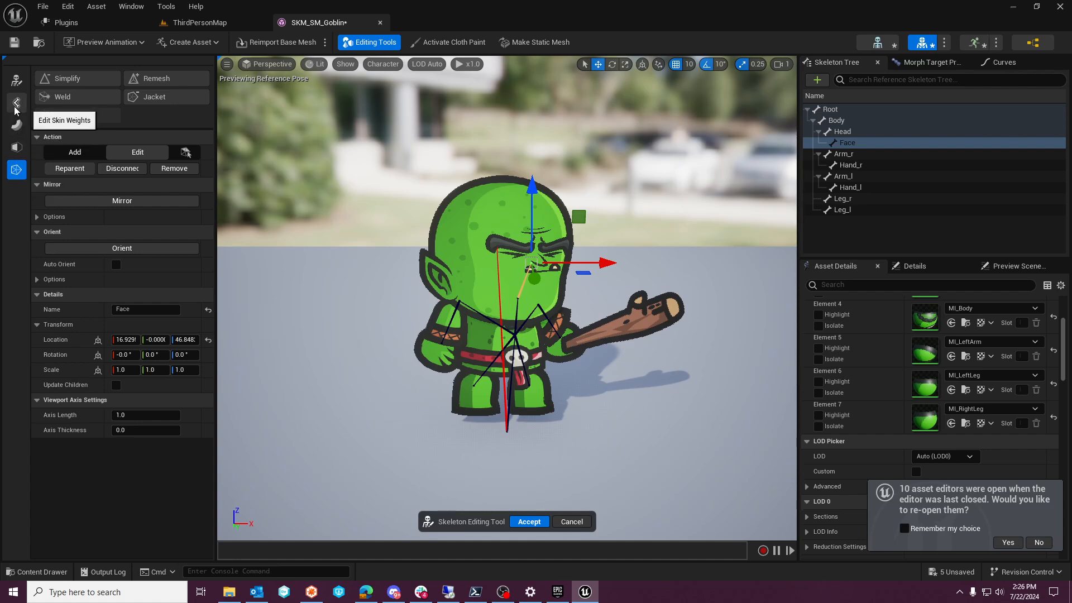
click(16, 148)
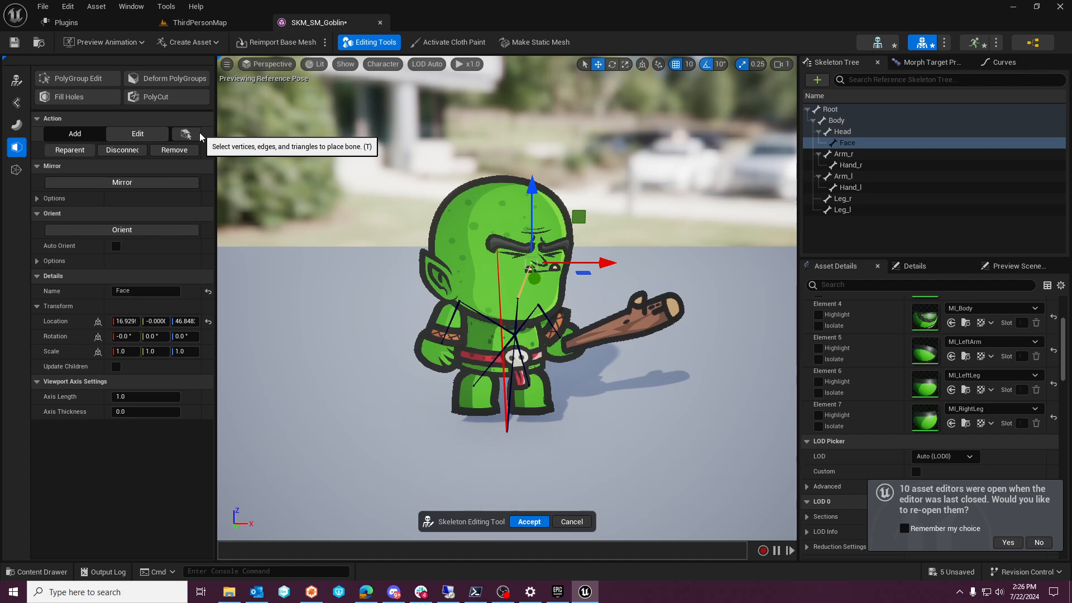
click(79, 78)
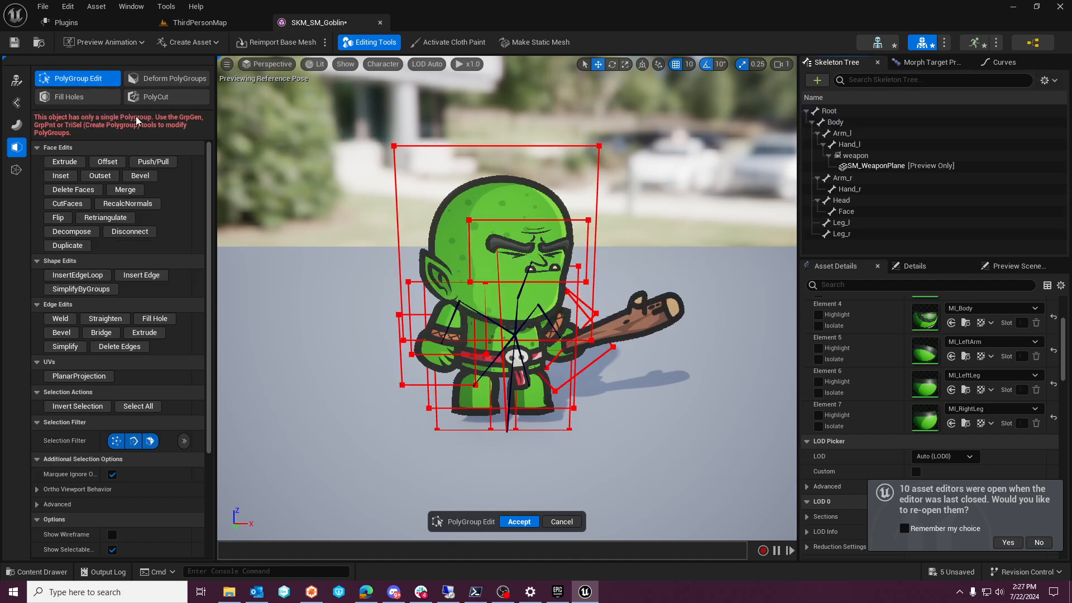
click(470, 220)
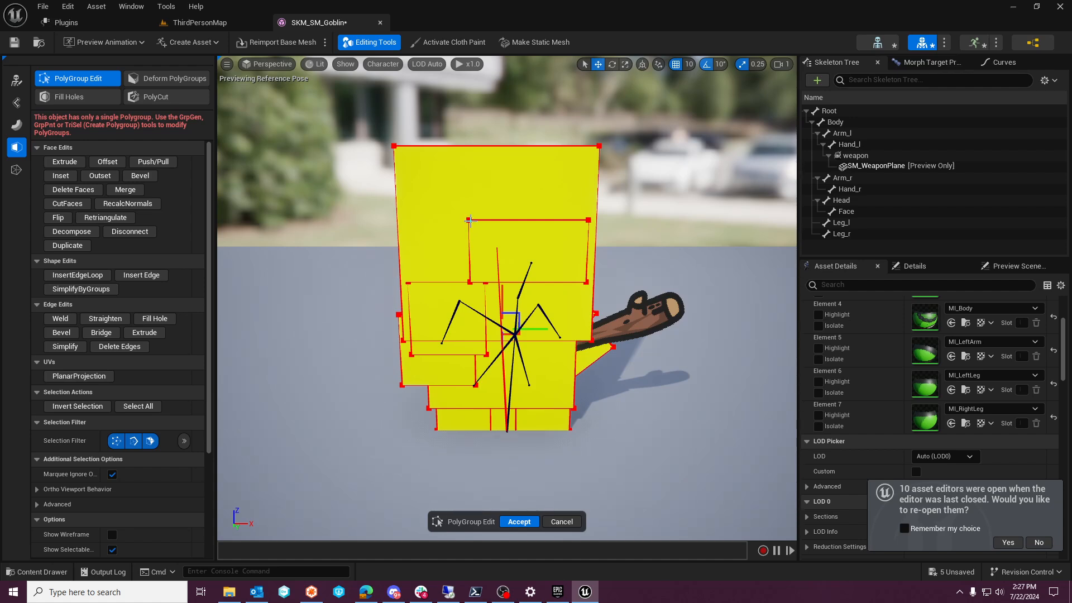
click(591, 221)
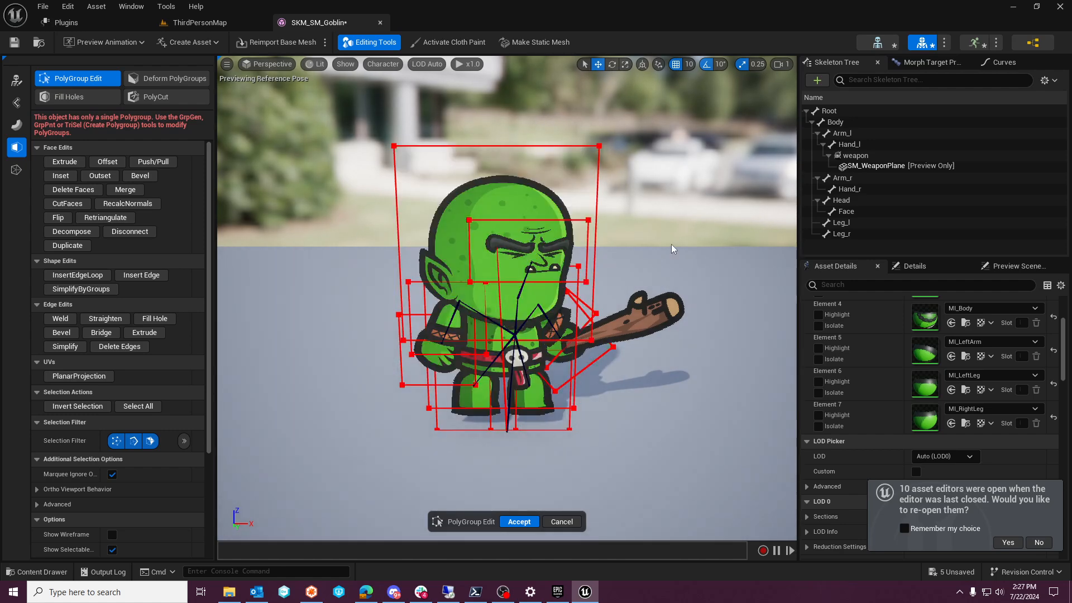
click(589, 221)
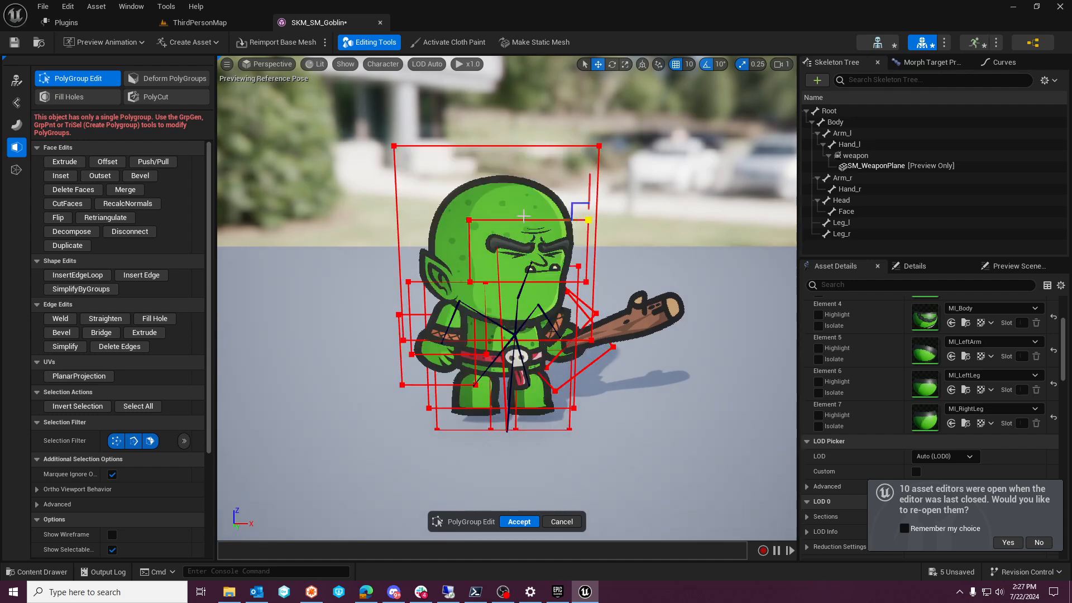
shift+click(468, 219)
shift+click(470, 282)
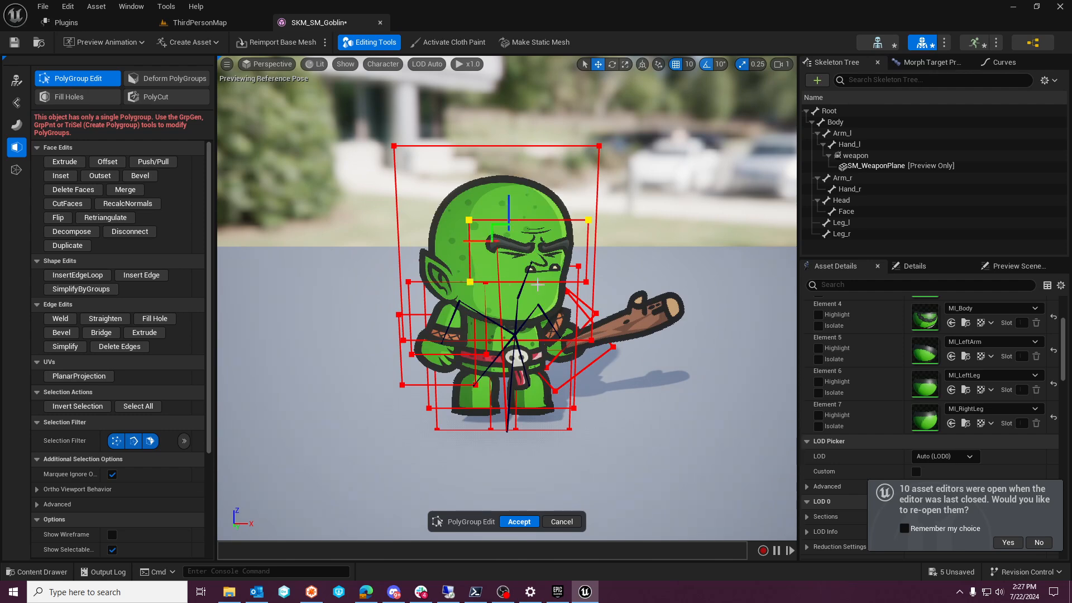
shift+click(586, 283)
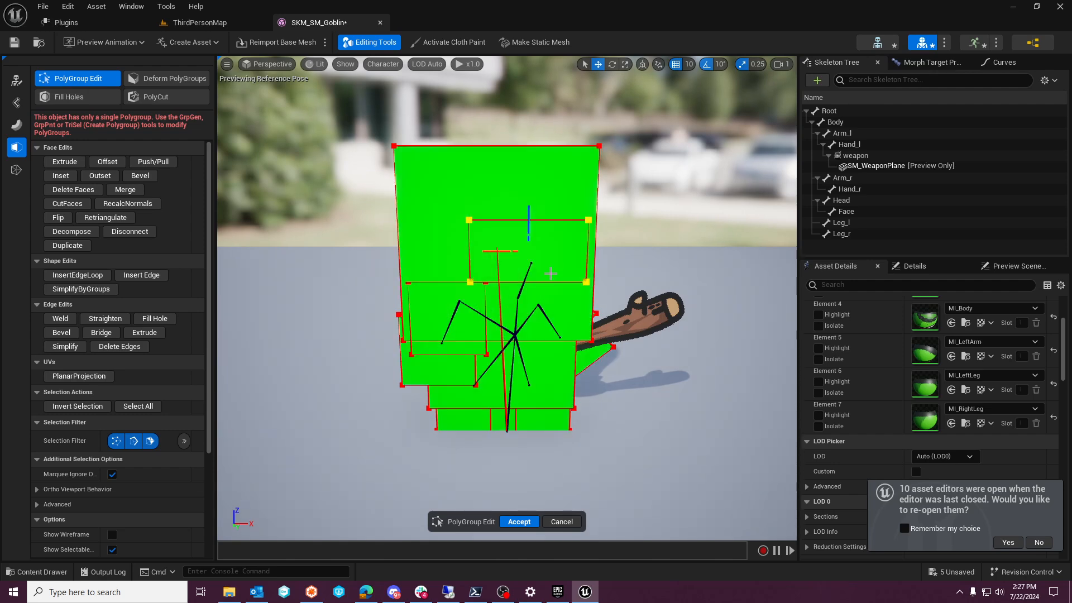
mouse_move(496, 251)
mouse_down()
mouse_move(474, 255)
mouse_move(486, 263)
mouse_up()
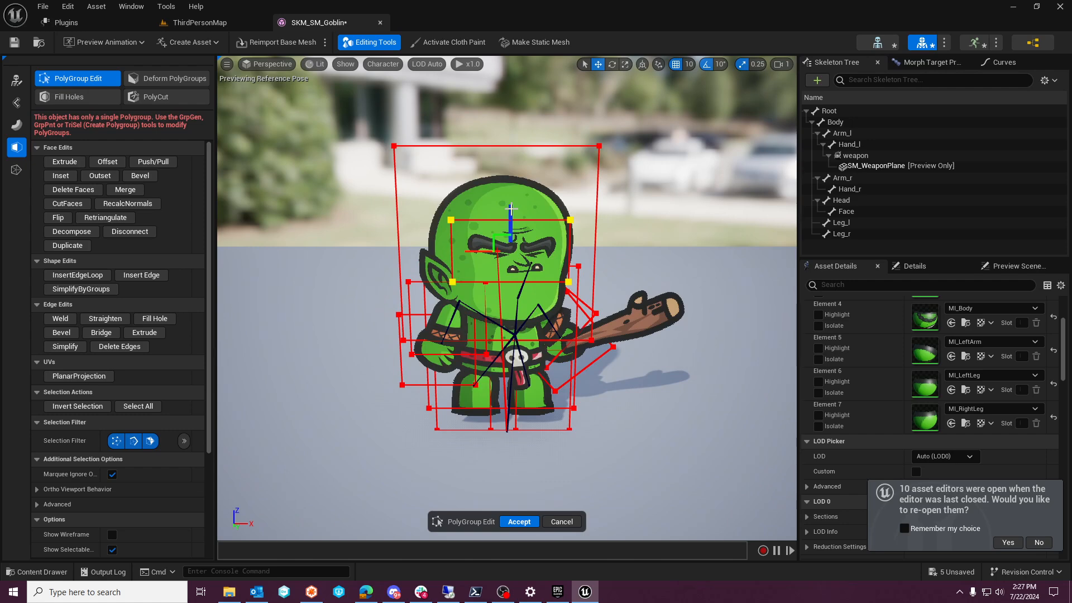
Select only the two upper corner vertices of the face plane
mouse_move(570, 220)
mouse_down()
mouse_move(571, 207)
mouse_move(570, 220)
mouse_up()
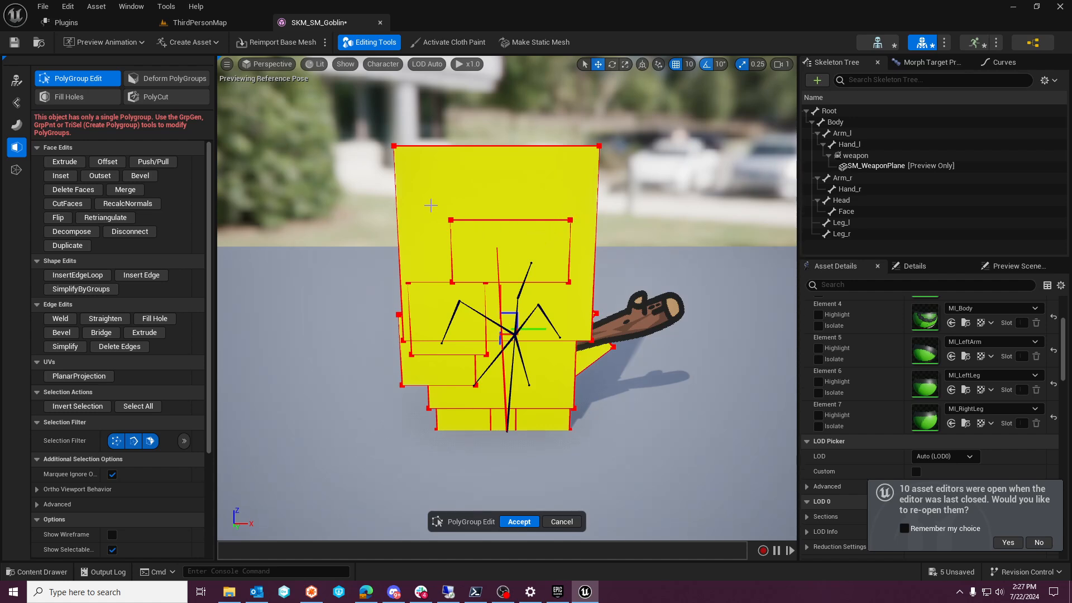
drag(432, 205, 586, 232)
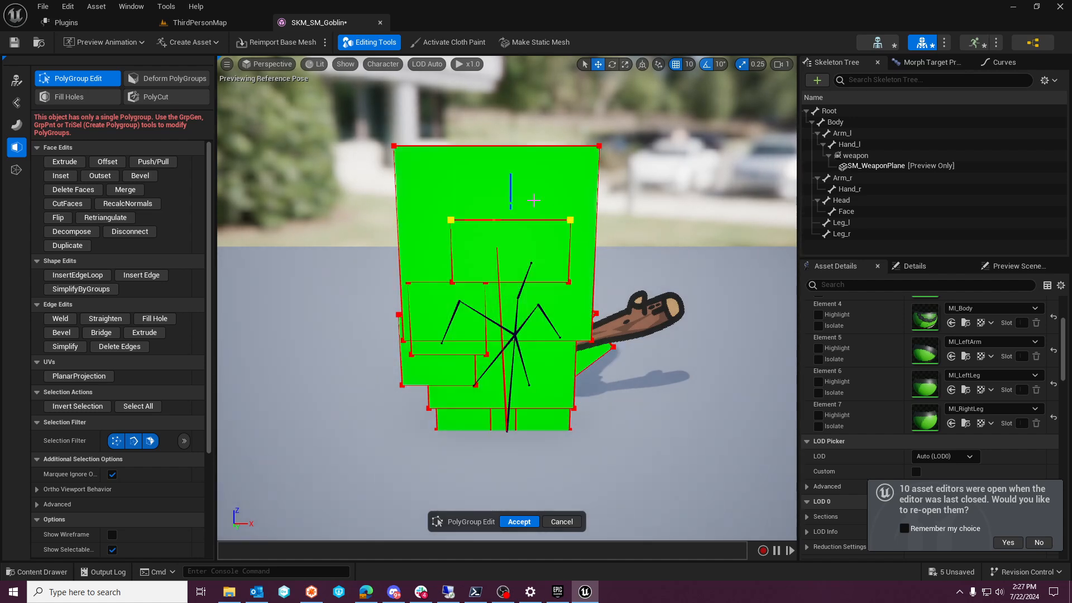
Move the top edge of the goblin's face plane up and its bottom edge down, and accept the PolyGroup edit
drag(510, 188, 509, 173)
click(489, 261)
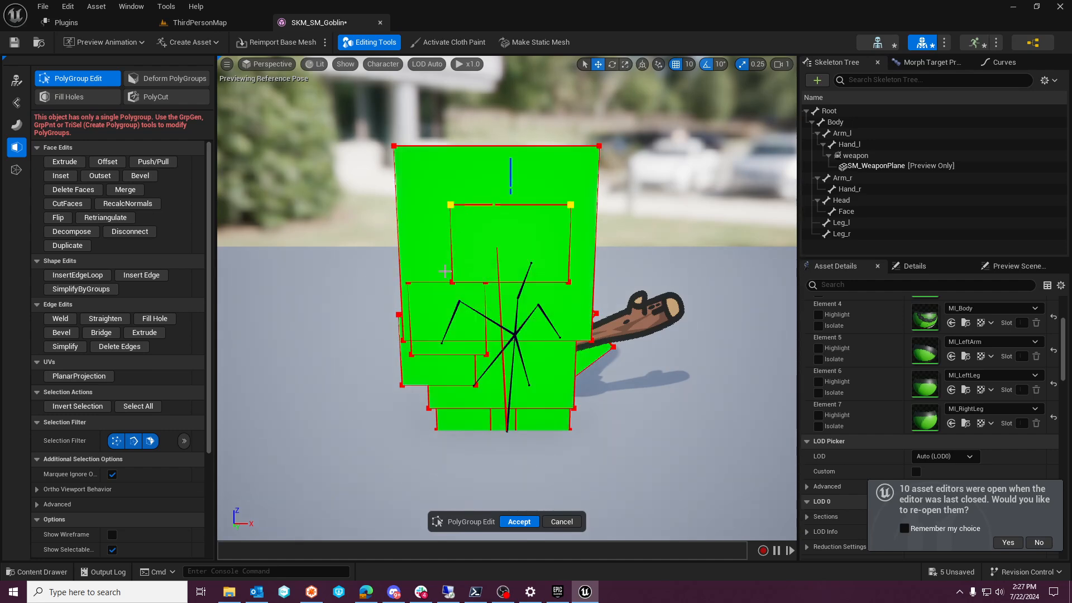
drag(444, 272, 586, 296)
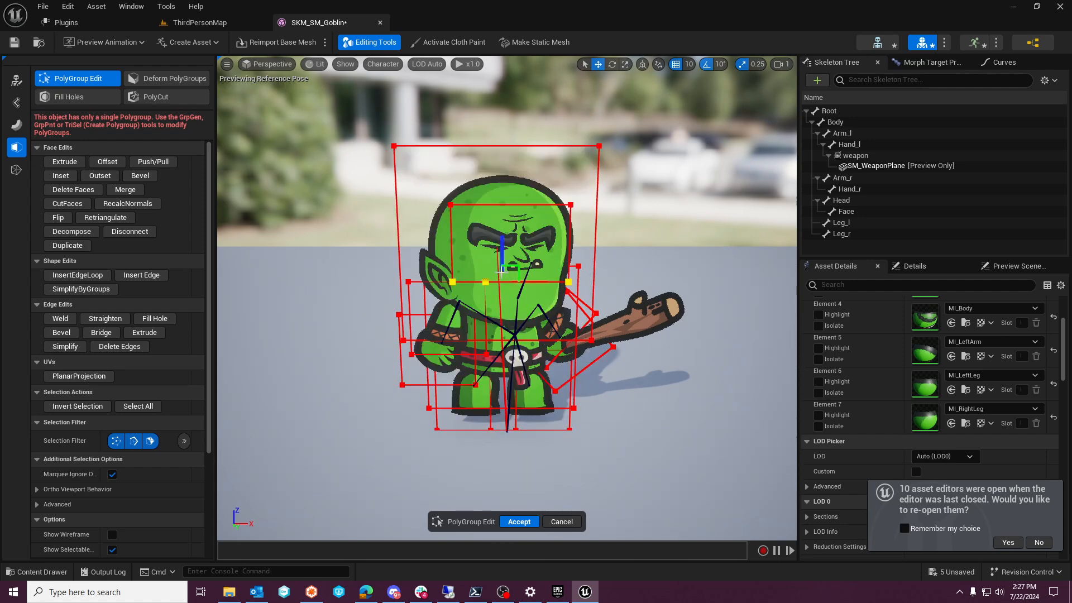
click(487, 281)
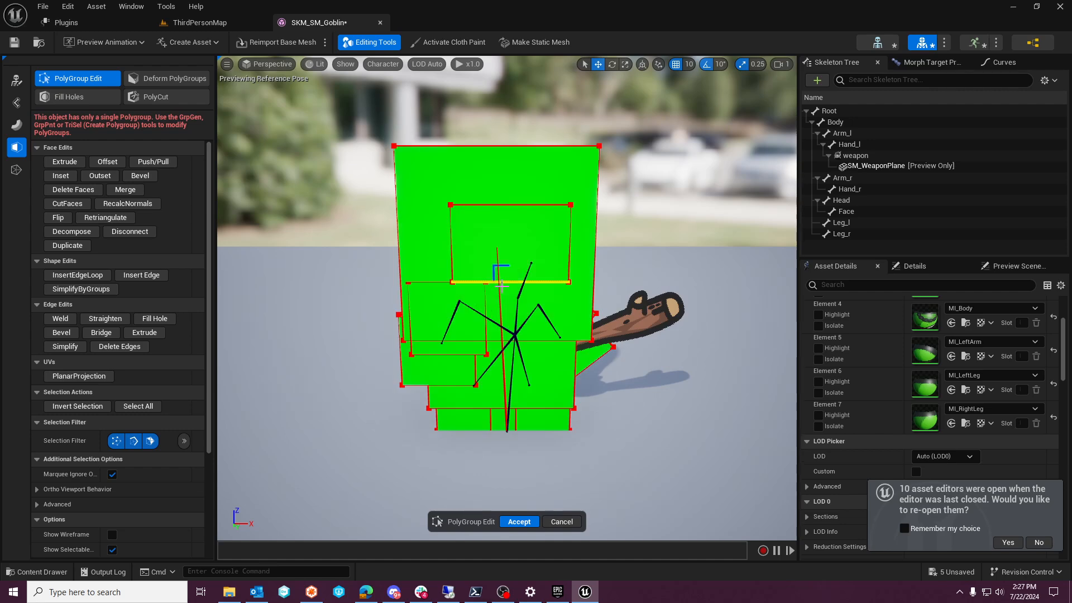
drag(510, 248, 511, 259)
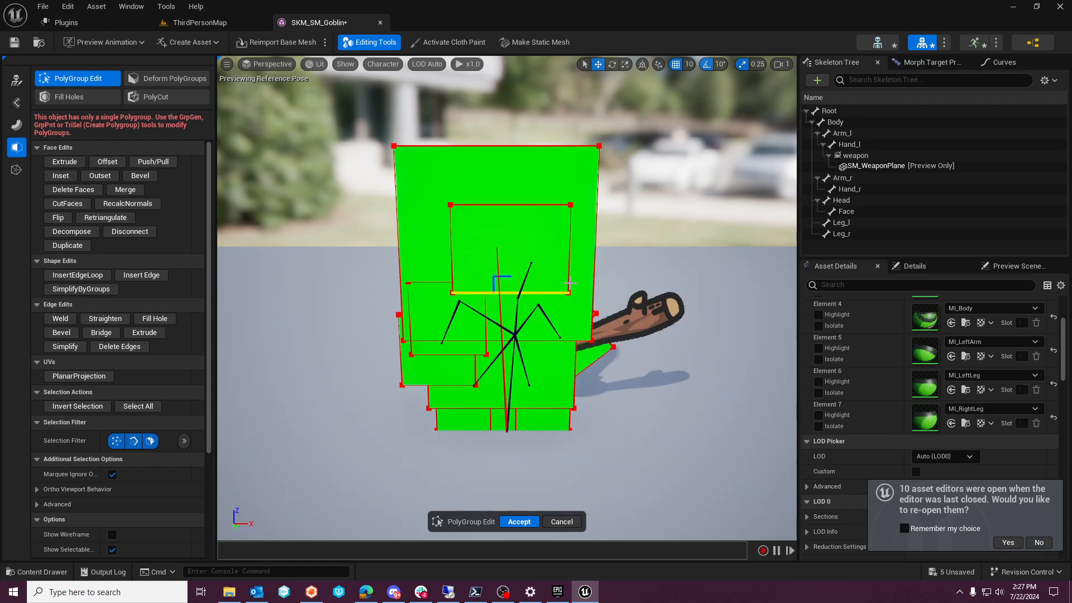
click(531, 521)
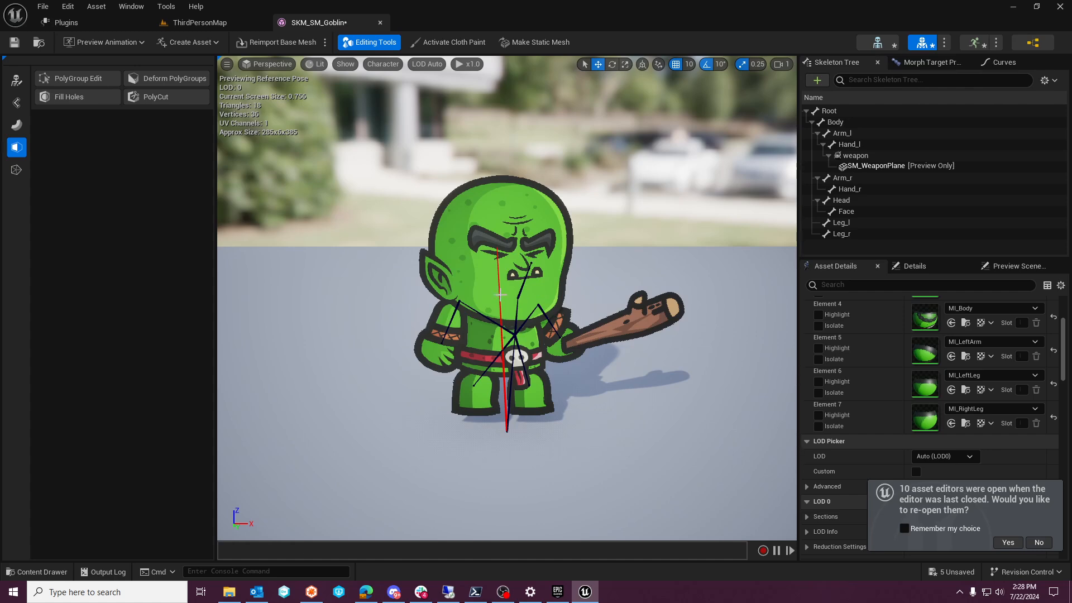
Check the goblin reference art in the browser, and move the face plane's four corners down together, accepting the PolyGroup edit
click(366, 592)
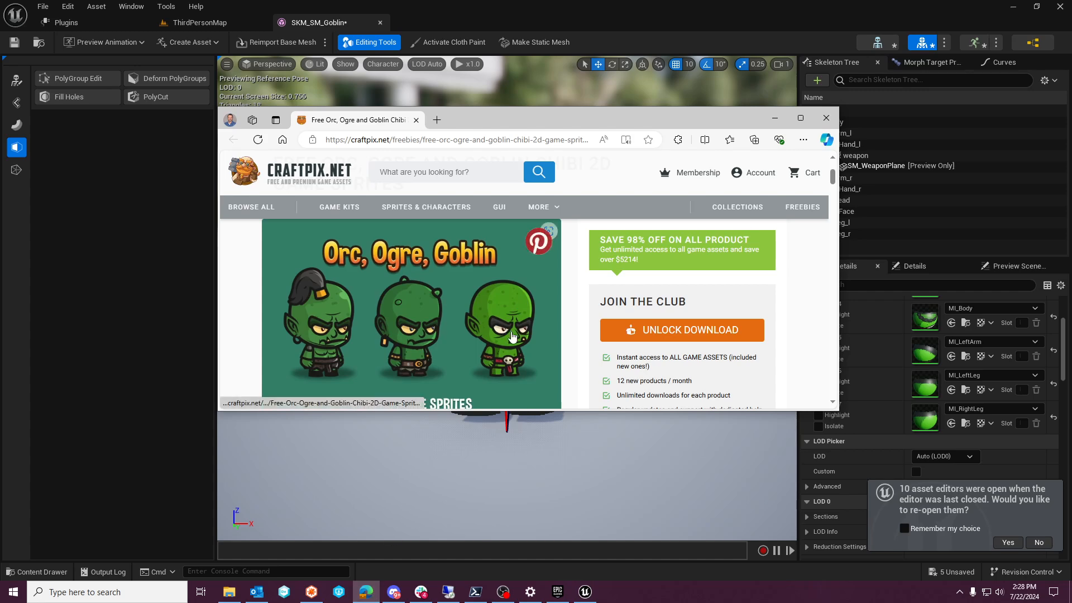
click(773, 119)
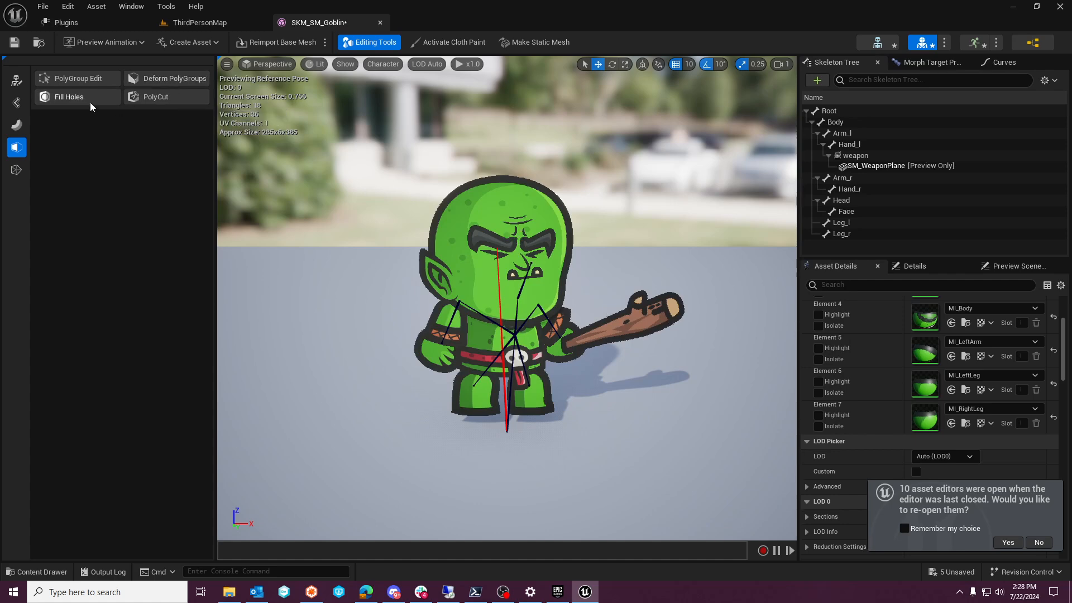
click(74, 83)
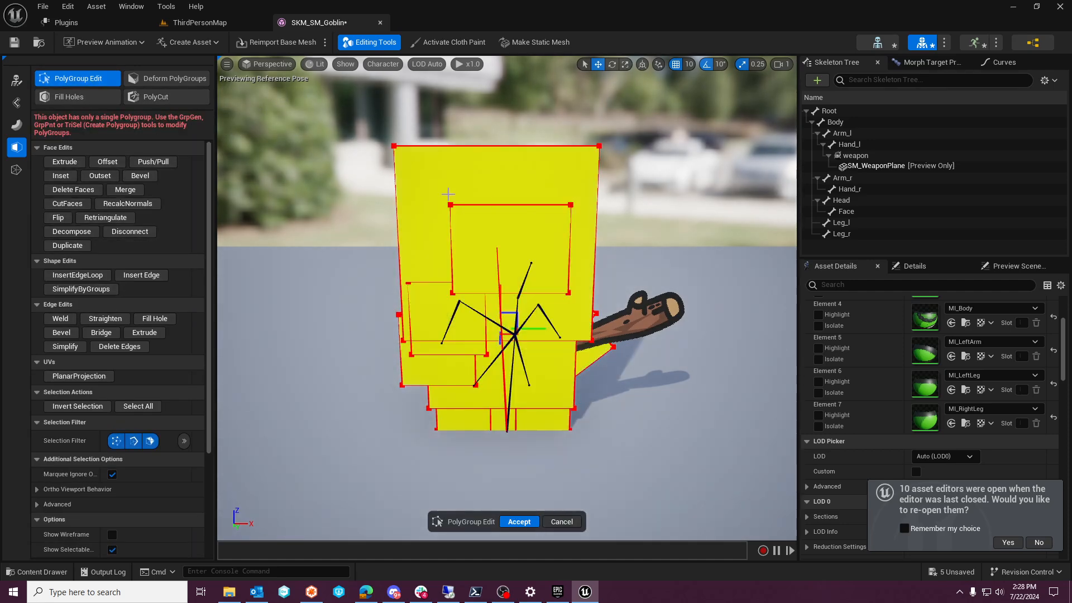
drag(431, 193, 592, 316)
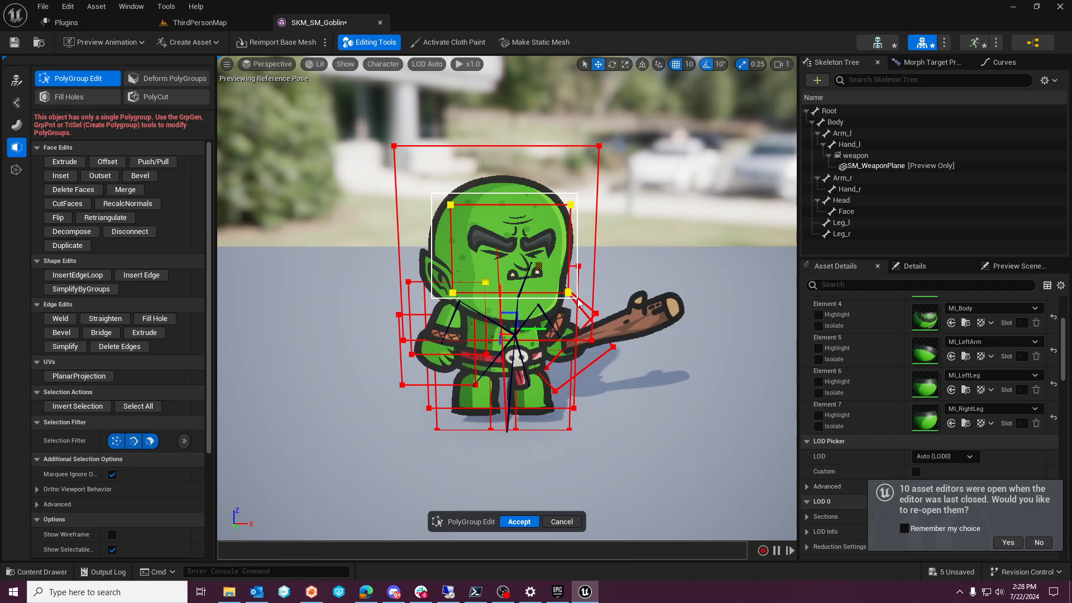
click(561, 258)
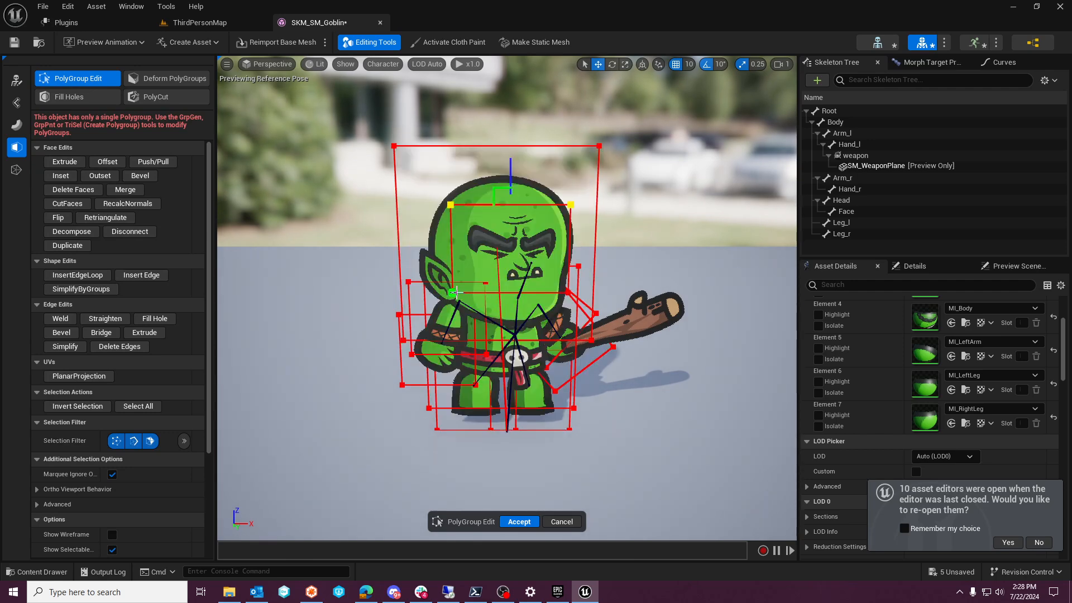
shift+click(453, 292)
shift+click(567, 292)
drag(512, 214, 512, 234)
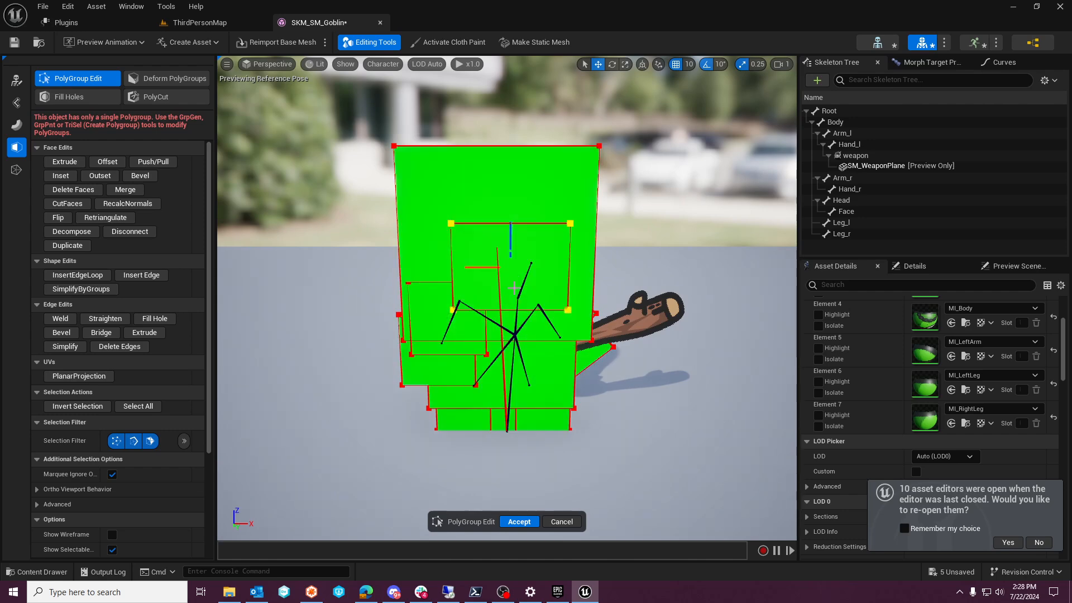
click(519, 521)
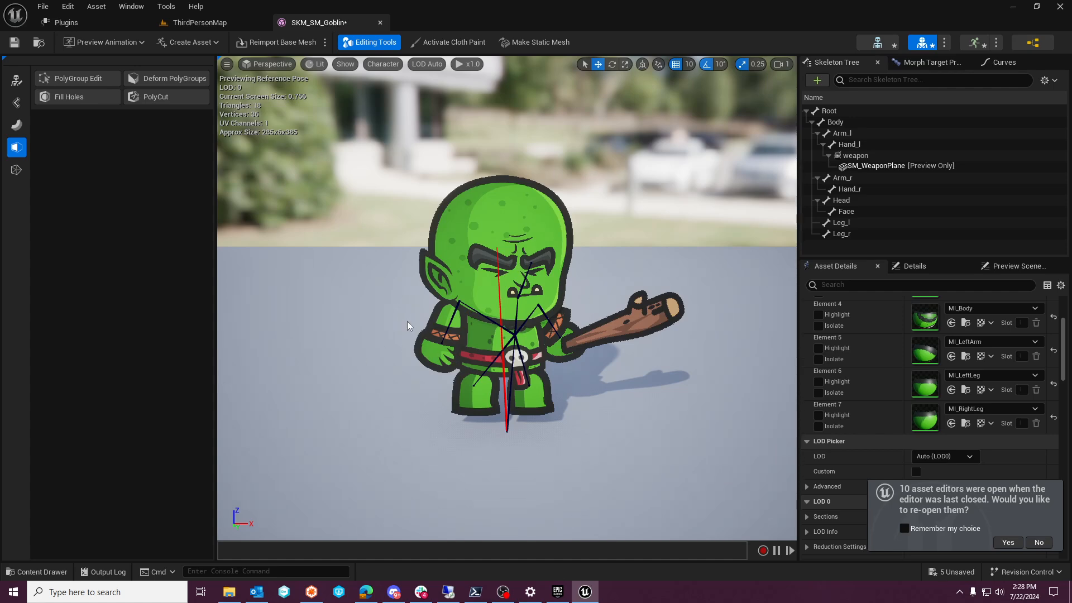
Select the four corner vertices of the goblin's empty-hand plane in PolyGroup Edit and rotate the plane counterclockwise
click(72, 83)
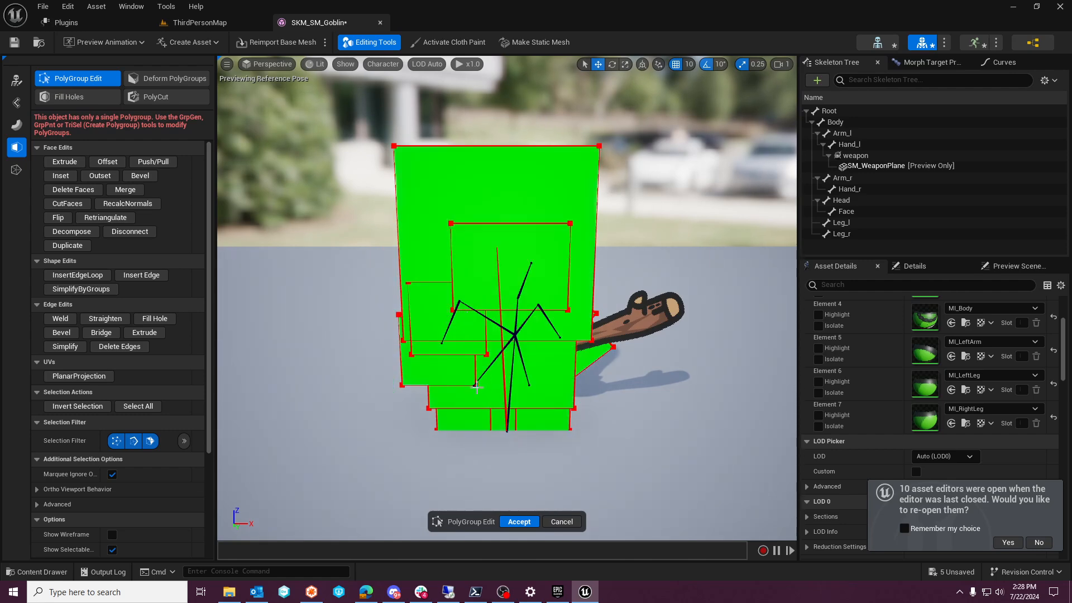
click(402, 385)
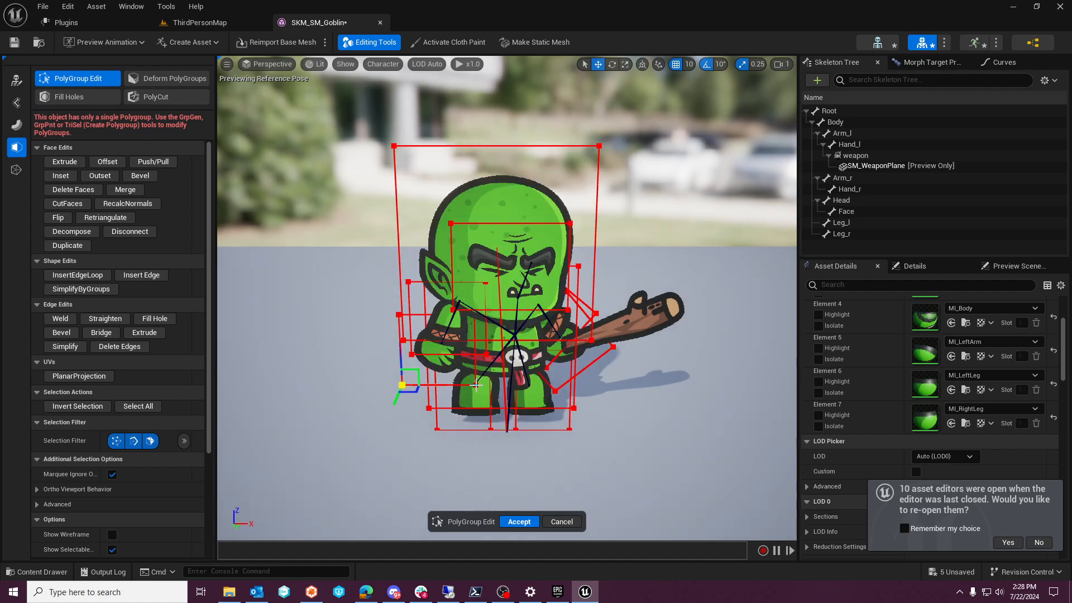
shift+click(475, 386)
shift+click(399, 315)
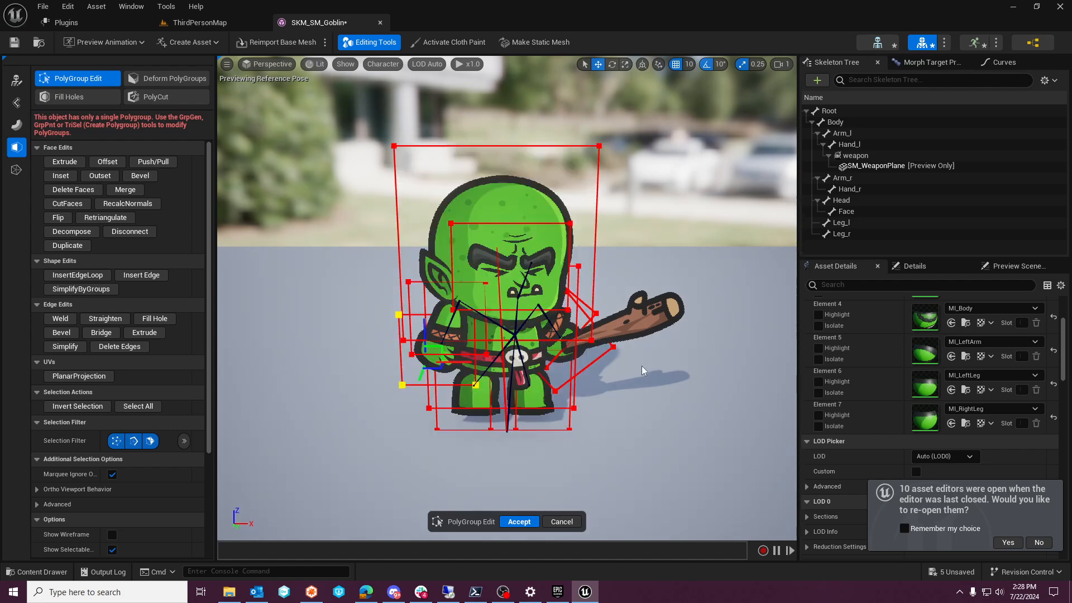
mouse_move(677, 373)
middle_down()
mouse_move(709, 367)
mouse_move(683, 369)
middle_up()
mouse_move(667, 379)
right_down()
mouse_move(713, 369)
mouse_move(653, 376)
mouse_move(670, 387)
right_up()
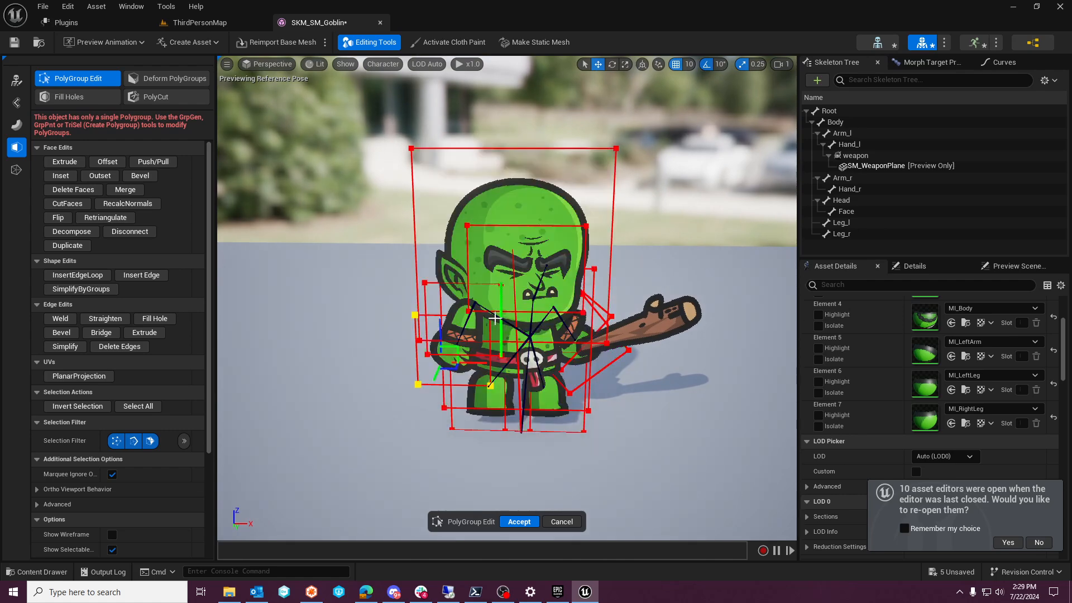
drag(387, 304, 495, 396)
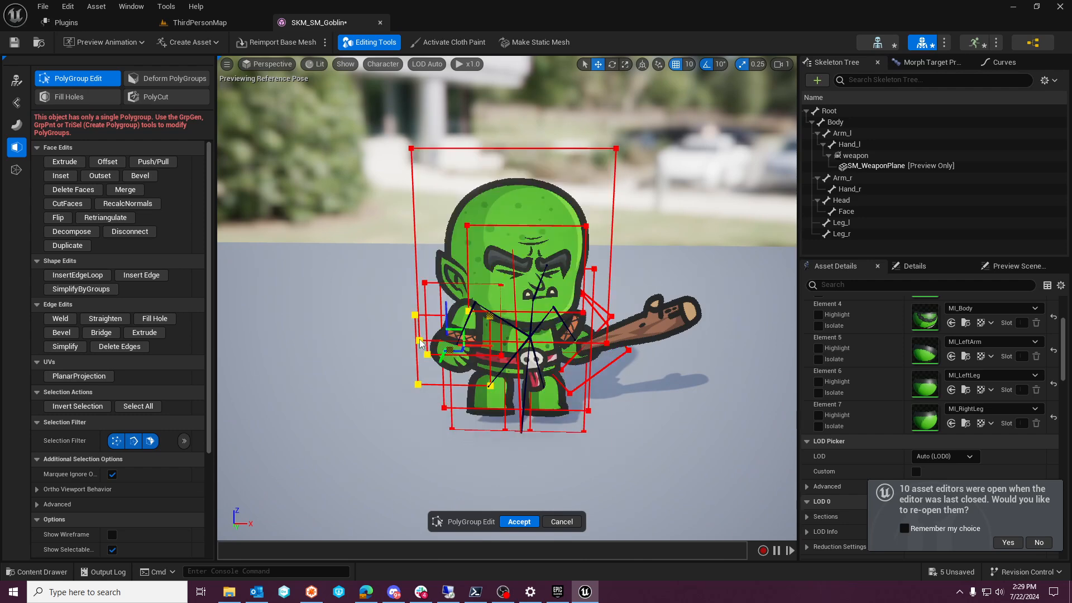
ctrl+click(422, 345)
ctrl+click(426, 352)
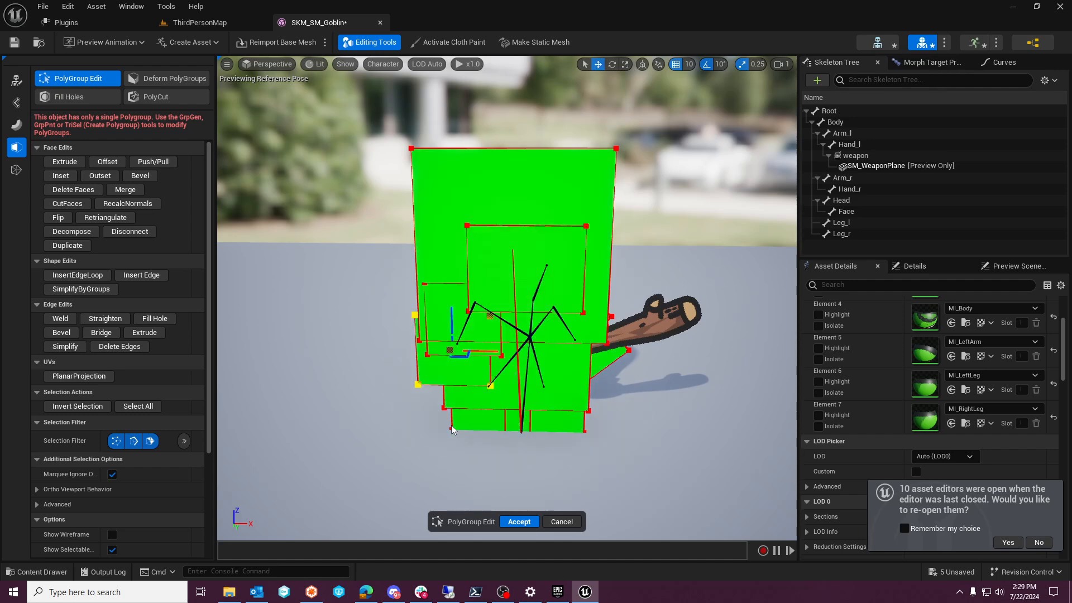
click(612, 65)
drag(486, 295, 537, 351)
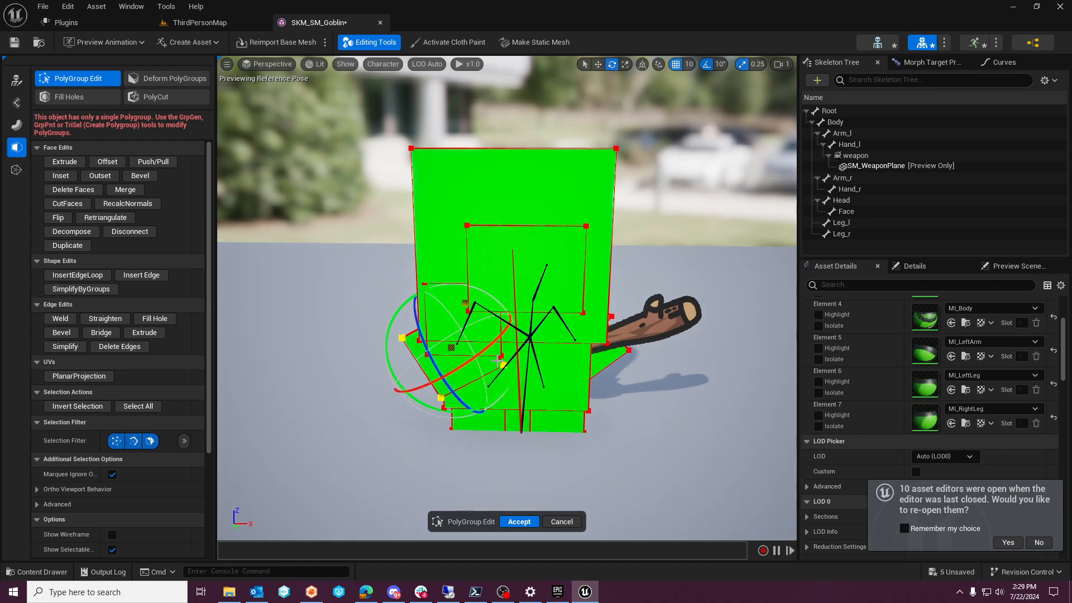
Nudge the rotated empty-hand plane slightly toward the body and accept the PolyGroup edit
click(598, 65)
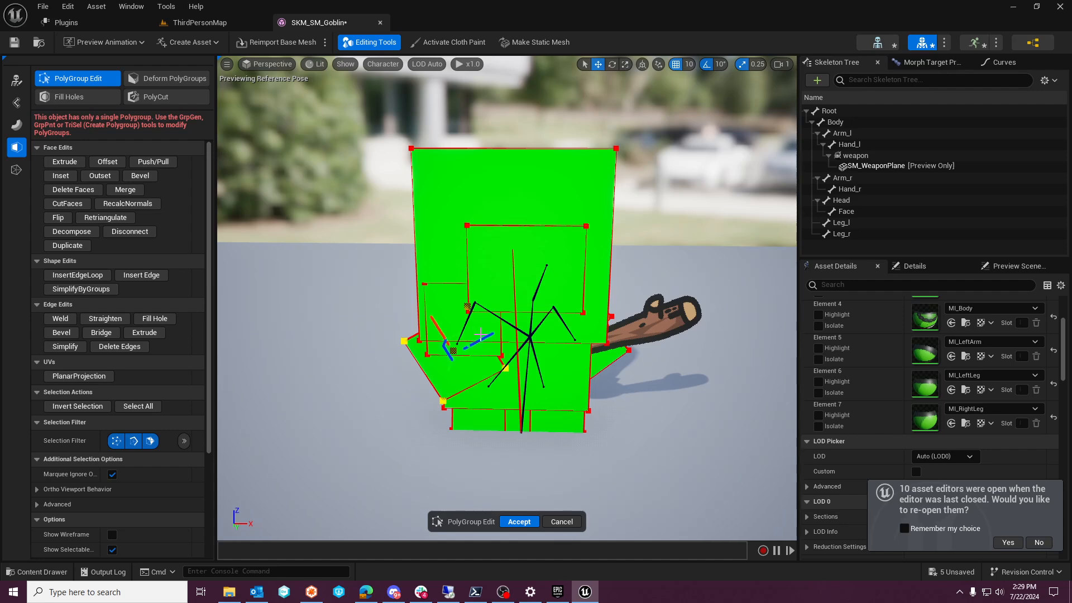
drag(482, 339, 484, 338)
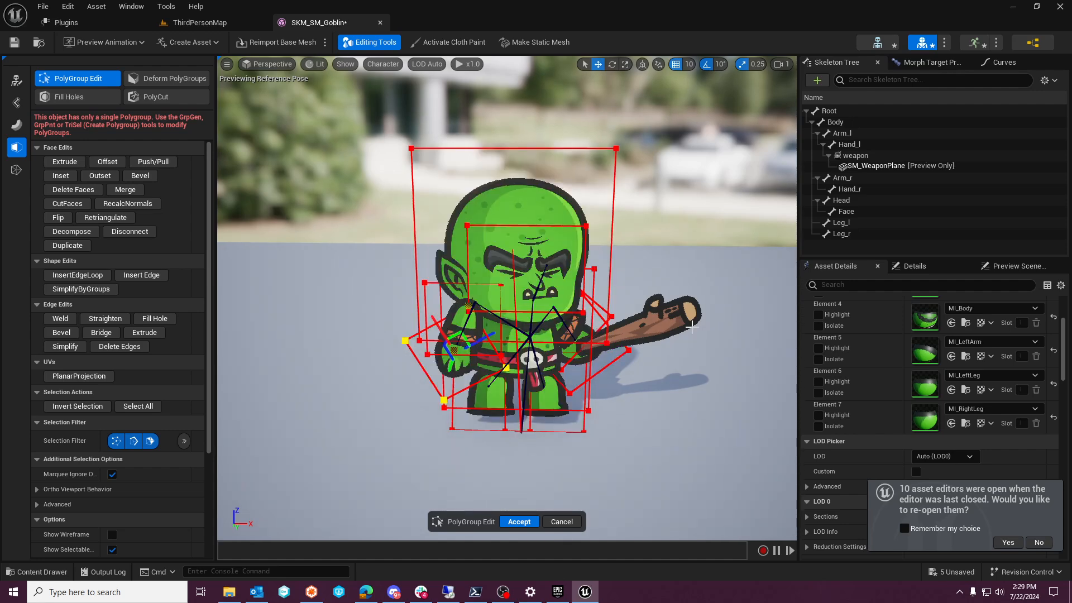
click(520, 522)
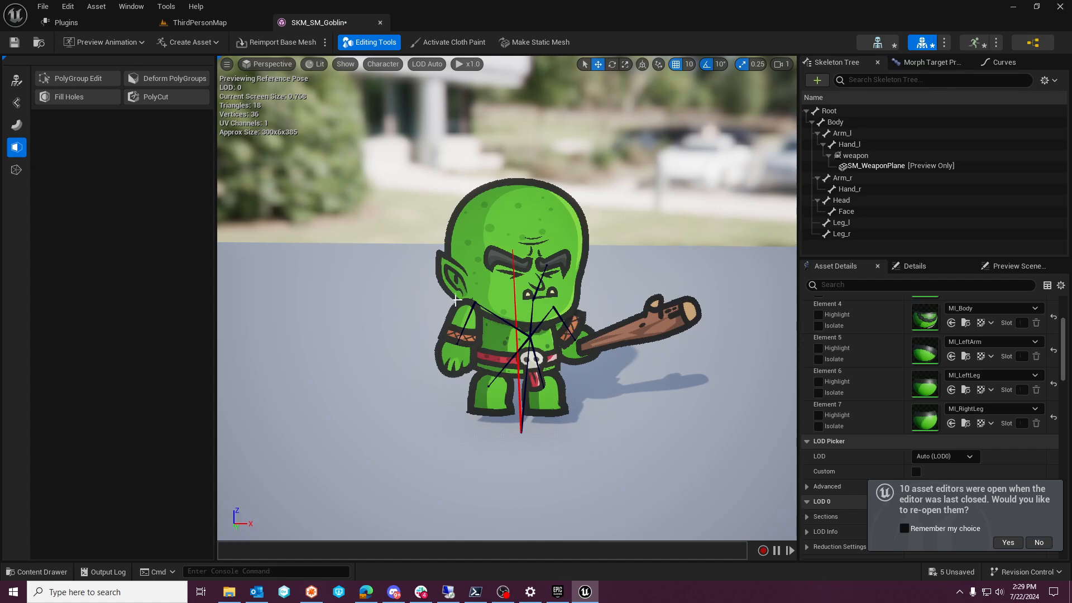
Start another PolyGroup Edit and try to isolate the corner vertices of the plane at the goblin's club-side arm
click(76, 78)
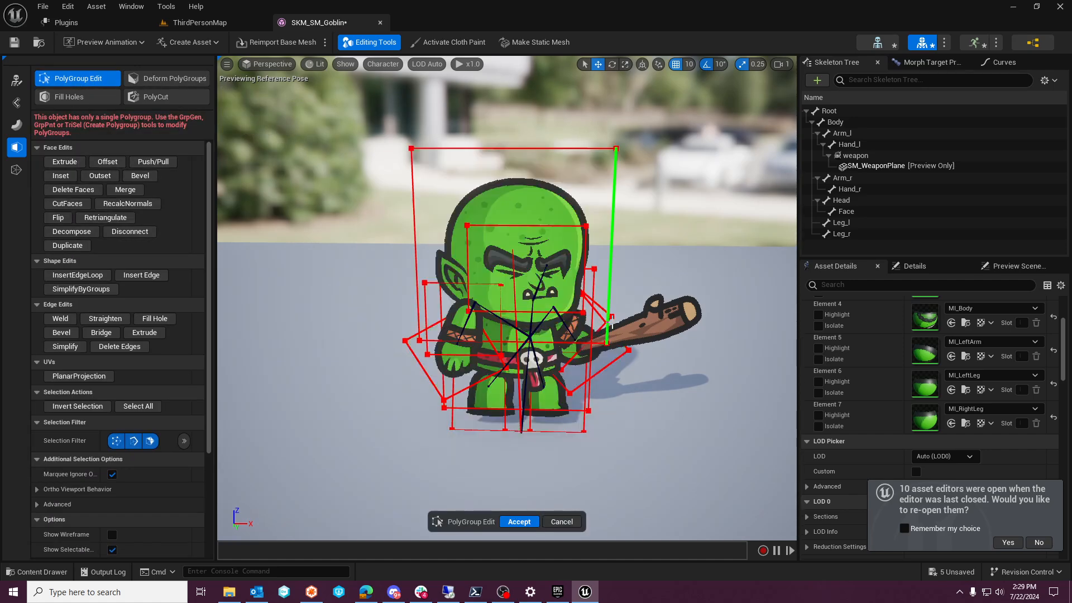
click(612, 317)
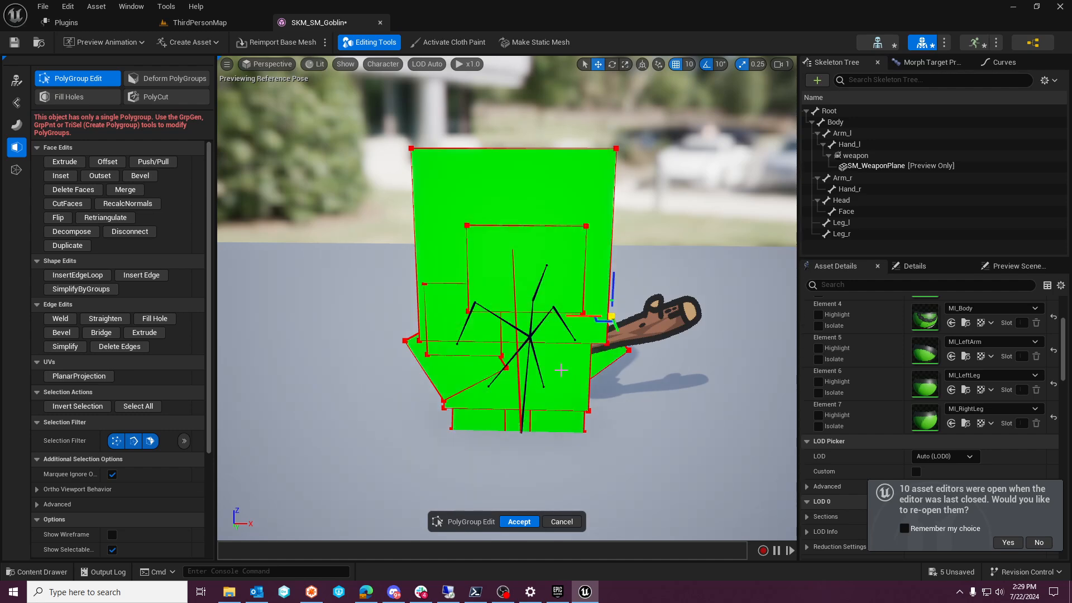
drag(521, 283, 616, 370)
drag(476, 256, 614, 377)
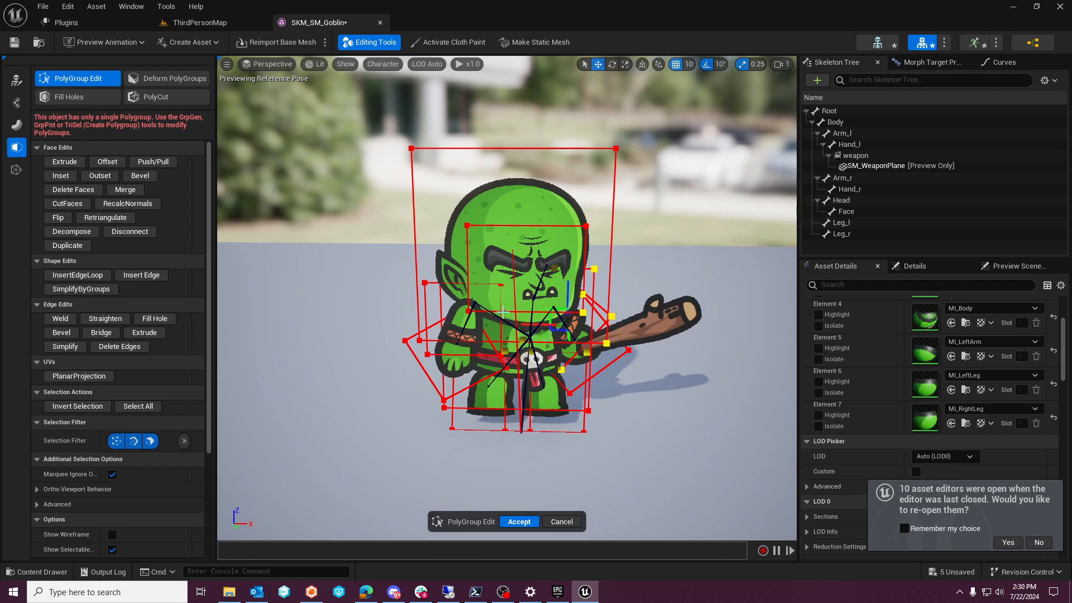
drag(573, 249, 621, 361)
ctrl+click(584, 347)
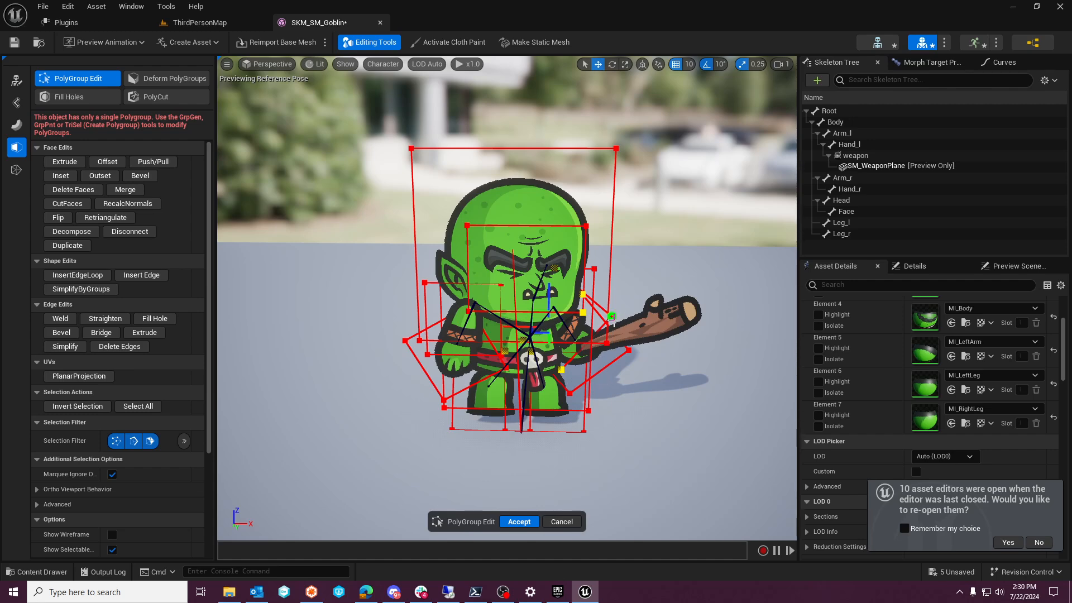
ctrl+drag(570, 287, 592, 325)
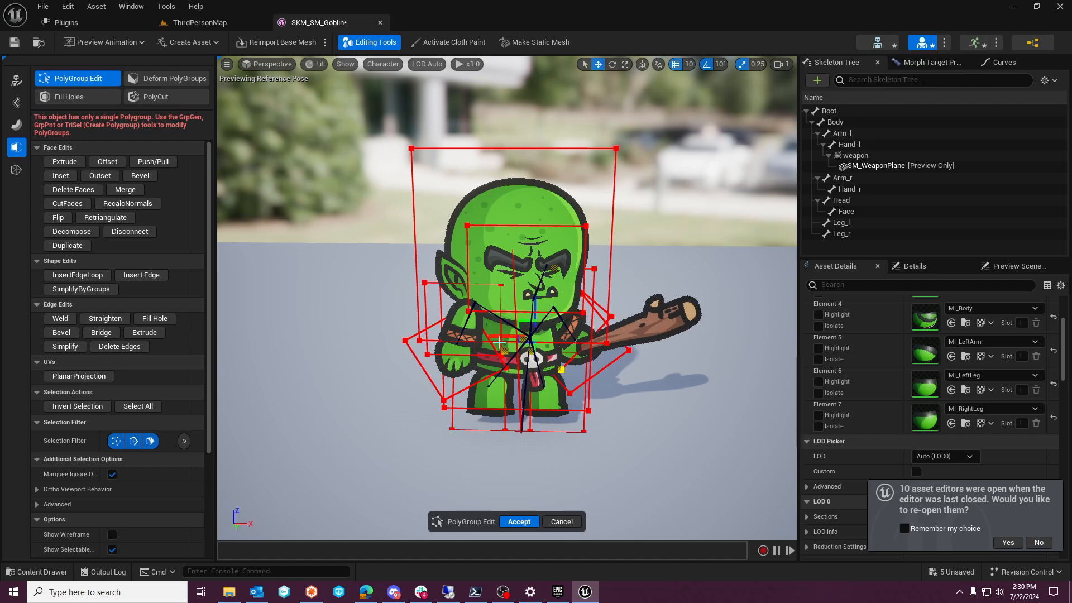
click(529, 385)
right_drag(686, 313, 583, 296)
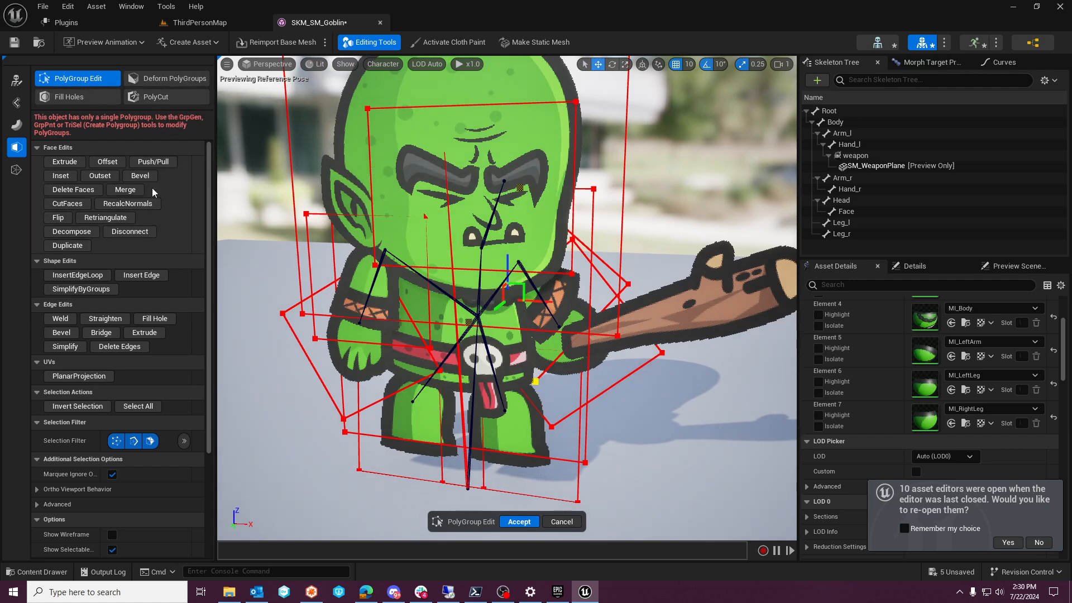
Limit the selection filter to faces and try to select the club-side arm plane on its own
click(116, 442)
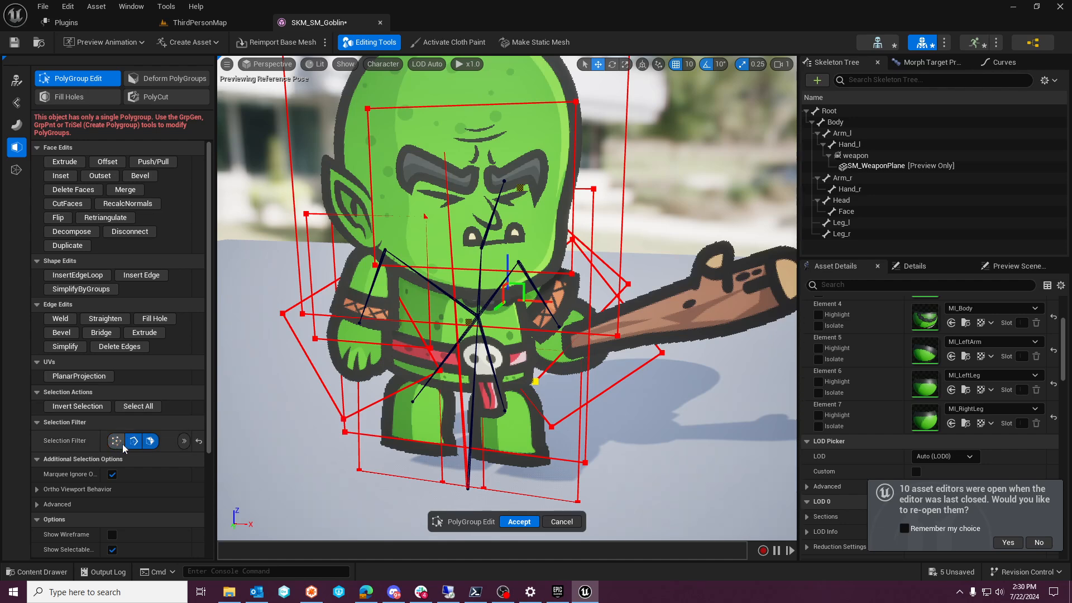
click(151, 442)
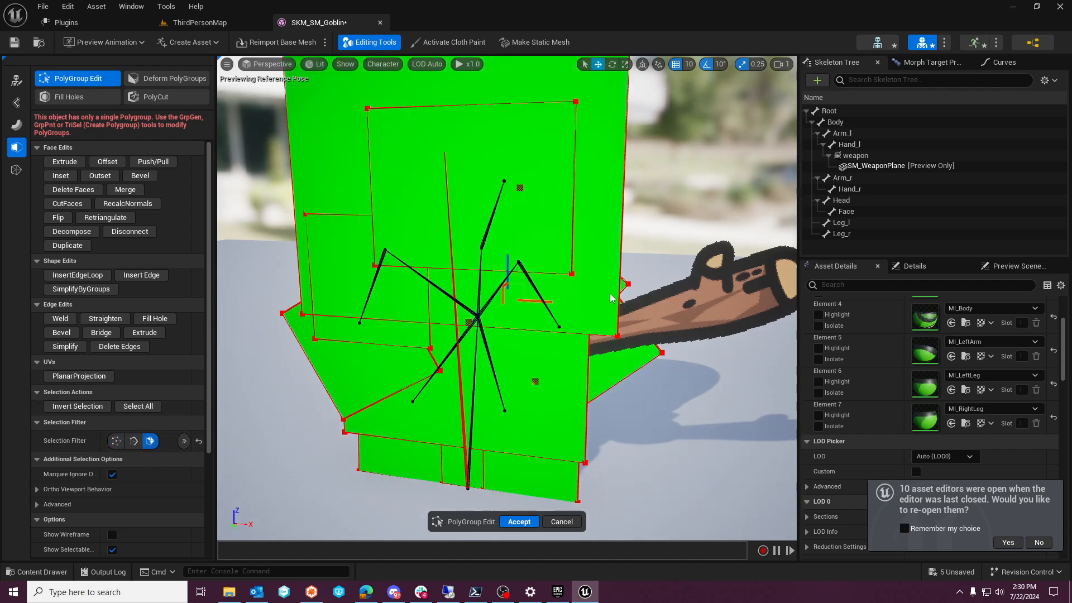
click(611, 298)
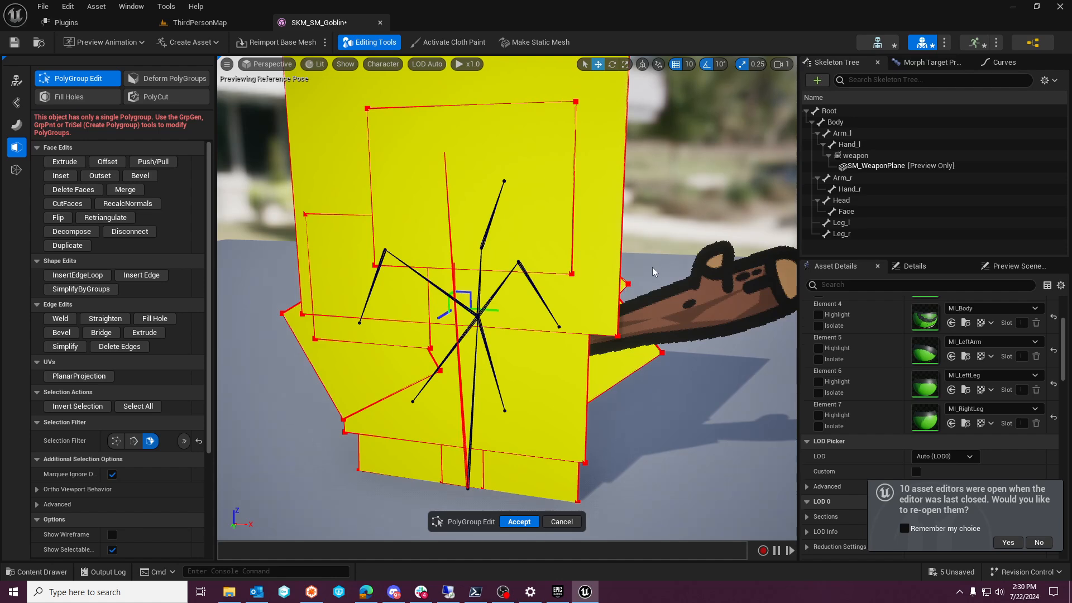
Switch the selection filter to edges only, check the edge loop and edge ring options, and reset the filter
click(133, 442)
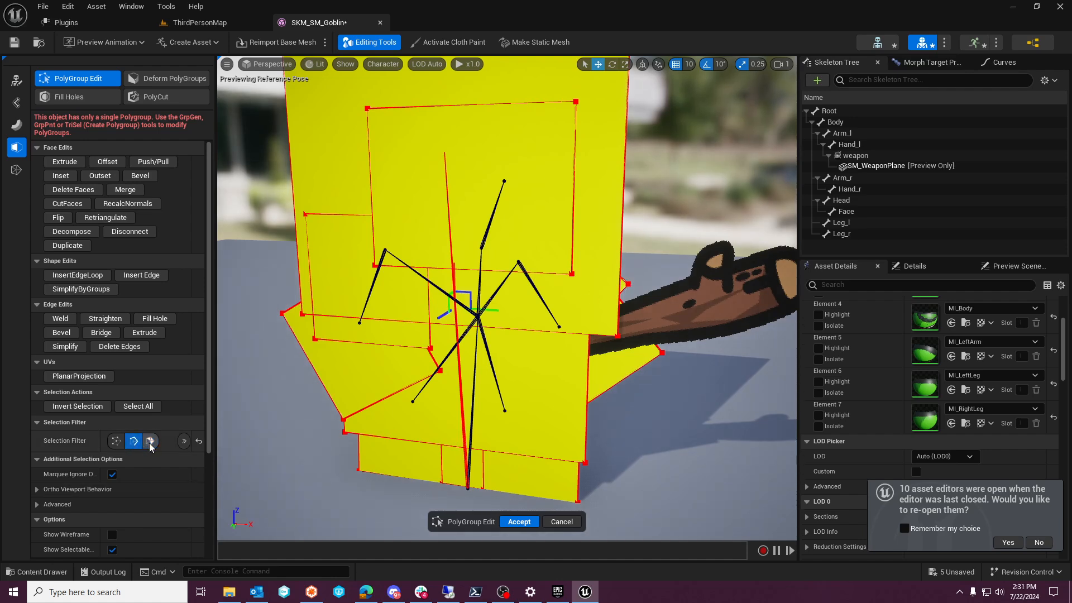
click(184, 444)
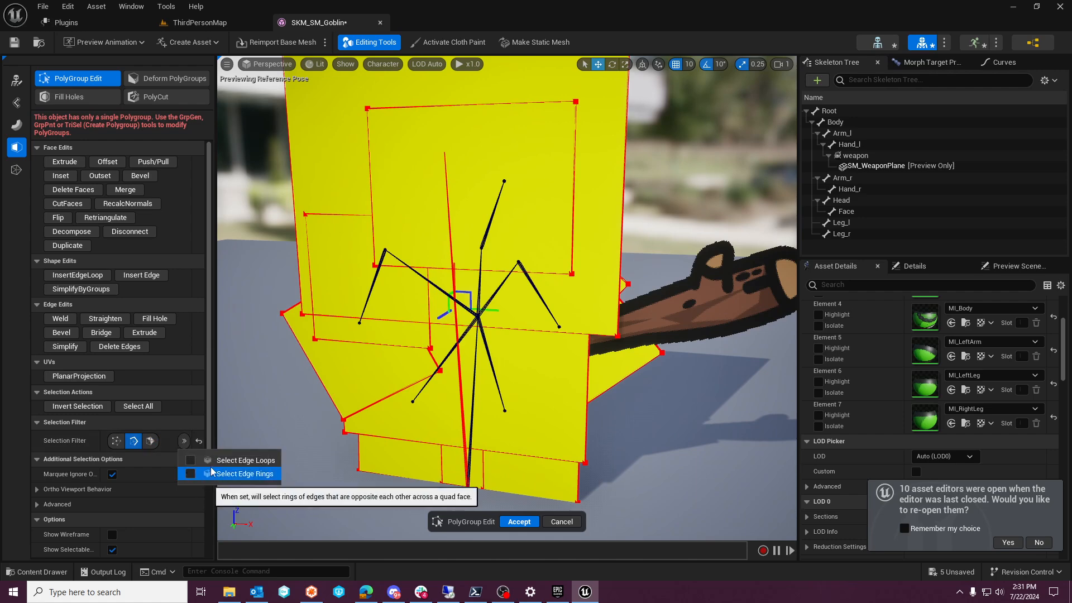
click(185, 443)
click(185, 443)
click(186, 441)
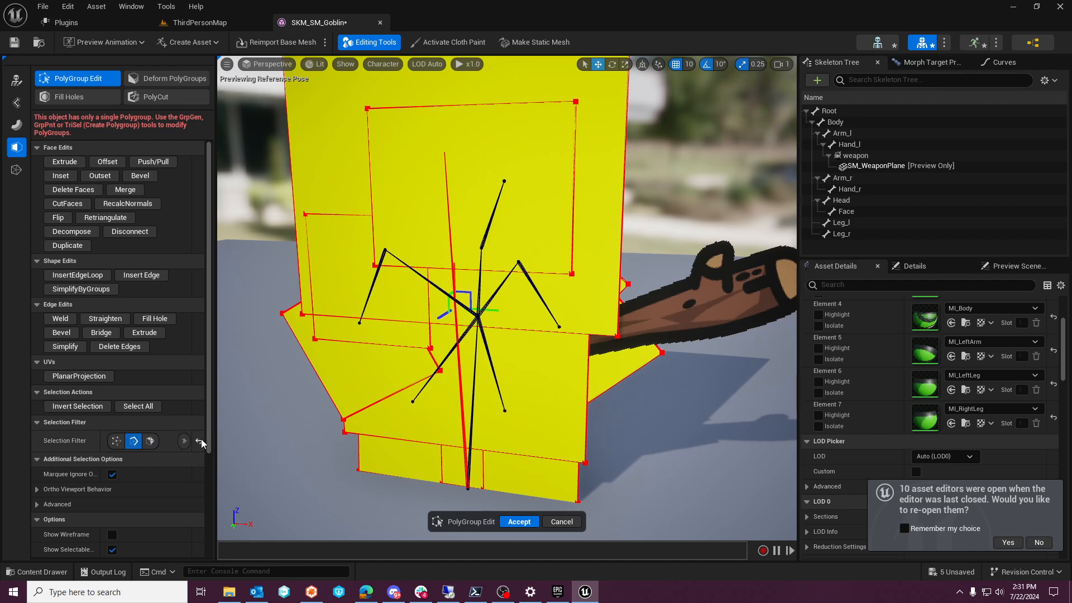
click(200, 440)
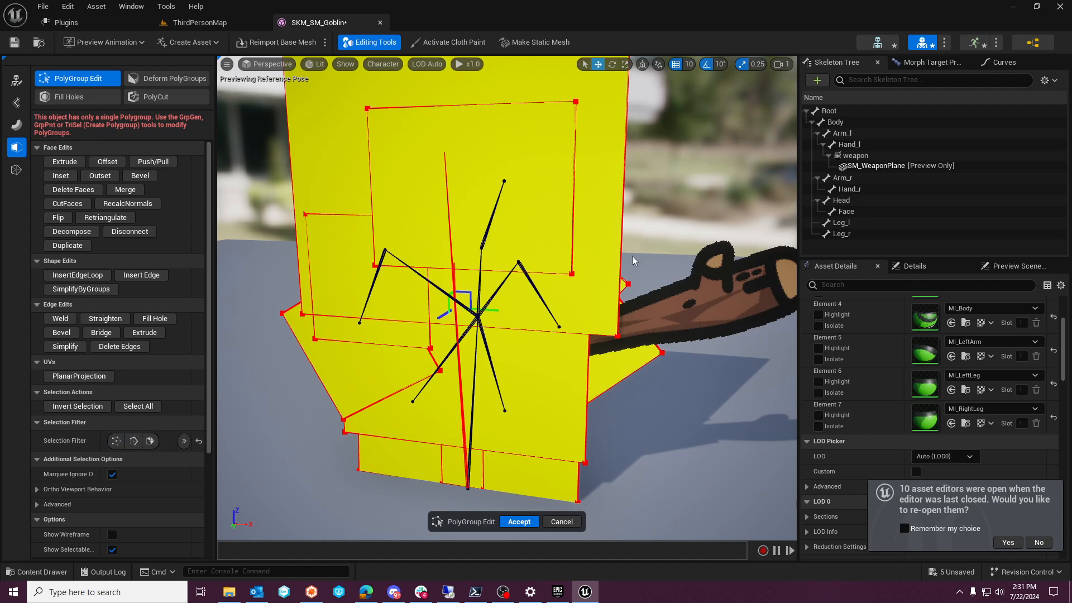
Try to select and move only the club-side arm plane by its face, undoing the resulting move
click(635, 288)
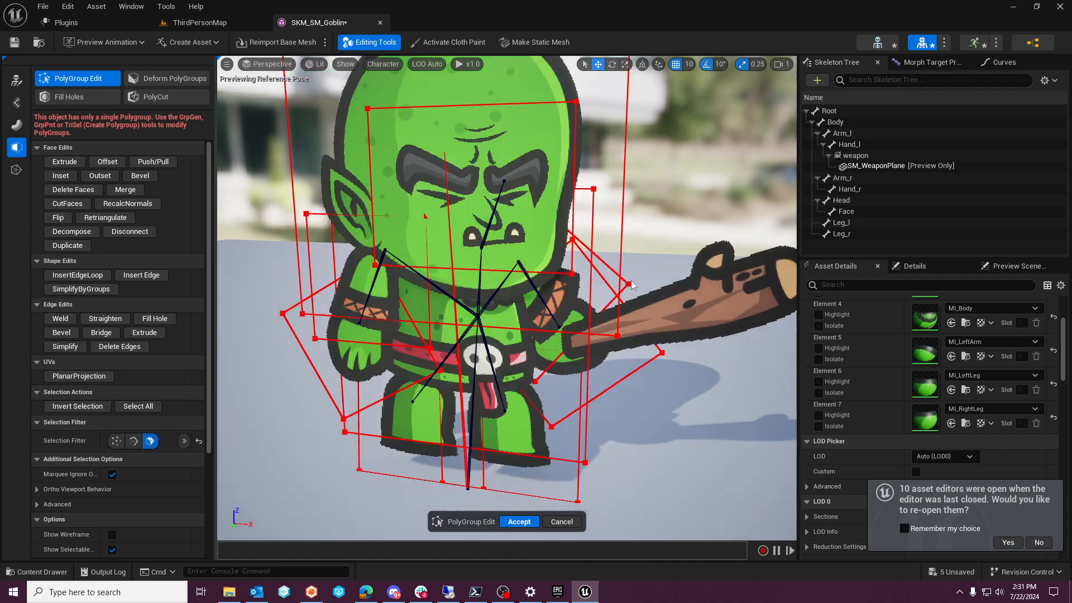
click(623, 287)
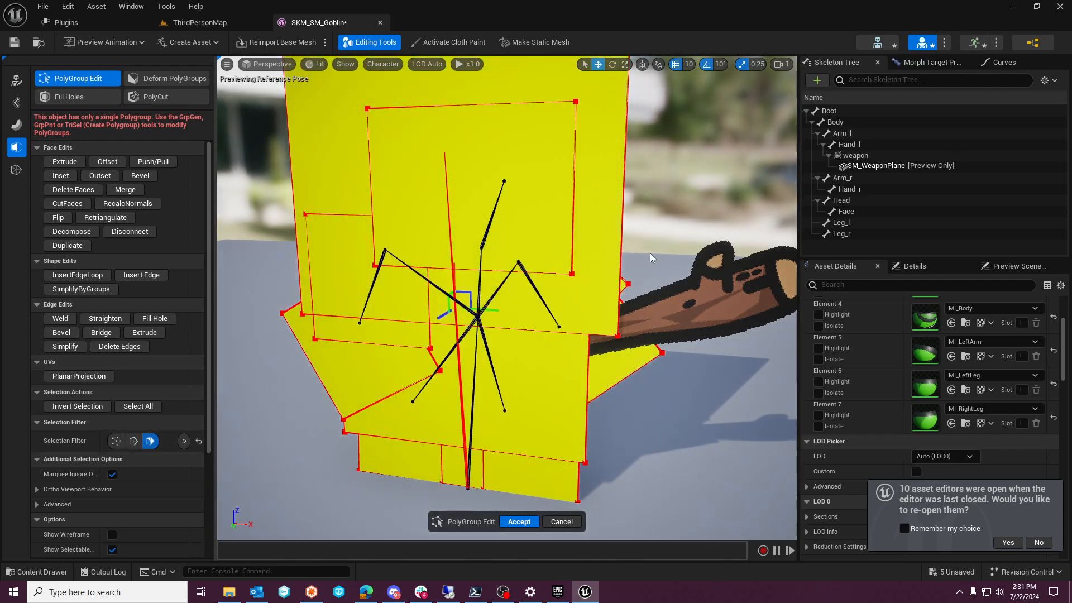
drag(464, 306, 531, 309)
key(ctrl+z)
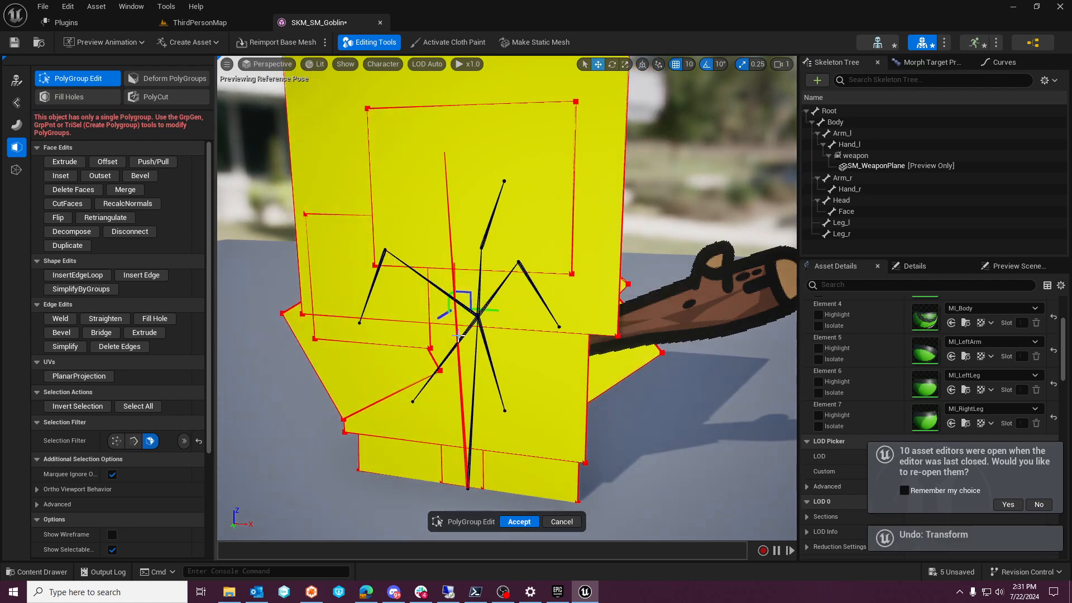
Set the selection filter to vertices and edges without faces, and turn off edge loop selection
click(133, 441)
click(149, 445)
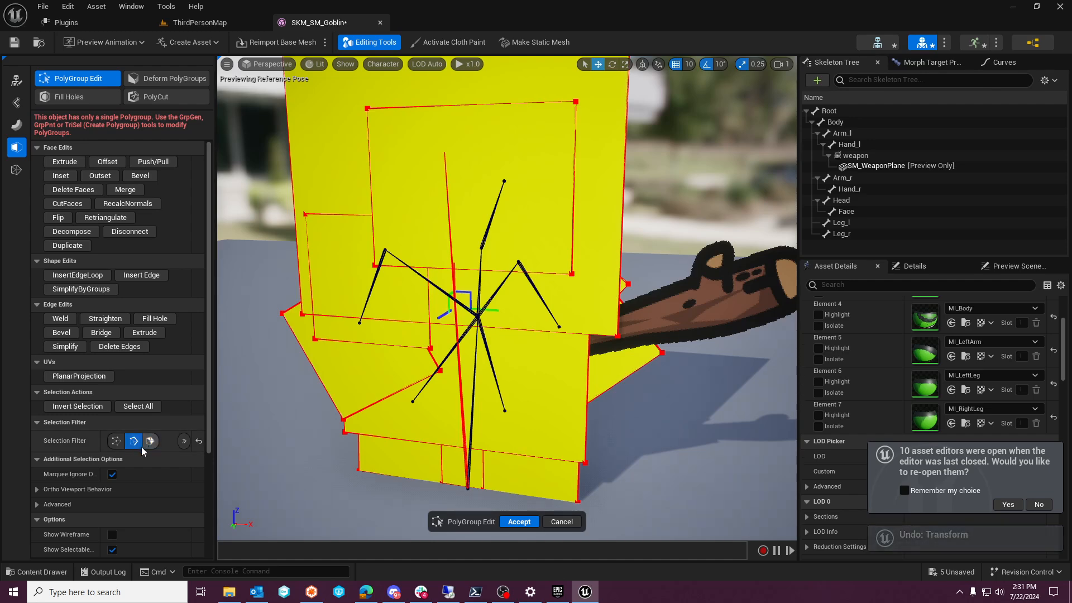
click(136, 444)
click(117, 443)
click(628, 284)
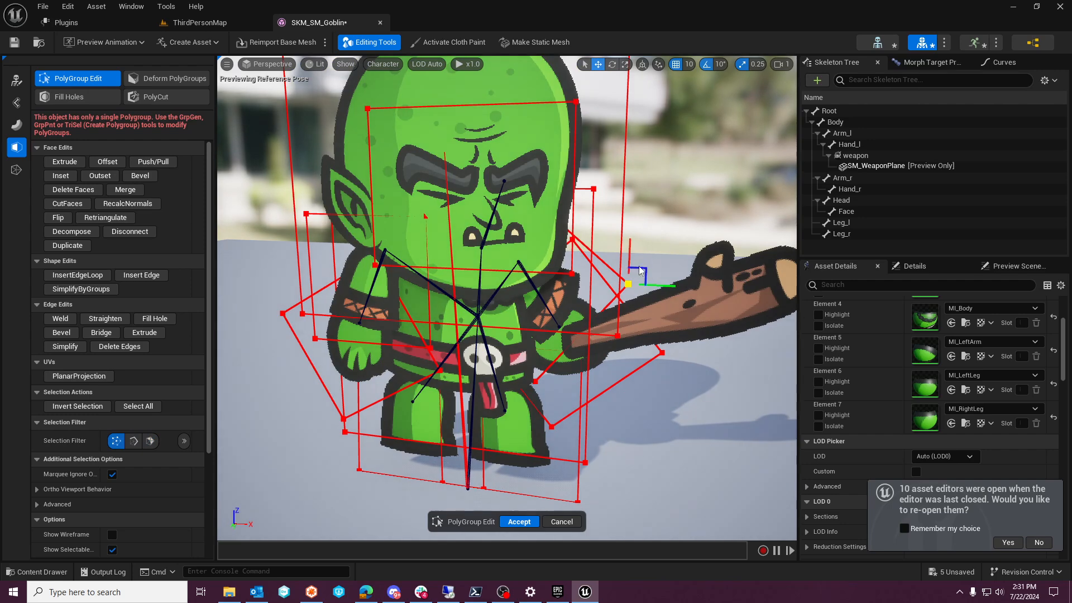
click(185, 441)
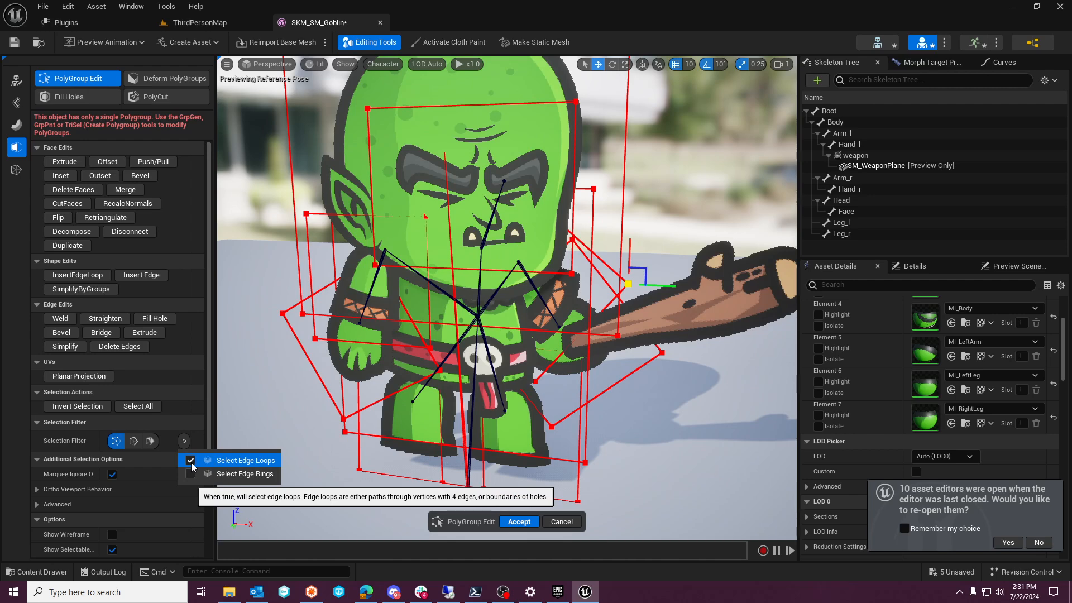
click(191, 463)
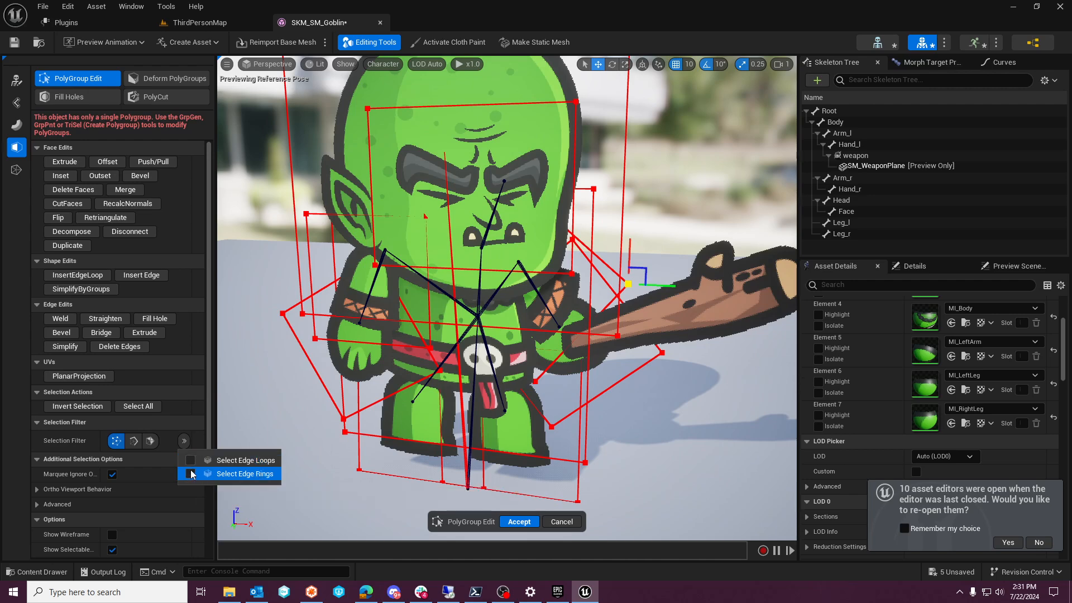
click(172, 423)
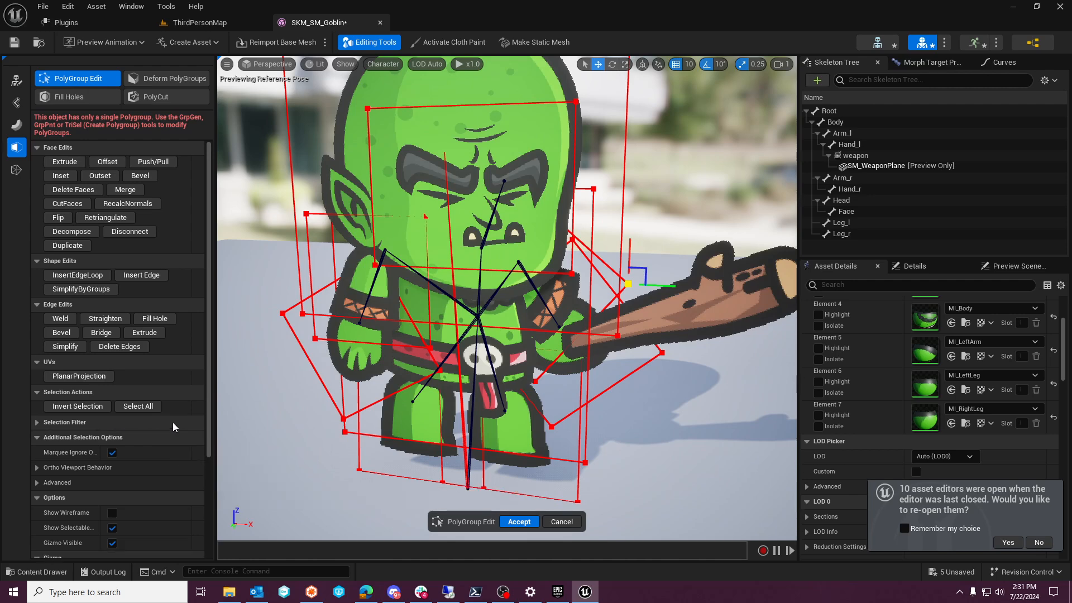
click(35, 424)
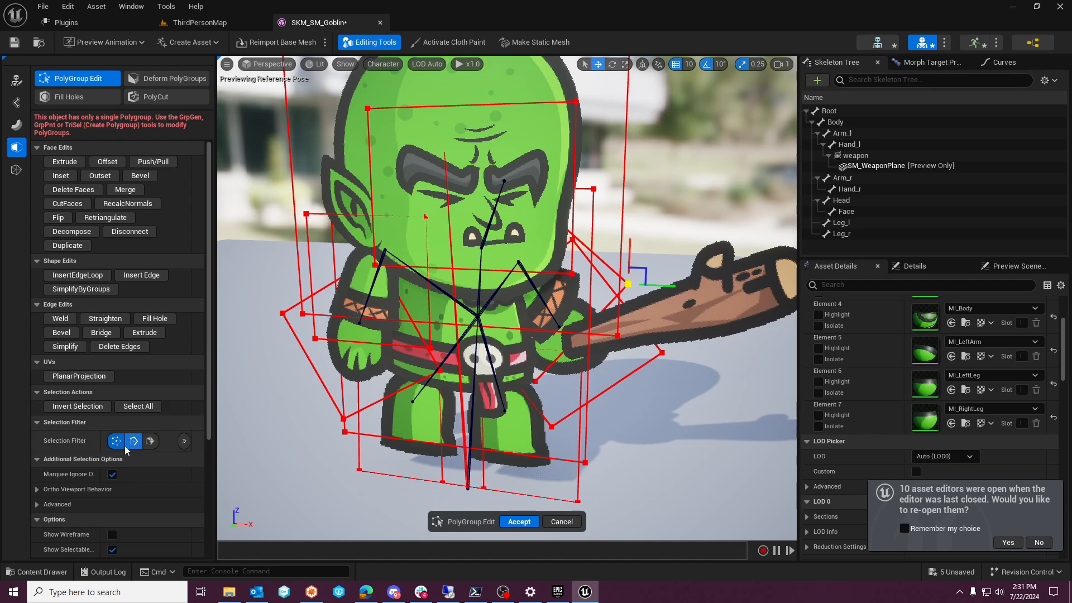
click(608, 267)
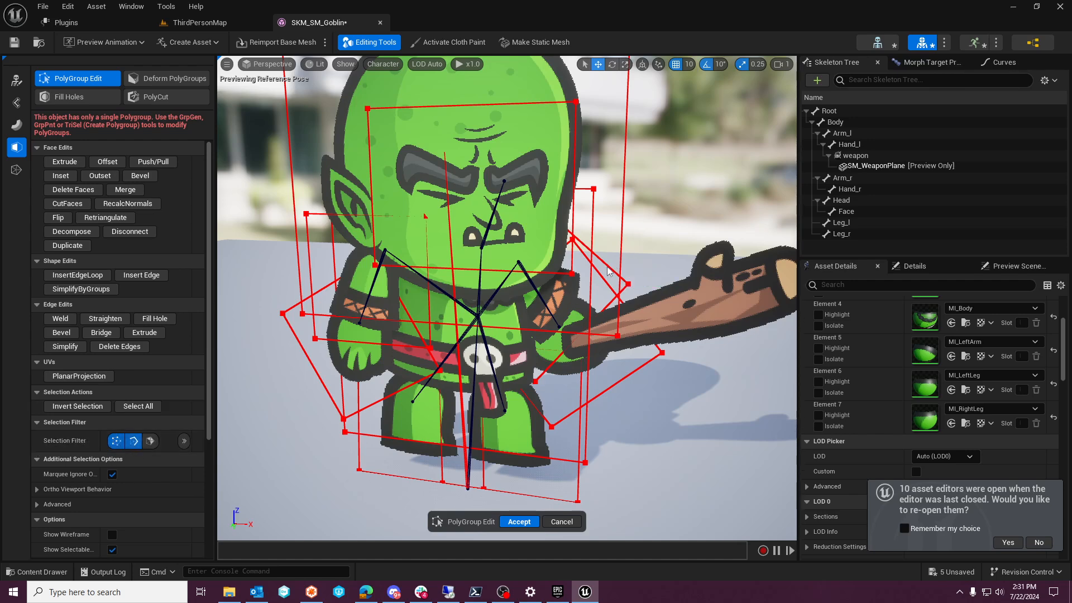
Try moving the outer corner vertex of the club-side arm plane sideways and undo the move
click(628, 284)
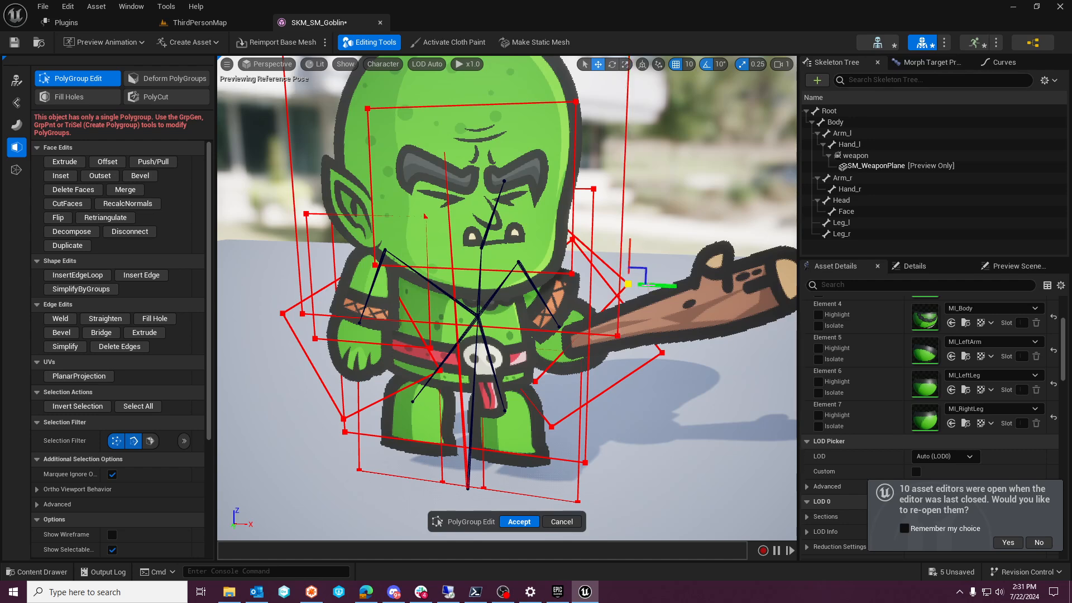
drag(653, 286, 682, 288)
key(ctrl+z)
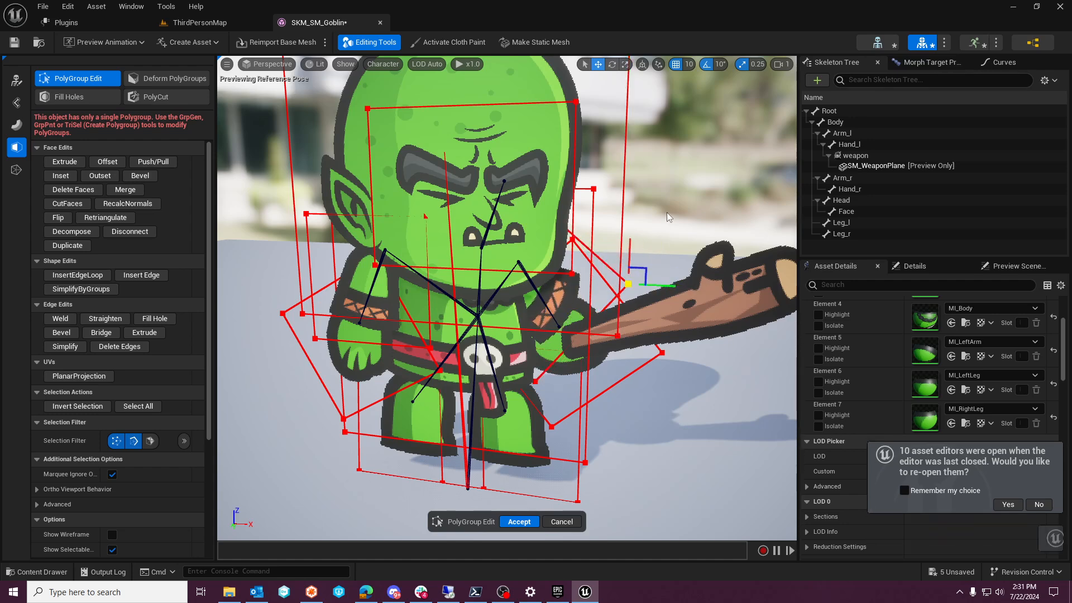
Select all four corner vertices of the club-side arm plane, including those hidden behind the head and body
click(538, 379)
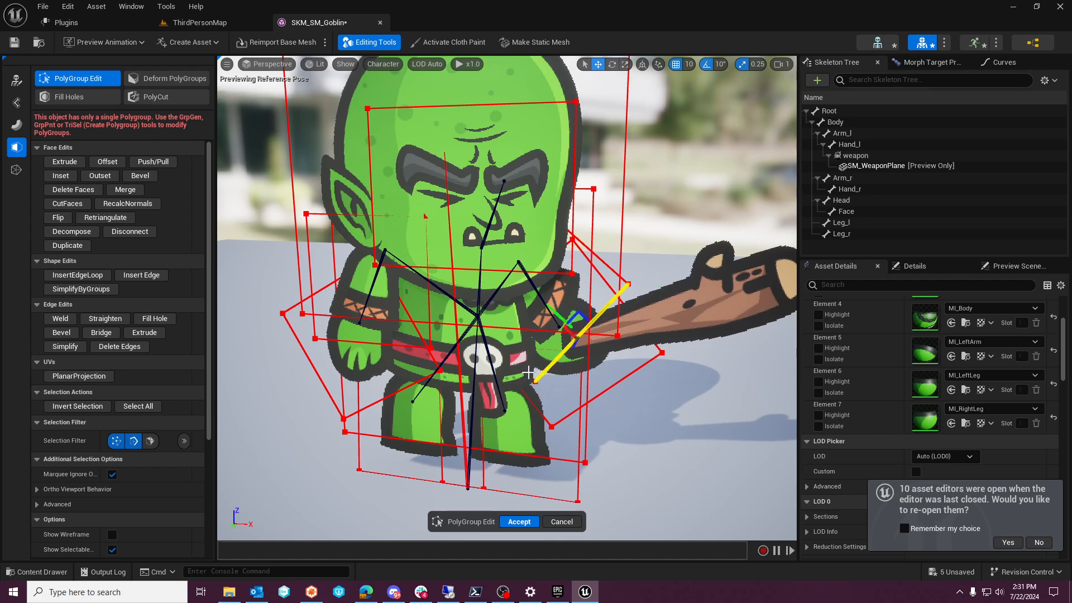
click(536, 381)
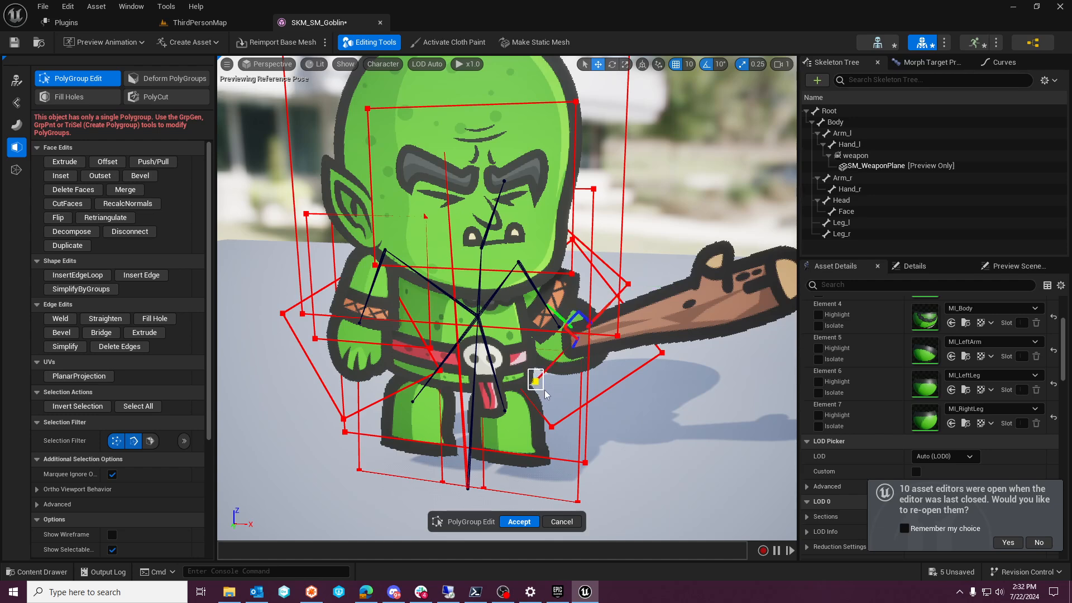
shift+click(628, 283)
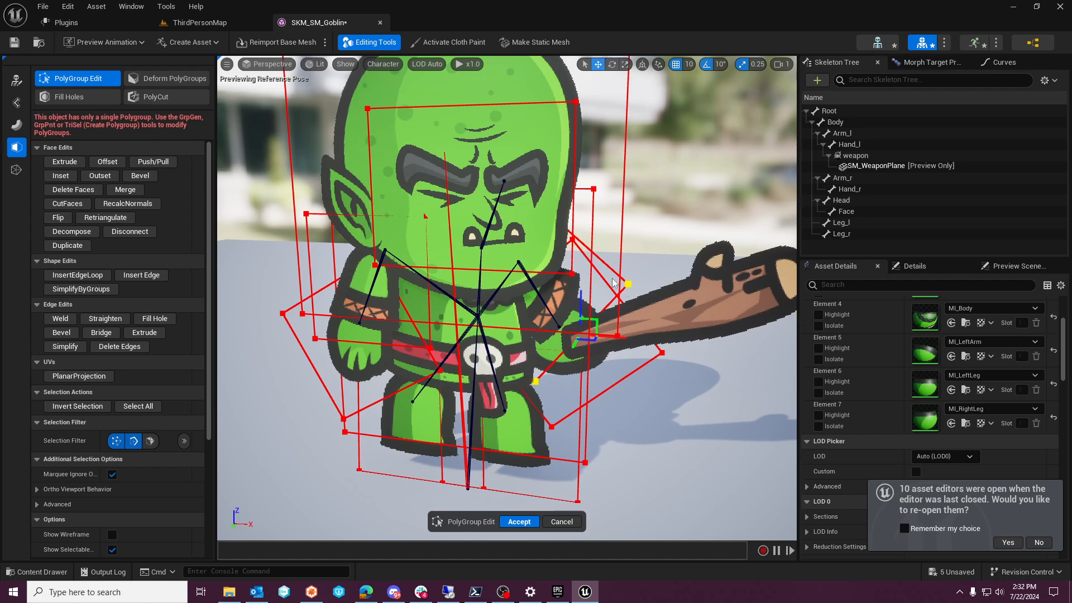
drag(528, 205, 558, 219)
drag(507, 176, 484, 331)
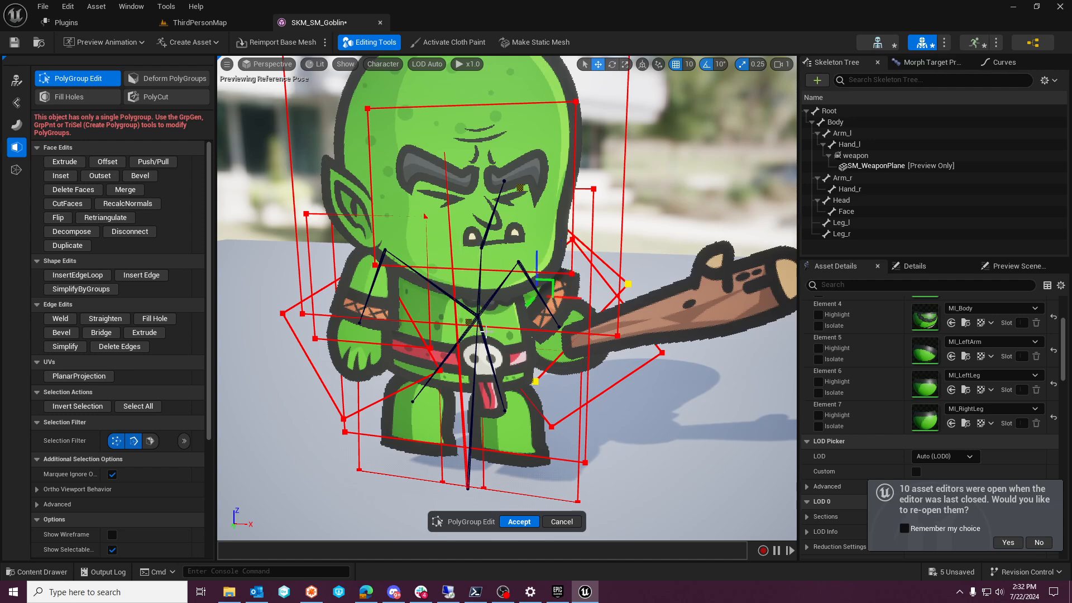
Undo the large trial move, remove the stray vertex from the selection, and shift the club-side arm plane slightly outward
mouse_move(572, 303)
mouse_down()
mouse_move(664, 308)
mouse_move(642, 316)
mouse_move(645, 340)
mouse_move(628, 352)
mouse_move(587, 293)
mouse_up()
key(ctrl+z)
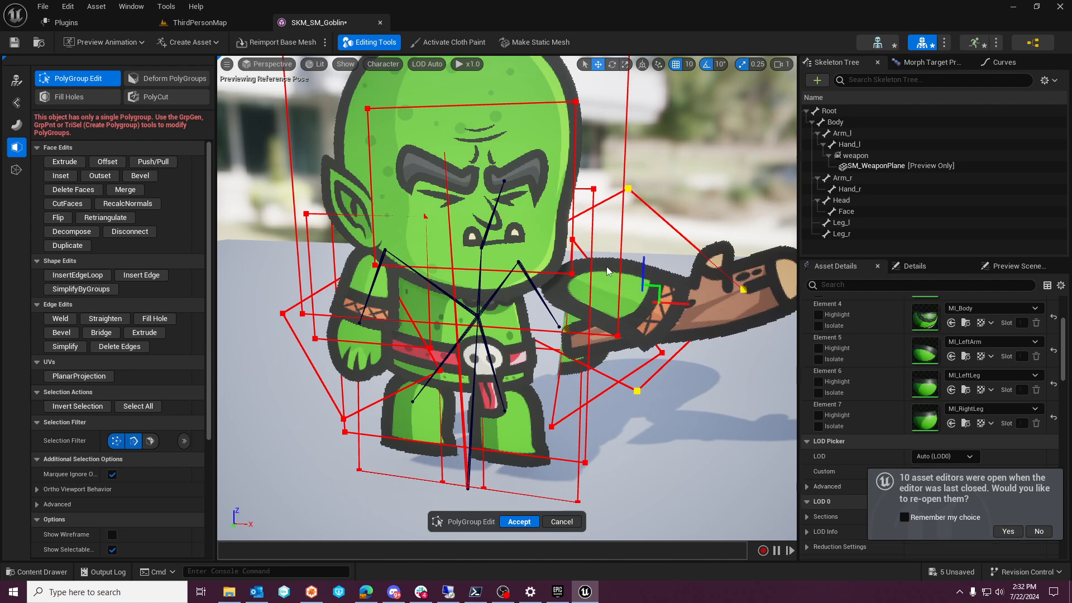
drag(433, 235, 482, 301)
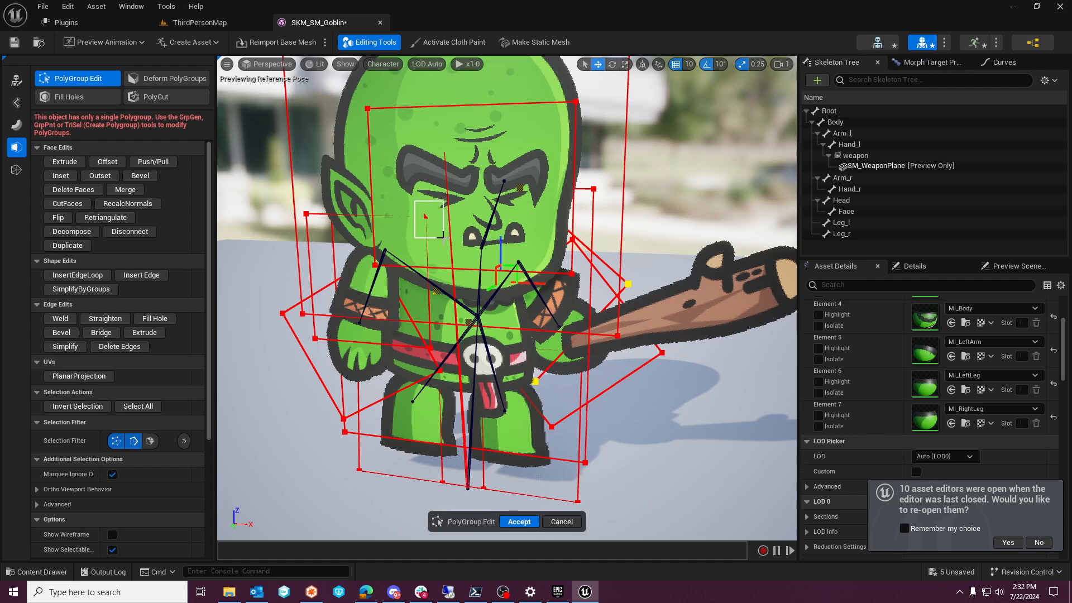
ctrl+click(427, 215)
mouse_move(556, 295)
mouse_down()
mouse_move(603, 299)
mouse_move(553, 302)
mouse_move(563, 309)
mouse_up()
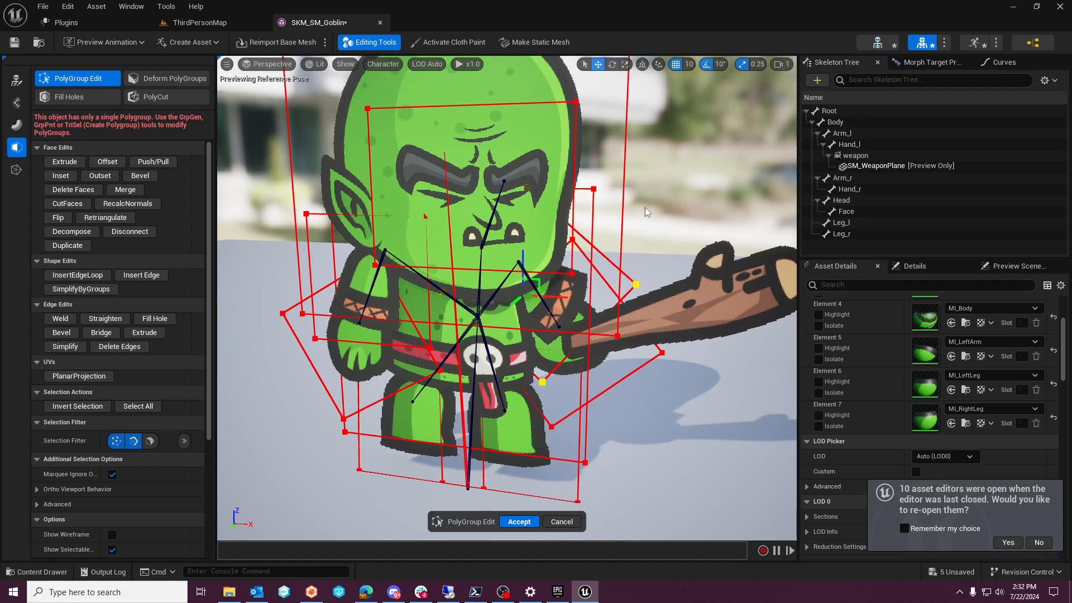
Rotate the club-side arm plane slightly so its outer edge tilts downward, and accept the PolyGroup edit
click(612, 64)
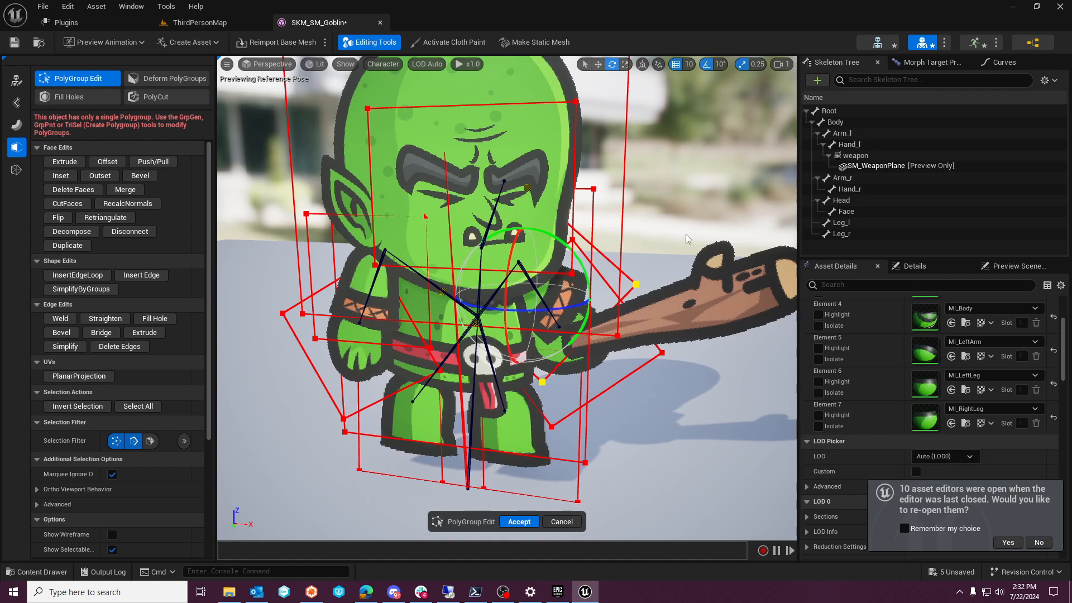
alt+drag(693, 241, 699, 216)
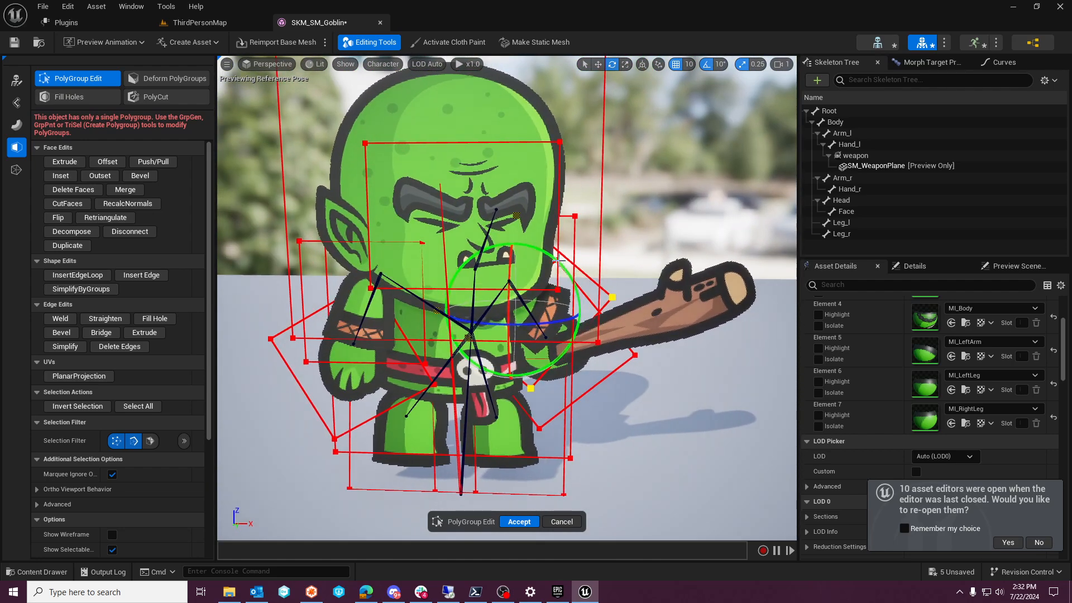
drag(563, 262, 575, 279)
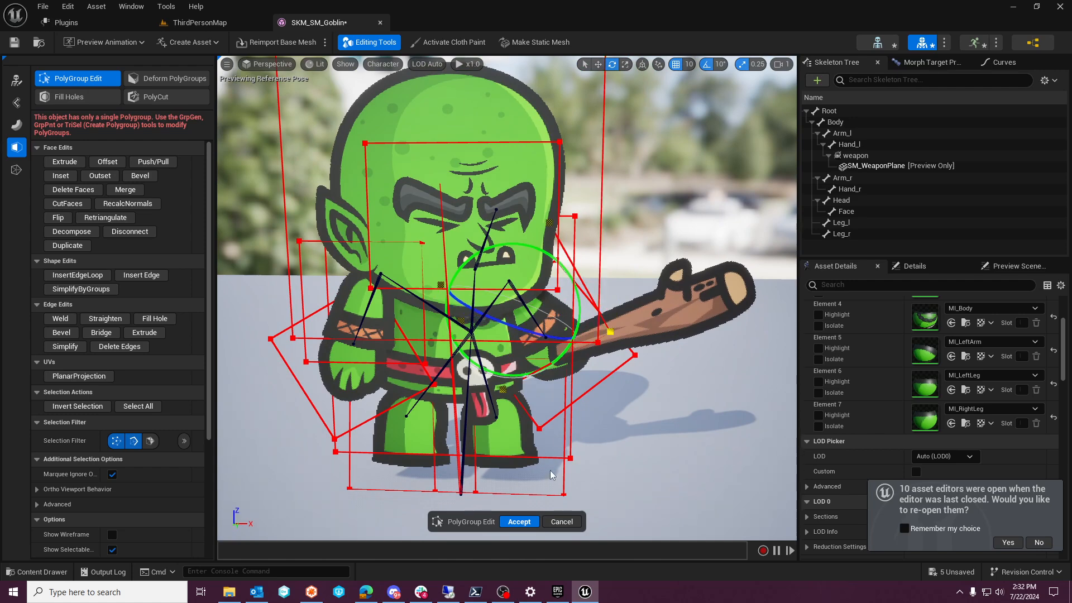
click(510, 522)
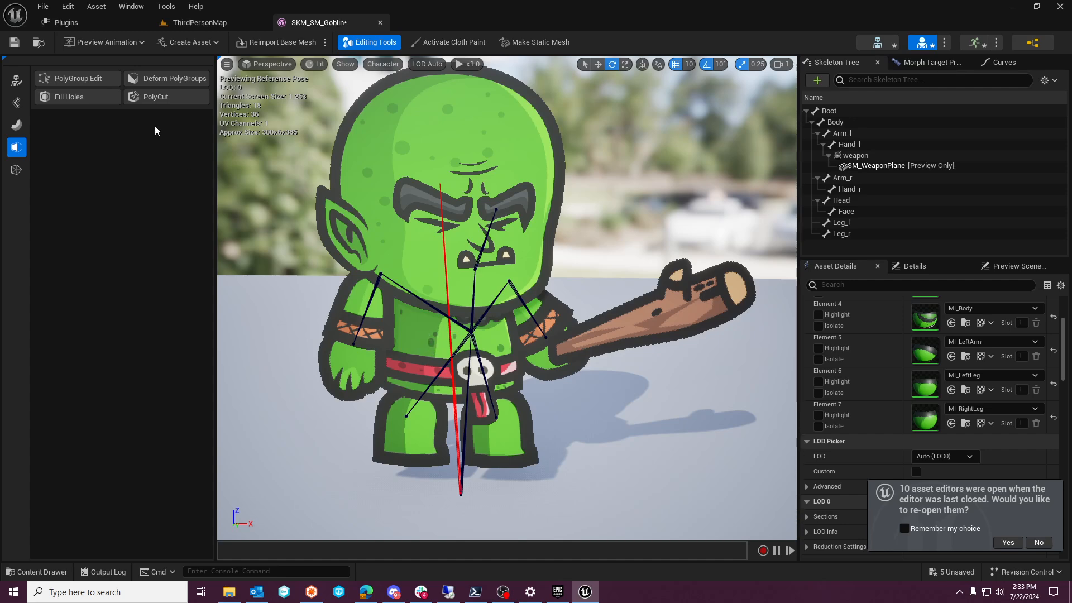
Start another PolyGroup Edit and move the body plane's bottom edge slightly downward
click(79, 82)
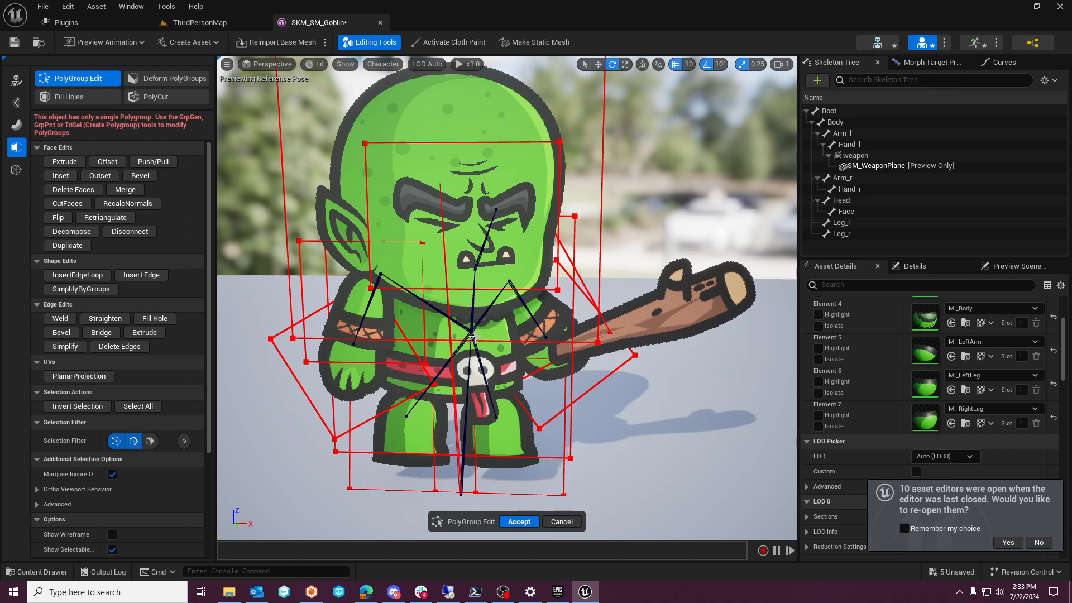
drag(337, 212, 580, 484)
click(338, 454)
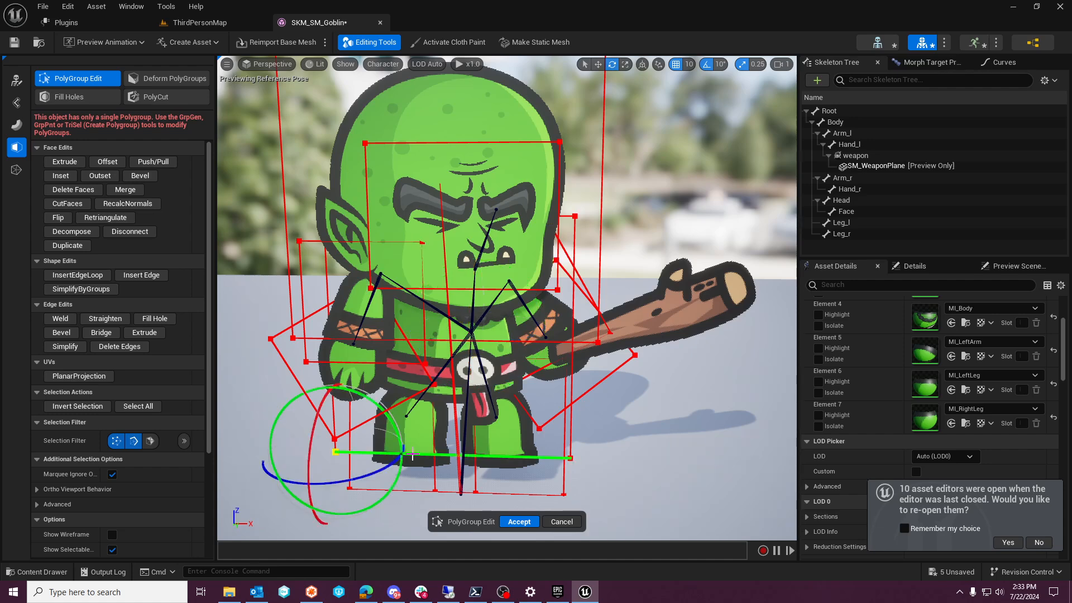
shift+click(570, 457)
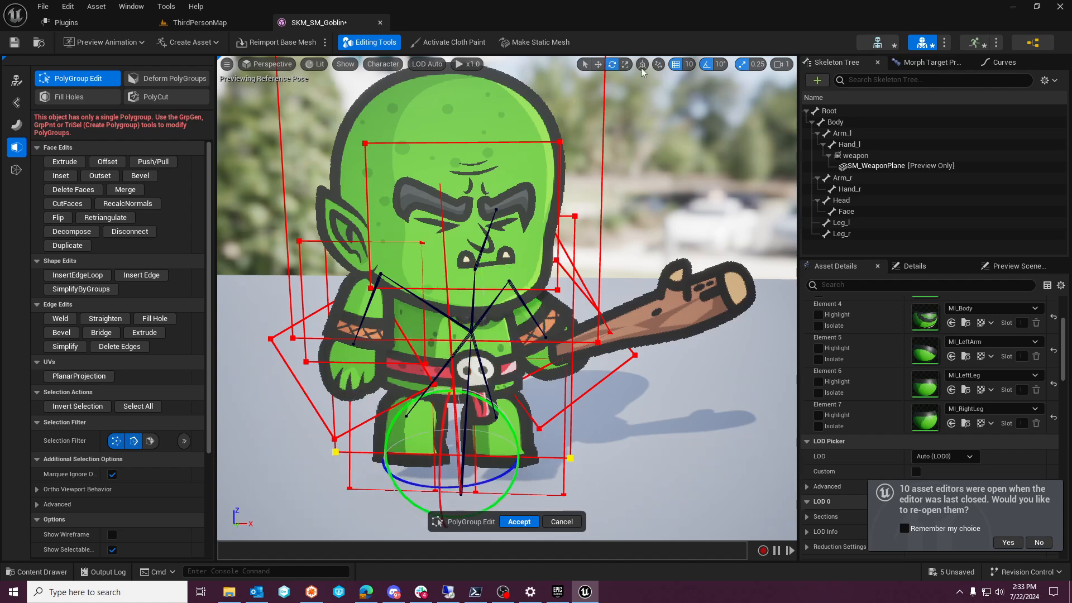
click(599, 65)
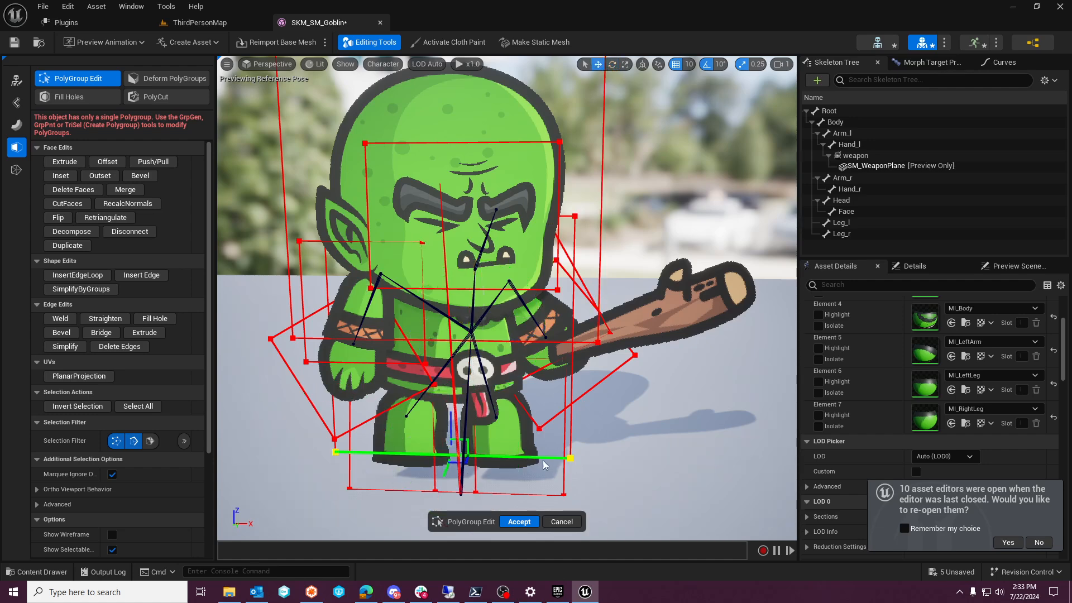
click(507, 454)
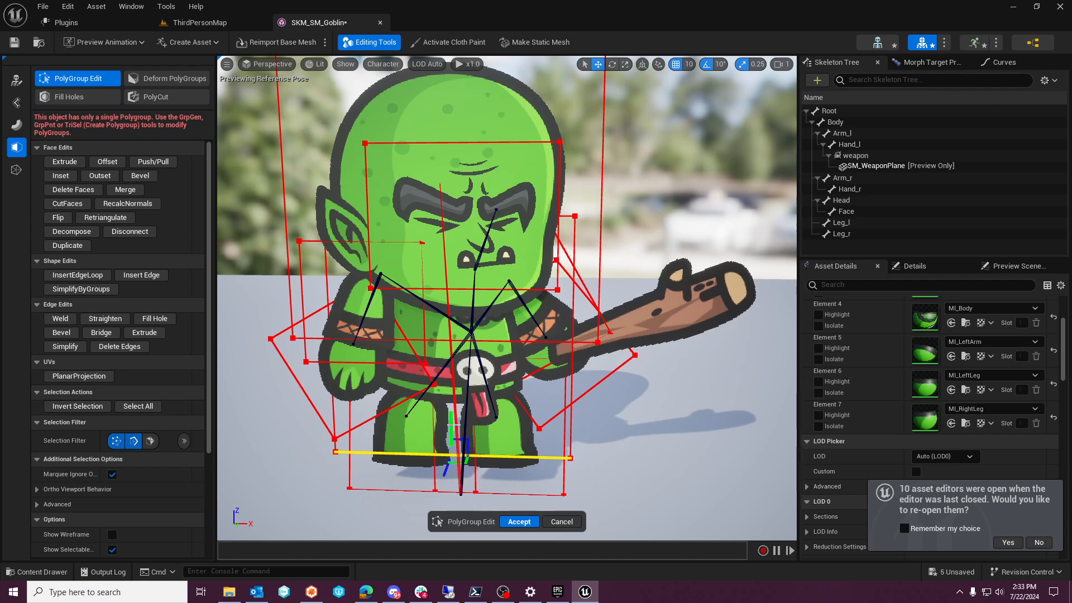
mouse_move(453, 426)
mouse_down()
mouse_move(450, 407)
mouse_move(445, 437)
mouse_up()
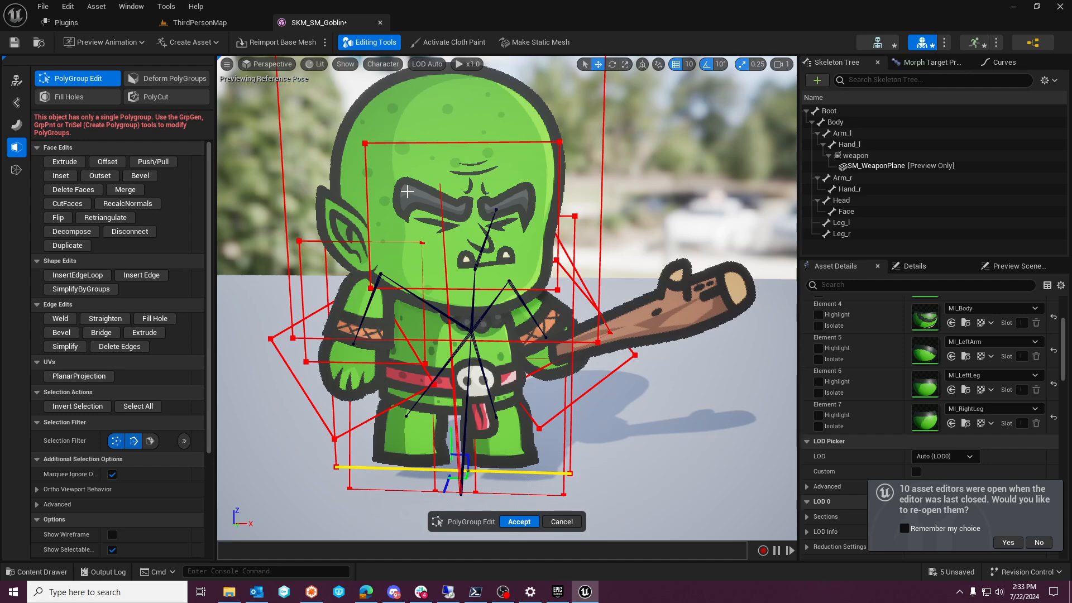
Select only the two top corner vertices of the body plane and lower them slightly
drag(313, 190, 591, 224)
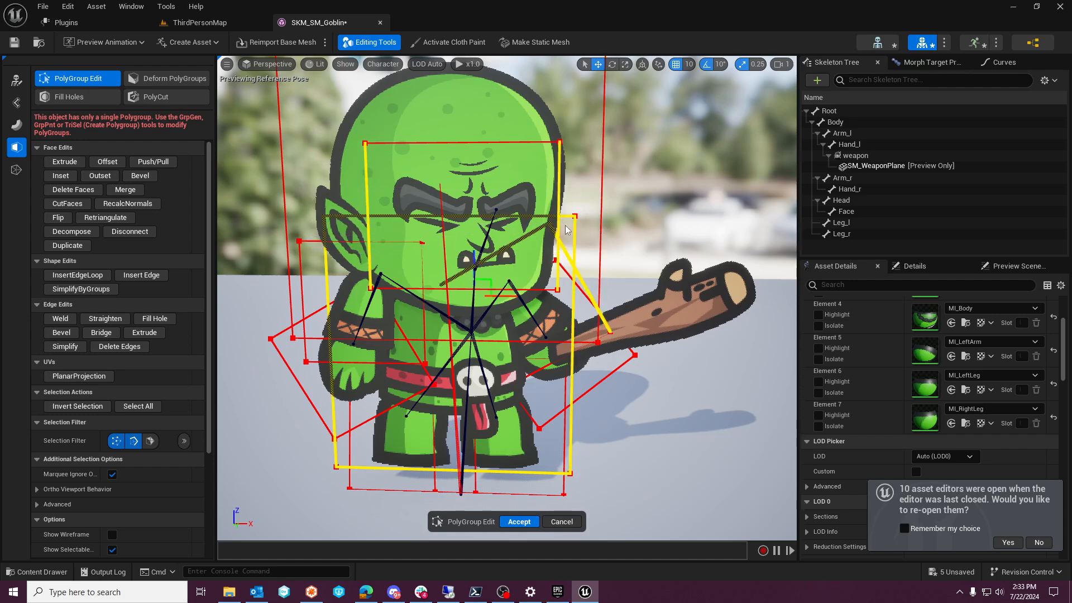
click(574, 222)
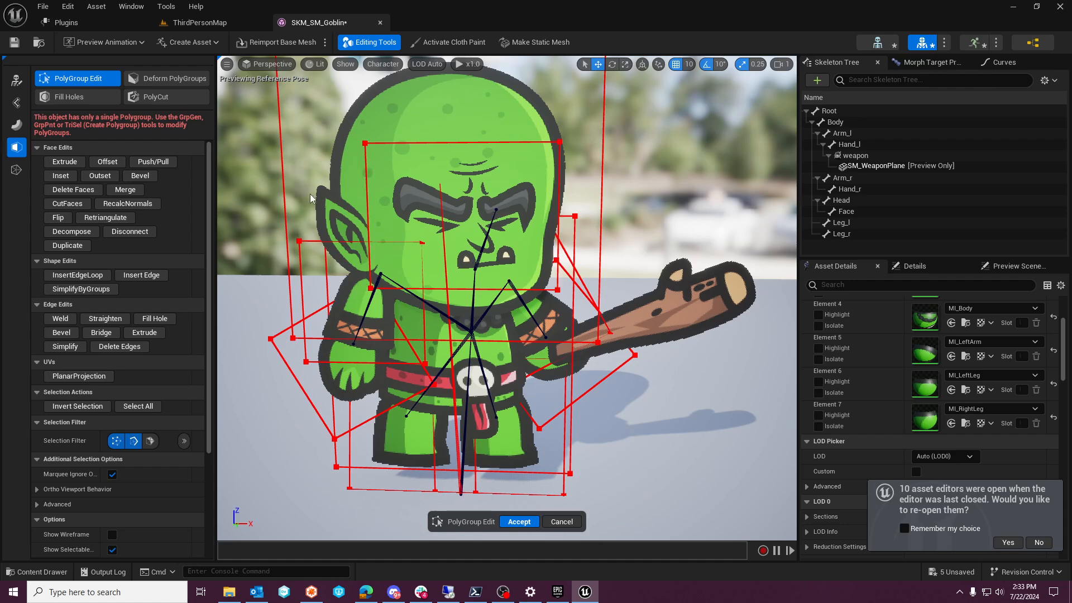
drag(311, 199, 590, 230)
mouse_move(484, 182)
mouse_down()
mouse_move(471, 207)
mouse_move(477, 190)
mouse_up()
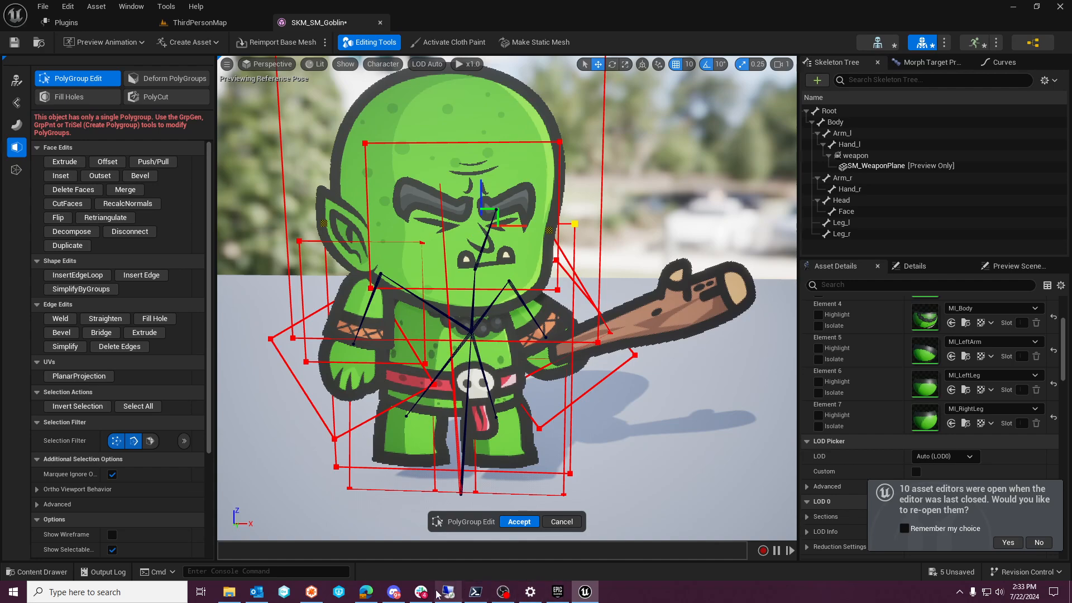
Switch to the browser and compare the mesh with the goblin artwork on the CraftPix page
click(367, 594)
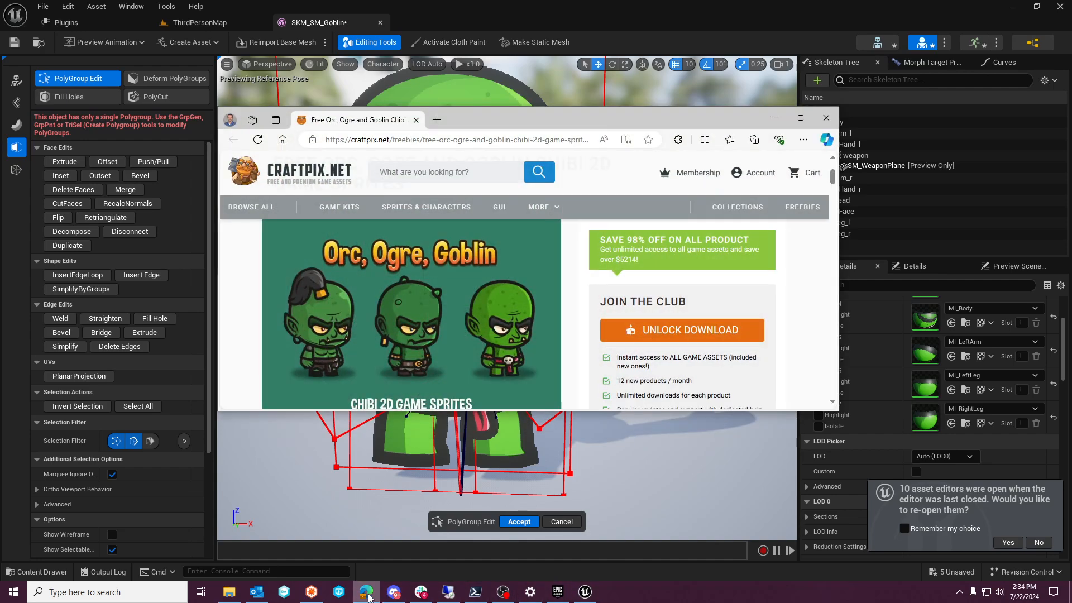
click(368, 594)
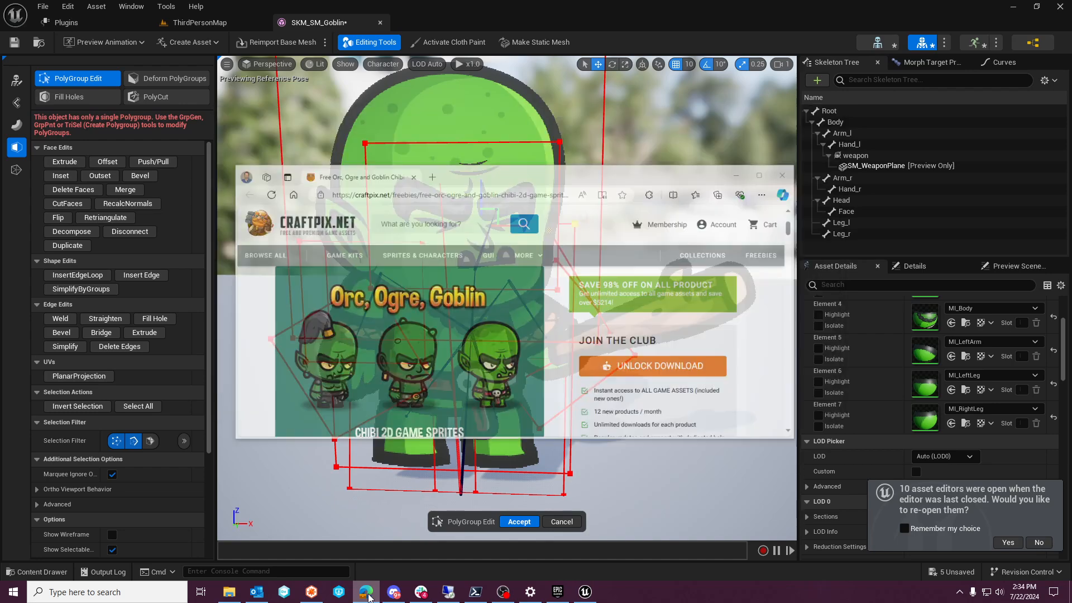
click(367, 595)
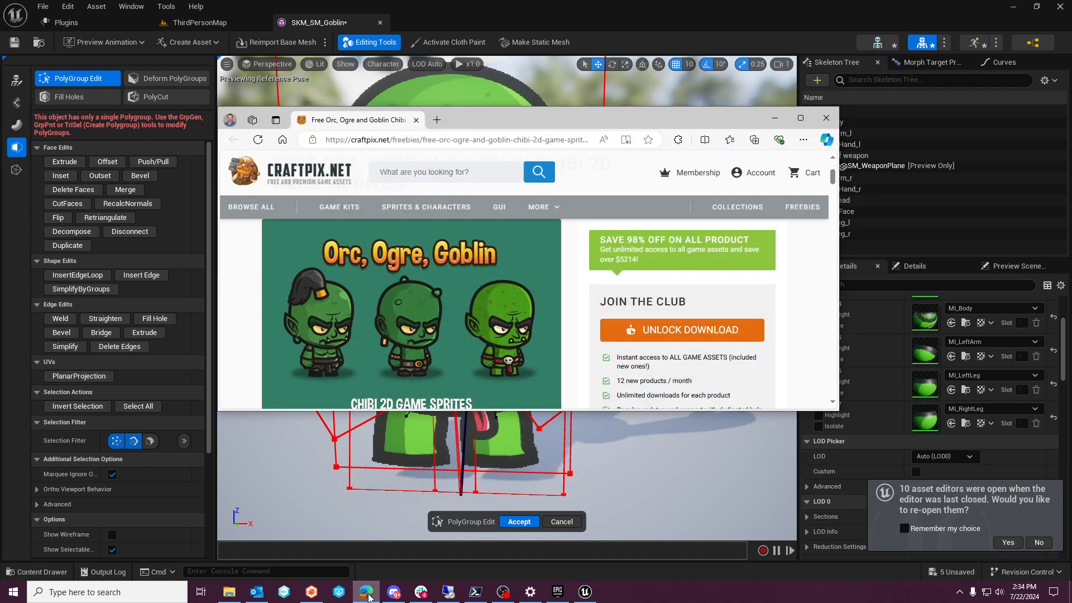
Check the mesh against the CraftPix goblin artwork once more and accept the PolyGroup edit
click(367, 594)
click(367, 594)
click(368, 594)
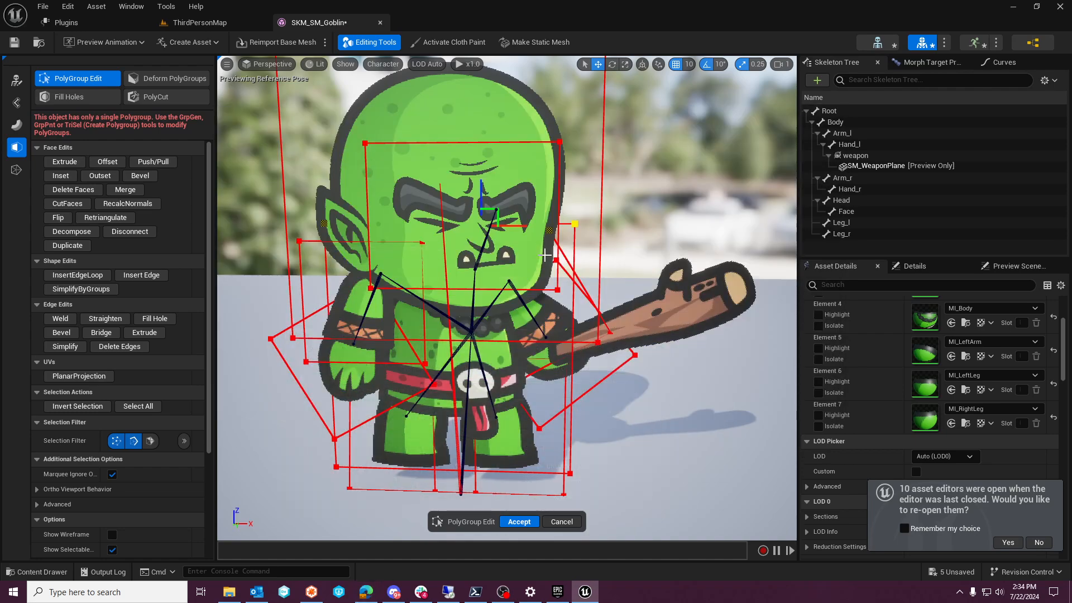
click(530, 523)
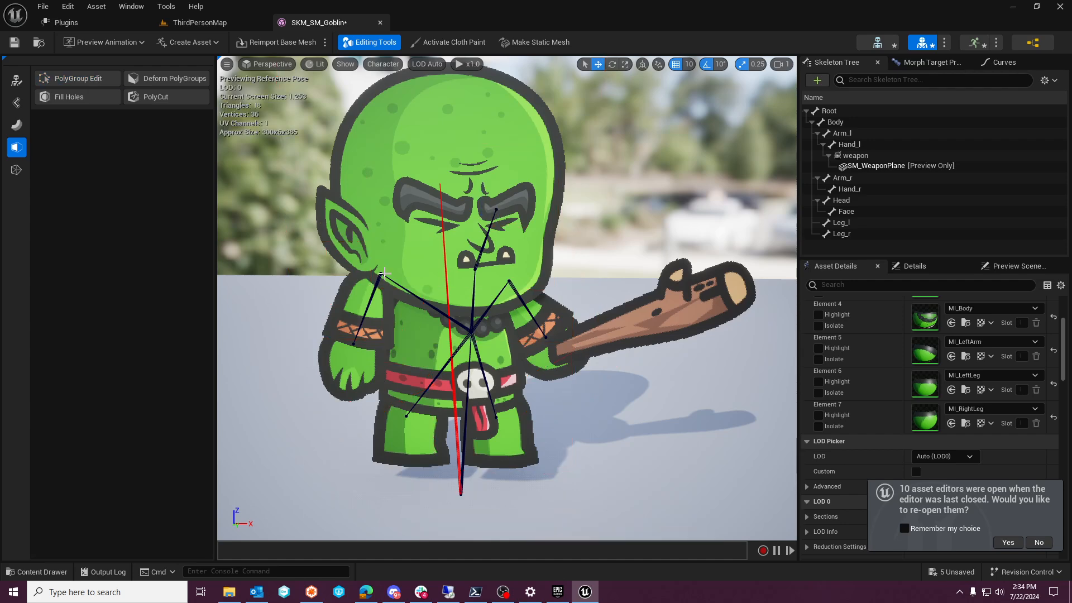
Check the material assigned to the goblin's eyes and compare the face with the CraftPix artwork
click(23, 81)
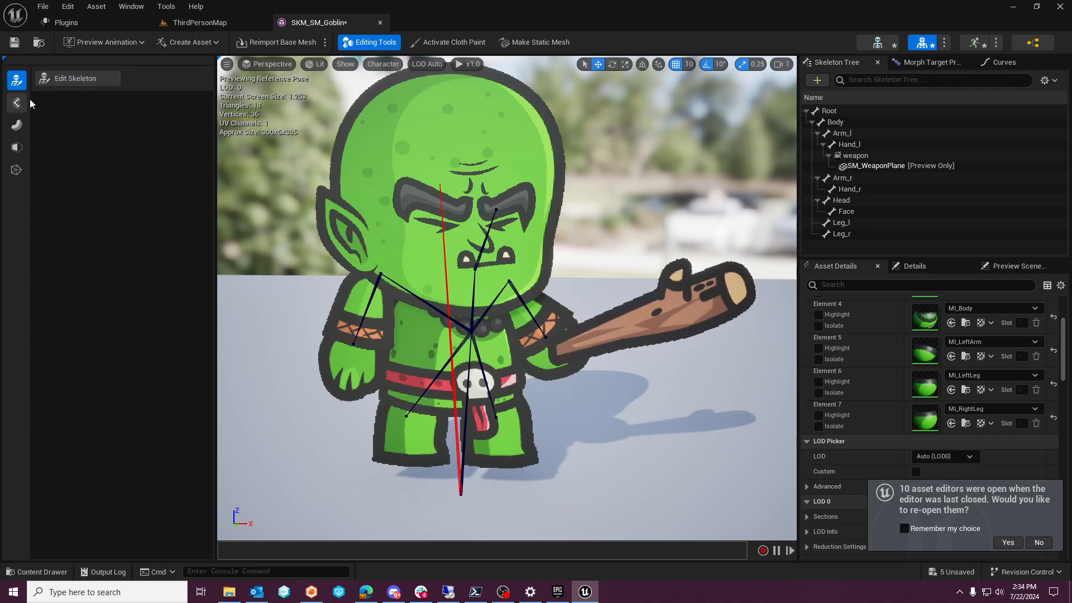
scroll(944, 347, up, 3)
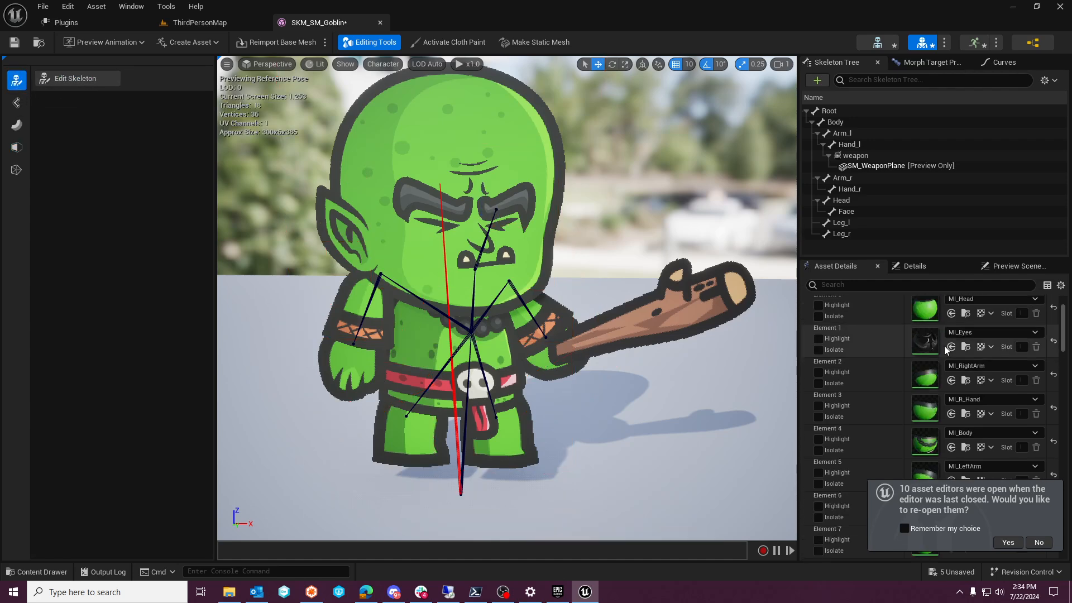
click(969, 368)
click(970, 368)
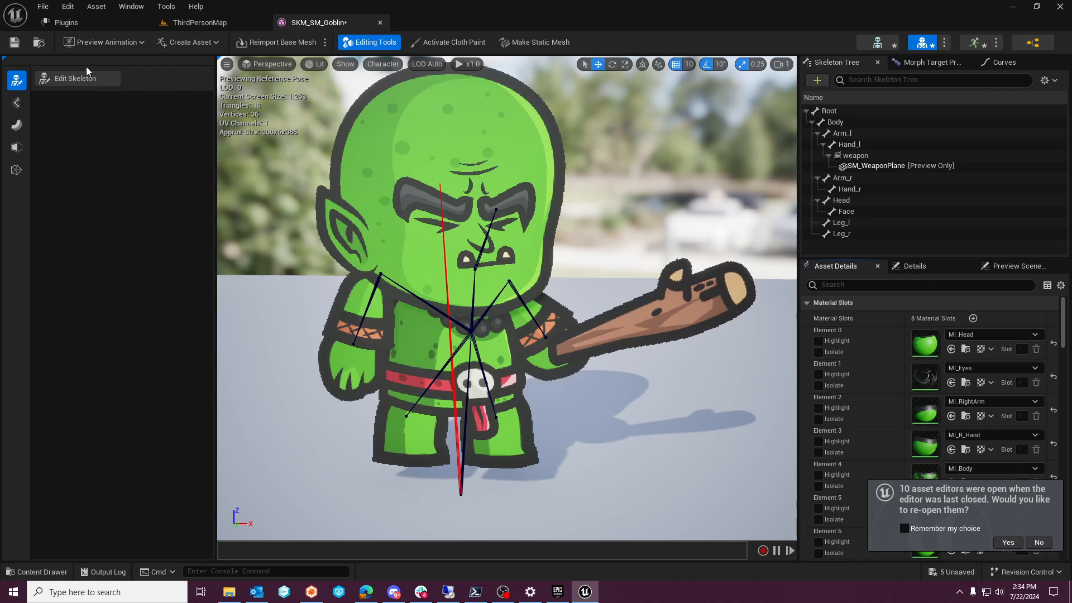
click(367, 593)
click(367, 593)
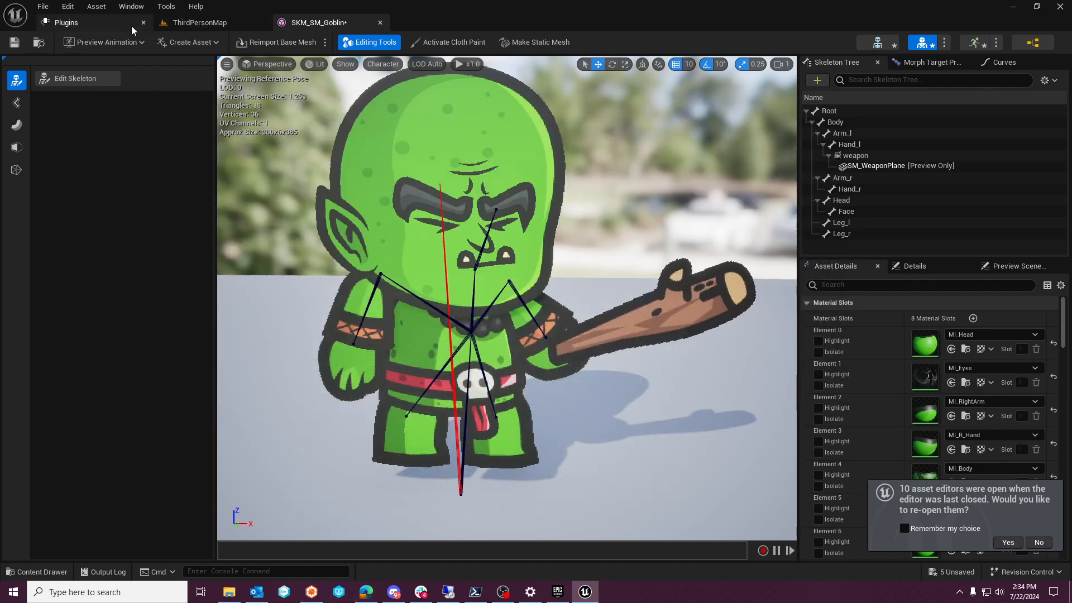
Return to the level editor and look through the face textures in the Goblin Textures folder
click(165, 22)
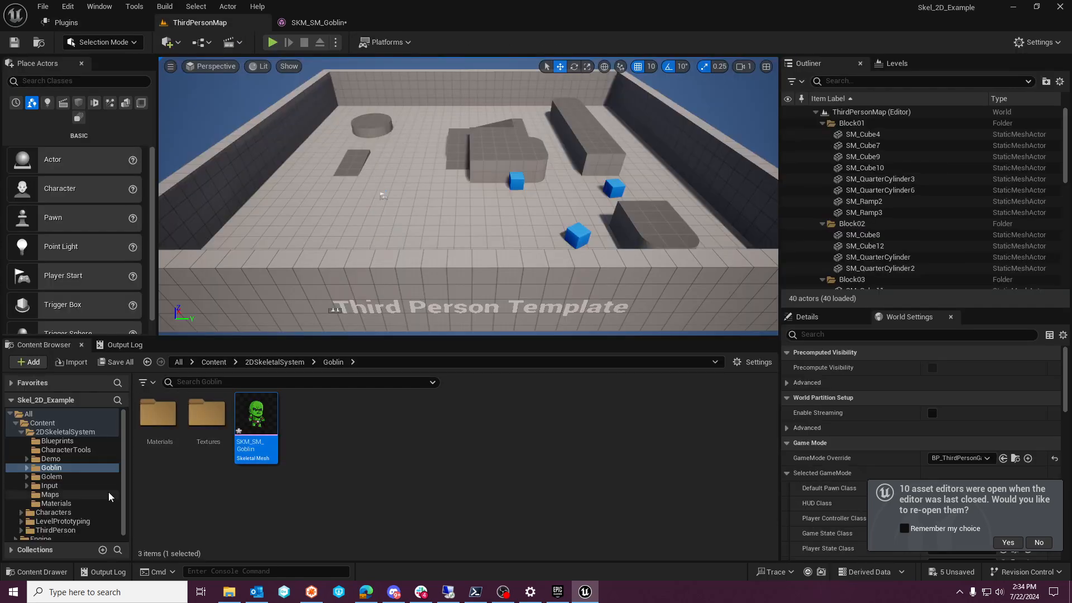
click(27, 468)
click(61, 485)
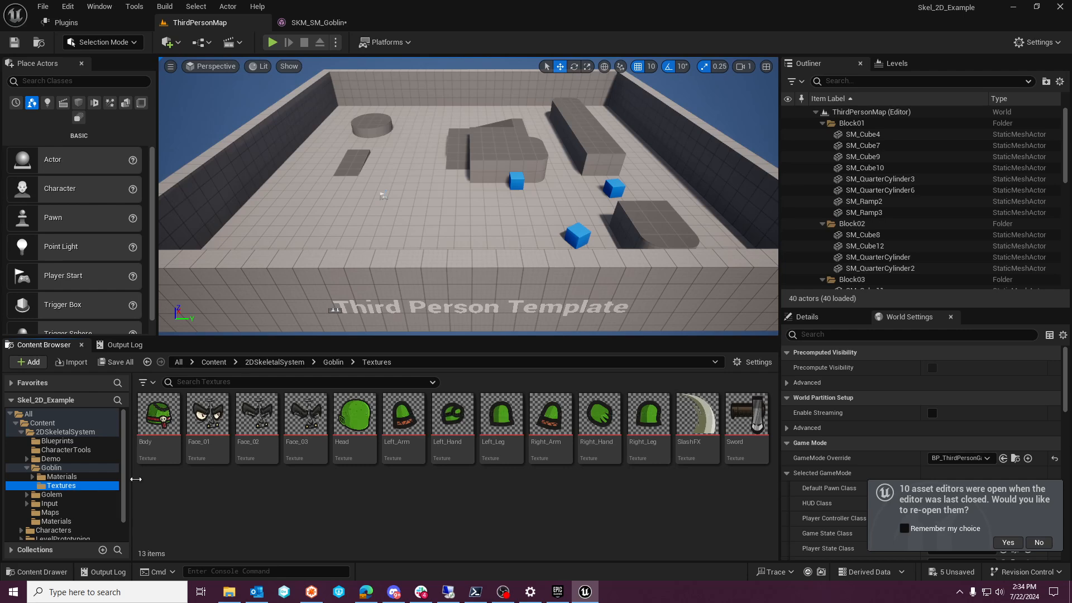
click(225, 431)
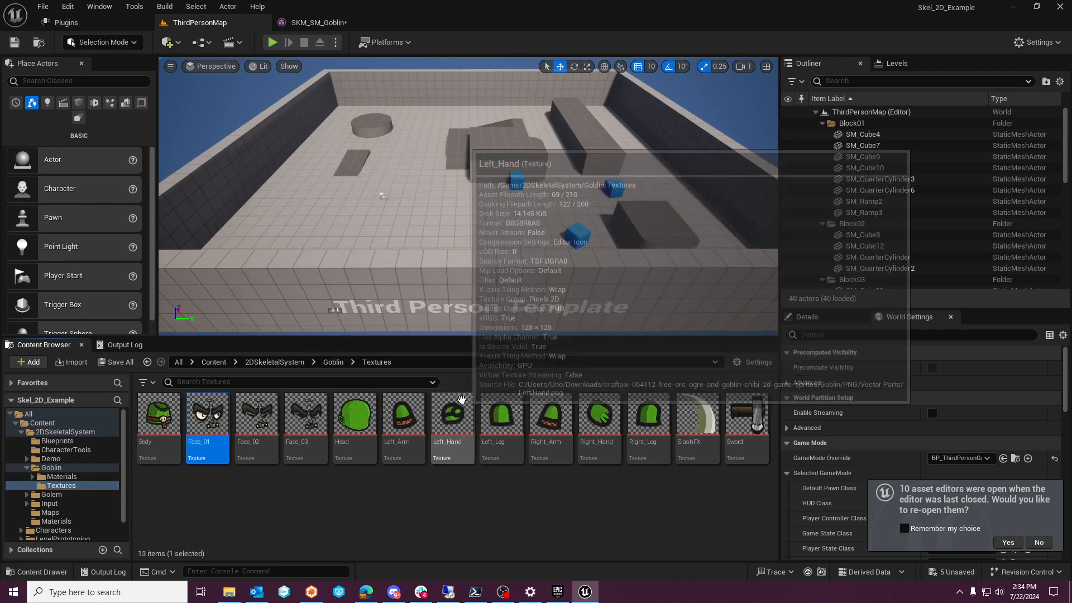
click(53, 459)
click(46, 485)
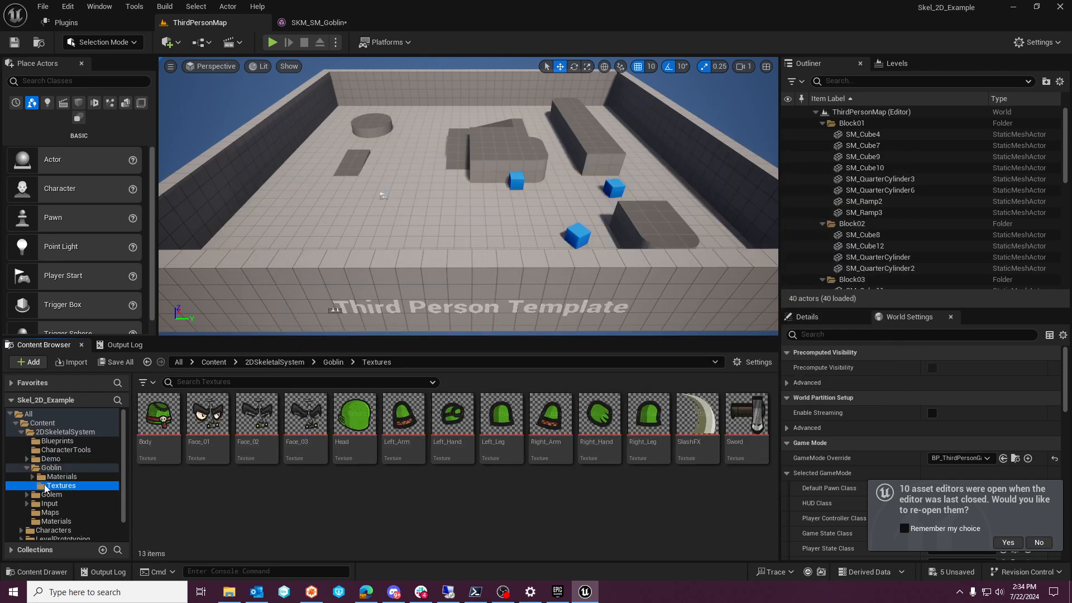
Open MI_Eyes from the Goblin_1 materials folder, set its Texture parameter to Face_01, and save it
click(33, 477)
click(45, 484)
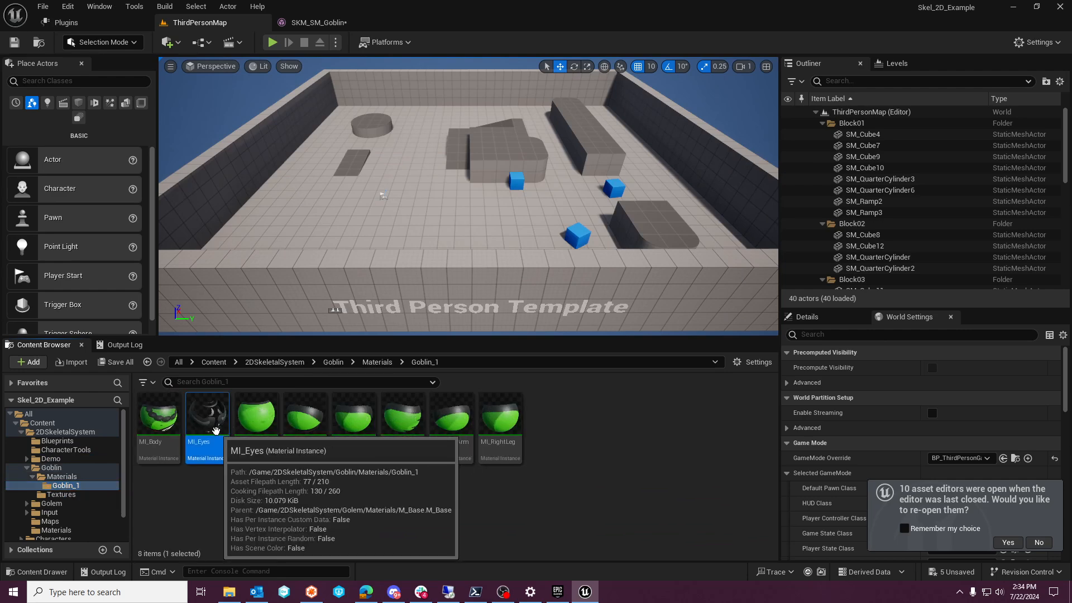
double_click(208, 416)
click(937, 131)
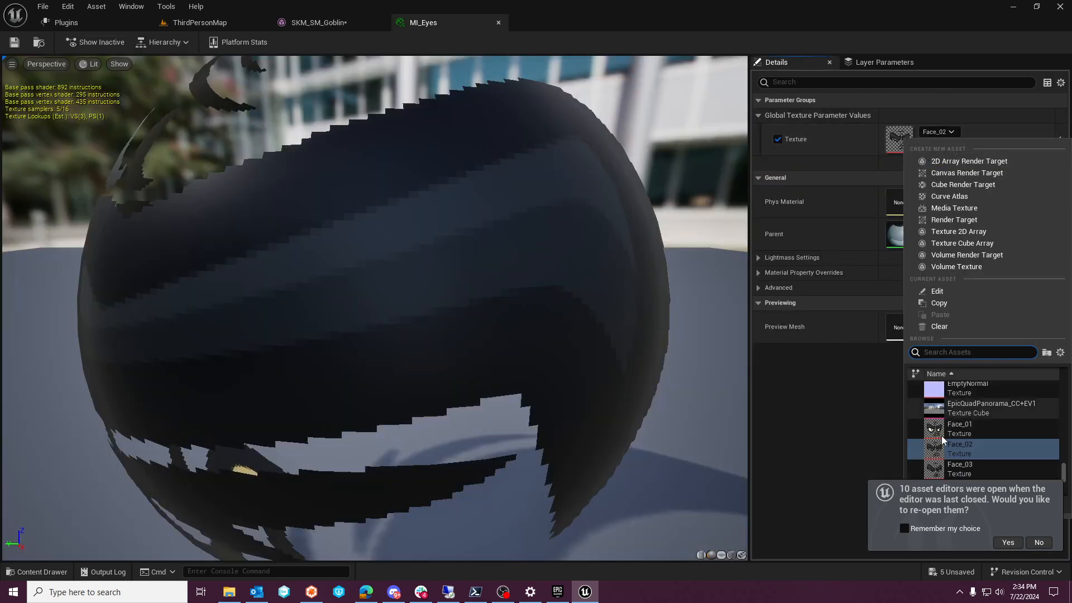
click(956, 433)
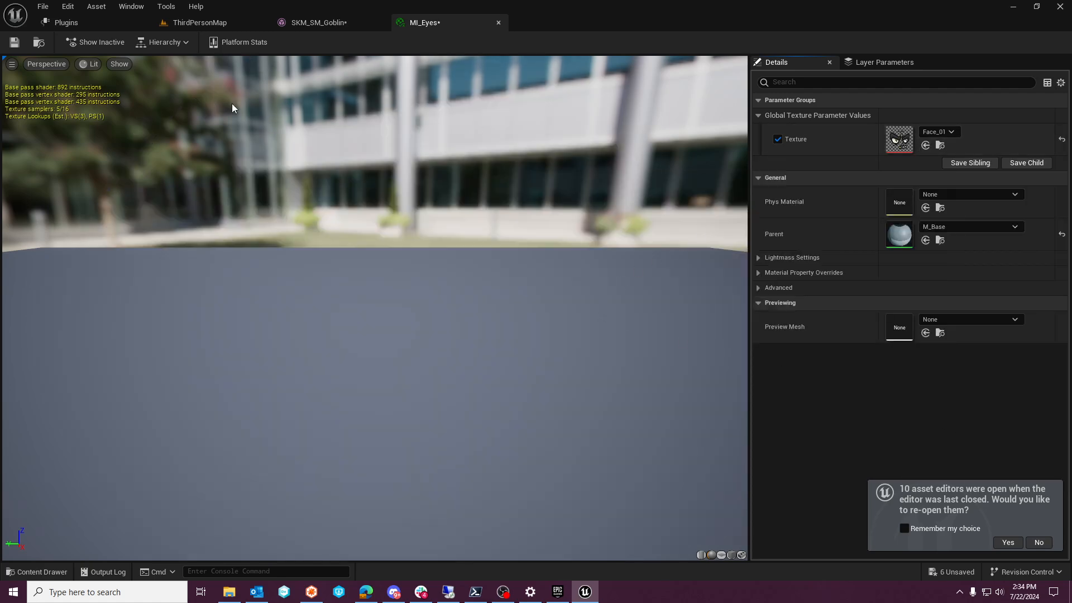
key(ctrl+s)
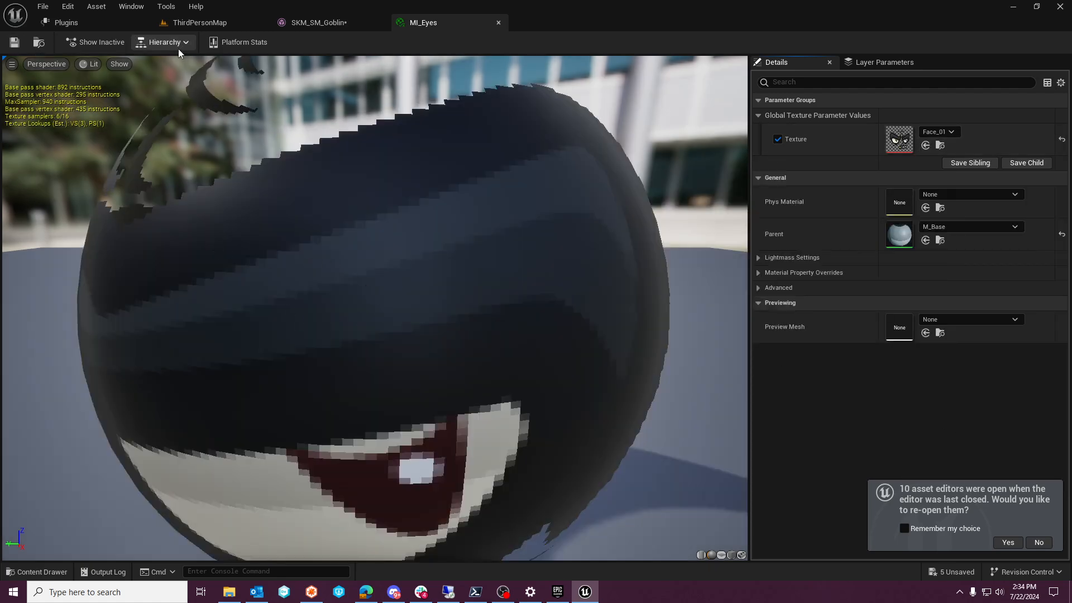
Reopen the SKM_SM_Goblin skeletal mesh from the Goblin folder
click(134, 22)
click(218, 23)
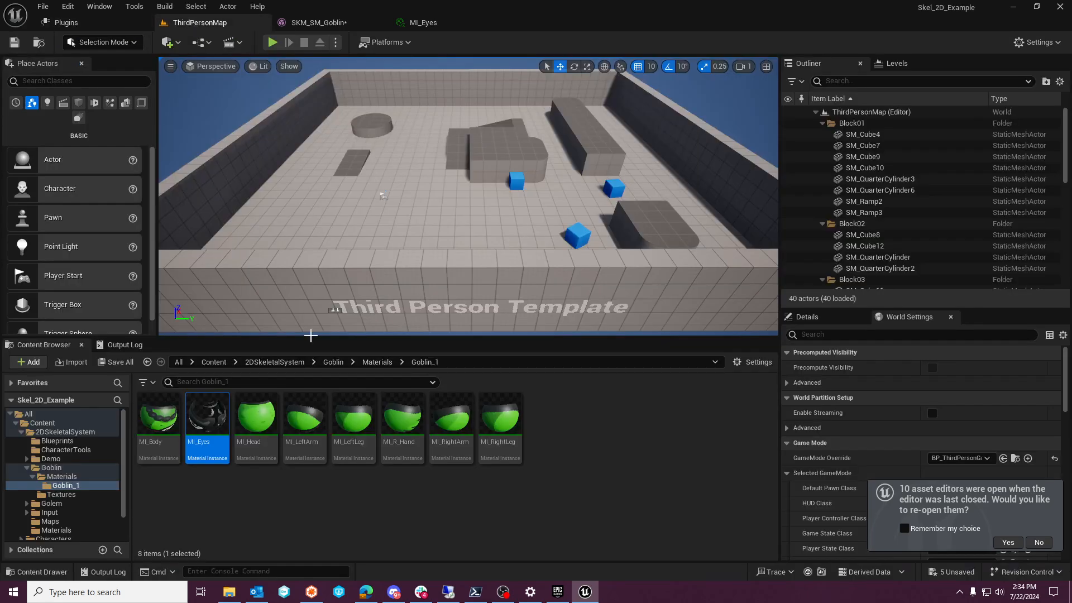
click(68, 504)
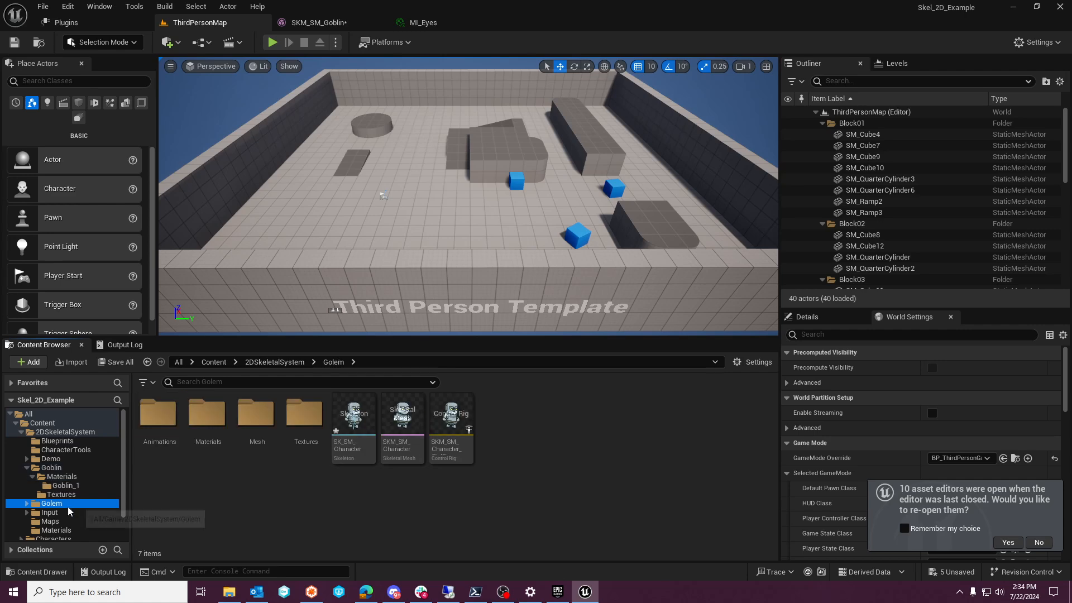
click(65, 471)
double_click(267, 418)
Examine the goblin with its updated face up close and compare it with the CraftPix artwork
mouse_move(542, 219)
right_down()
mouse_move(565, 210)
mouse_move(528, 214)
right_up()
key(s)
right_drag(507, 298, 629, 180)
key(w)
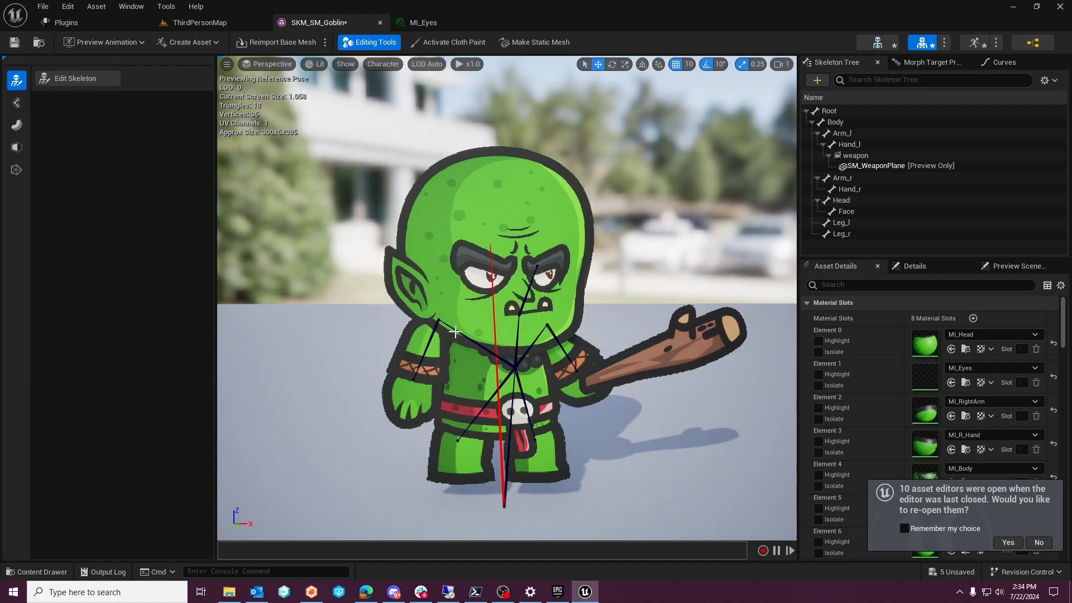
right_drag(530, 295, 451, 313)
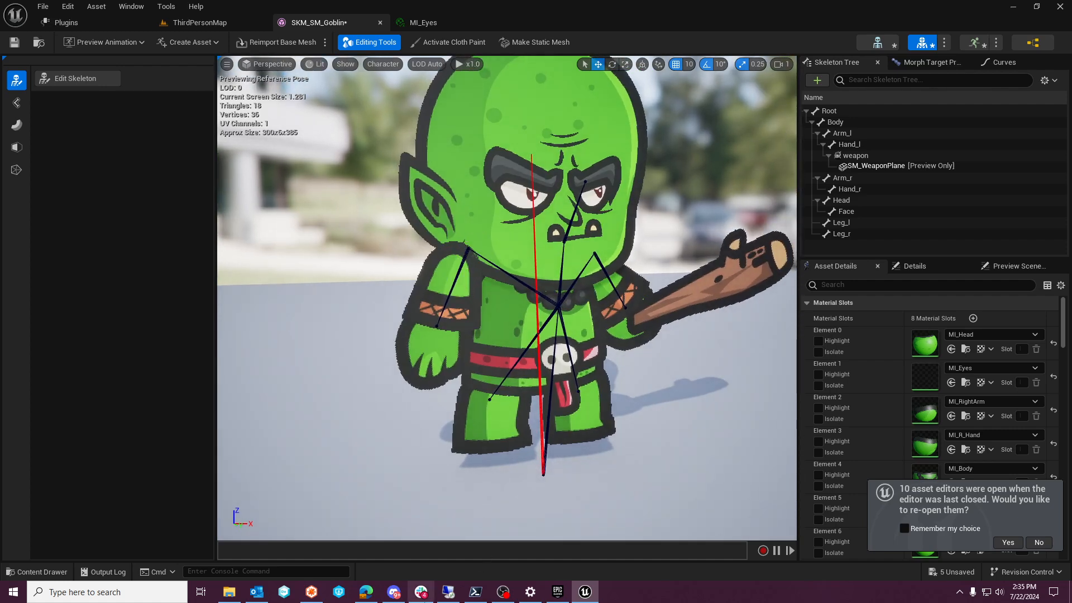
click(377, 595)
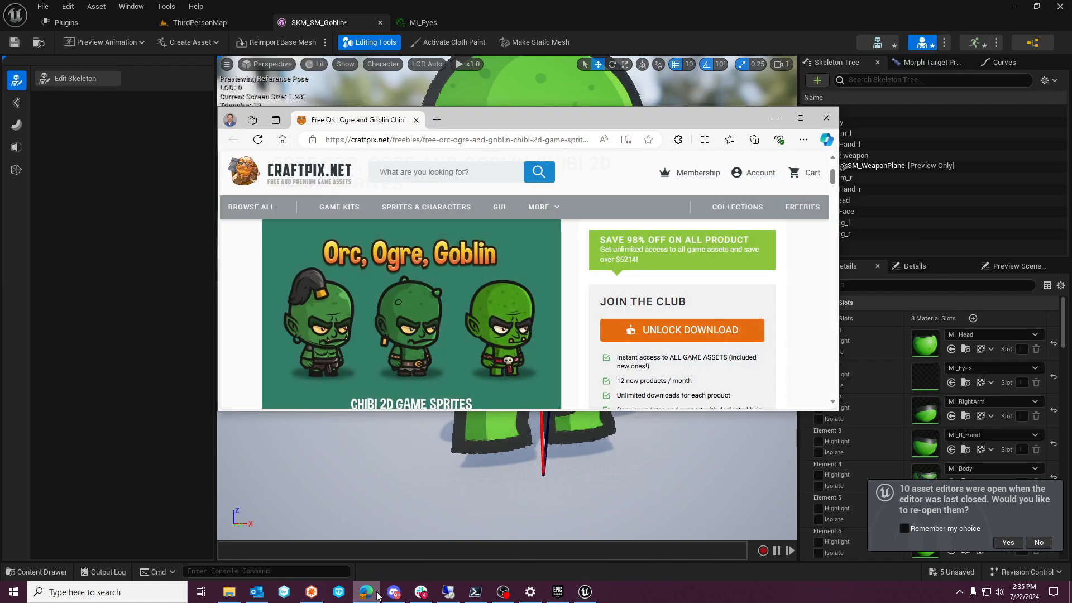
click(376, 596)
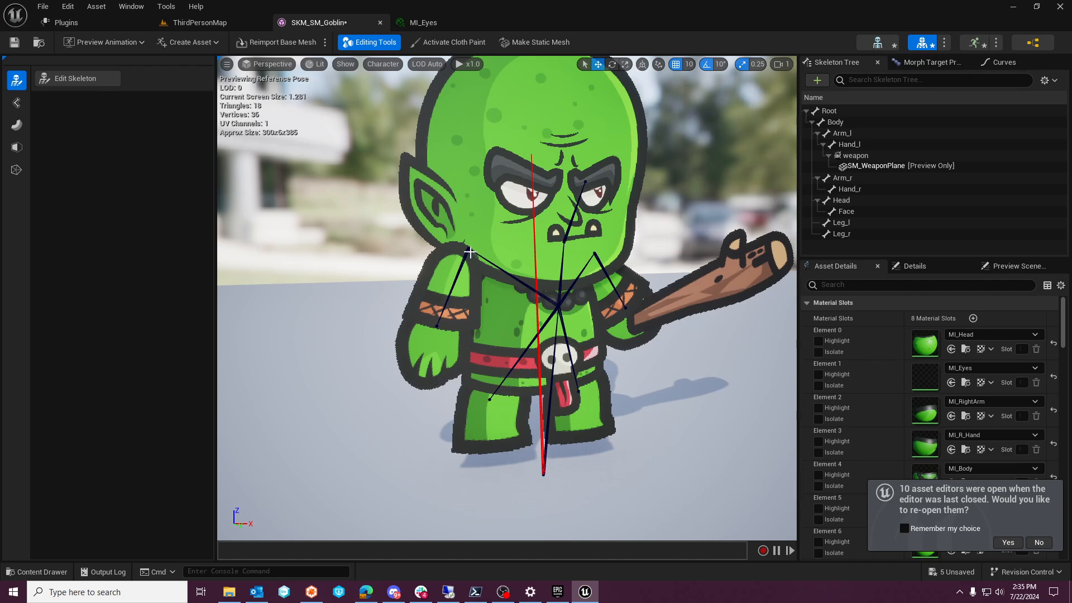
click(366, 593)
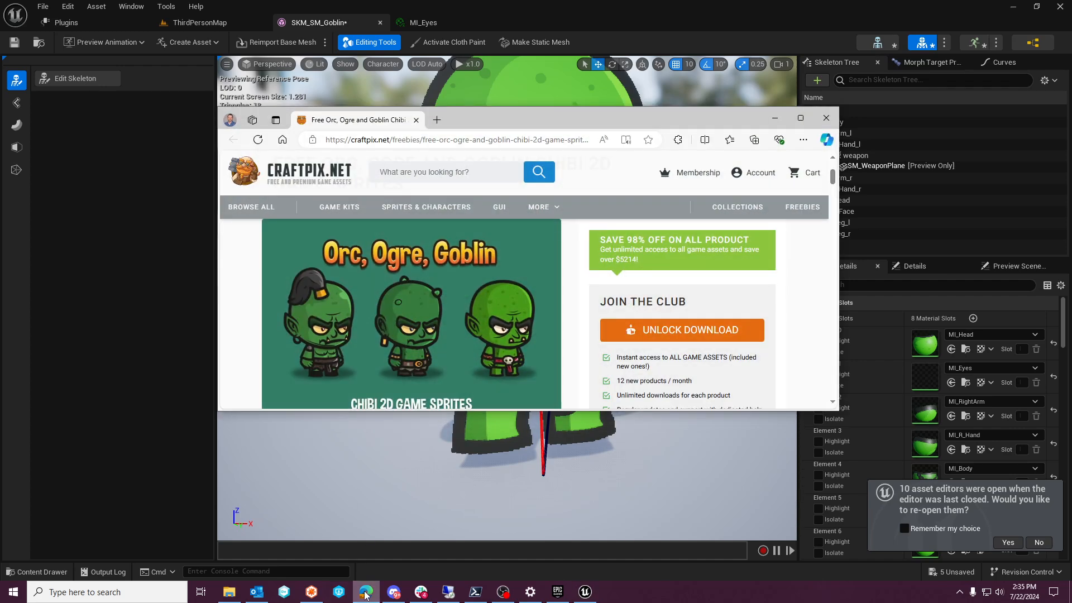
click(366, 594)
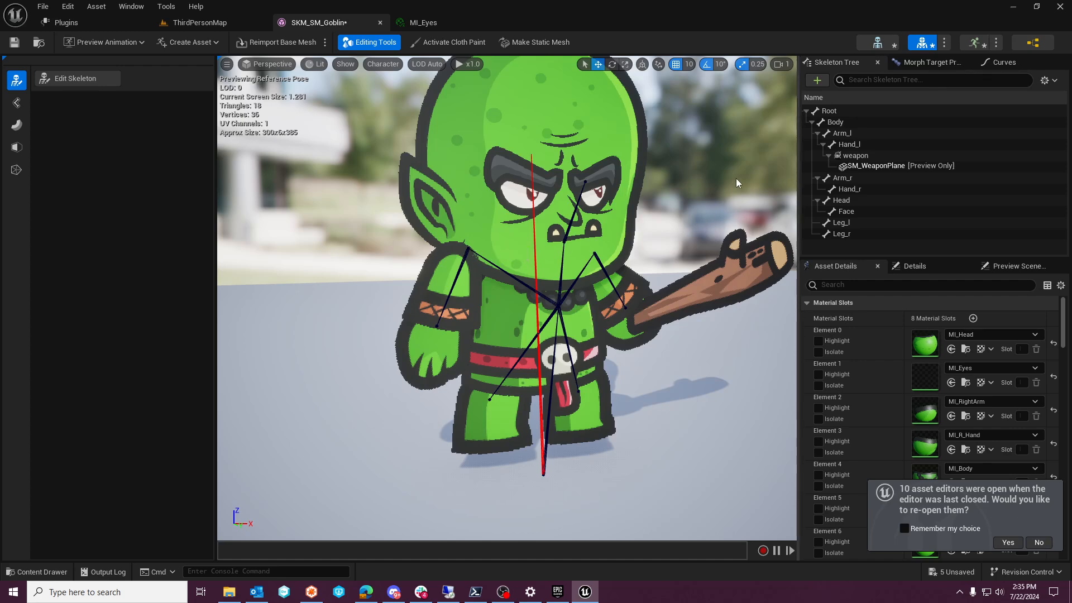
Try shifting the Arm_r bone's Y location to -6.04 and then 1.14 in Edit Skeleton, and cancel the edit
click(76, 78)
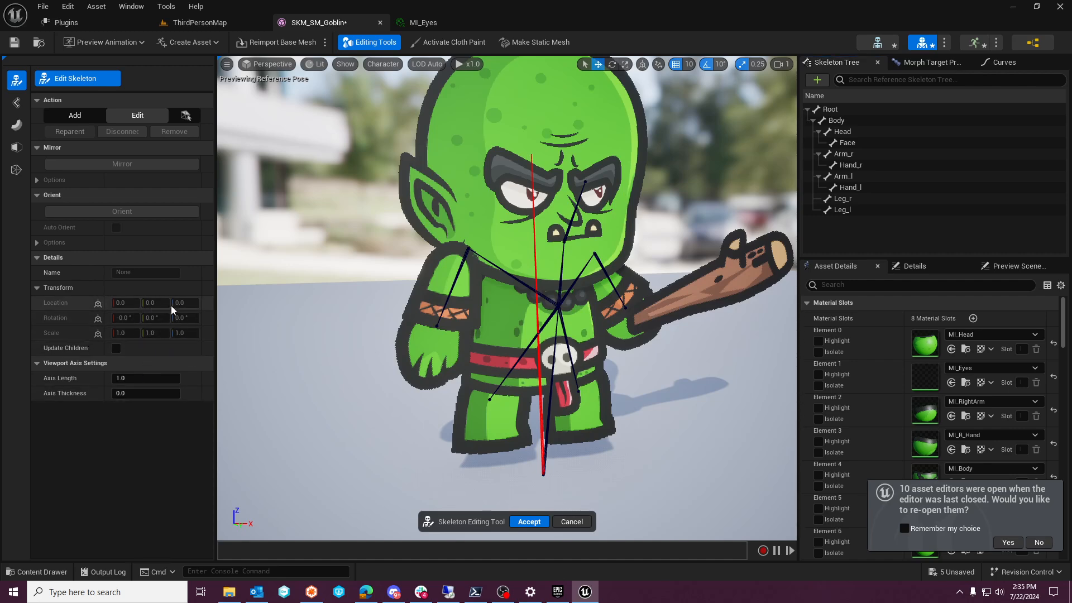
click(82, 83)
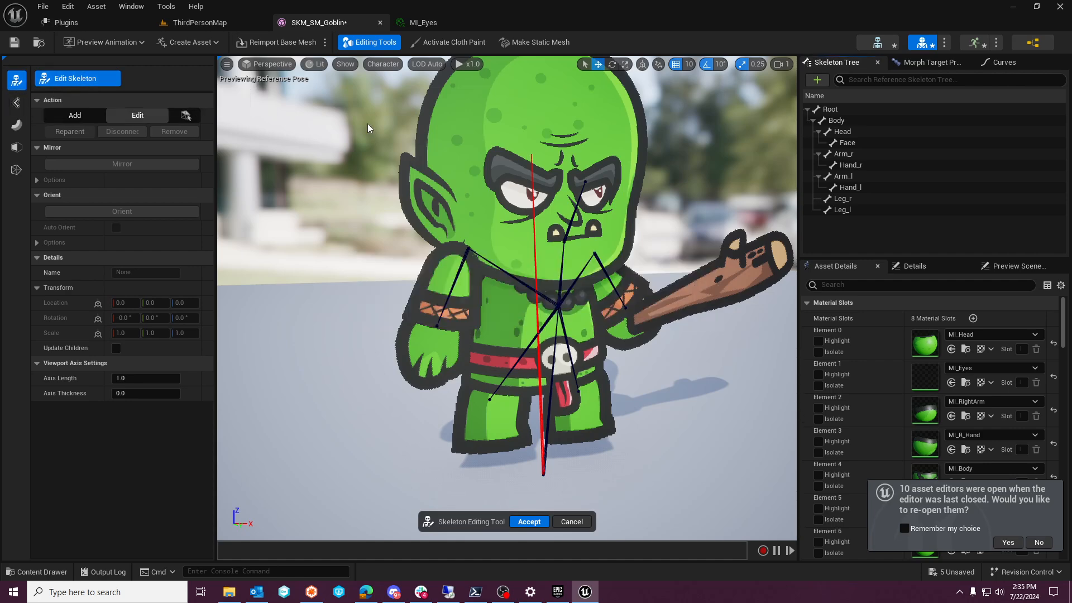
click(852, 180)
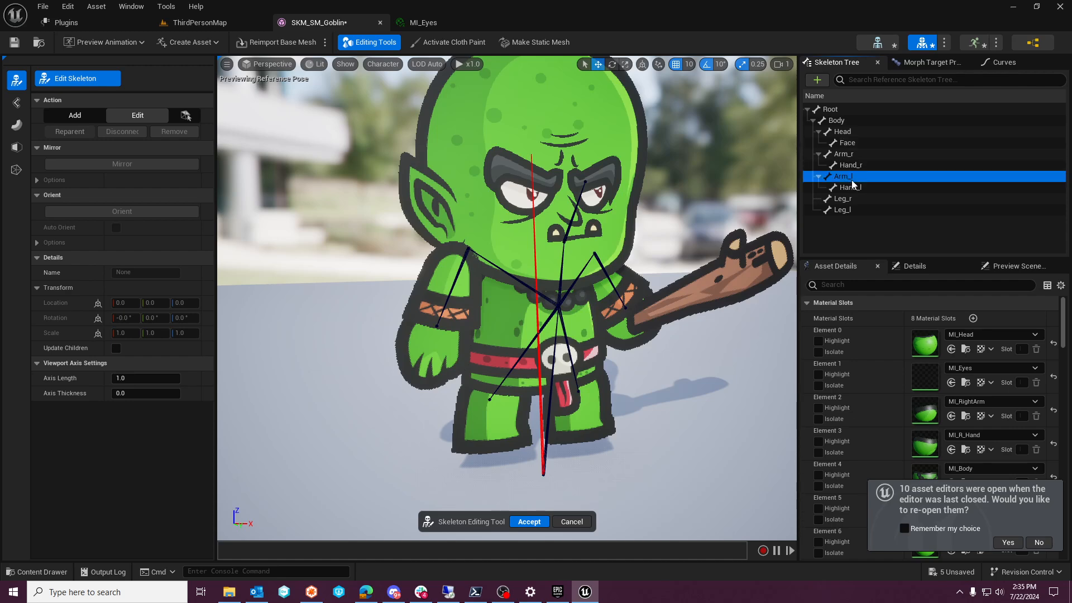
click(845, 154)
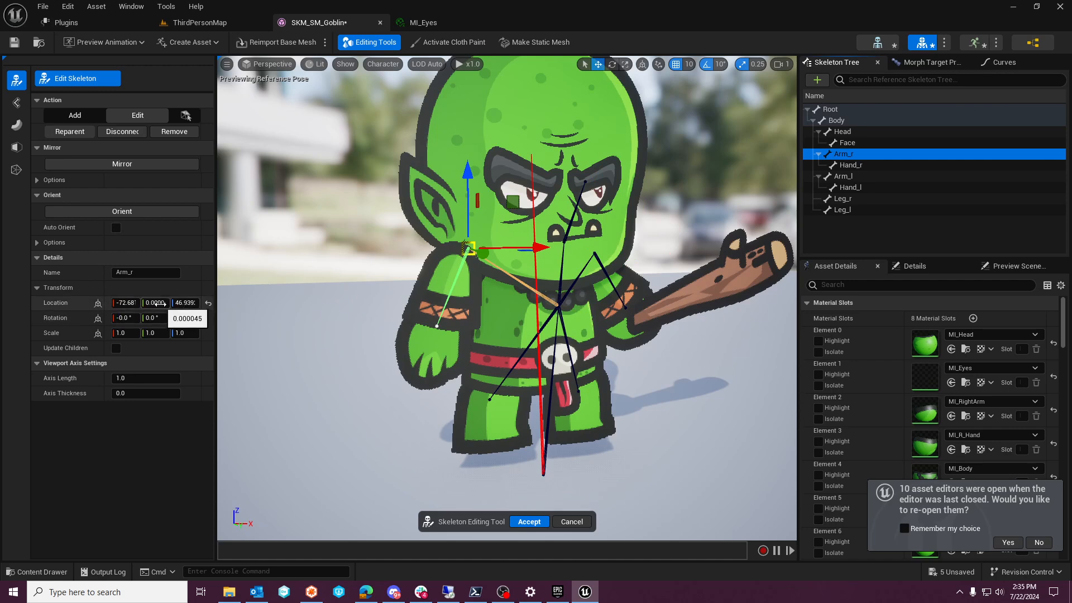
click(157, 302)
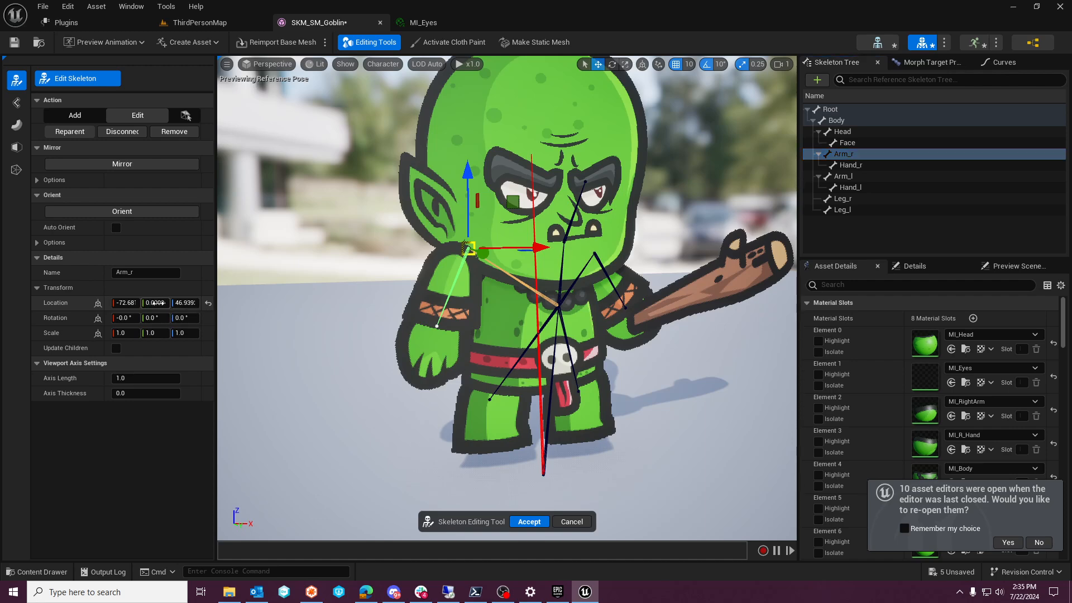
drag(158, 302, 147, 303)
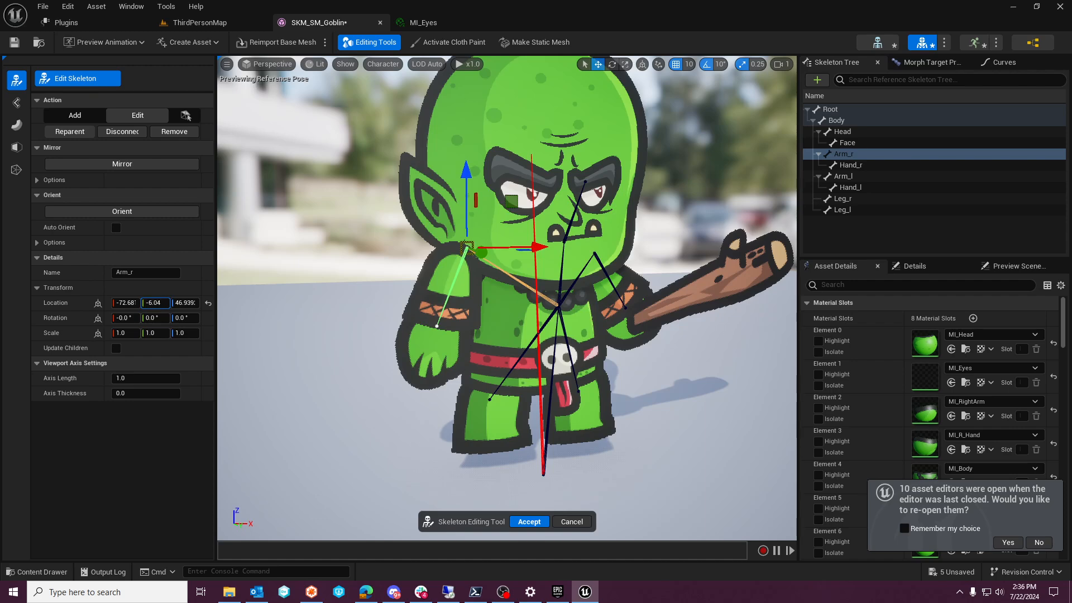
drag(155, 304, 164, 303)
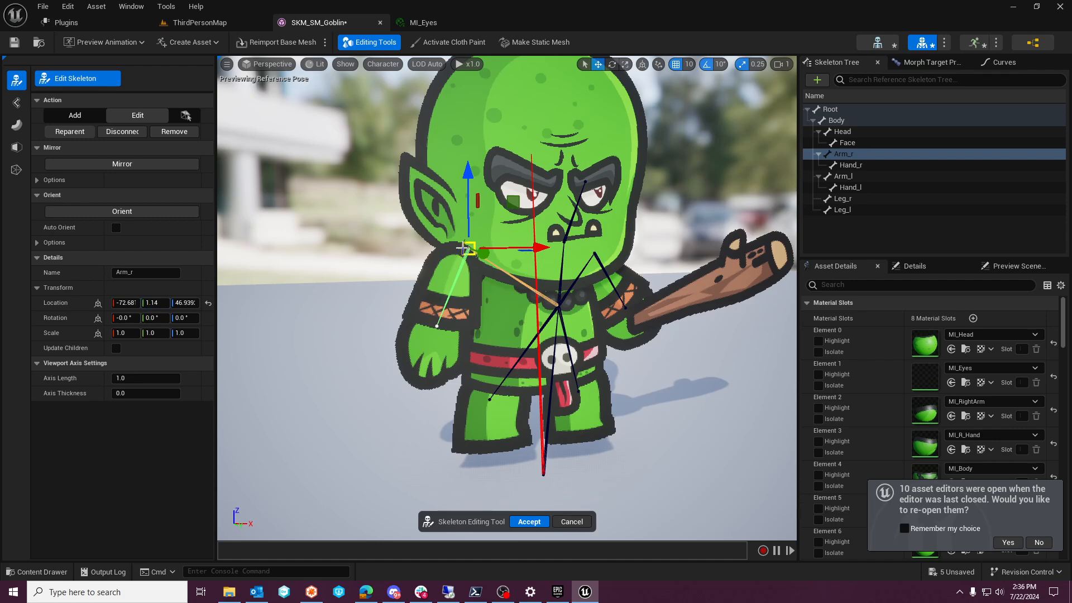
click(572, 521)
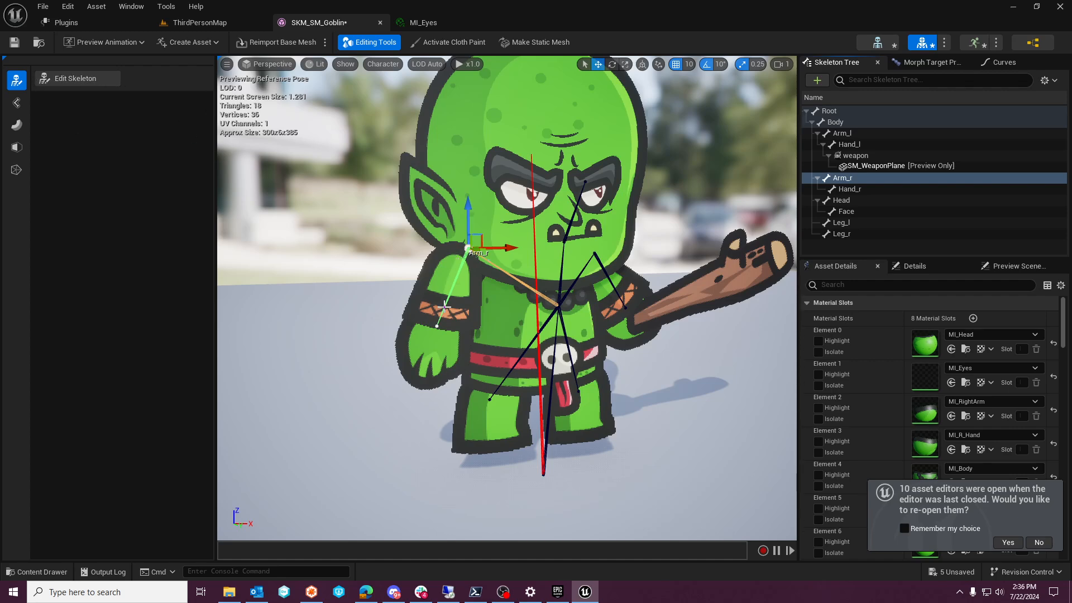
Start PolyGroup Edit on the goblin mesh and shift the right upper-arm plane's four corners slightly along the Y axis
click(53, 81)
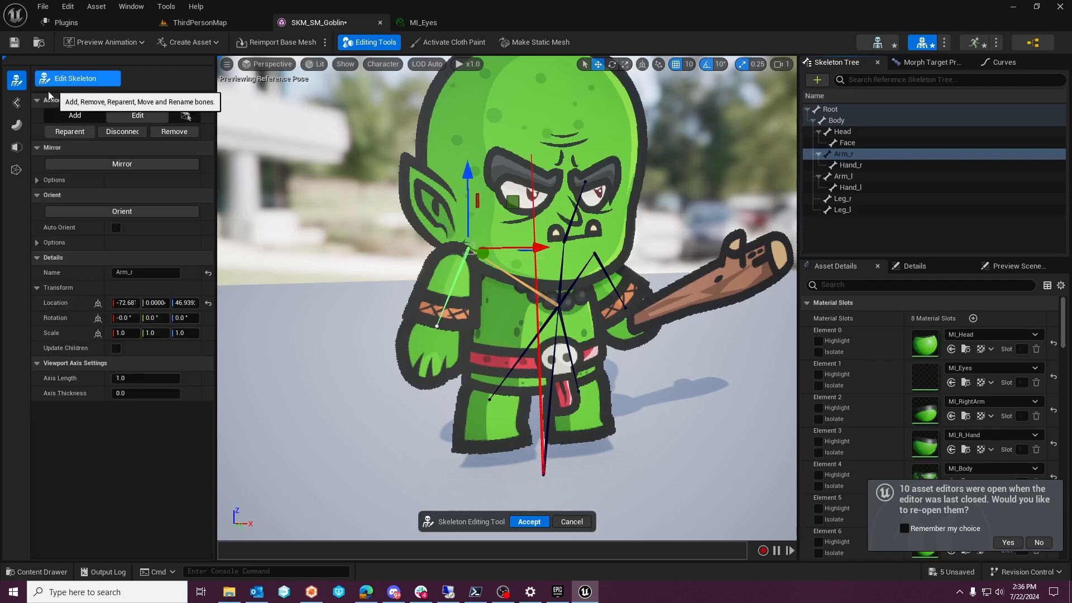
click(17, 109)
click(16, 146)
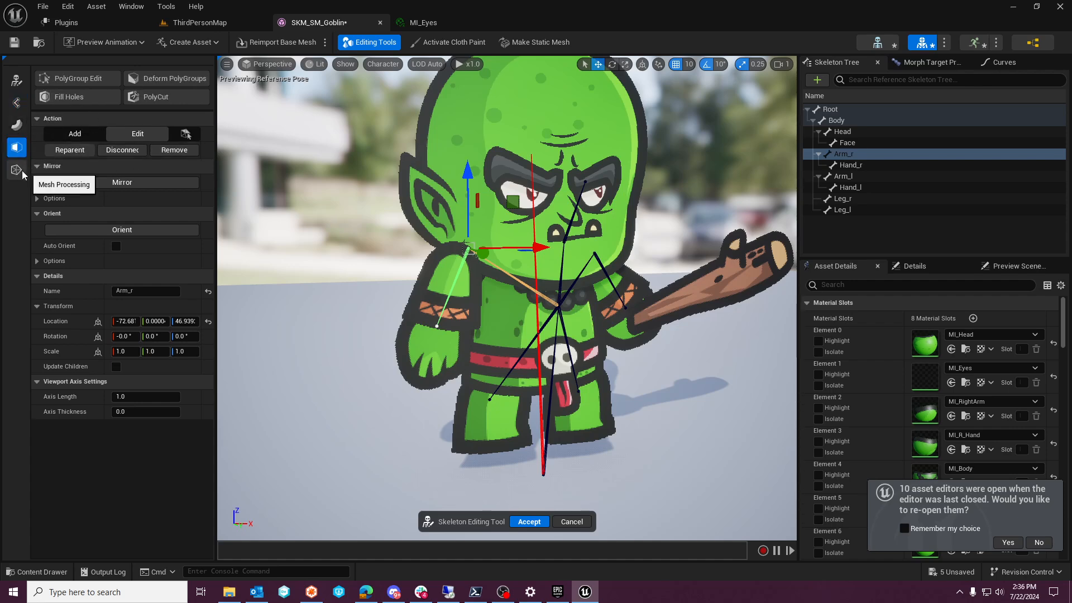
click(23, 173)
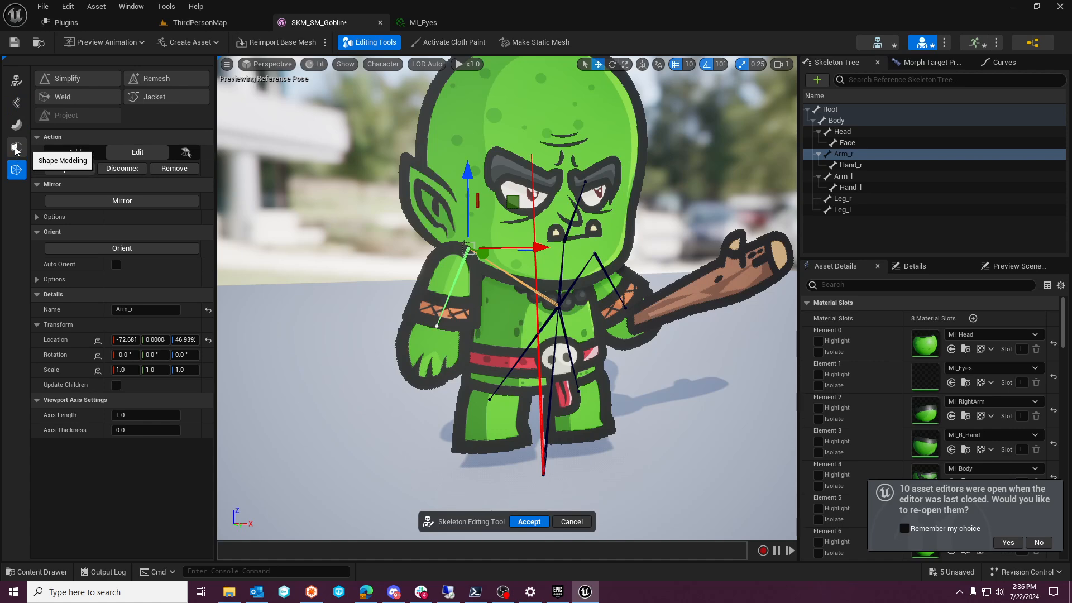
click(15, 147)
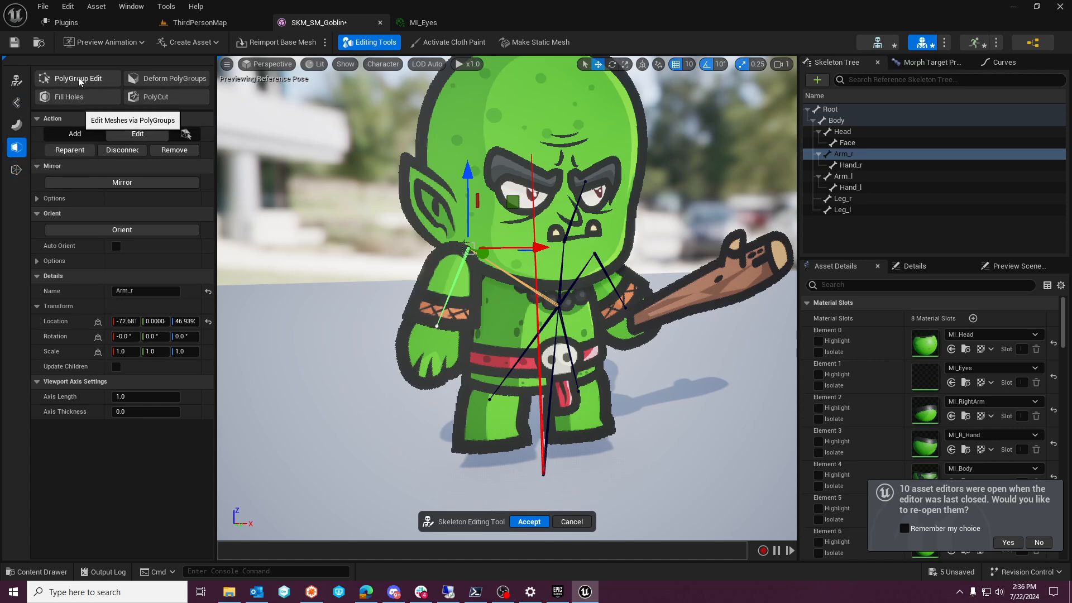
click(80, 82)
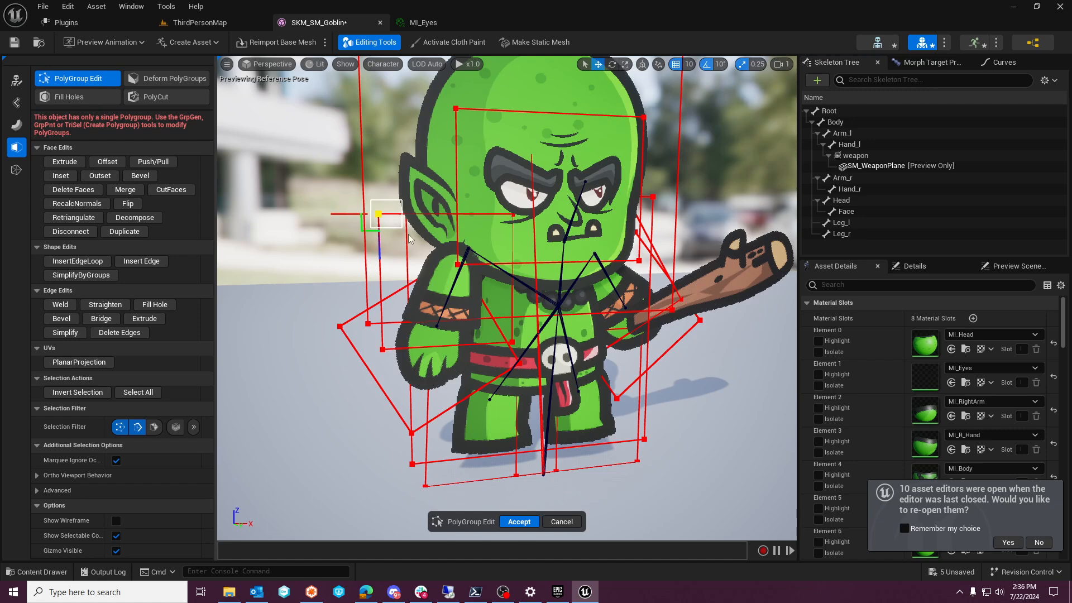
click(442, 215)
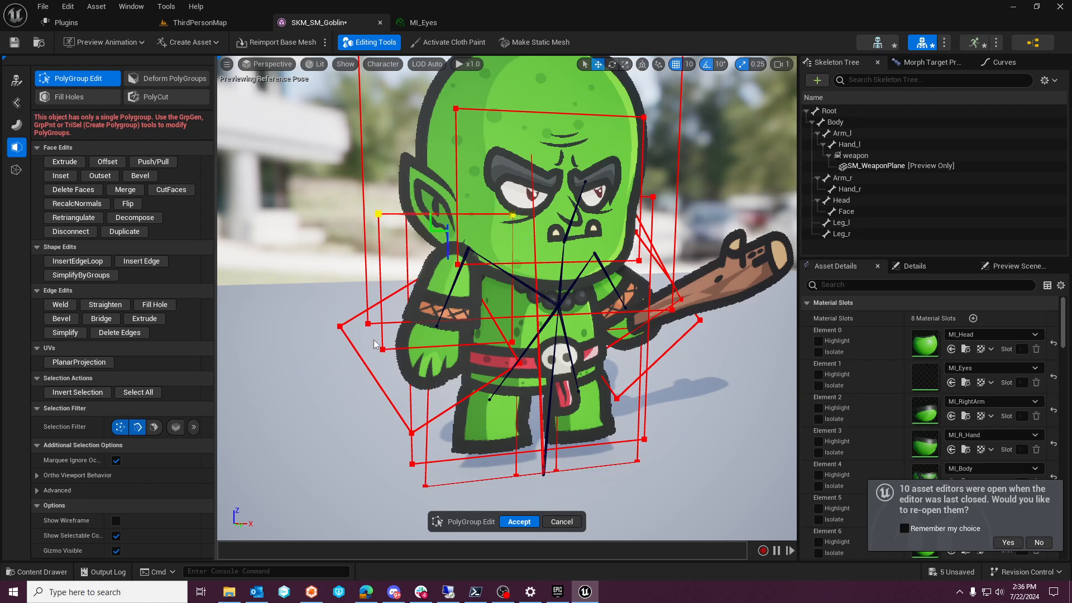
shift+click(506, 345)
right_drag(530, 298, 721, 297)
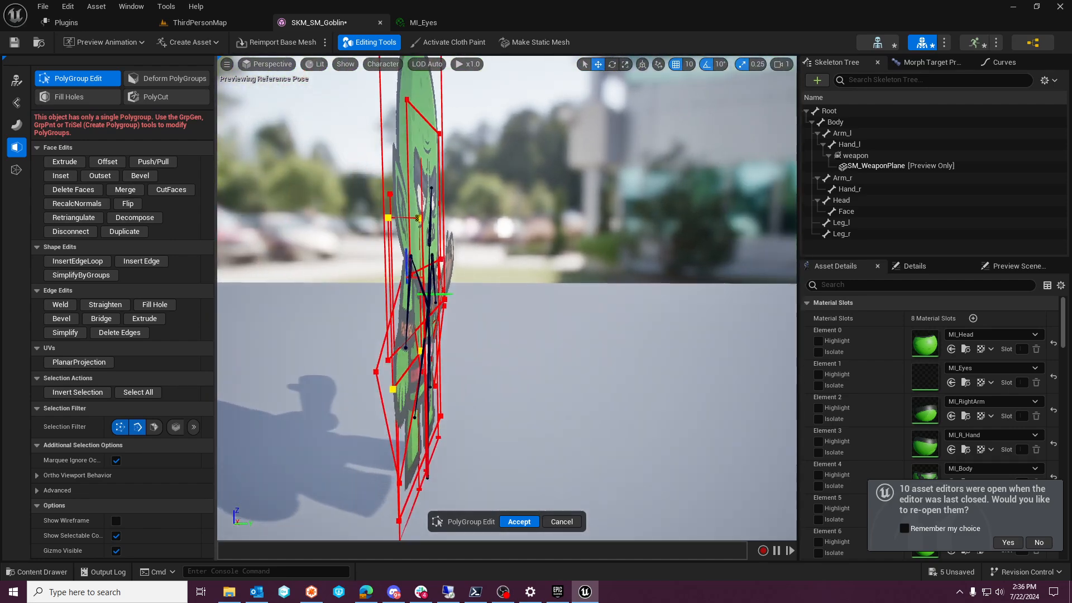
drag(448, 294, 445, 294)
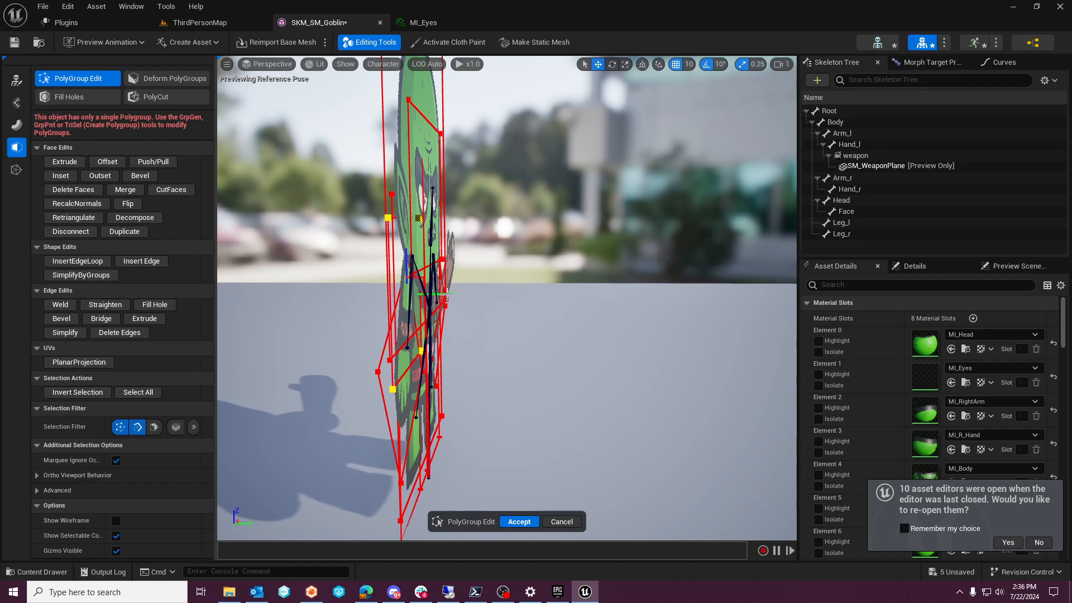
Lower the right upper-arm plane slightly, rotate it slightly clockwise about the shoulder area, and accept the PolyGroup edit
alt+drag(558, 313, 419, 304)
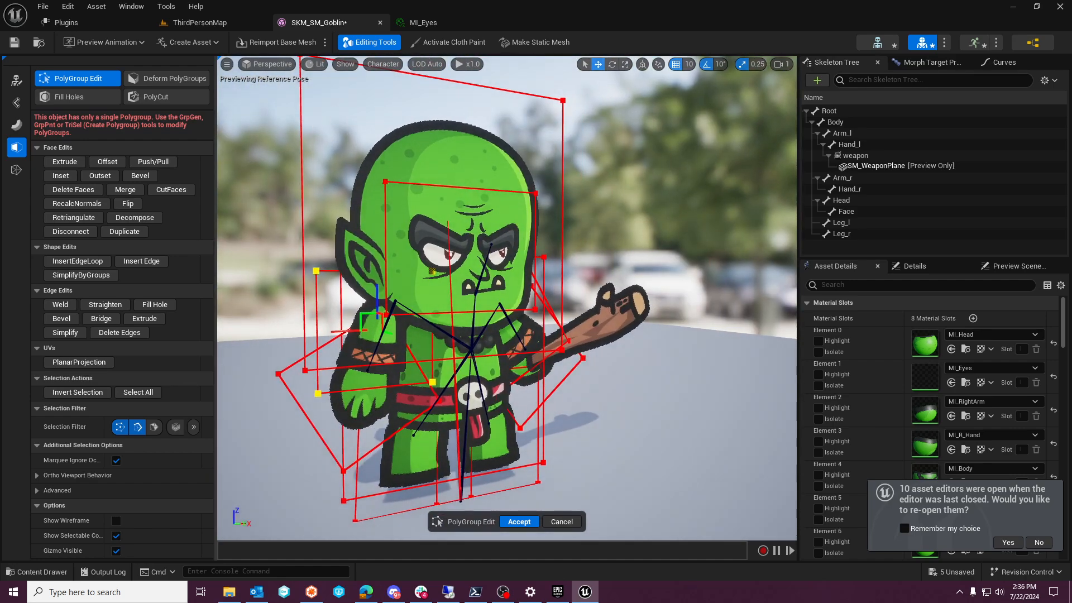
right_drag(419, 305, 363, 318)
right_drag(268, 253, 343, 255)
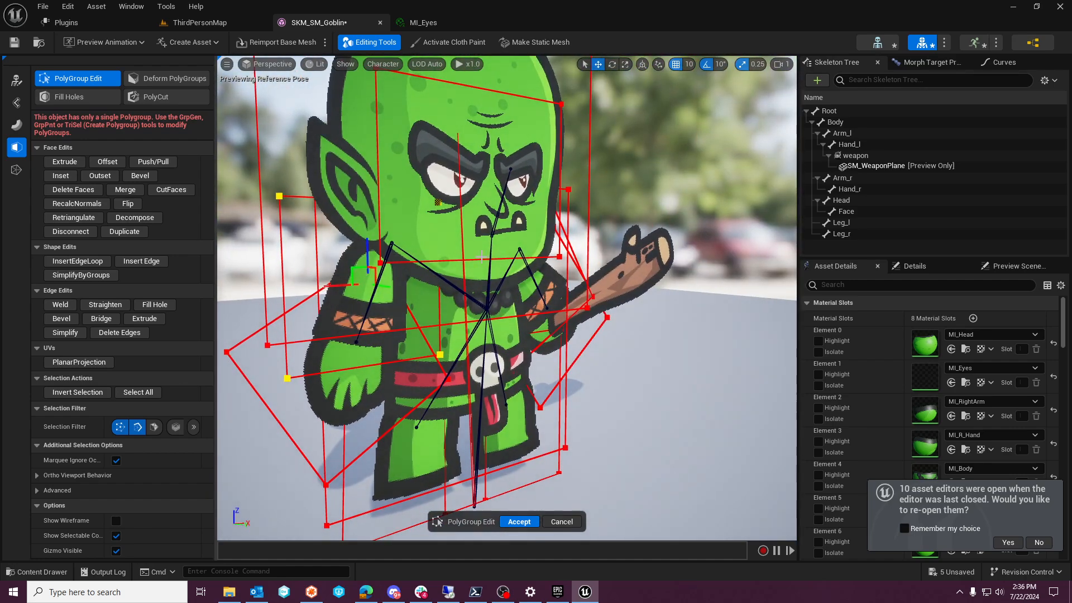
right_drag(481, 257, 572, 279)
key(a)
key(w)
key(d)
key(w)
key(a)
key(s)
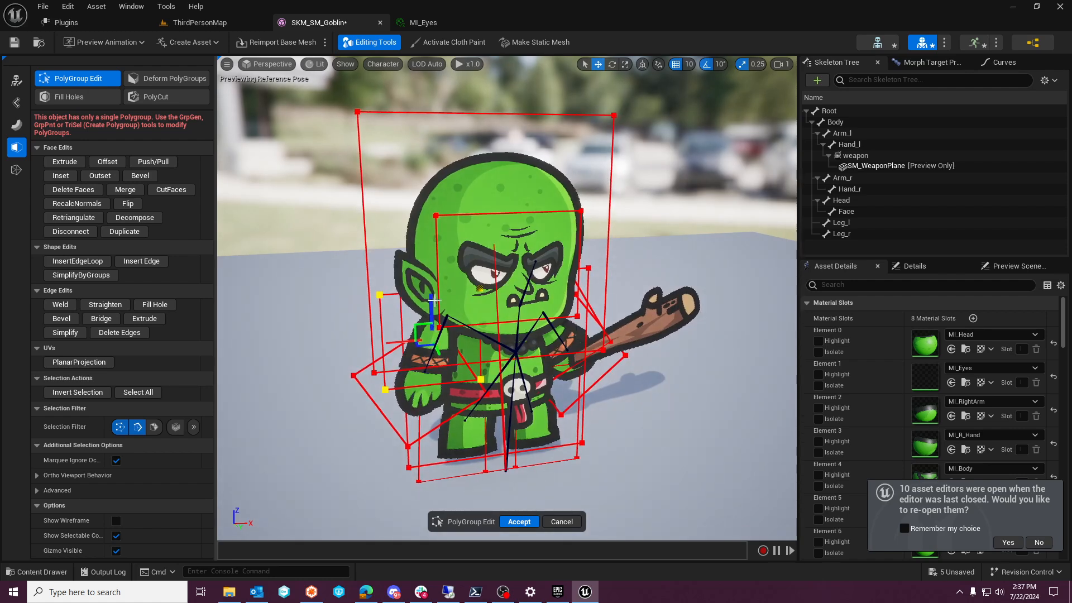
drag(433, 300, 432, 307)
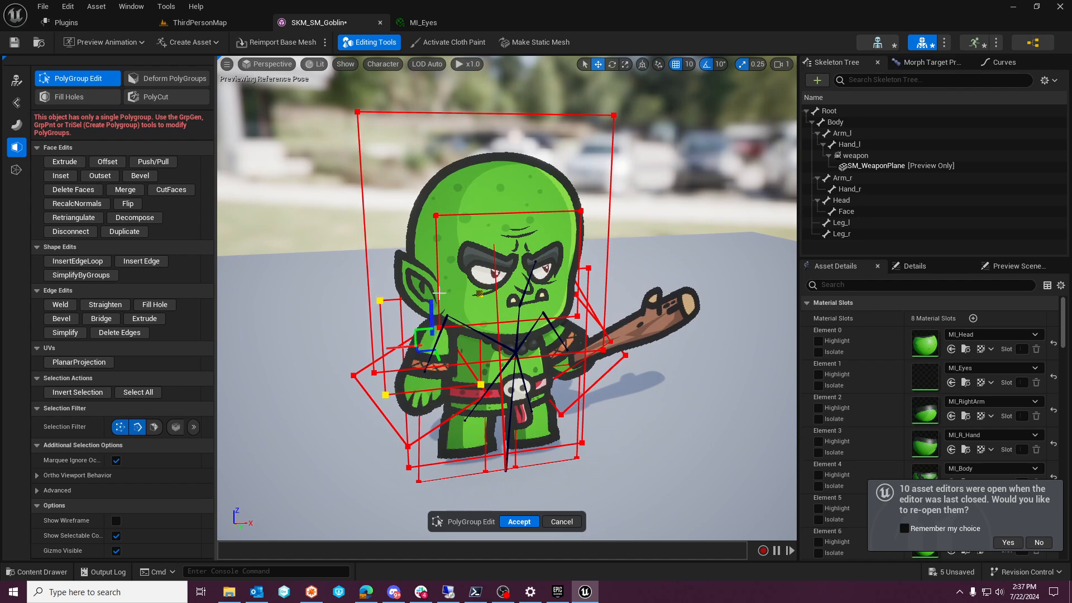
click(612, 64)
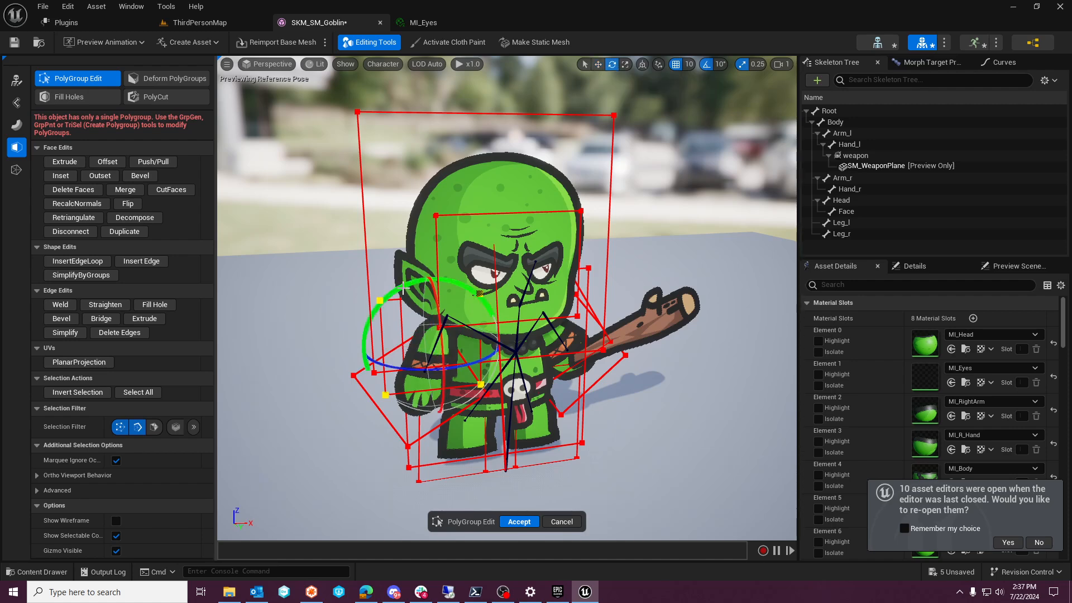
drag(406, 290, 418, 284)
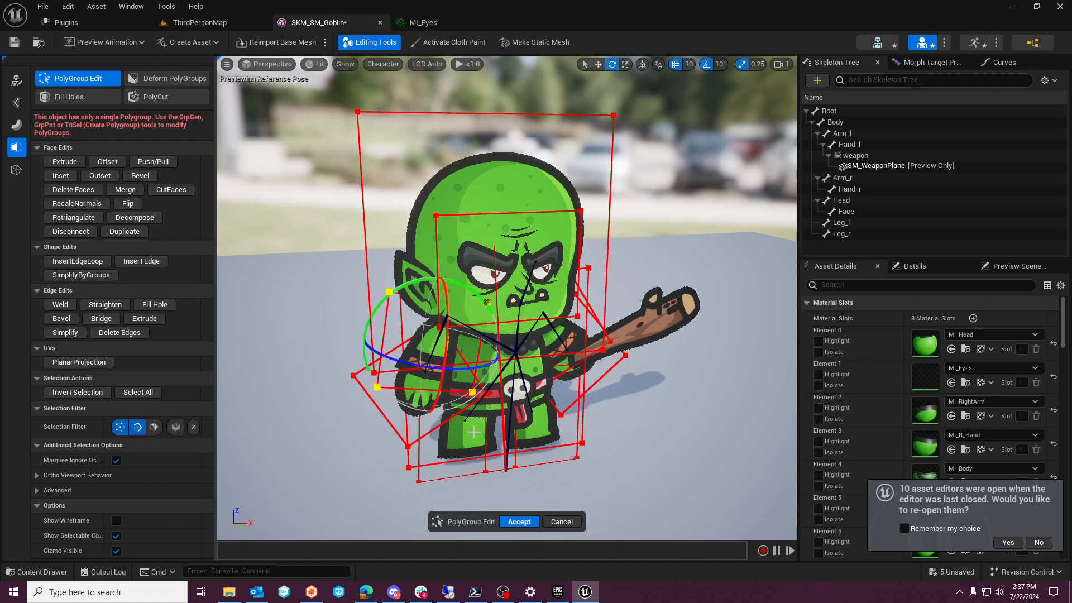
click(532, 522)
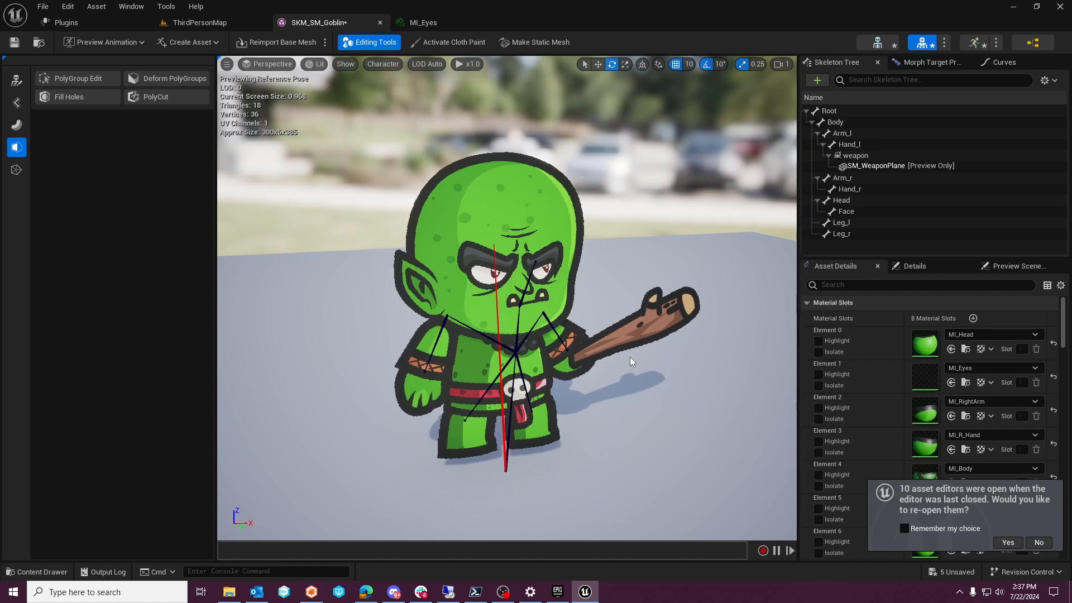
Preview the Anim_Idle animation on the goblin and pause it to check the adjusted arm
click(104, 42)
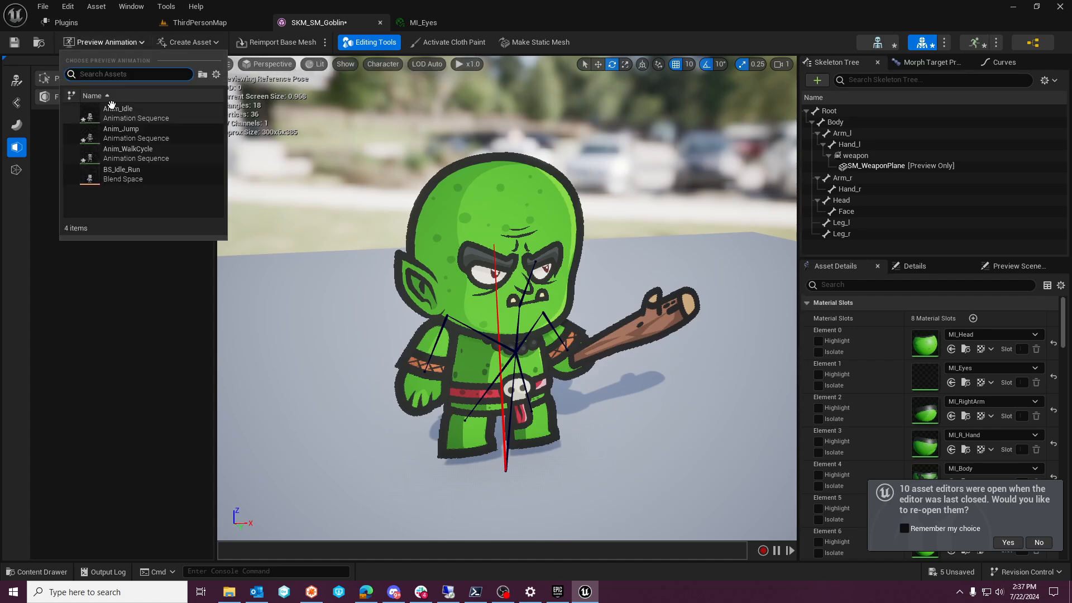
click(112, 112)
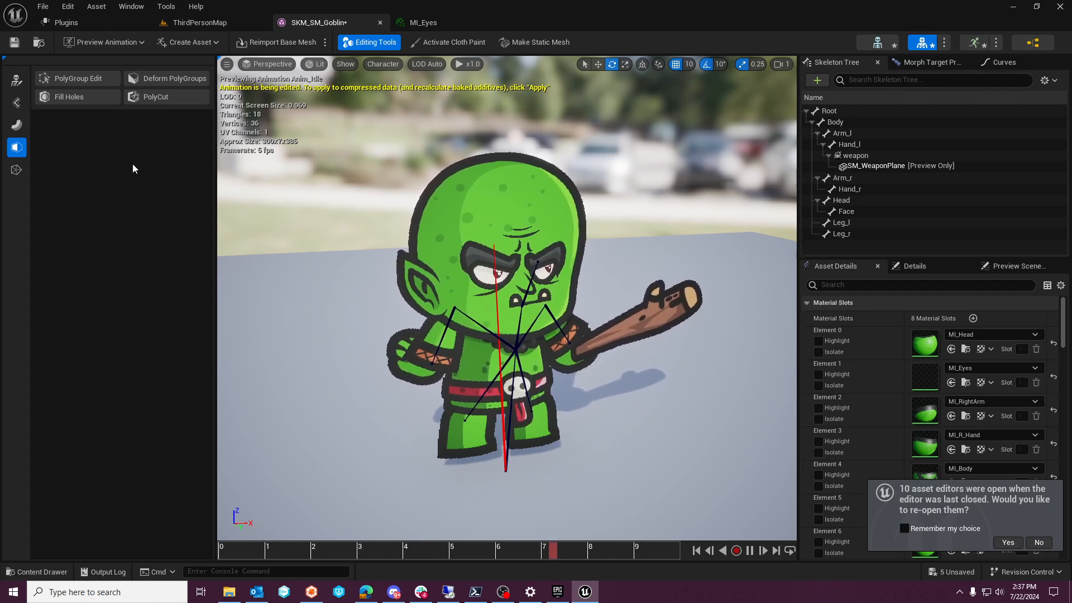
click(109, 46)
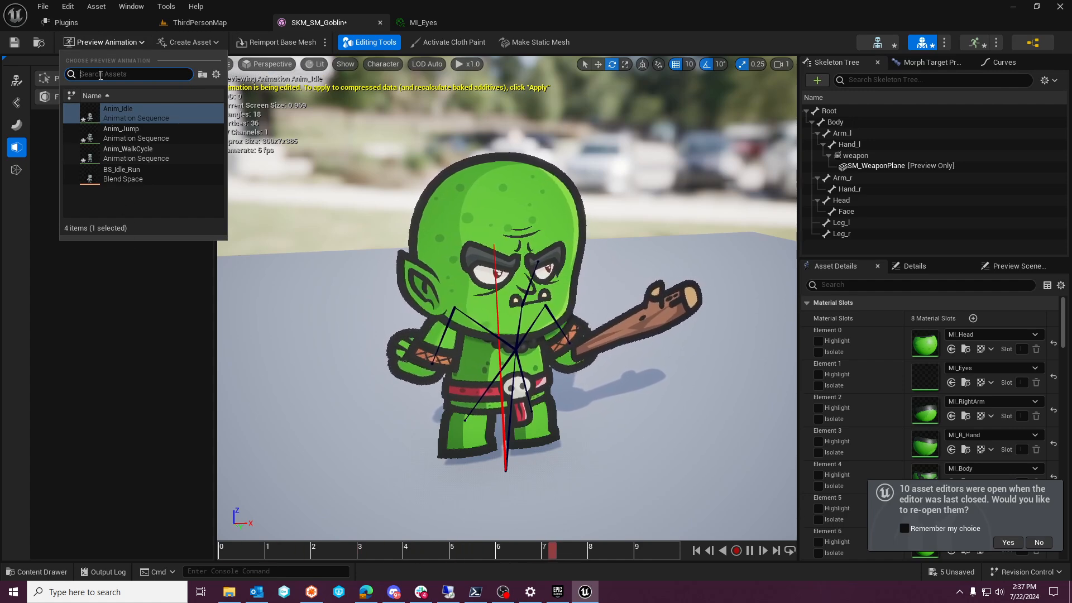
click(109, 43)
click(750, 550)
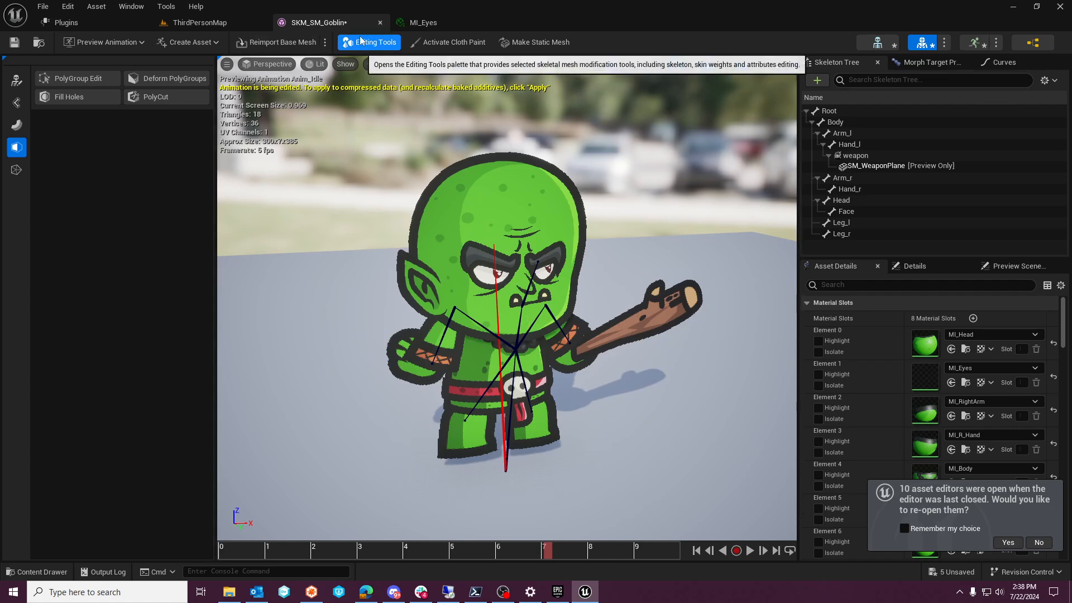
Save and reopen the SKM_SM_Goblin skeletal mesh from the Goblin folder, declining to restore the previously open asset editors
click(114, 24)
click(217, 28)
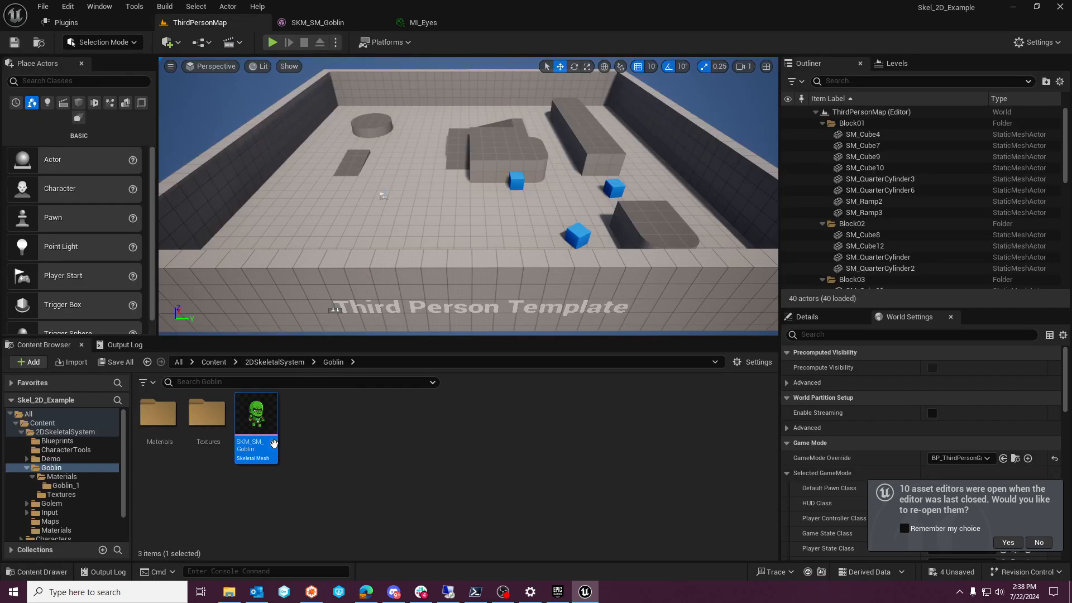
double_click(257, 430)
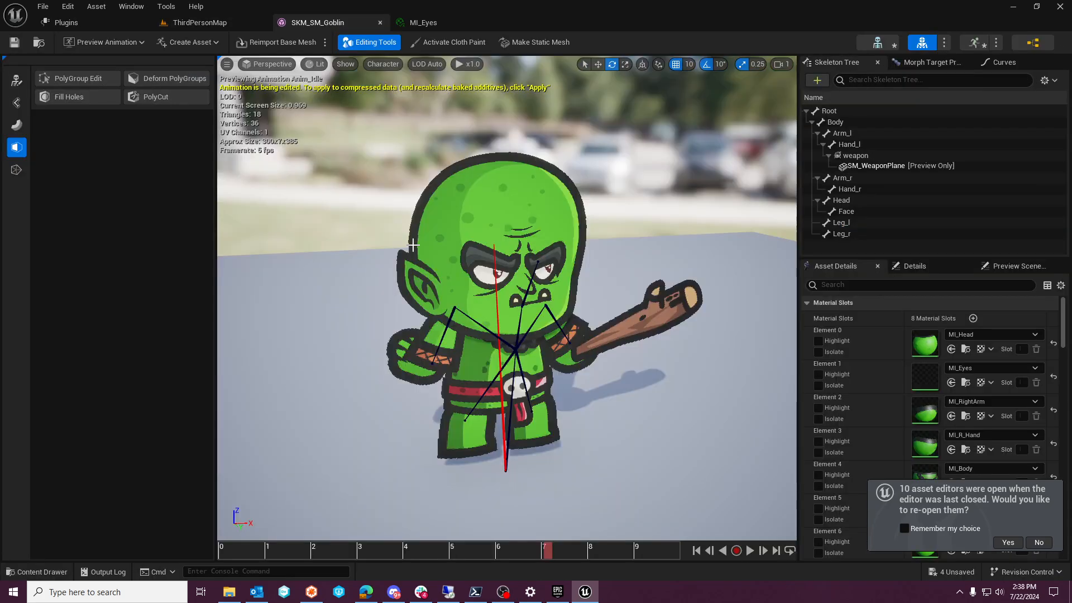
click(381, 23)
double_click(255, 412)
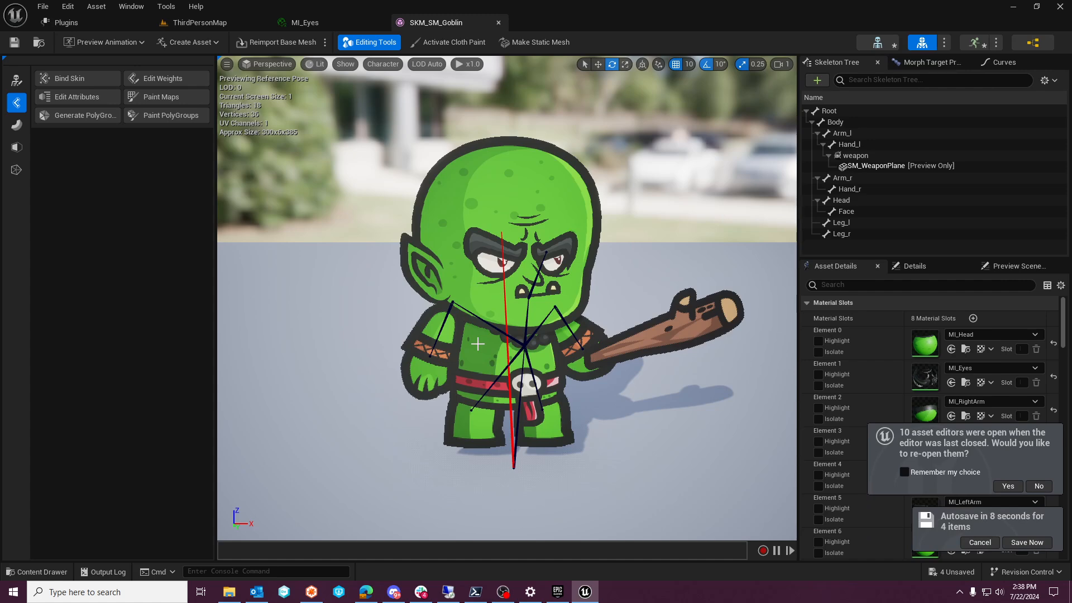
click(1039, 486)
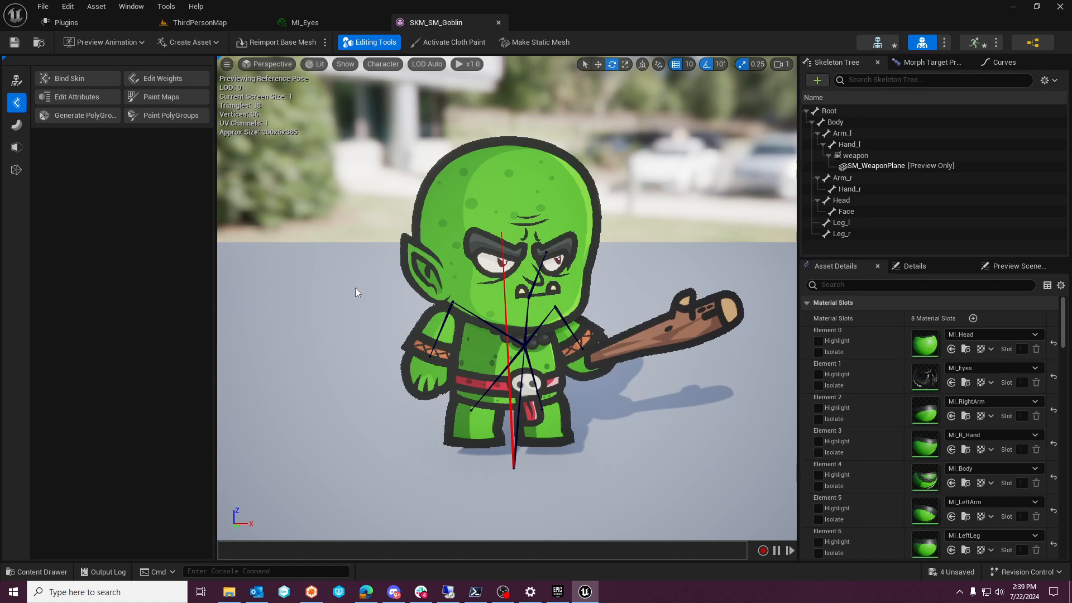
Preview the Anim_Jump animation and switch the preview back to Anim_Idle to check the arm and hand planes
click(125, 43)
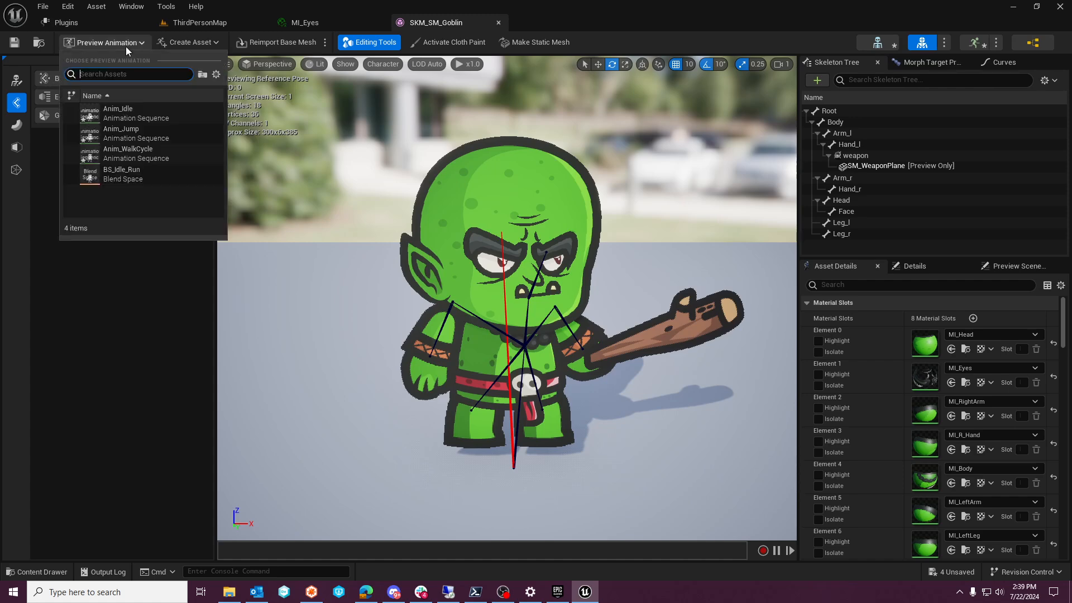
click(132, 133)
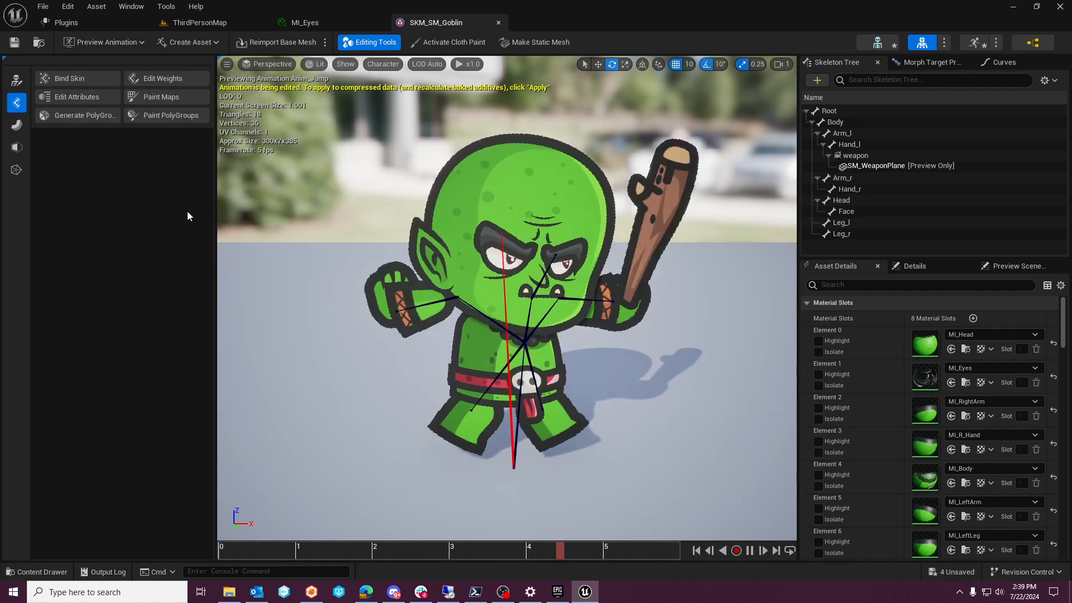
click(114, 44)
click(129, 108)
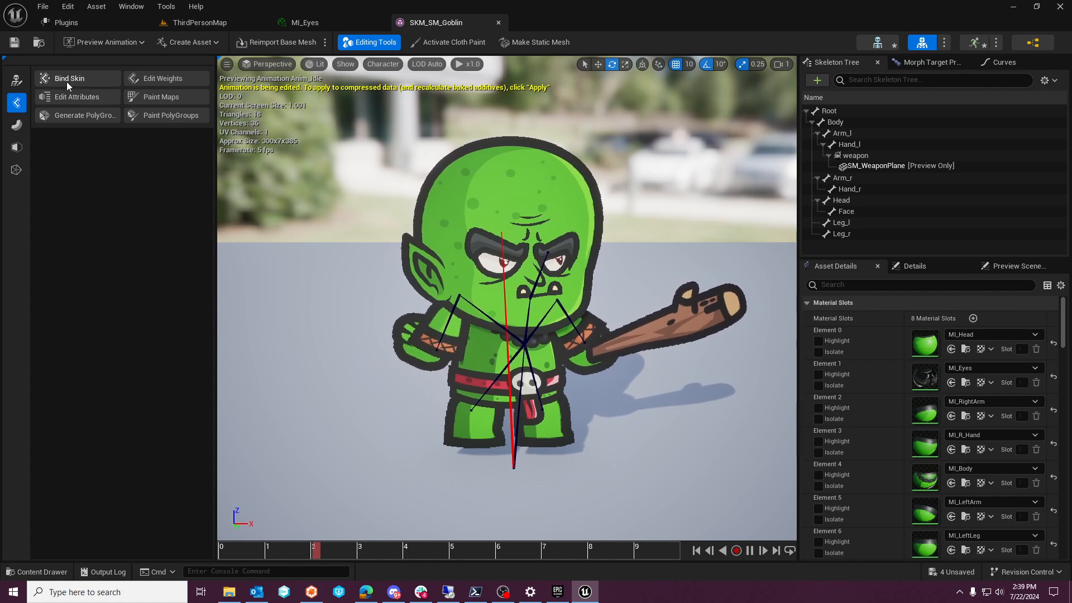
Start a new PolyGroup Edit session on the goblin mesh while Anim_Idle is the preview animation
click(17, 81)
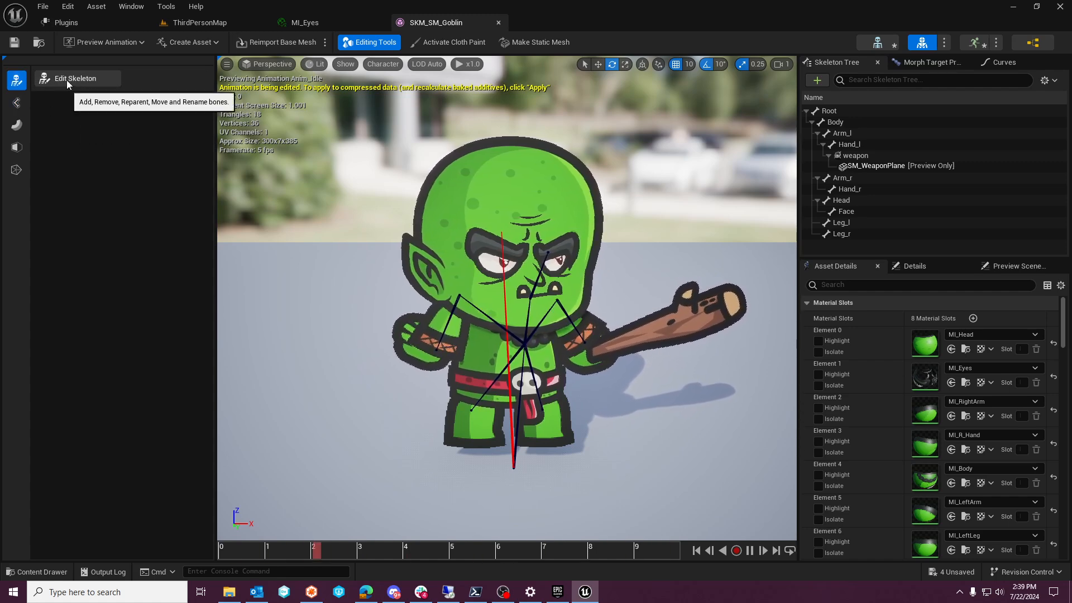
click(67, 81)
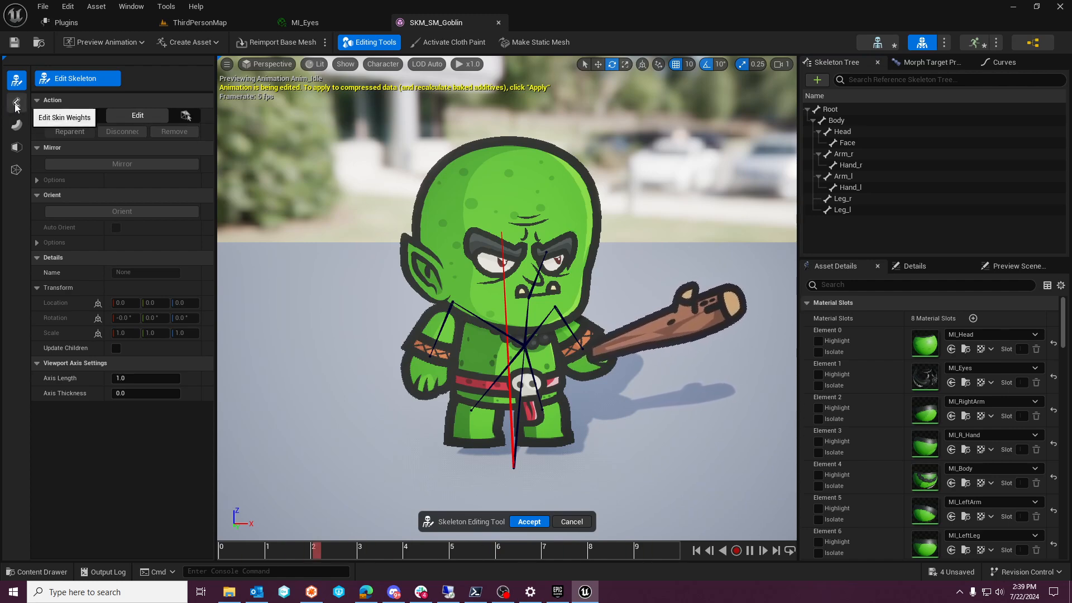
click(16, 147)
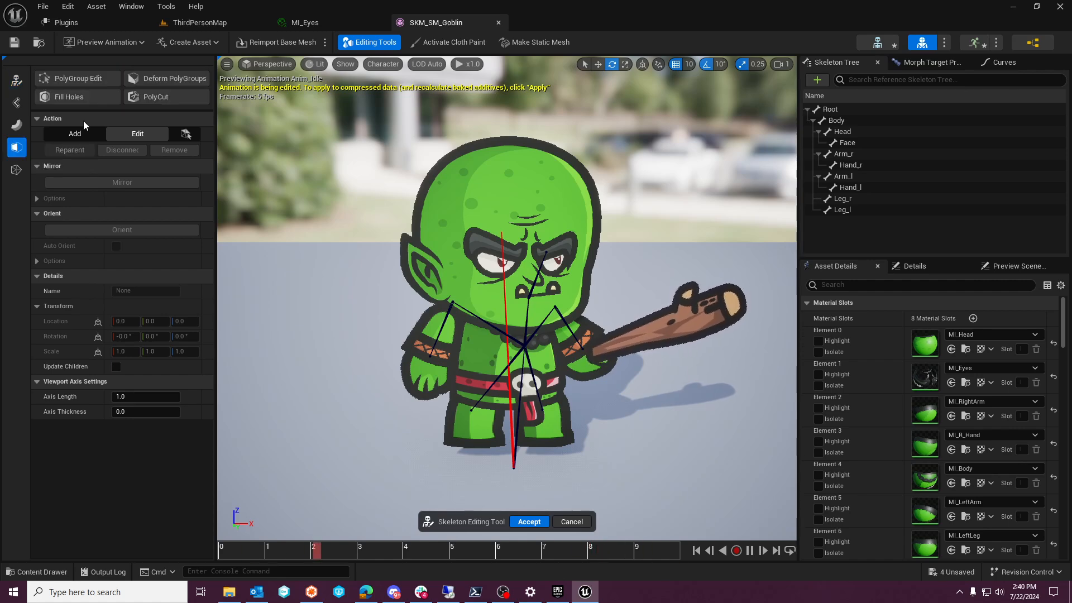
click(103, 79)
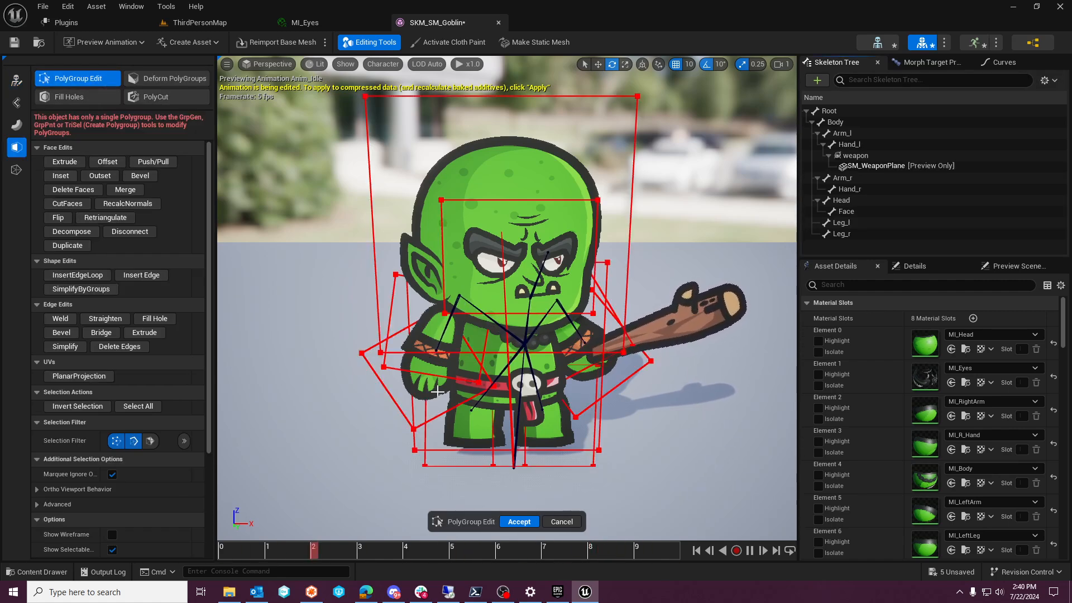
Try rotating the right hand plane counterclockwise by its corner vertices, and undo the rotation
click(362, 353)
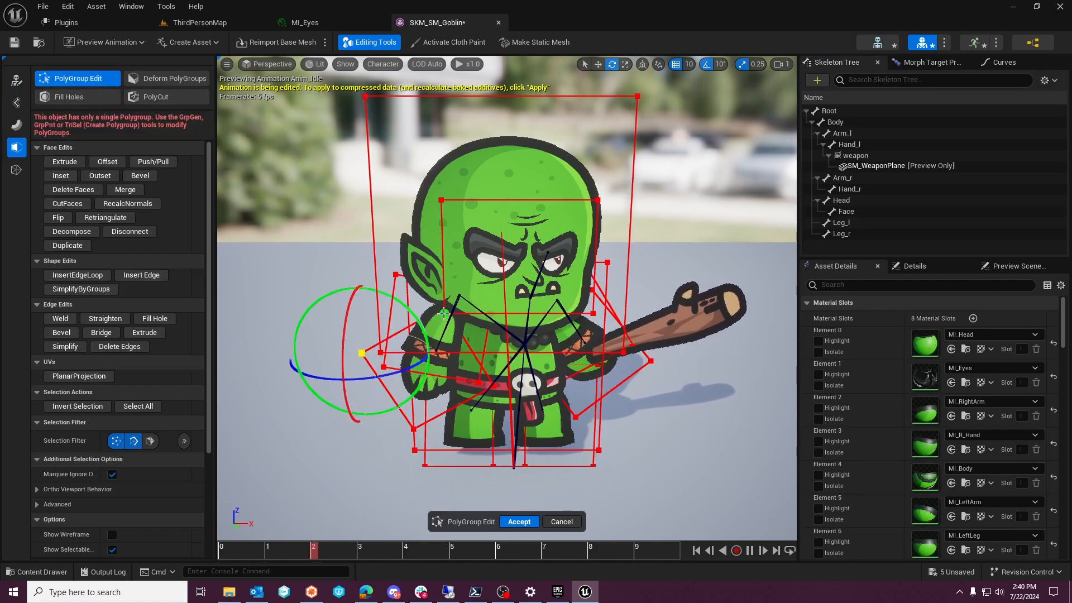
shift+click(494, 385)
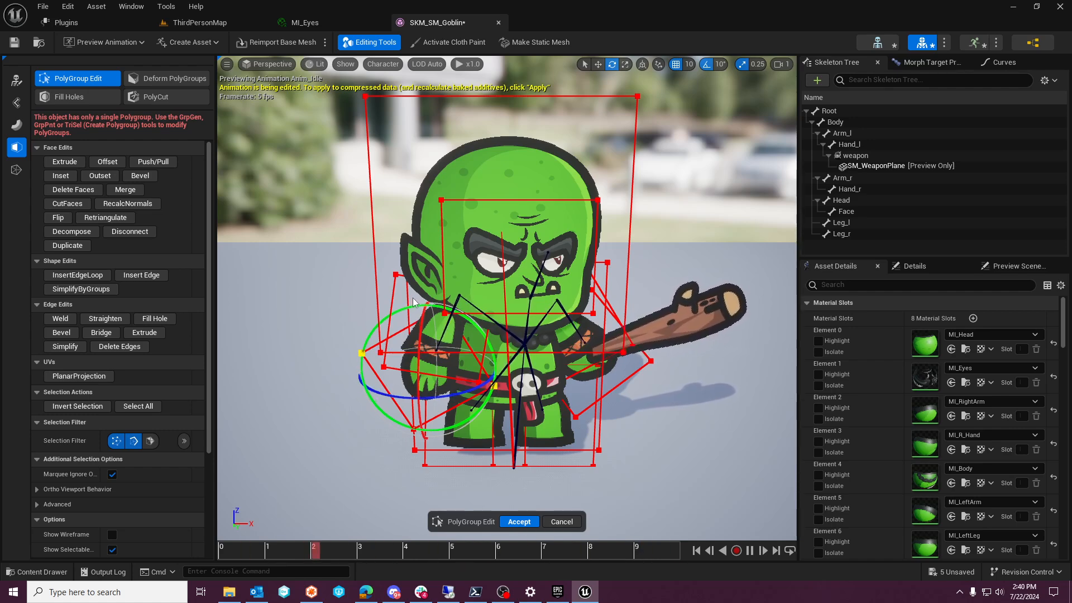
shift+click(444, 312)
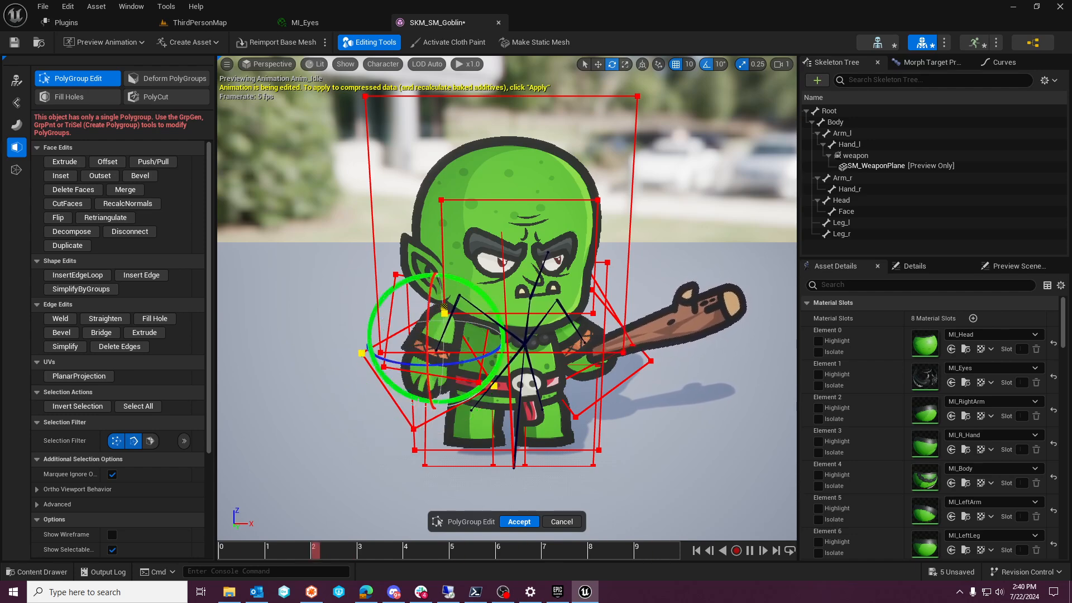
shift+click(413, 429)
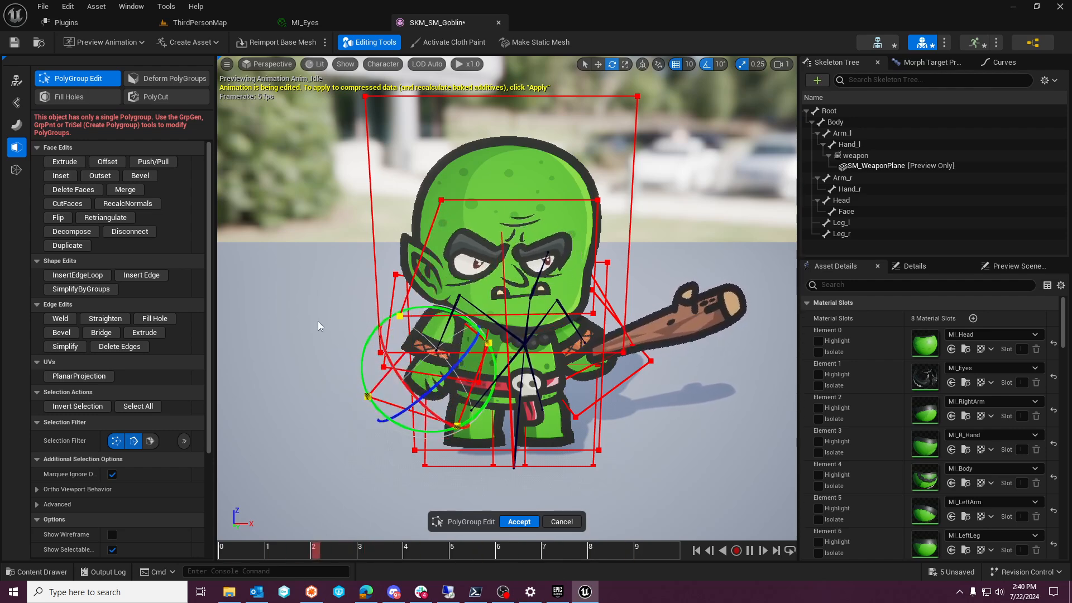
key(ctrl+z)
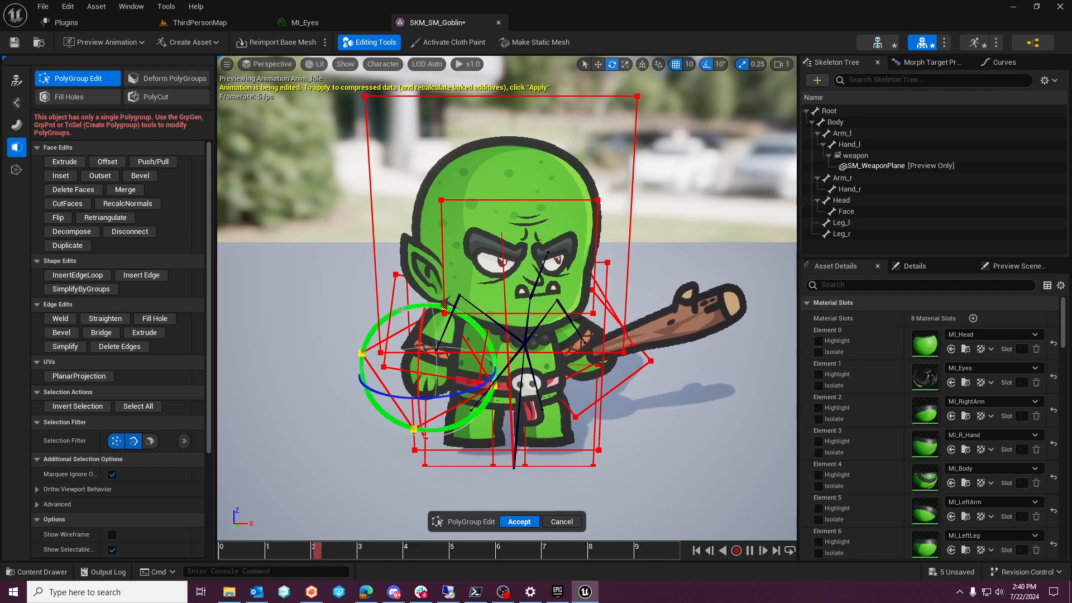
Rotate the right hand plane counterclockwise, accept the edit, and check it by previewing Anim_Jump and returning to Anim_Idle
drag(413, 307, 303, 307)
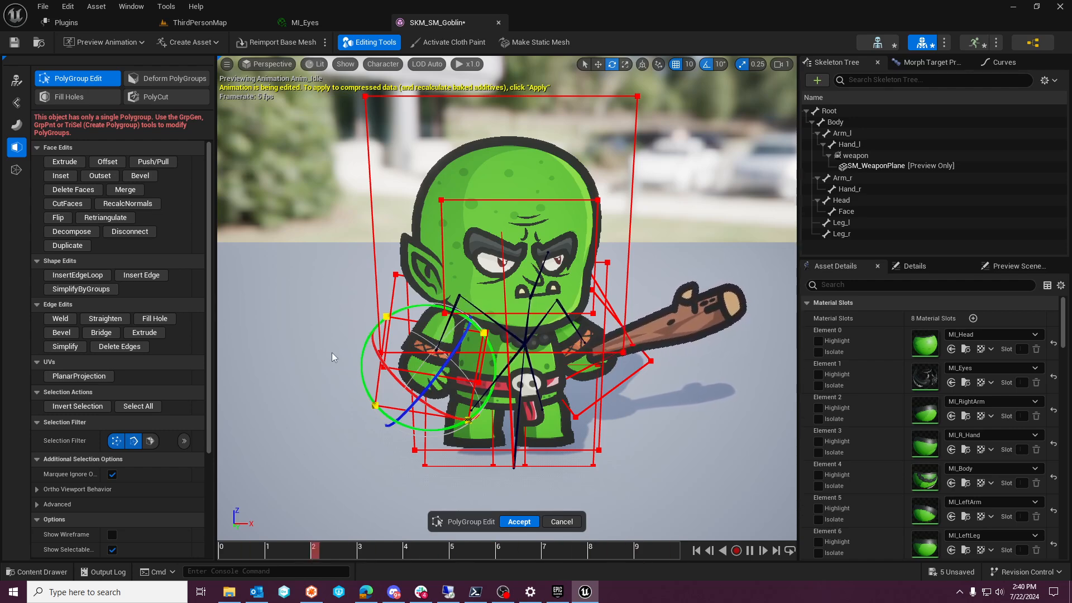
key(Return)
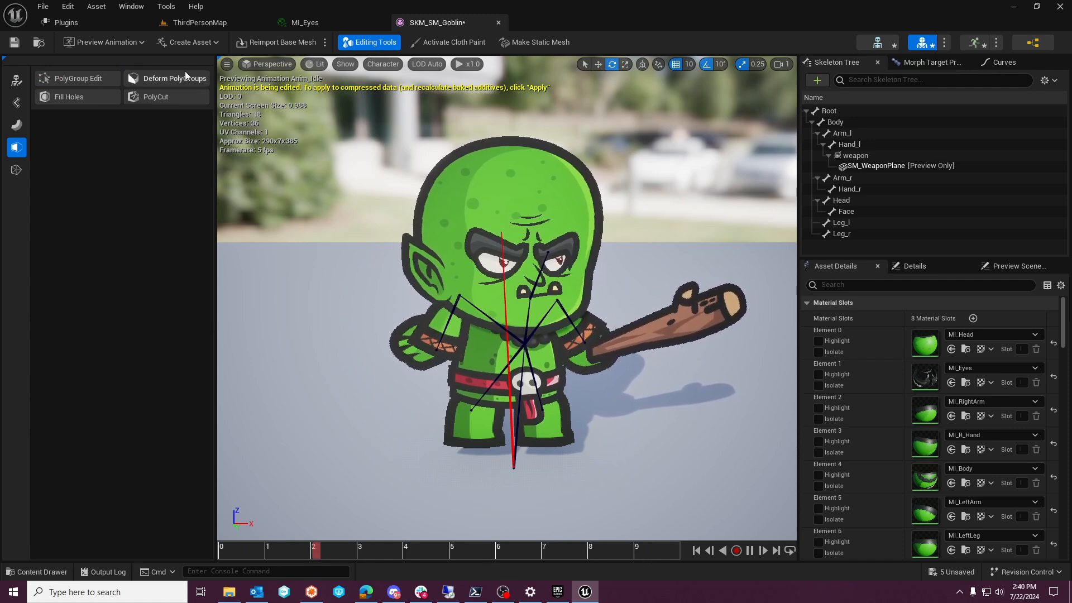
click(123, 44)
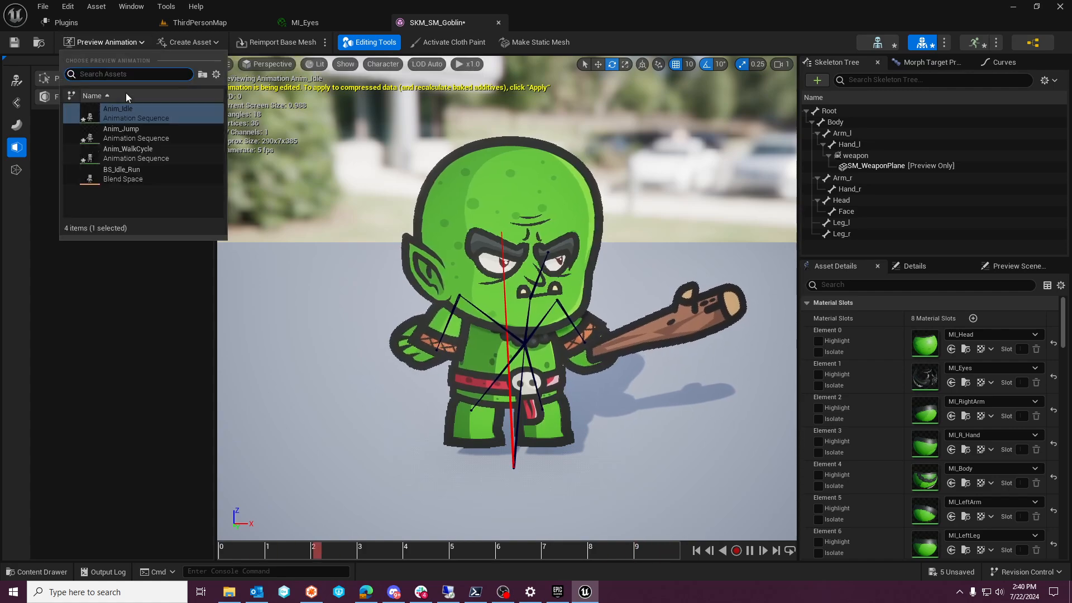
click(126, 144)
click(122, 40)
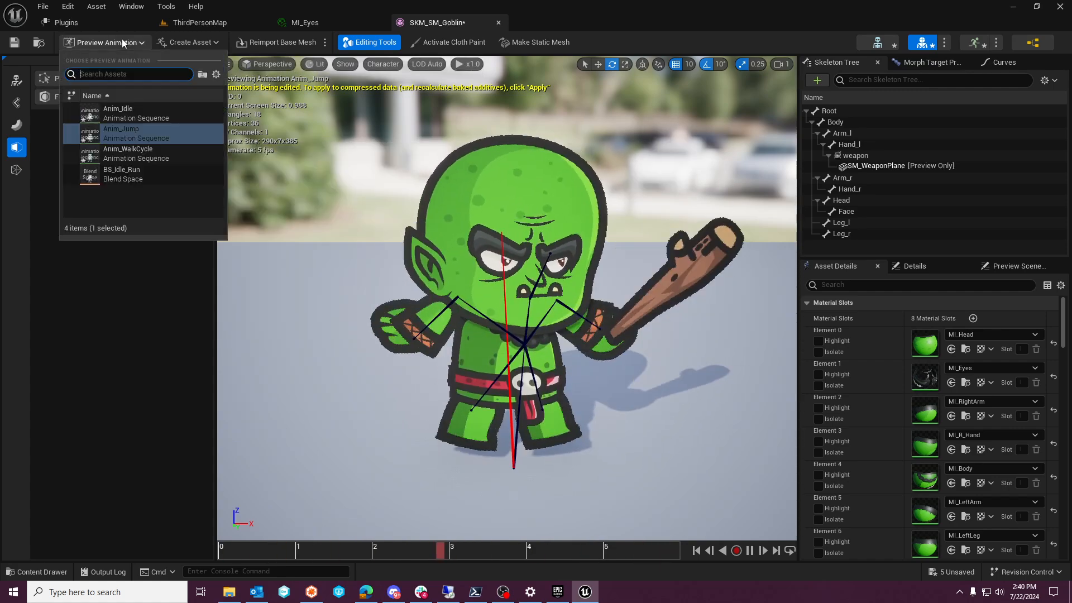
click(111, 118)
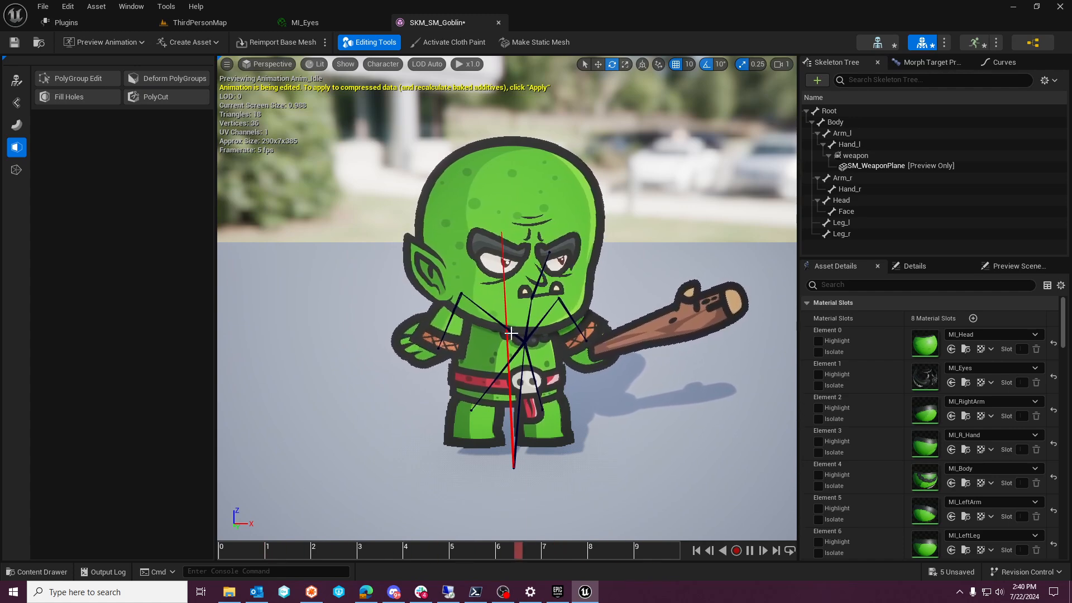
Move the right hand plane's corner vertices slightly down in a new PolyGroup Edit session and accept the edit
click(78, 81)
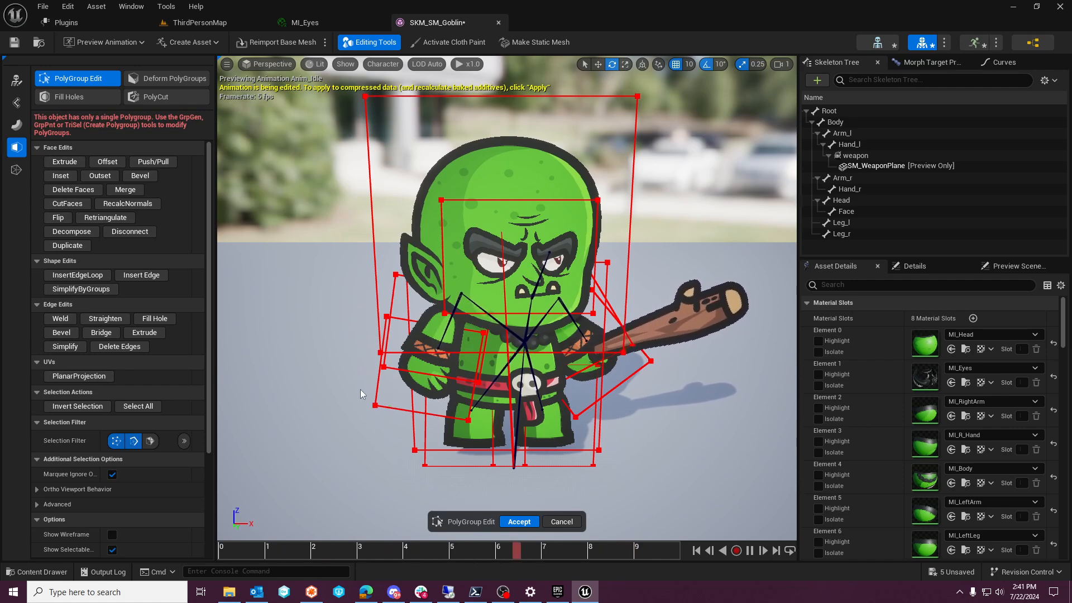
drag(347, 383, 478, 446)
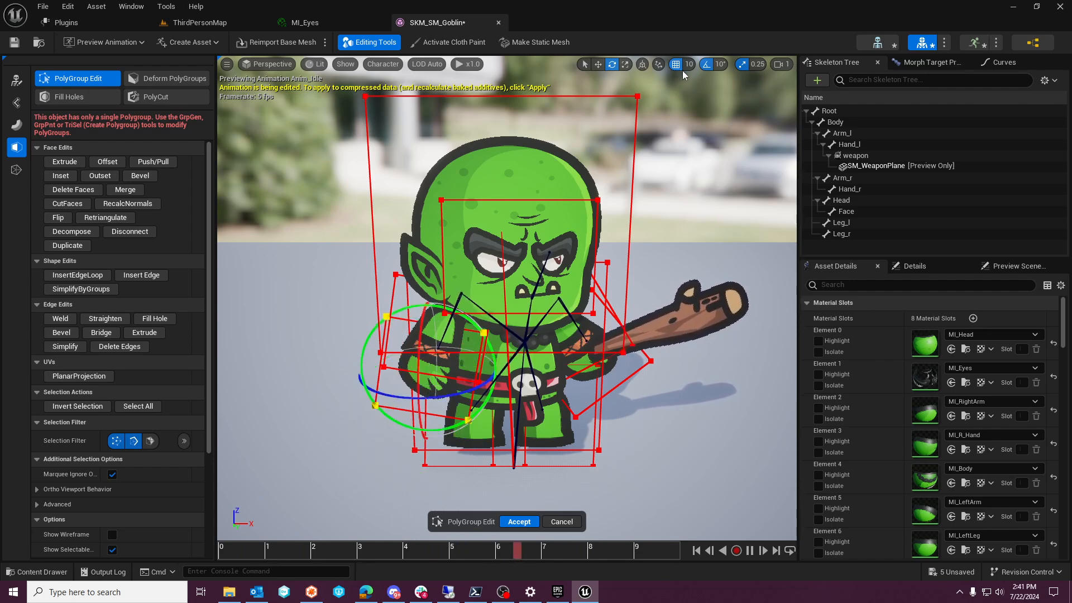
key(w)
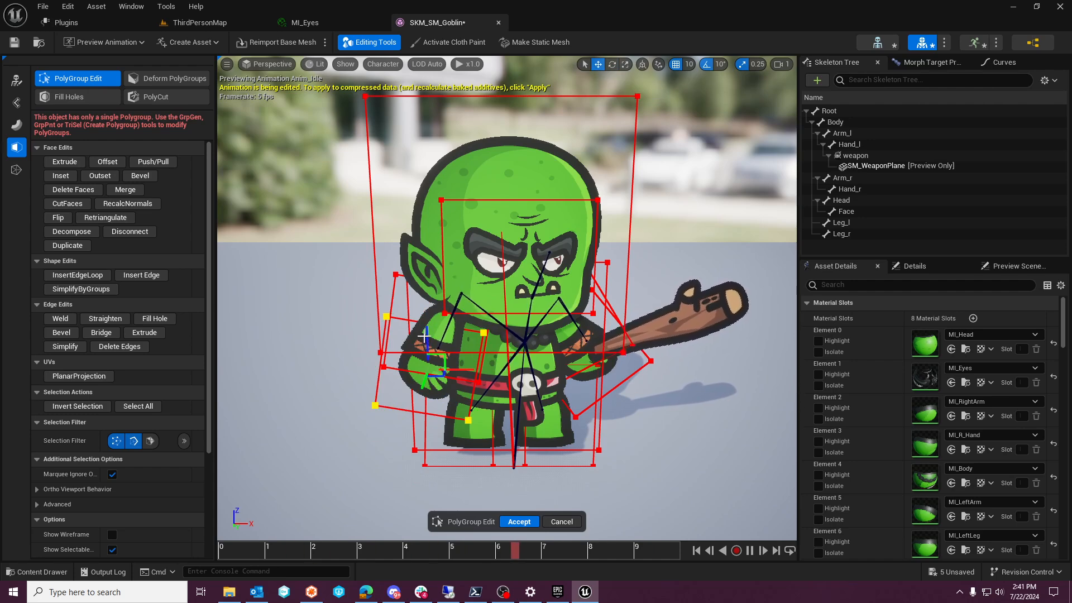
drag(424, 337, 457, 341)
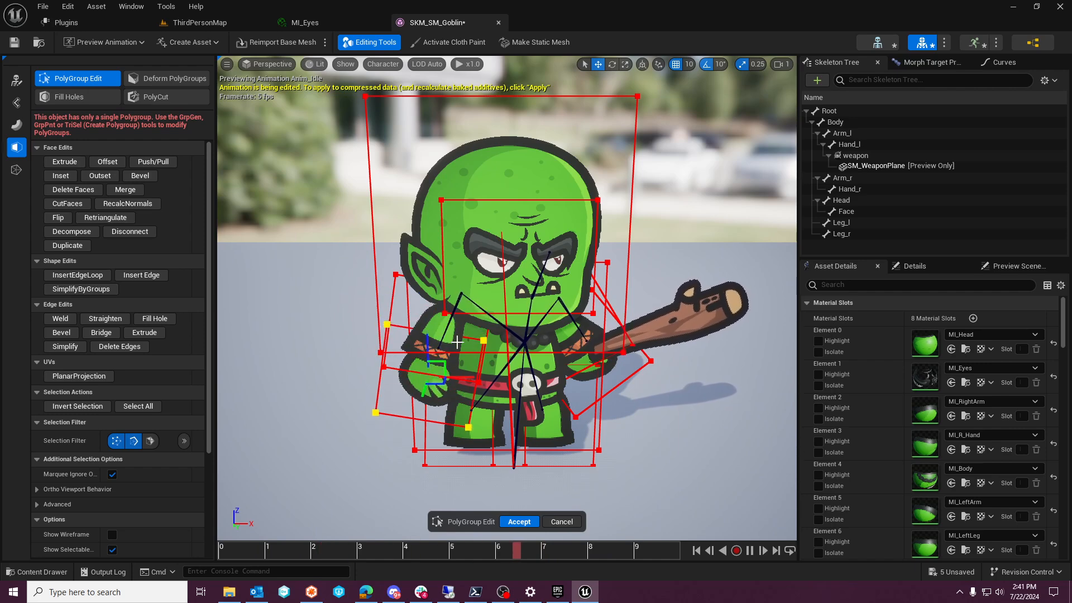
click(501, 521)
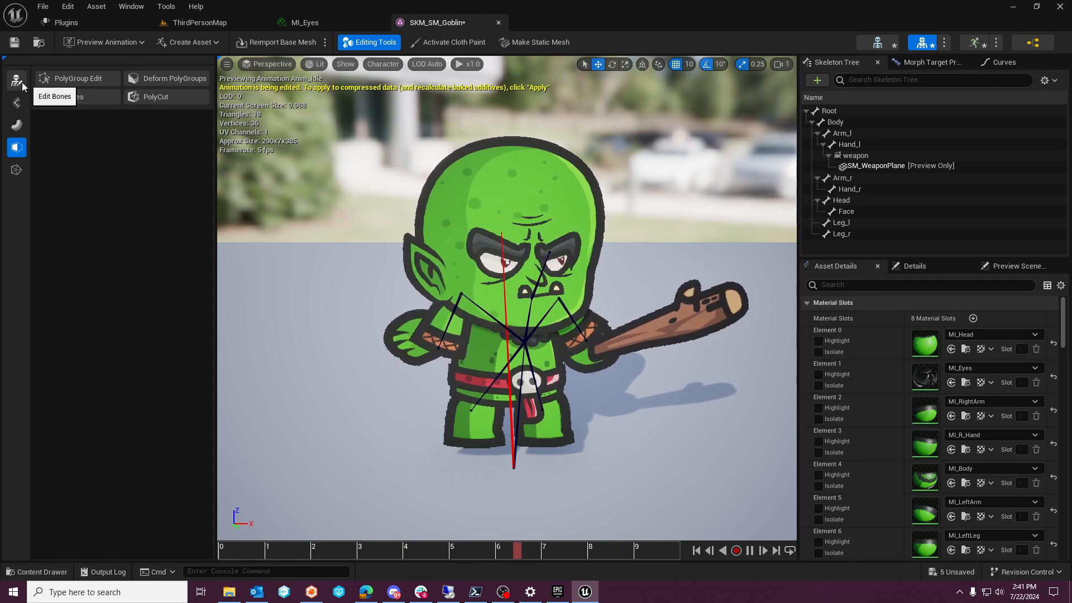
Rotate the right hand plane clockwise with PolyGroup Edit, shift it slightly up and outward from the body, and accept
click(56, 80)
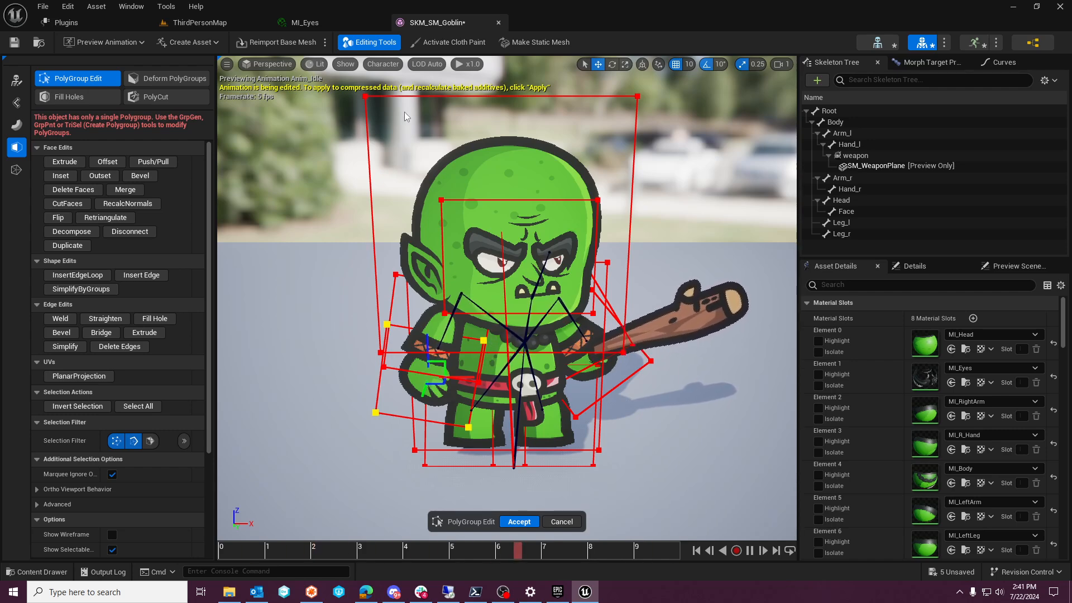
click(611, 66)
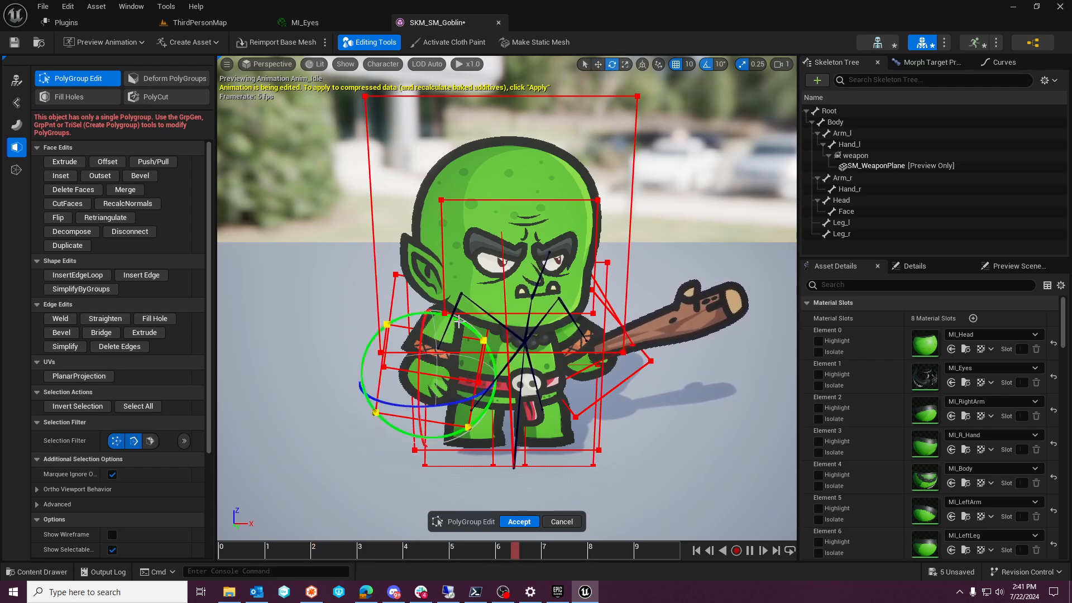
drag(459, 322, 498, 373)
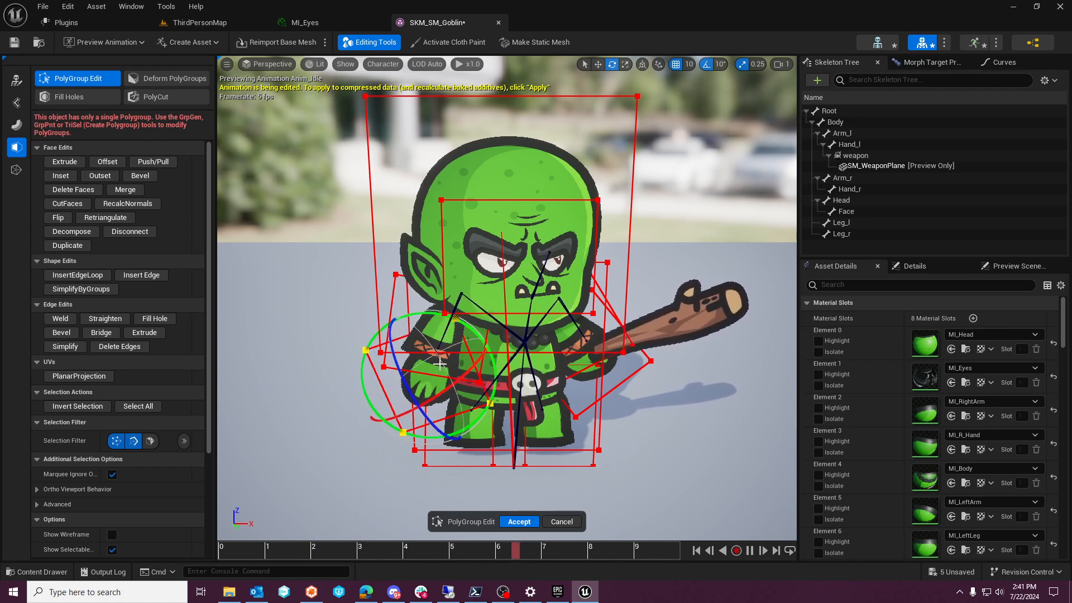
click(598, 65)
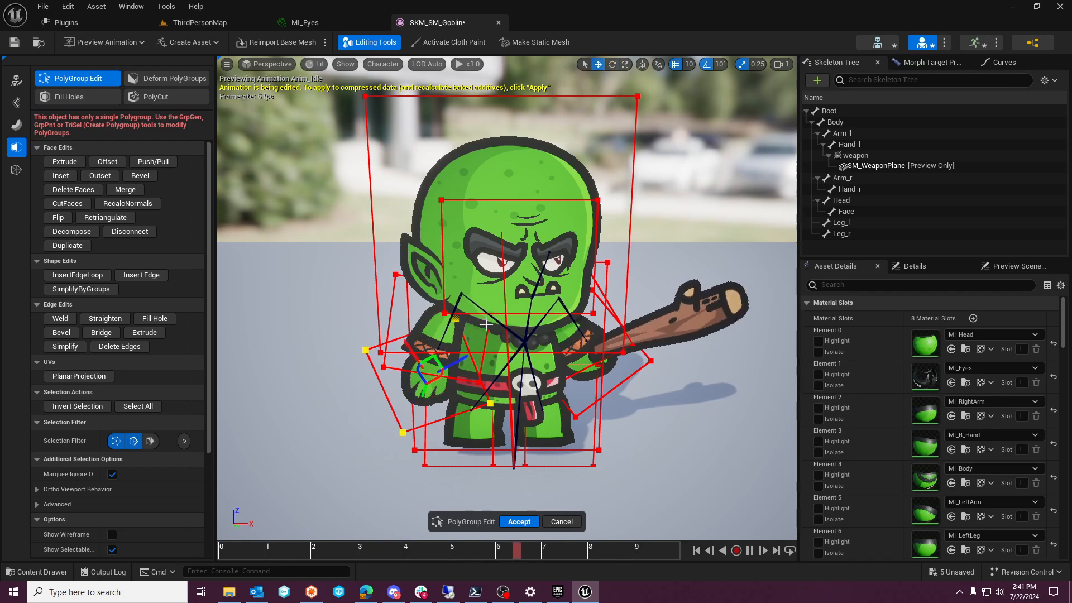
drag(412, 354, 403, 349)
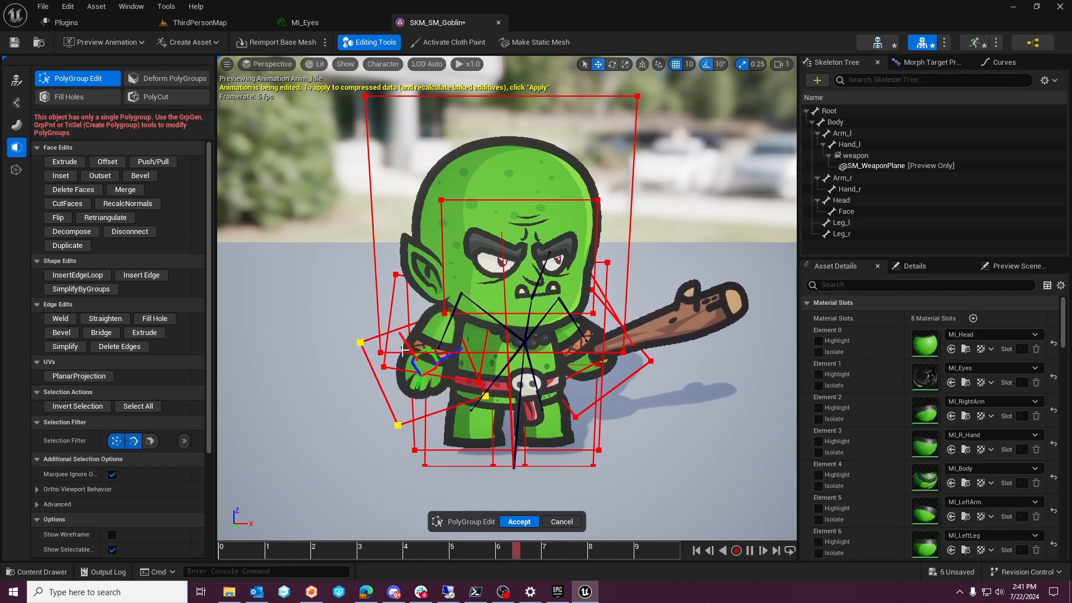
click(518, 521)
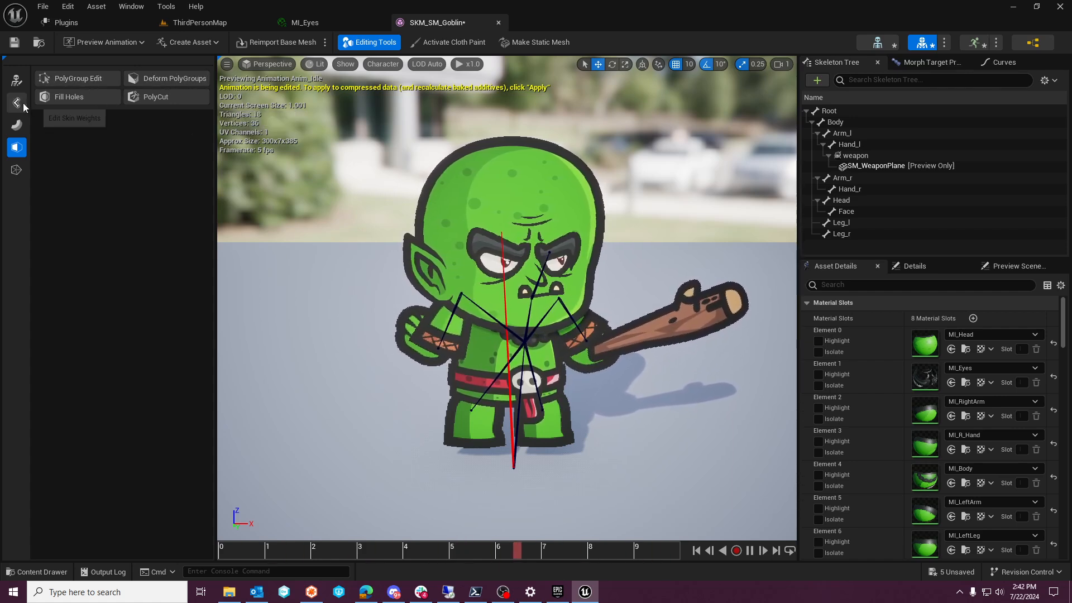
Open the Skeleton Editing Tool and examine the Hand_l and Hand_r bones in the goblin's skeleton
click(49, 85)
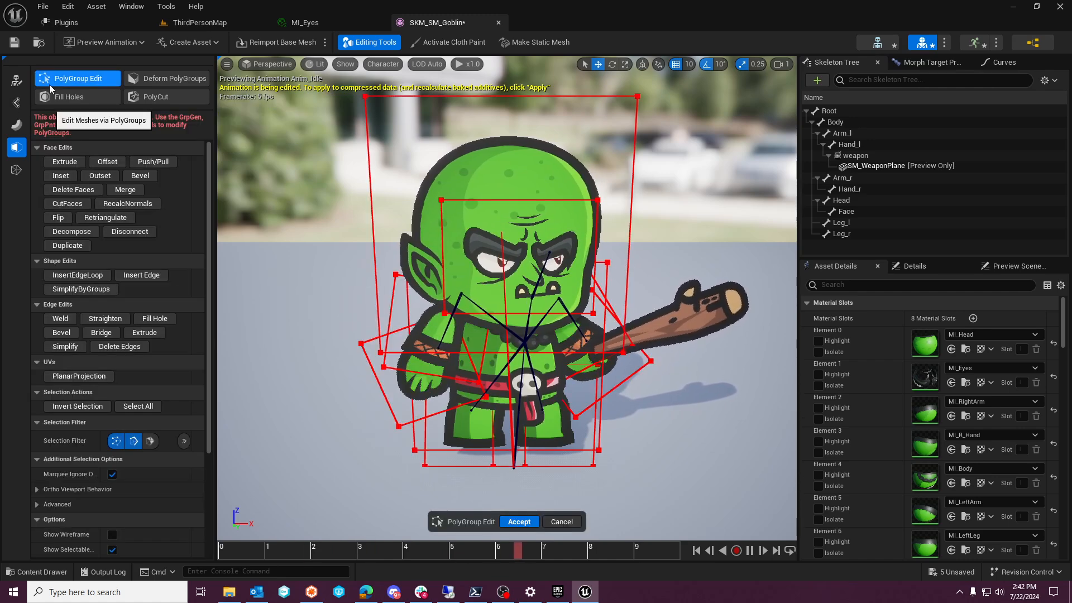
click(12, 85)
click(90, 79)
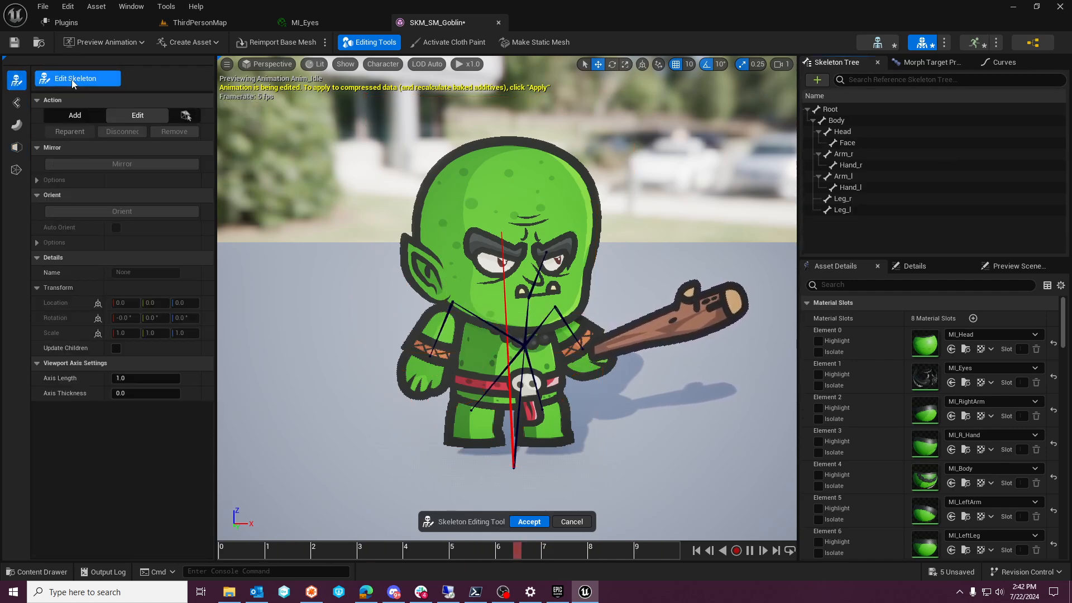
click(20, 127)
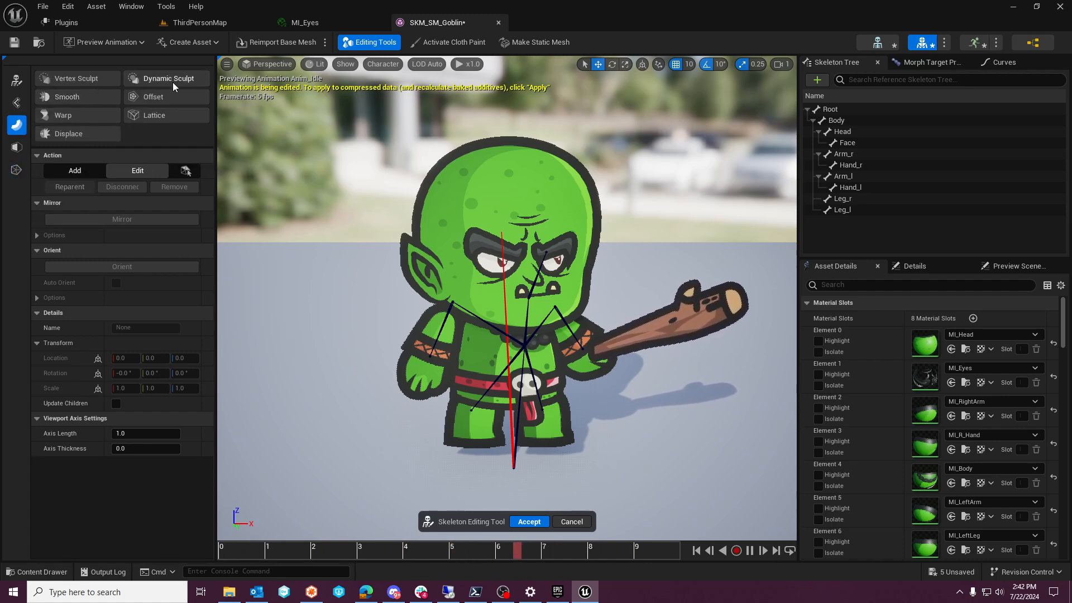
click(17, 103)
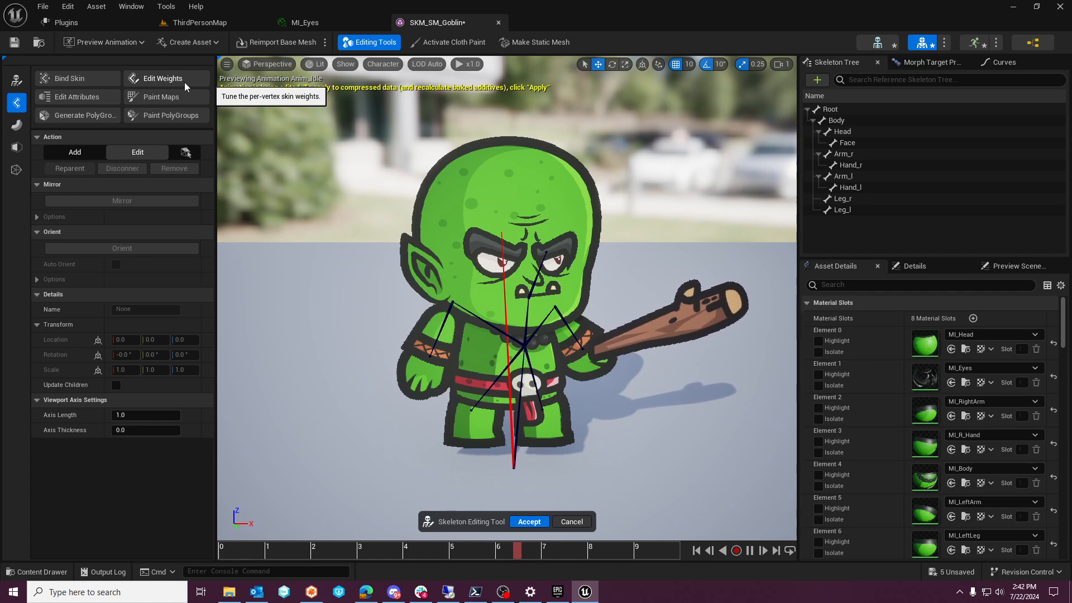
click(850, 197)
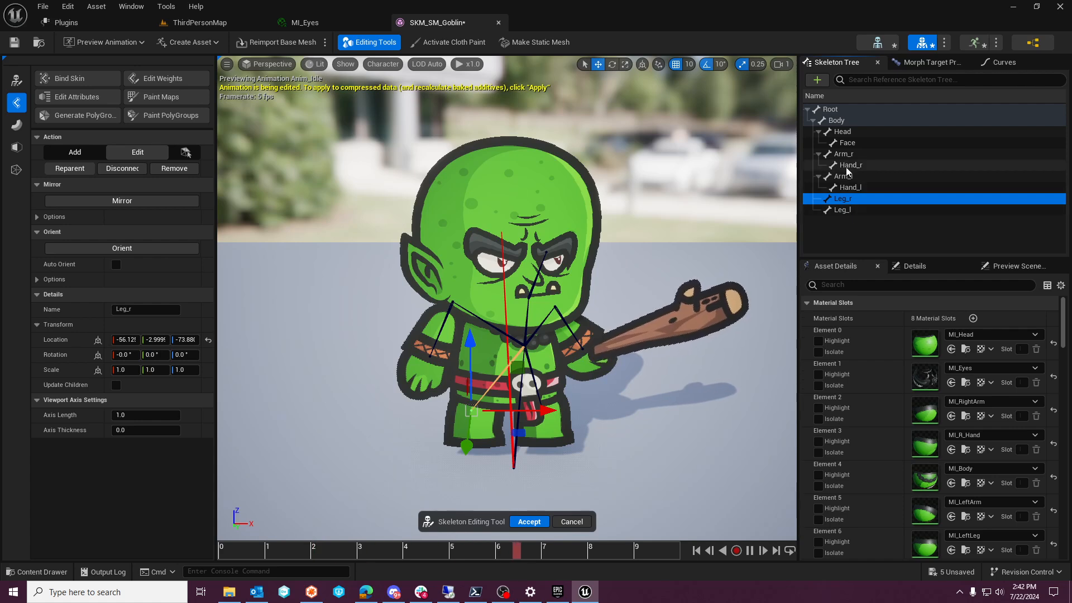
click(860, 178)
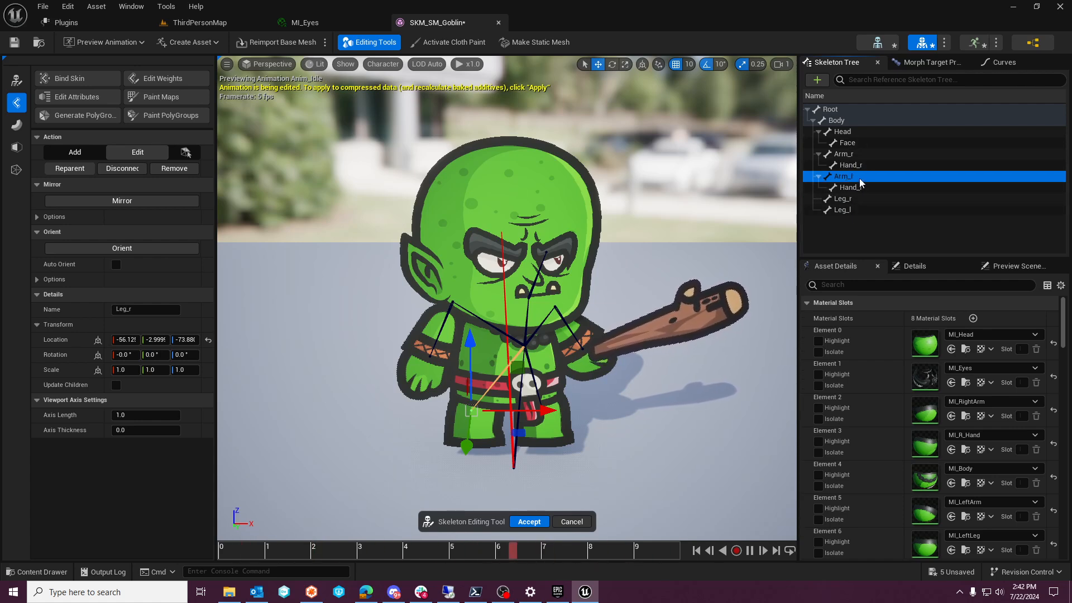
click(850, 187)
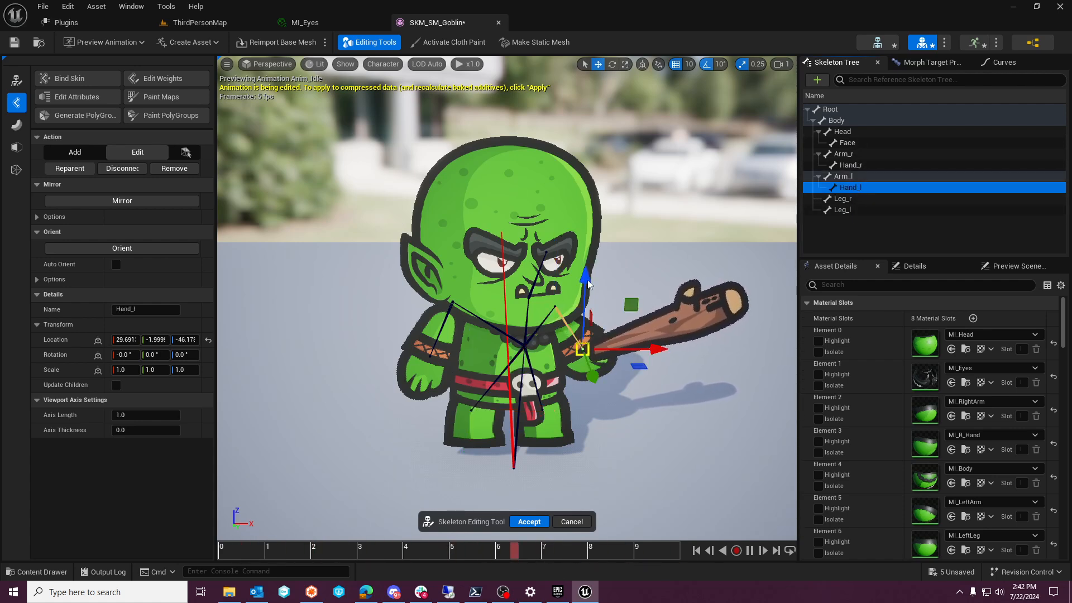
click(851, 165)
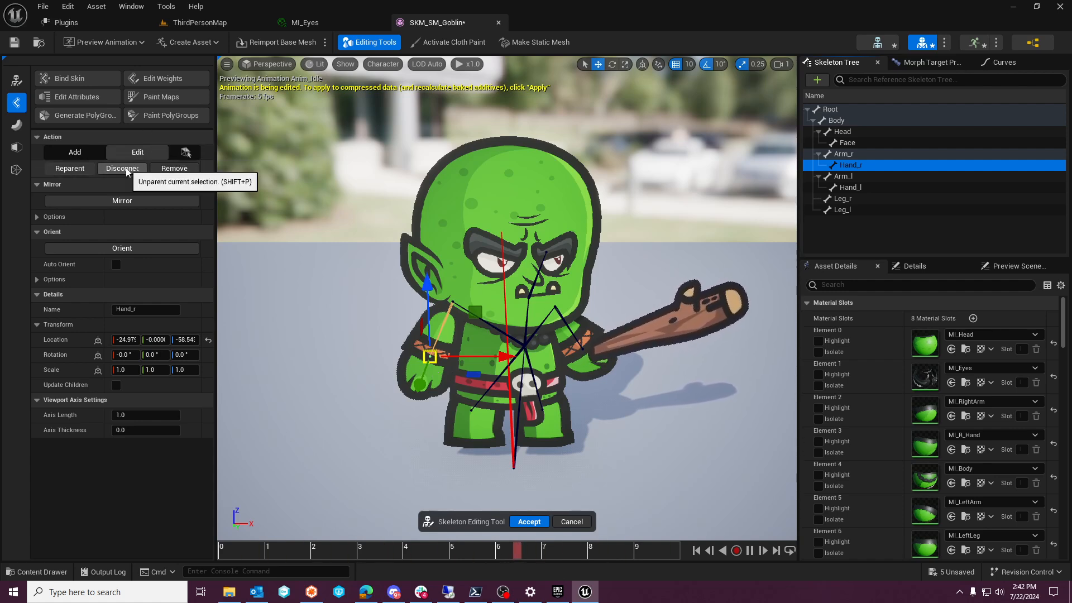
Examine the skin weights of the Hand_l and Hand_r bones with the Edit Weights tool
click(159, 81)
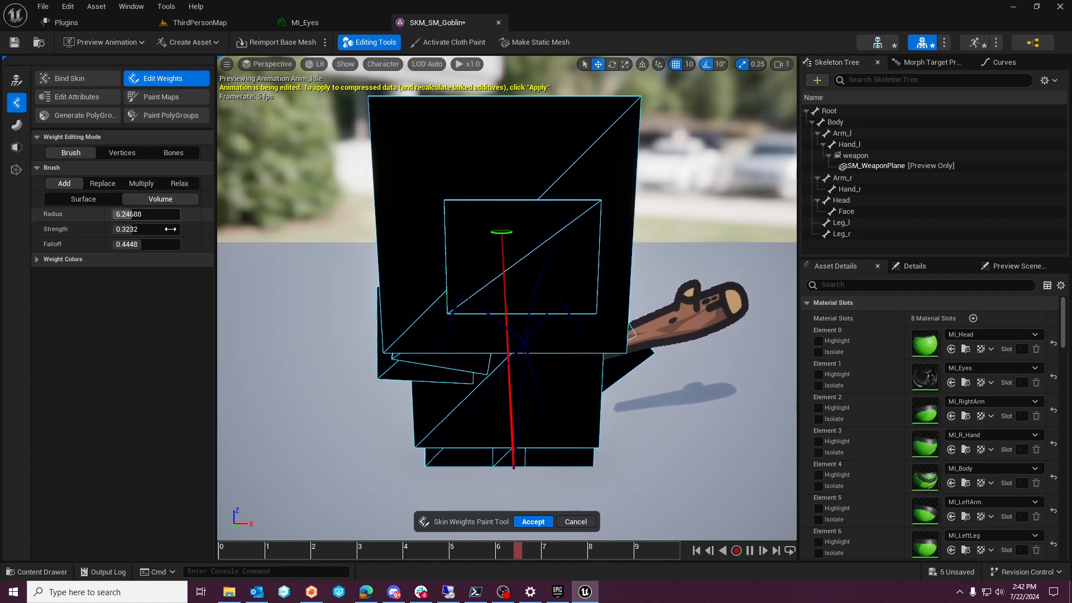
click(850, 144)
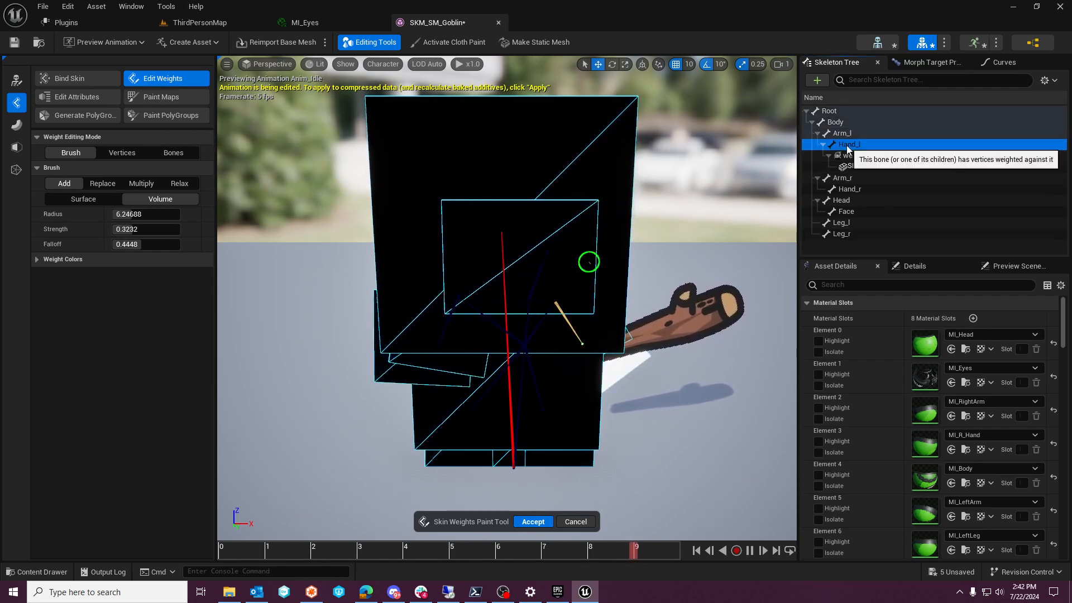
click(848, 190)
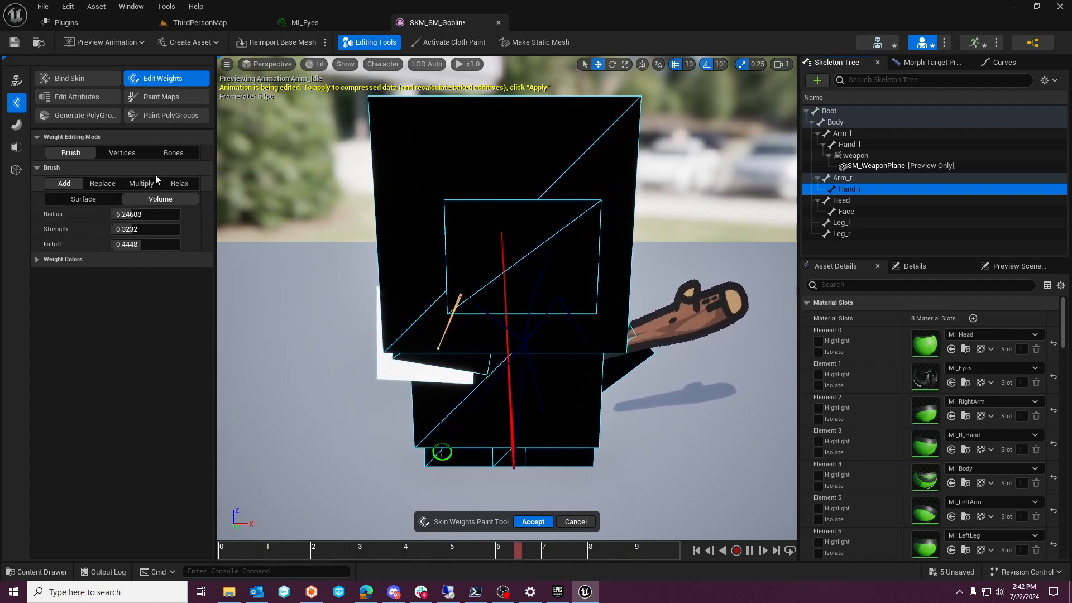
click(37, 261)
click(37, 260)
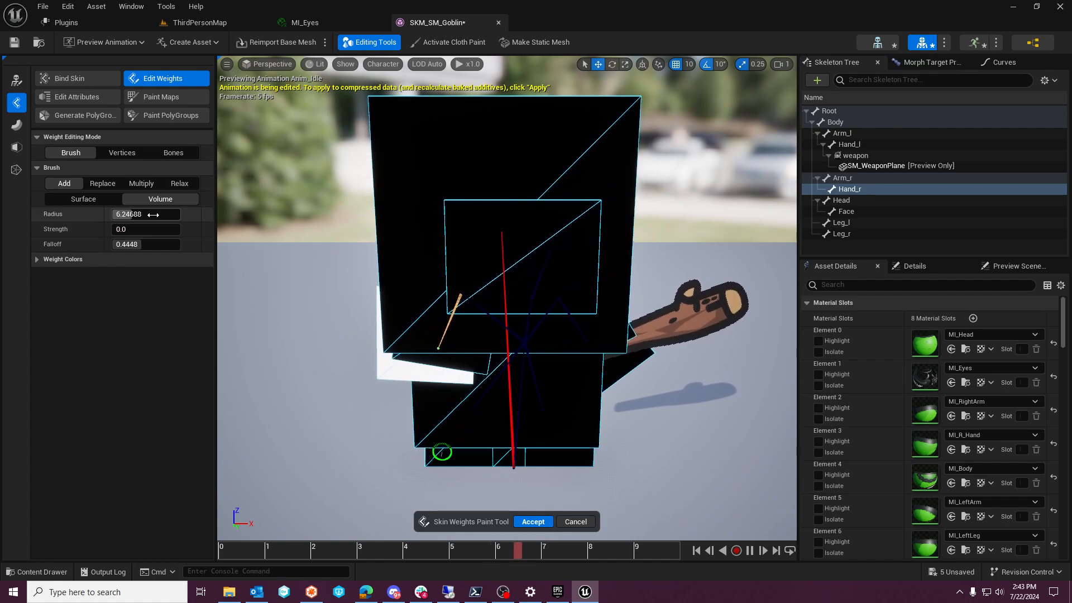
Try painting Hand_r skin weights with a Replace surface brush at radius 20, strength 1 and falloff 1, and cancel the edit
drag(153, 214, 112, 214)
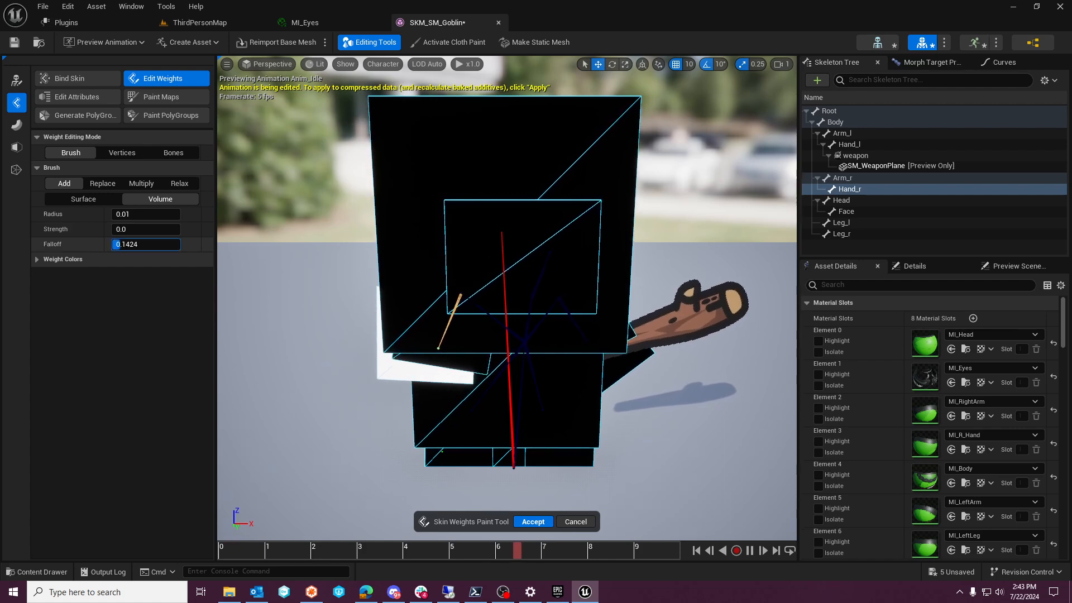
drag(139, 245, 141, 214)
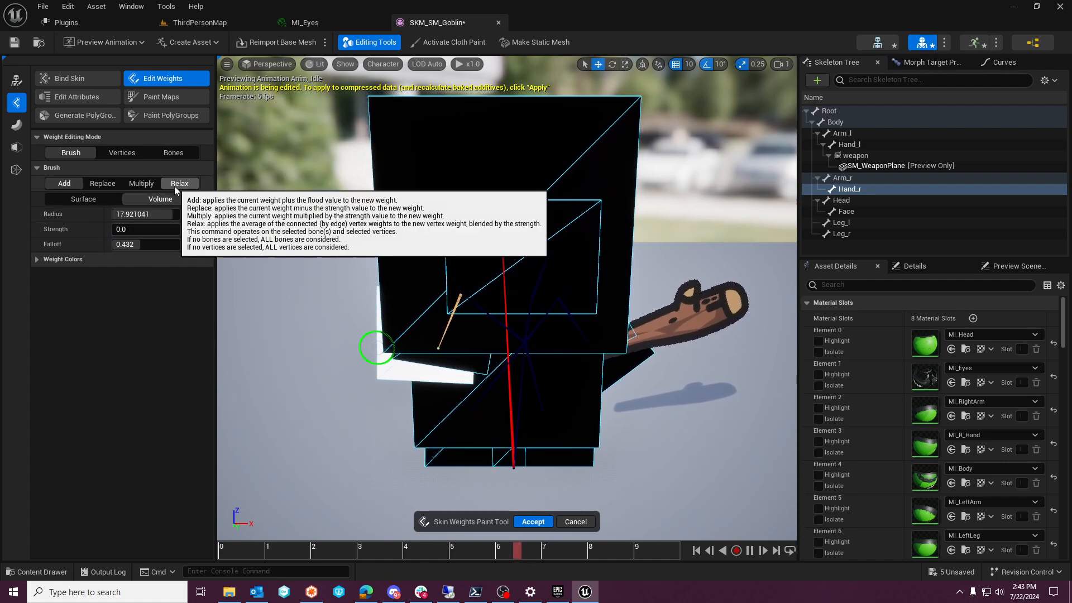
click(104, 185)
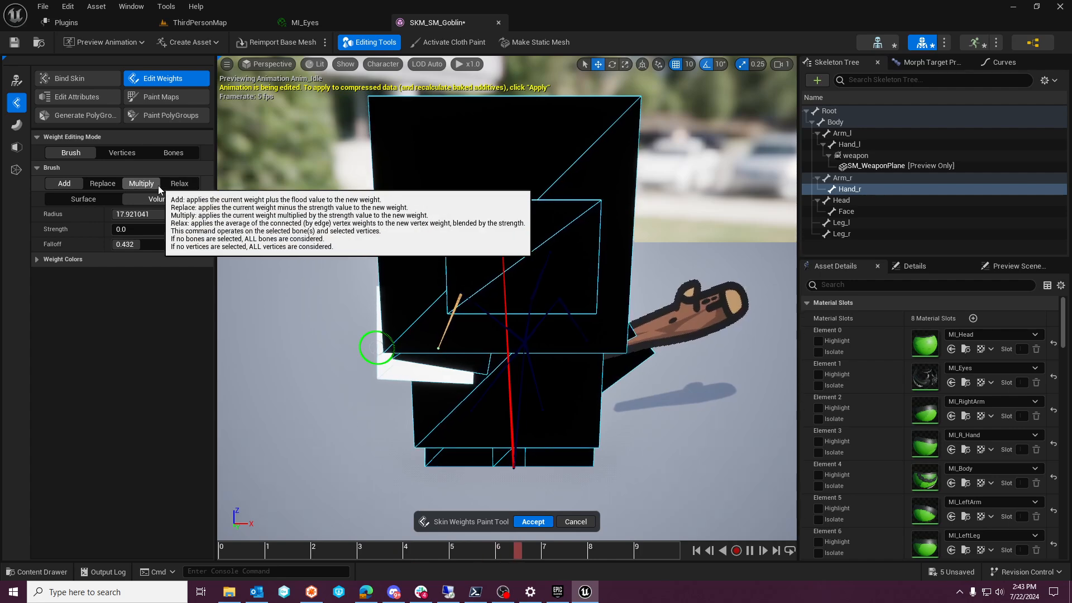
click(103, 184)
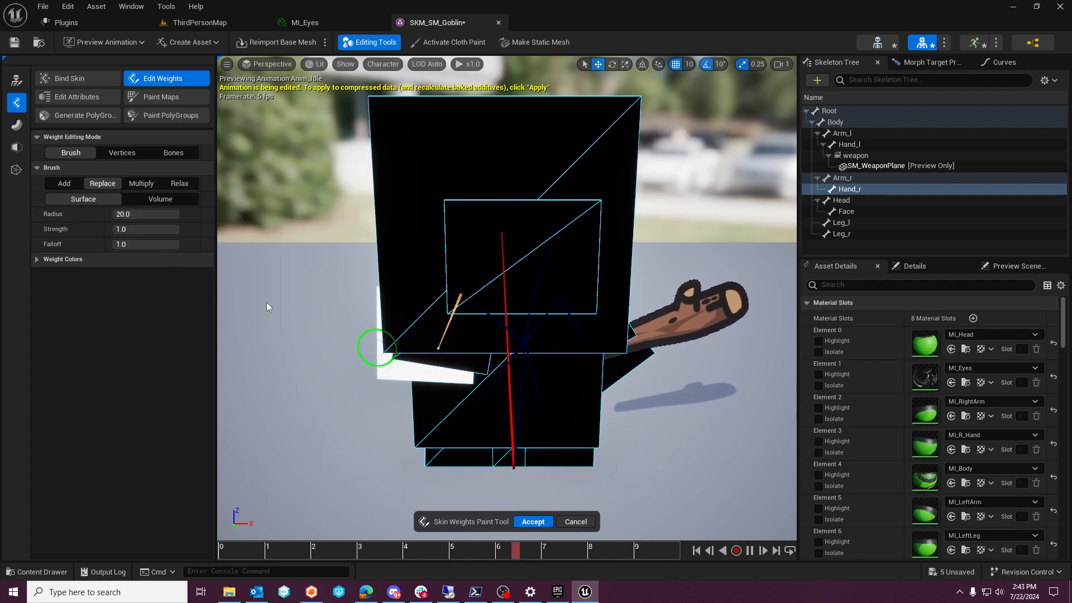
mouse_move(428, 303)
mouse_down()
mouse_move(371, 302)
mouse_move(486, 347)
mouse_move(395, 323)
mouse_move(455, 317)
mouse_move(385, 342)
mouse_up()
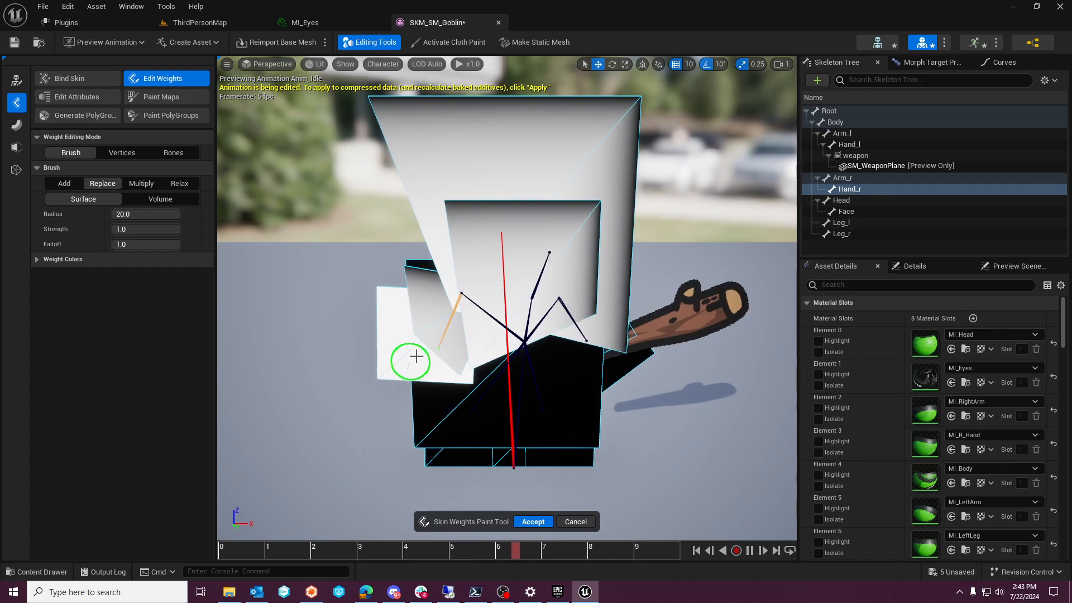
click(581, 524)
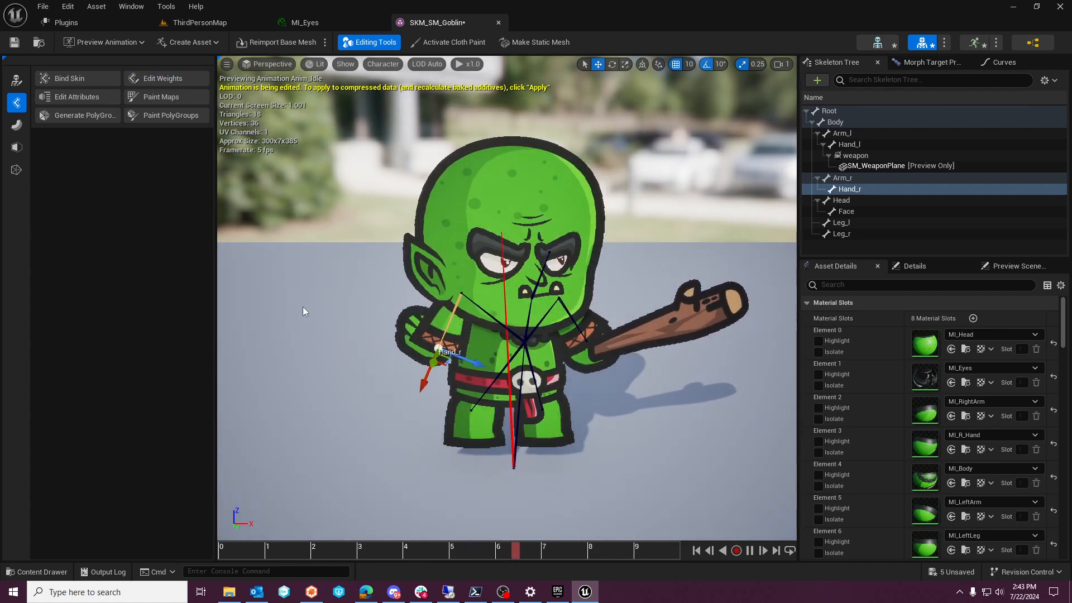
Start editing the skin weights in Vertices mode and expand the Edit Selection, Edit Weights and Weight Colors options
click(185, 83)
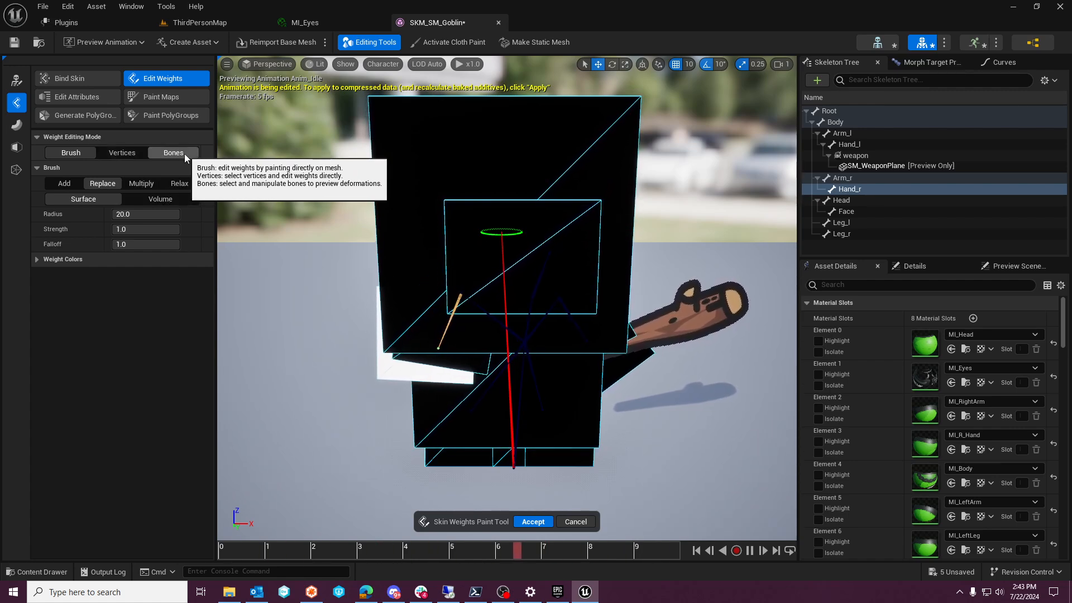
click(135, 154)
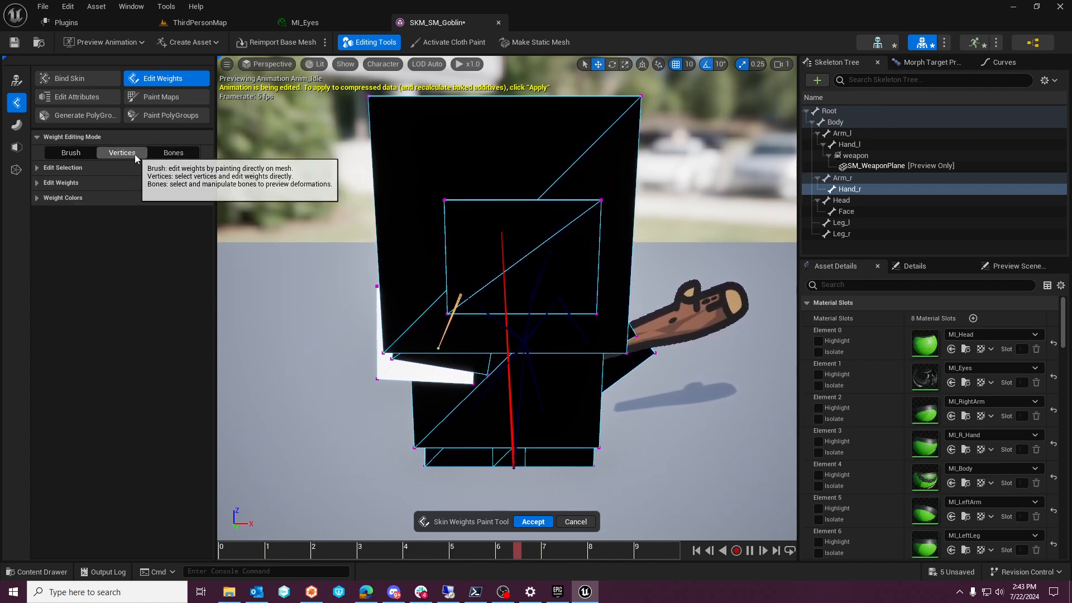
click(37, 168)
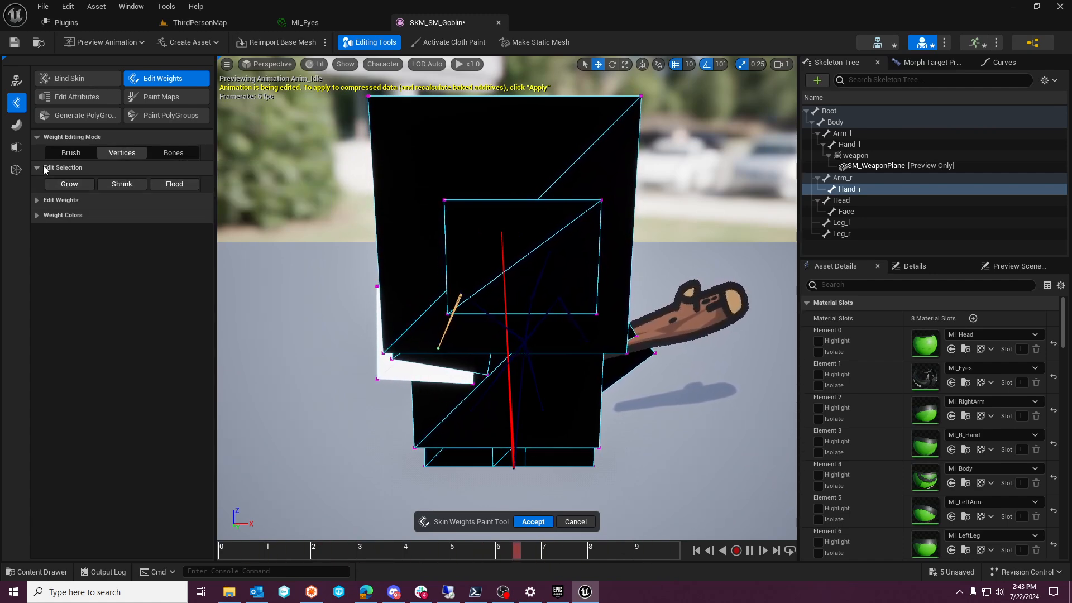
click(37, 200)
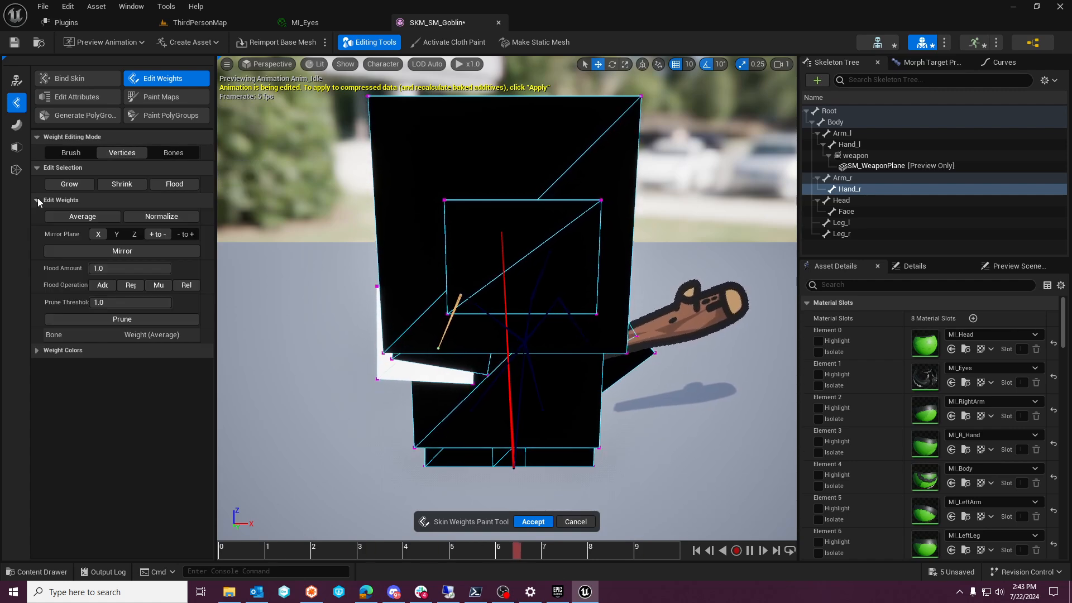
click(37, 351)
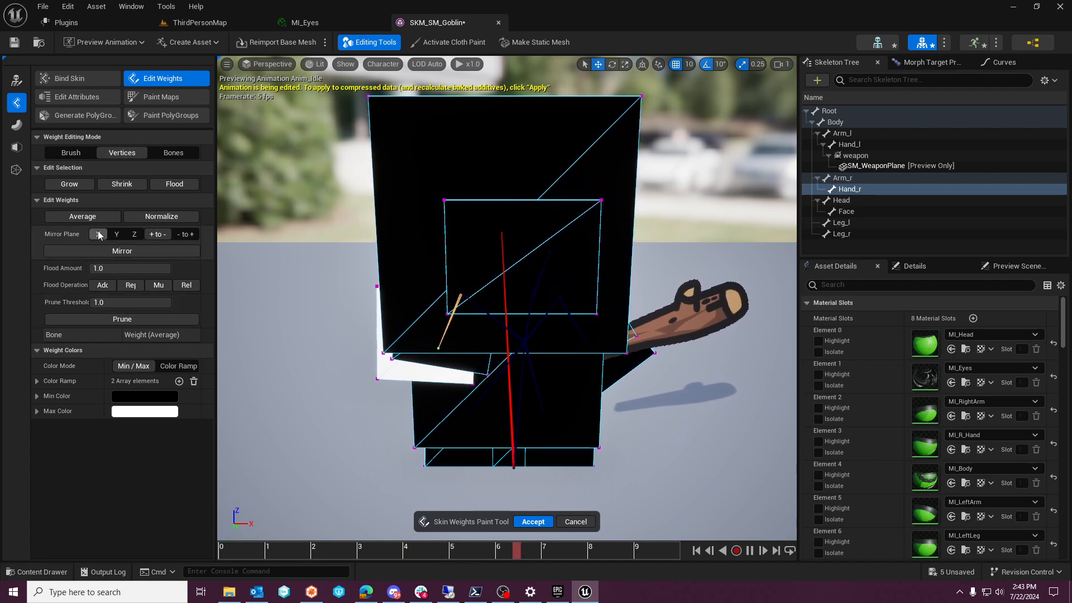
mouse_move(137, 267)
mouse_down()
mouse_move(90, 268)
mouse_move(168, 268)
mouse_up()
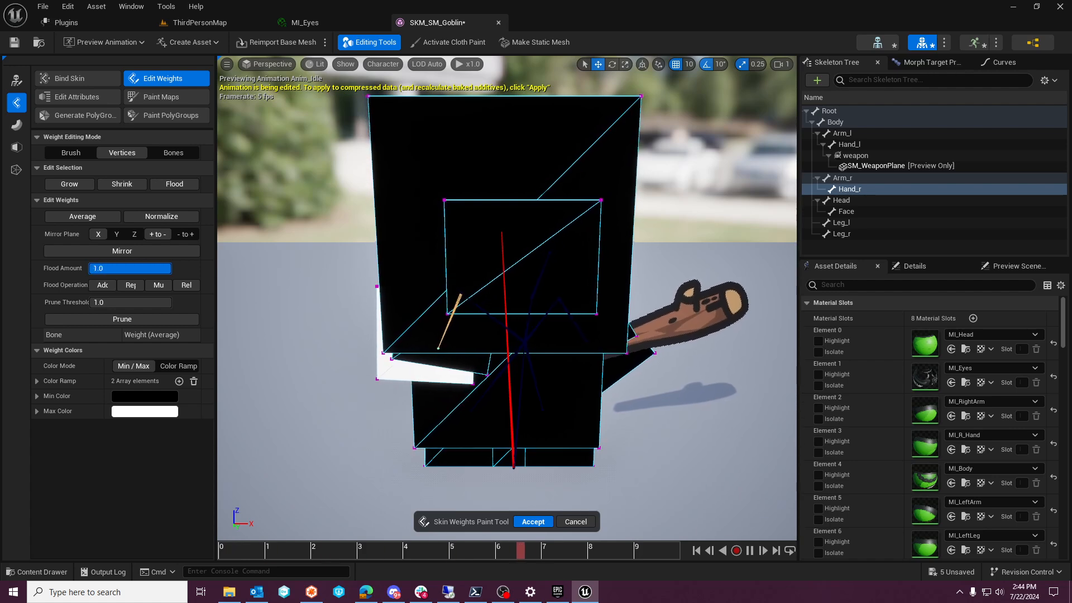
click(81, 154)
click(121, 153)
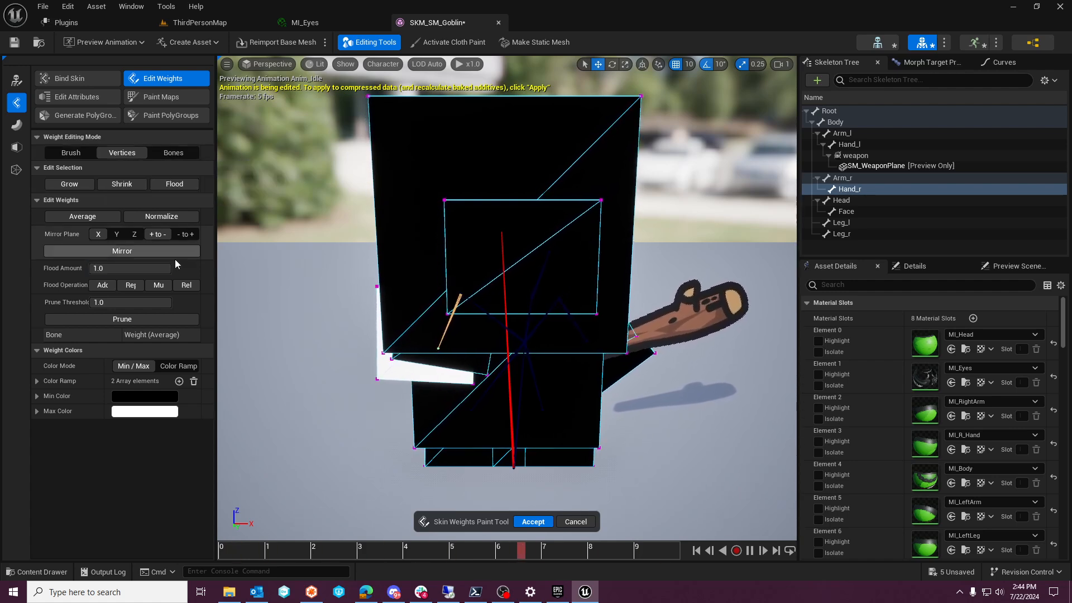
Select the corner vertices of the right hand plane, prune their Hand_r weights with a threshold of 1.0, and accept
click(377, 290)
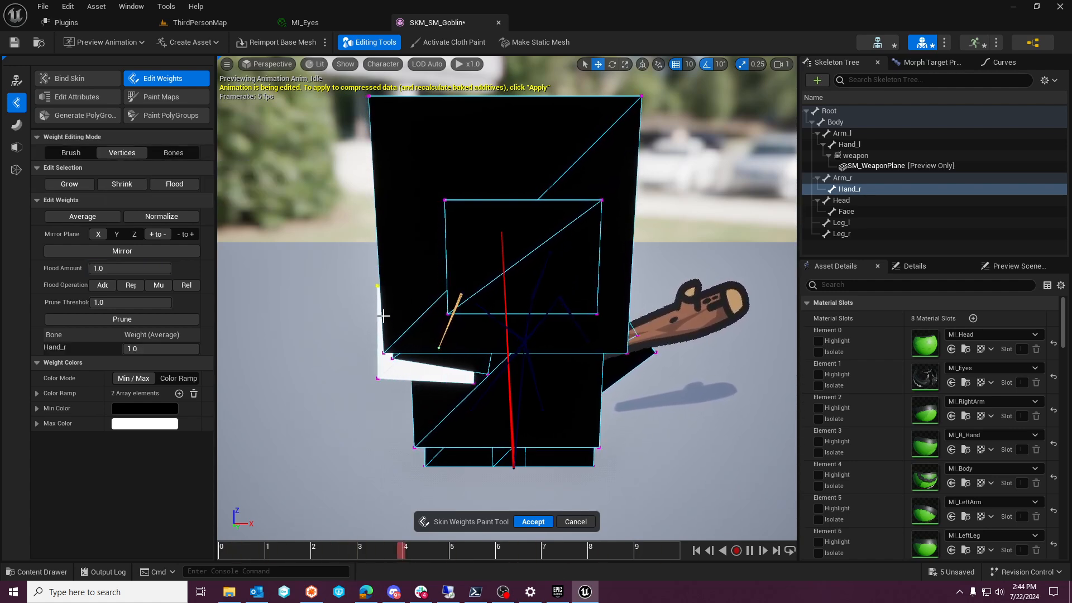
shift+click(376, 380)
shift+click(470, 386)
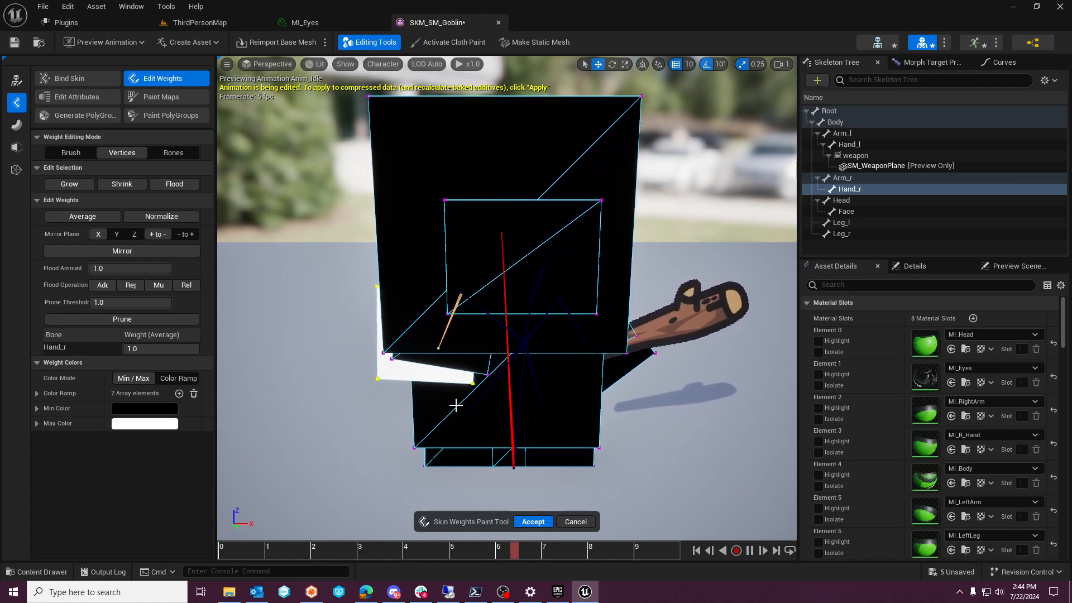
drag(459, 251, 492, 318)
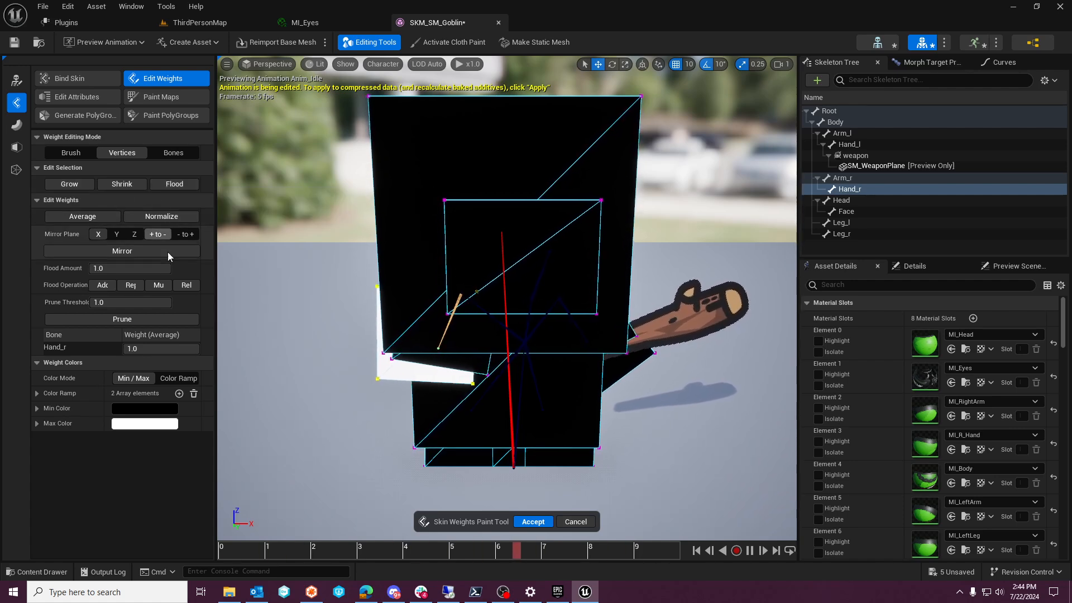
click(154, 319)
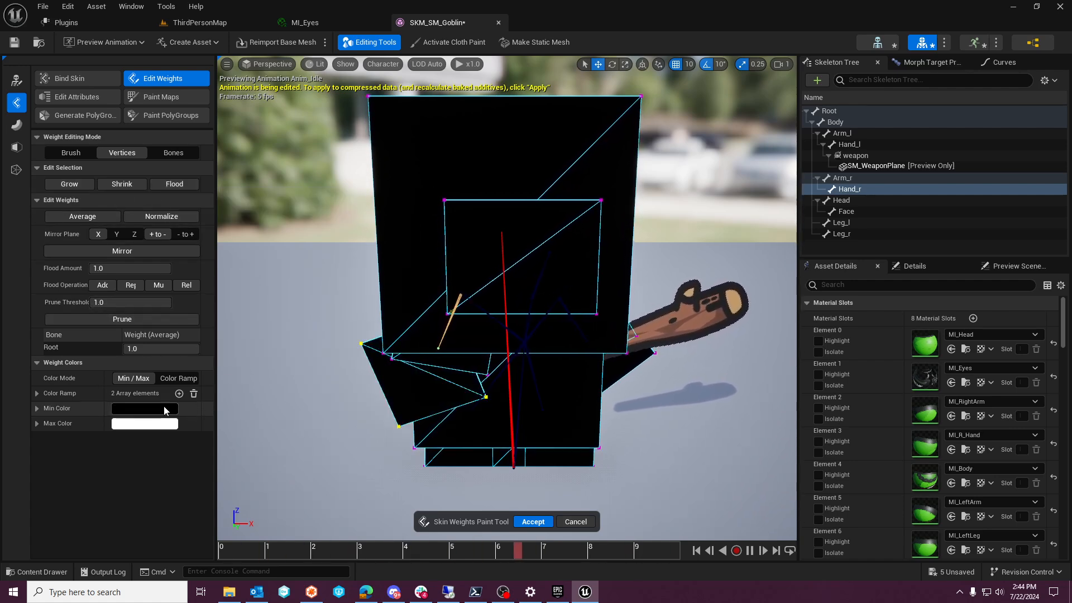
click(532, 522)
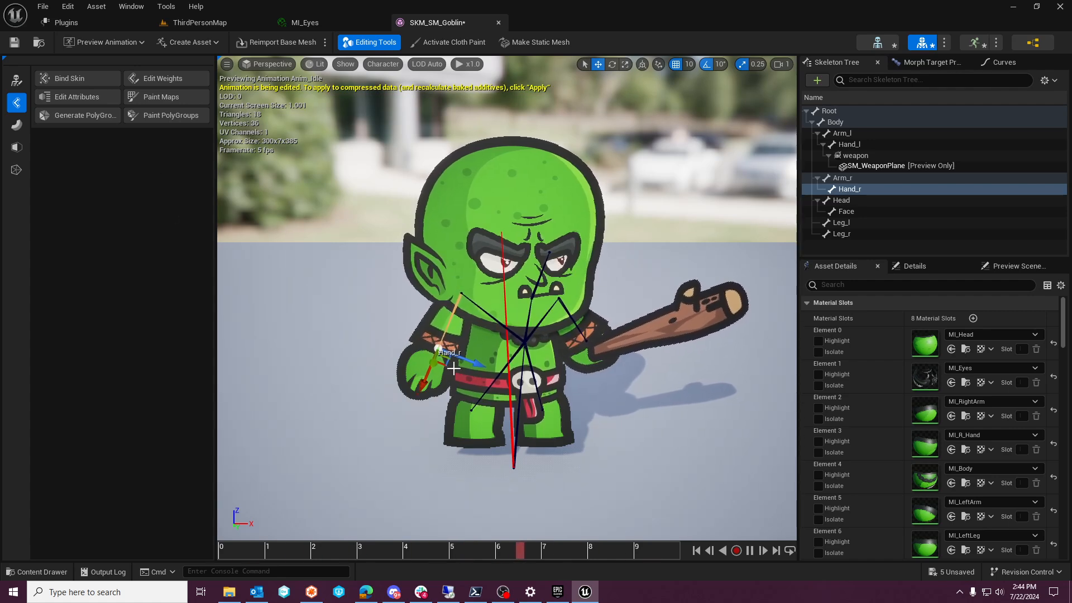
Try painting Hand_r weights back onto the right hand plane with a Replace surface brush at radius 20, and undo the strokes
click(151, 83)
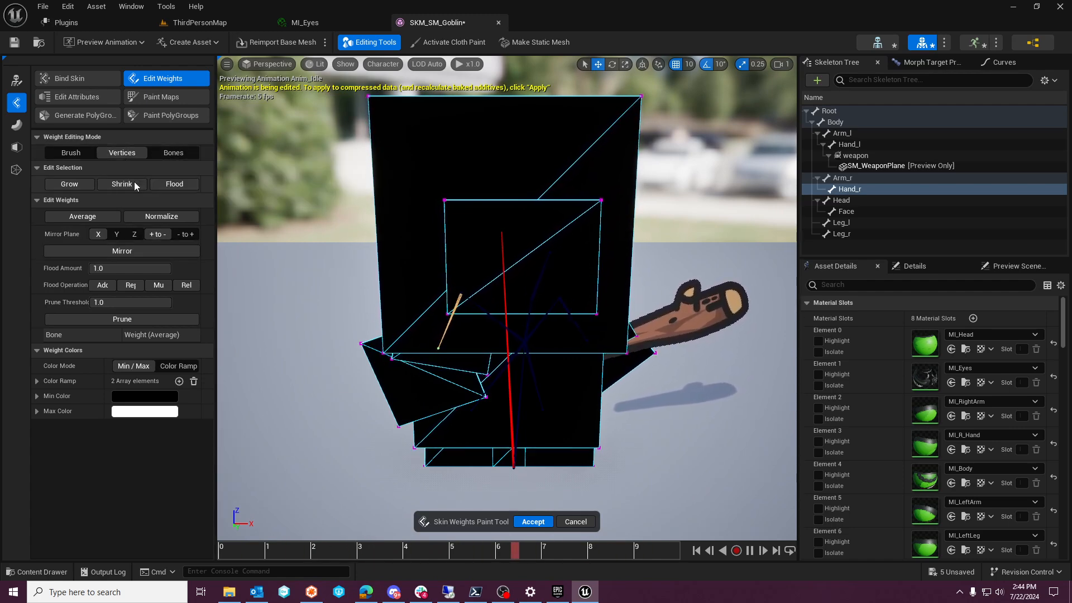
click(78, 154)
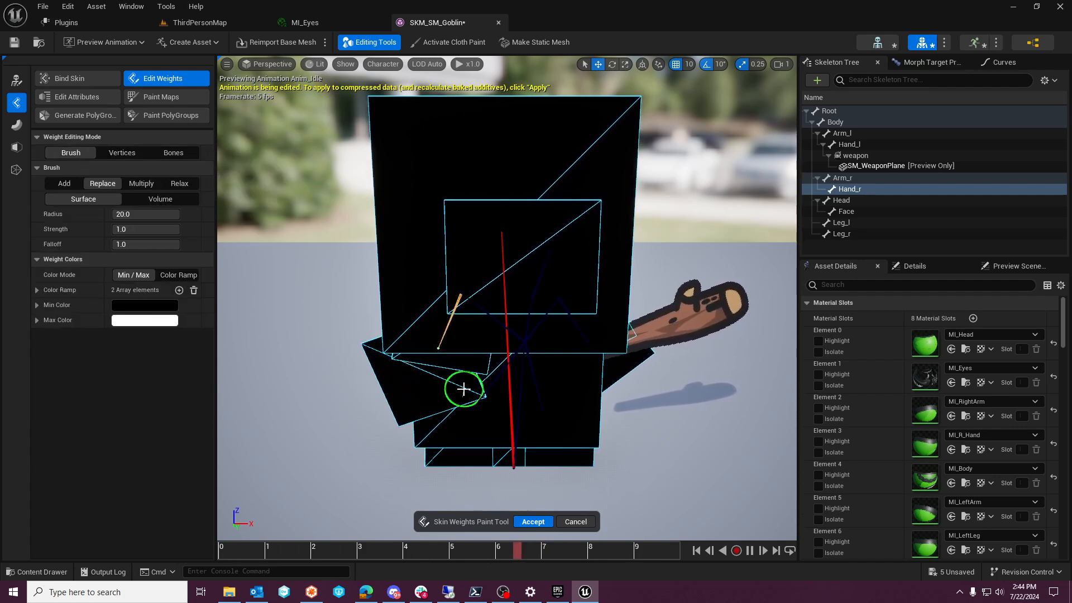
click(866, 190)
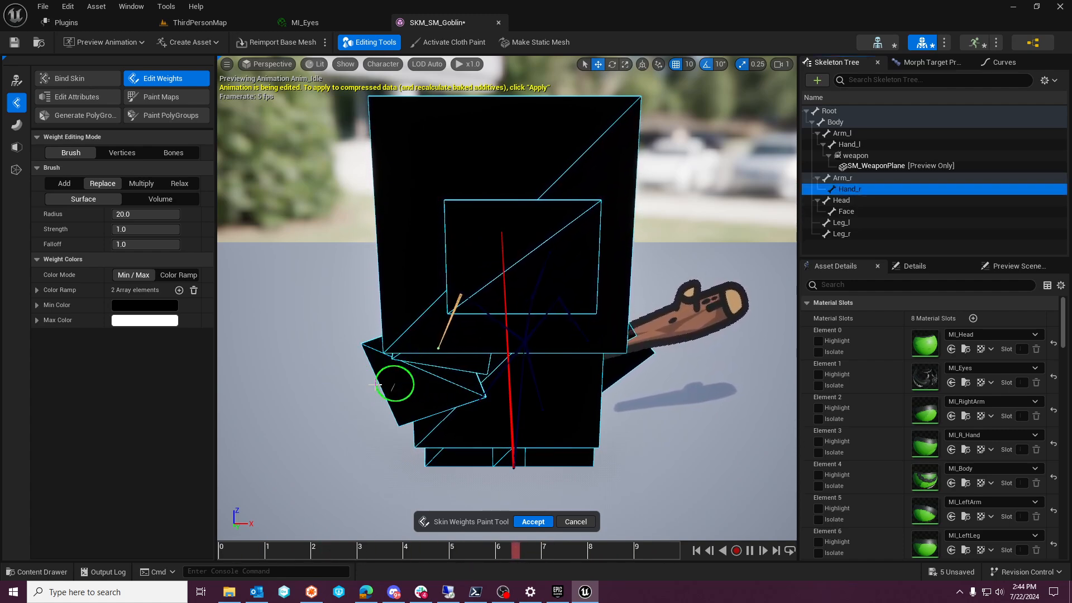
click(134, 229)
click(70, 183)
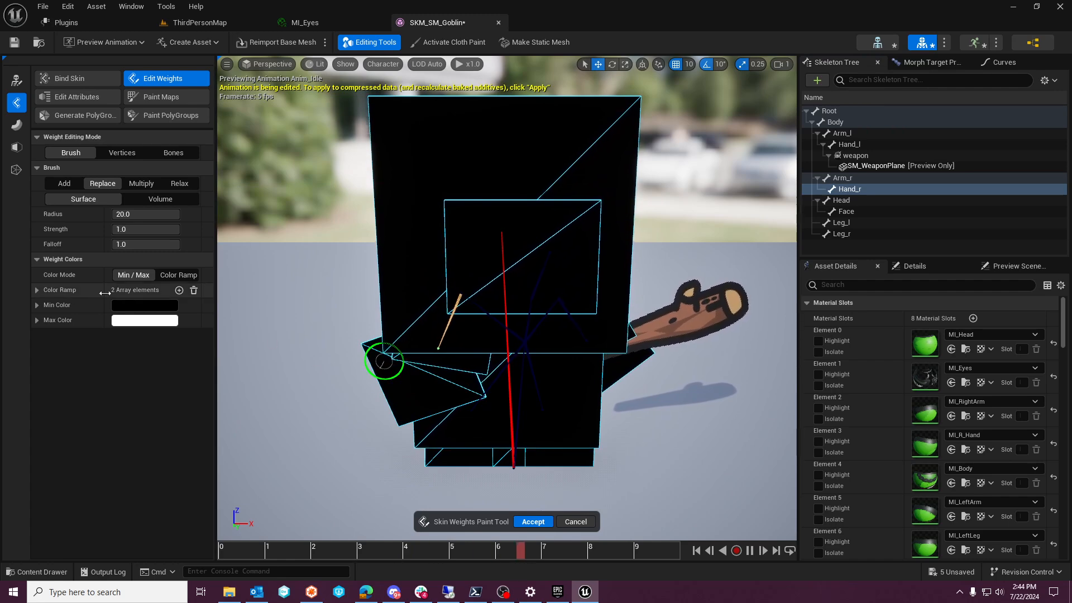
drag(408, 362, 381, 350)
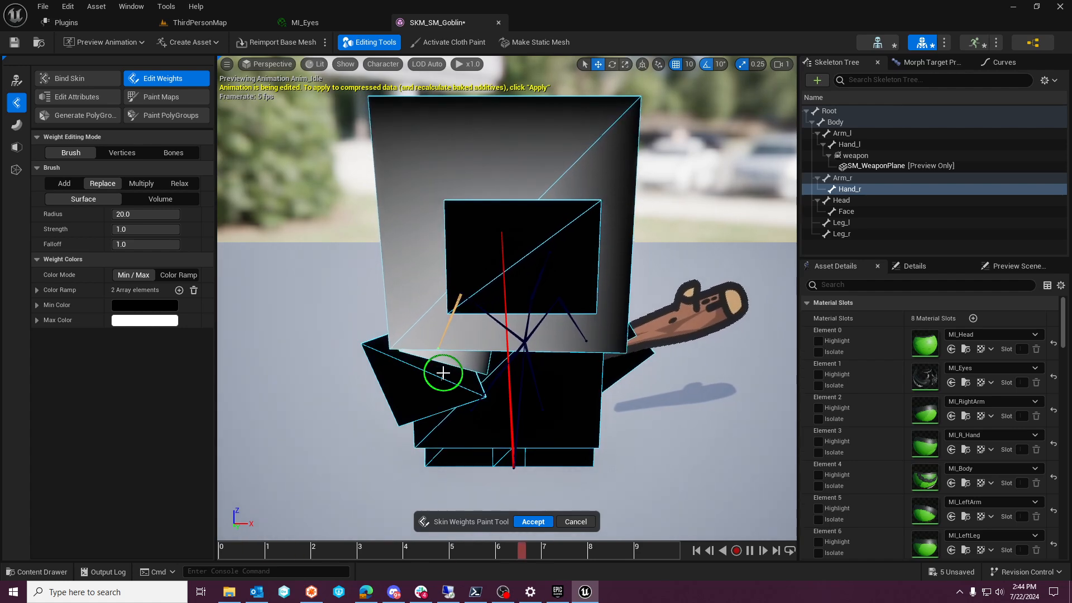
key(ctrl+z)
drag(465, 390, 481, 394)
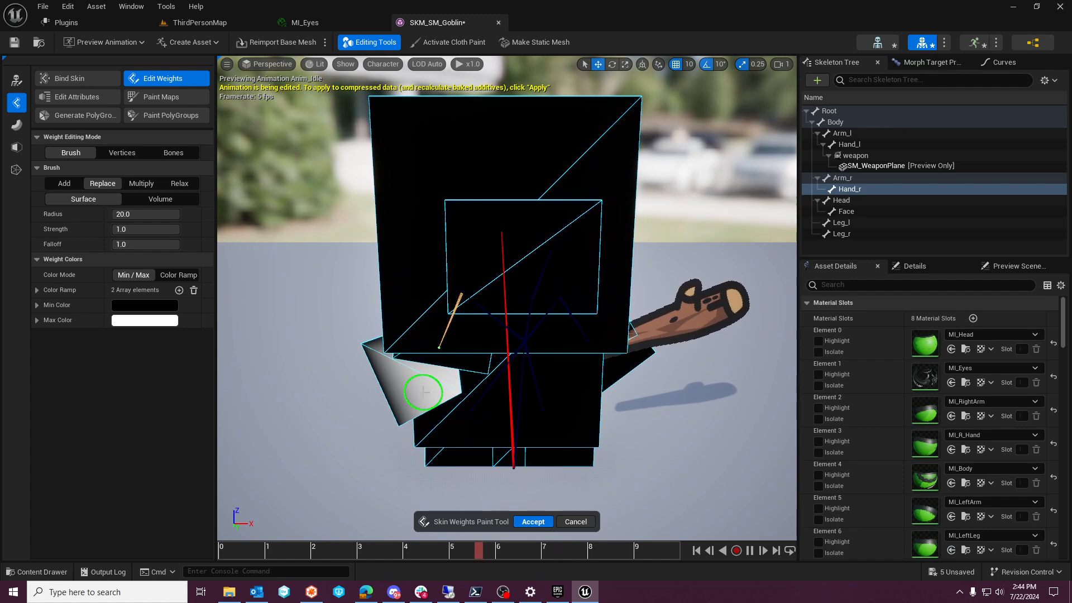
key(ctrl+z)
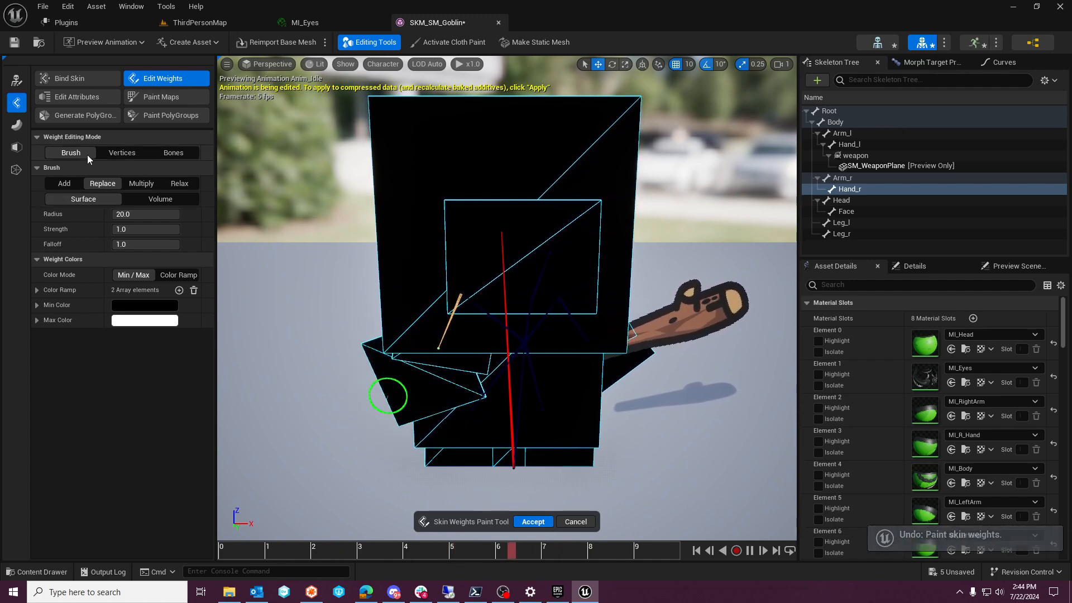
Select only the right hand plane's corner vertices and flood them with Hand_r weight using the Add operation at amount 1.0
click(122, 153)
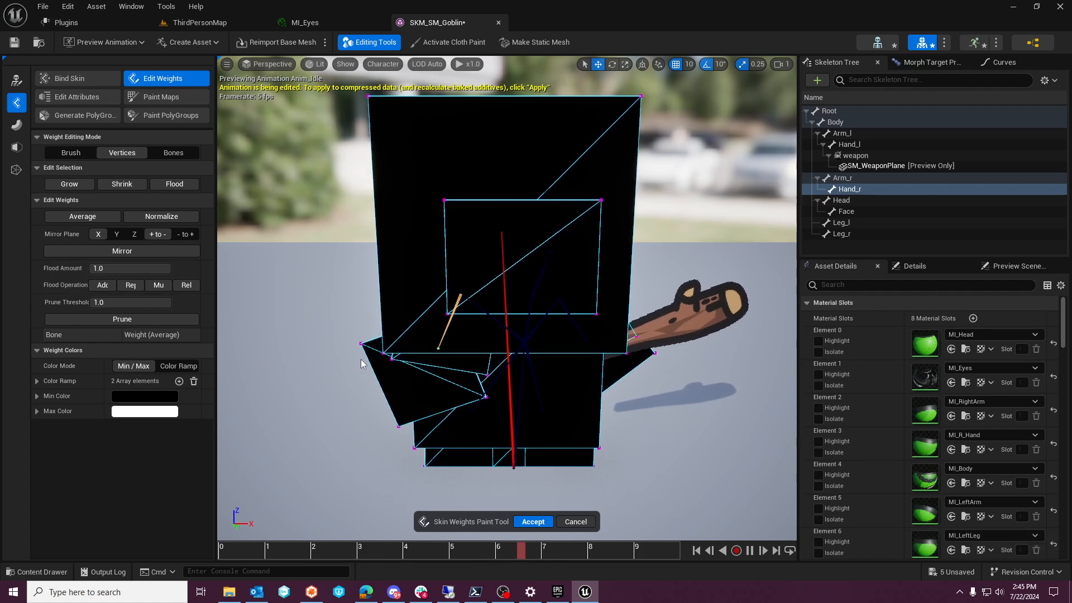
click(362, 343)
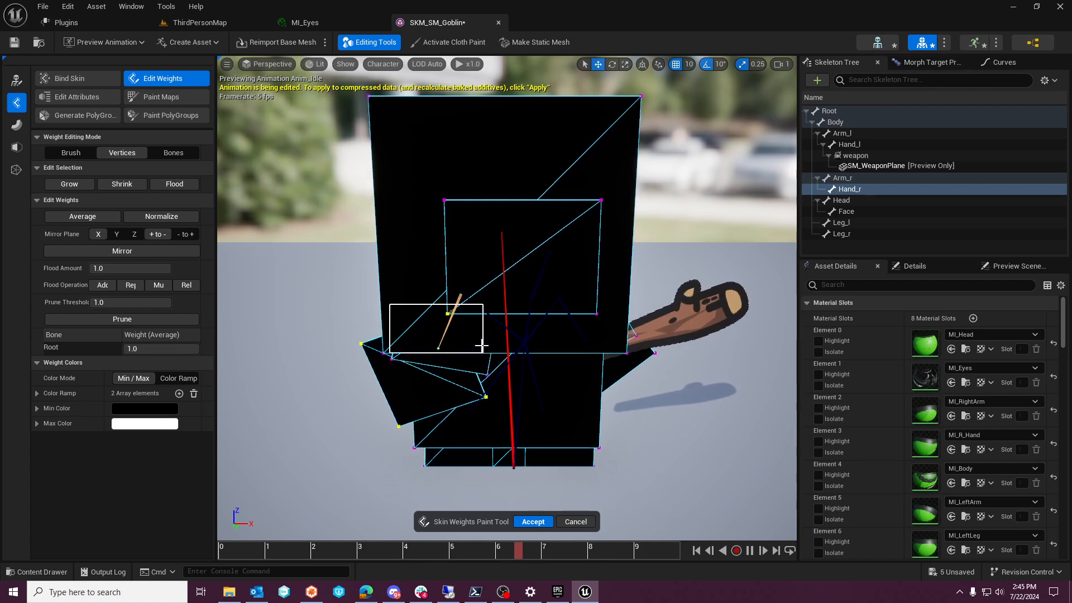
drag(482, 346, 482, 347)
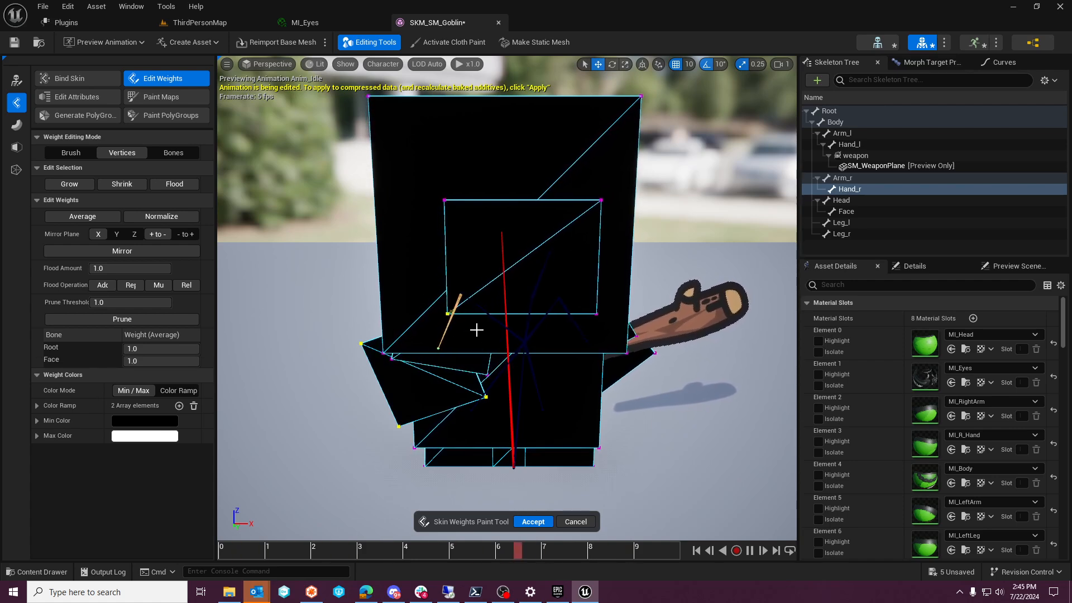
click(445, 314)
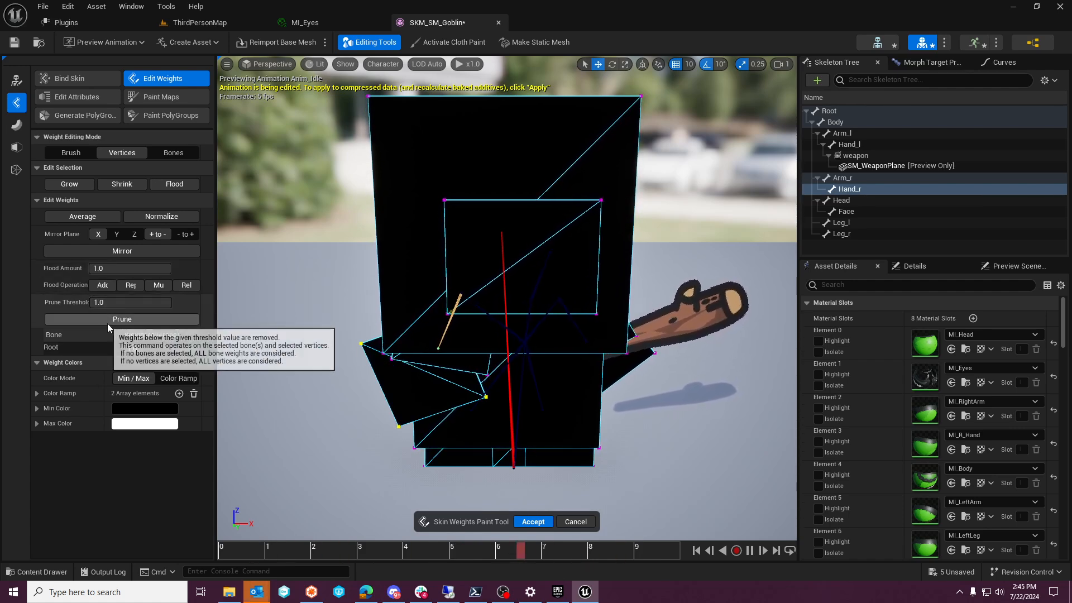
click(103, 285)
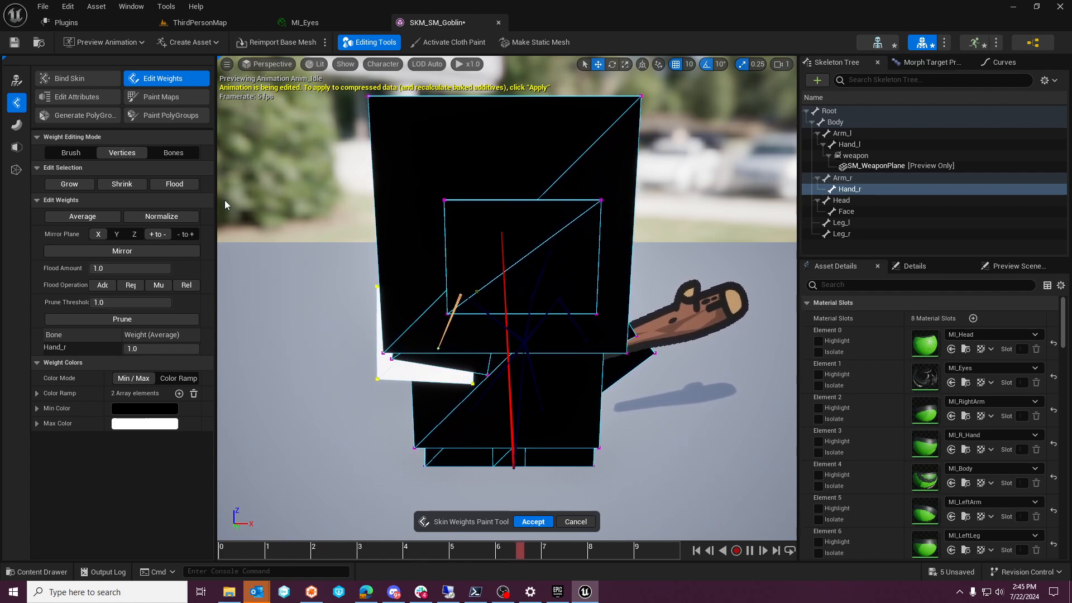
Try Bind Skin with Direct Distance, stiffness 0.2 and 5 max influences, check the Hand_r weights, and undo the binding
click(92, 79)
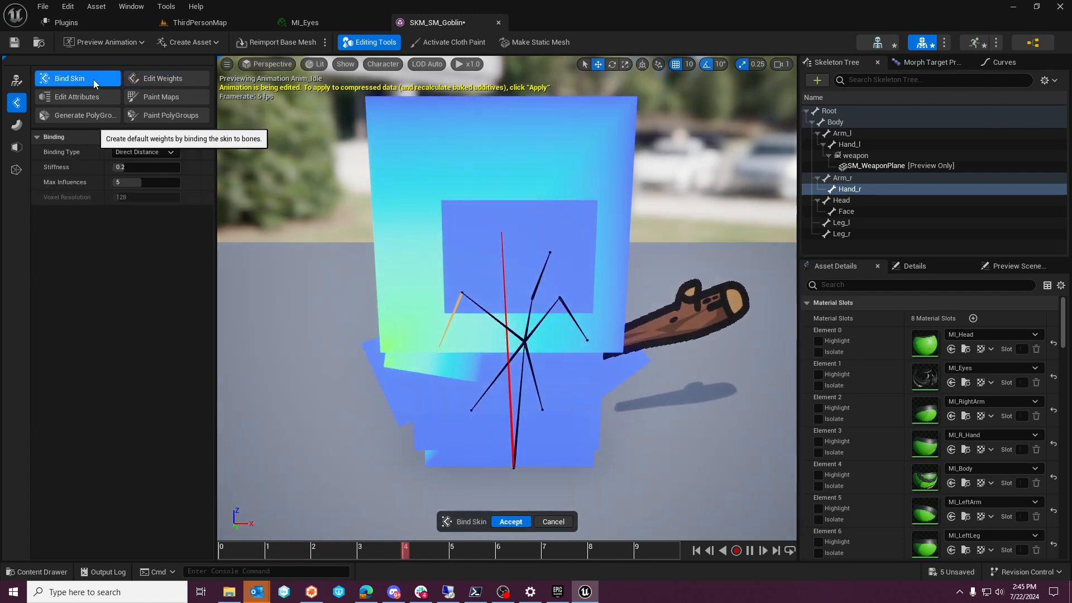
click(169, 84)
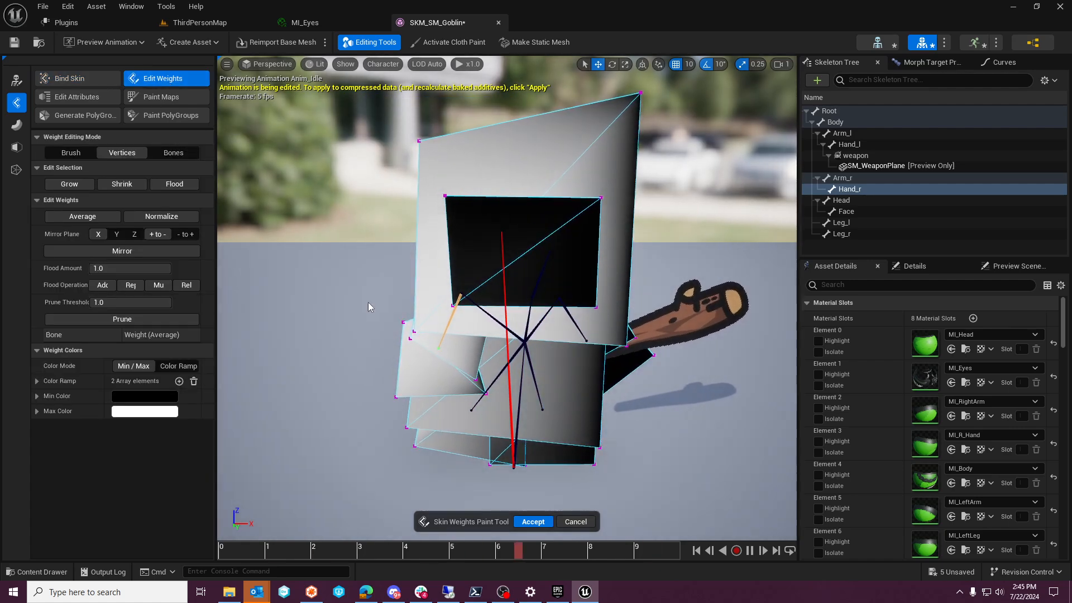
click(88, 82)
click(158, 81)
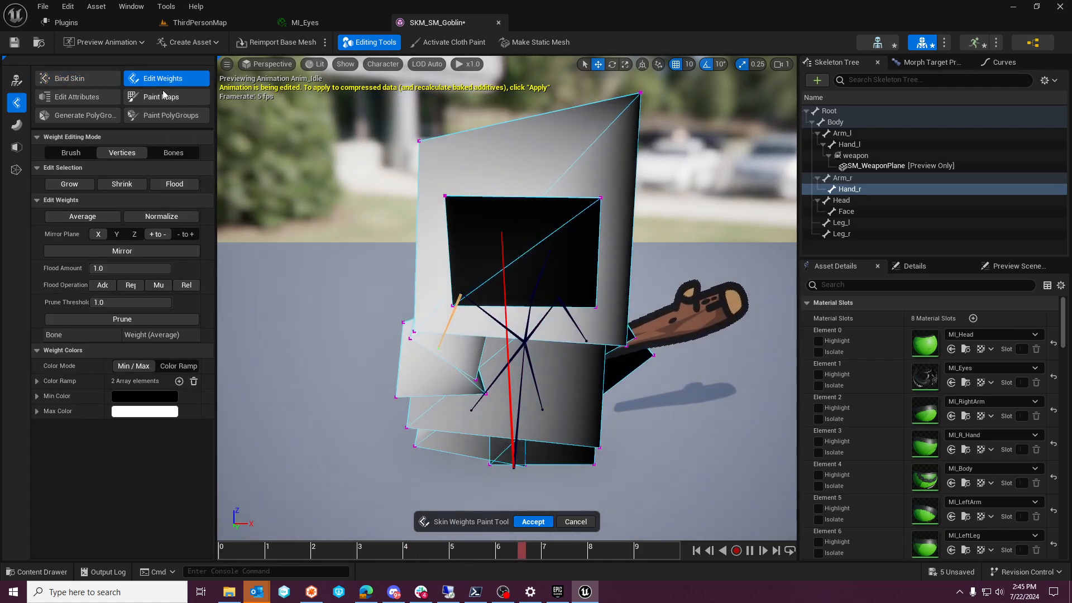
click(16, 80)
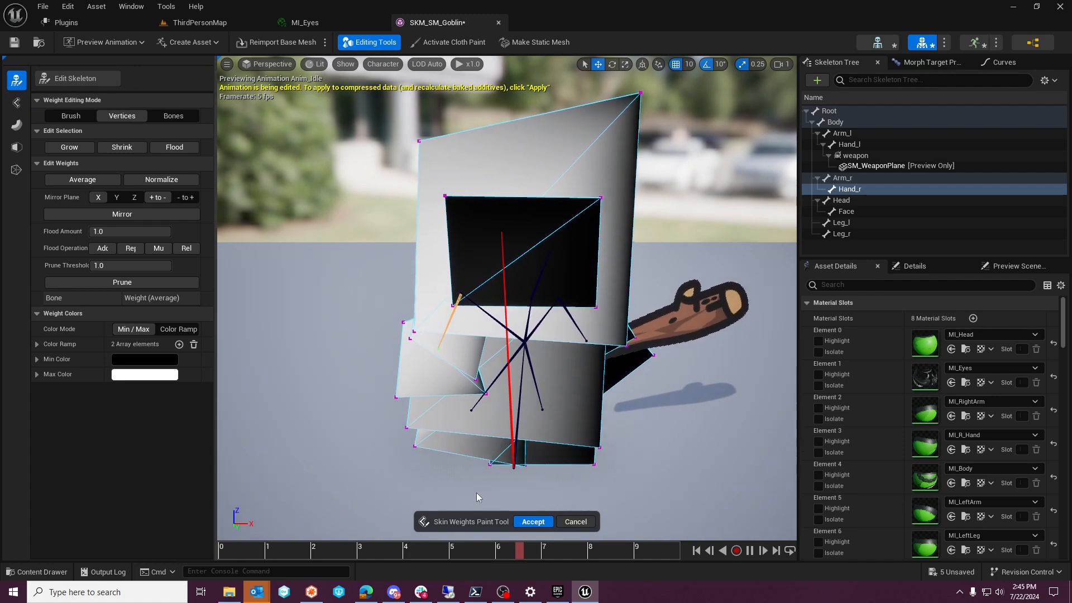
click(575, 522)
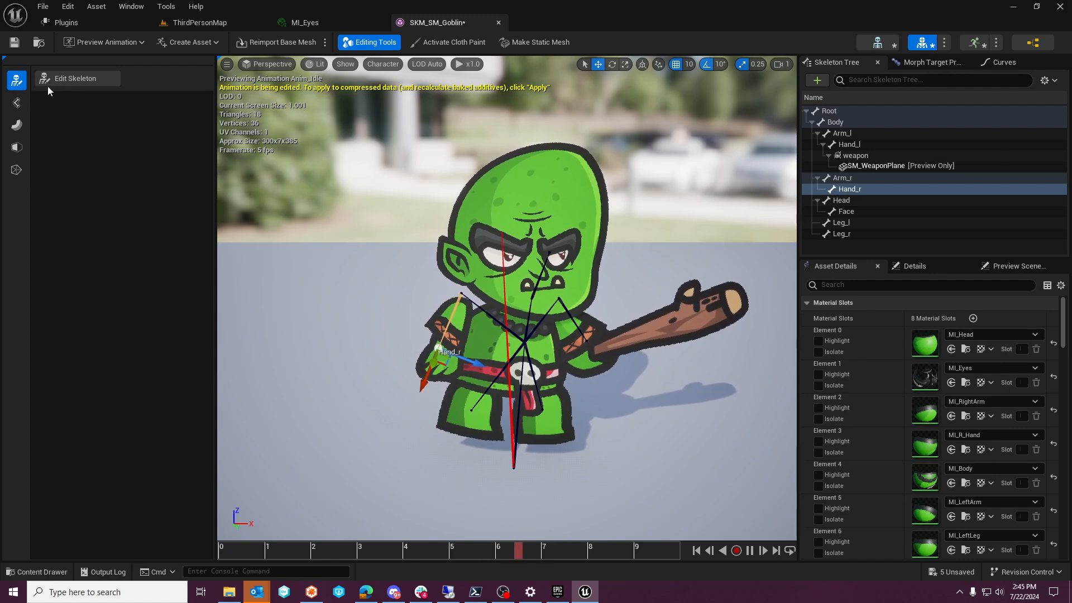
key(ctrl+z)
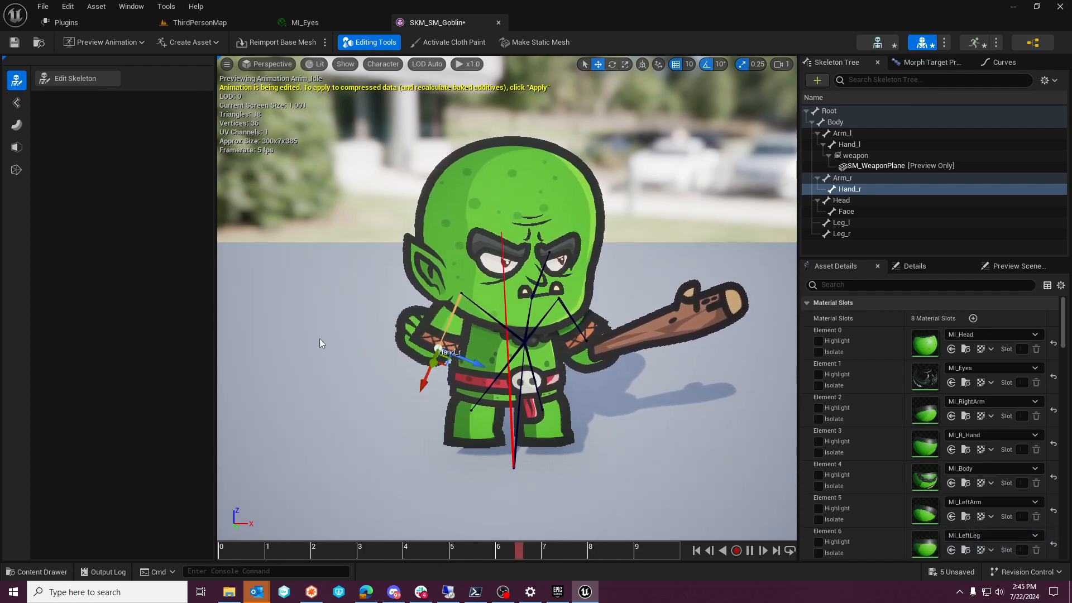
Rotate the Hand_r bone about its Y axis with the Skeleton Editing Tool and accept the change
click(78, 78)
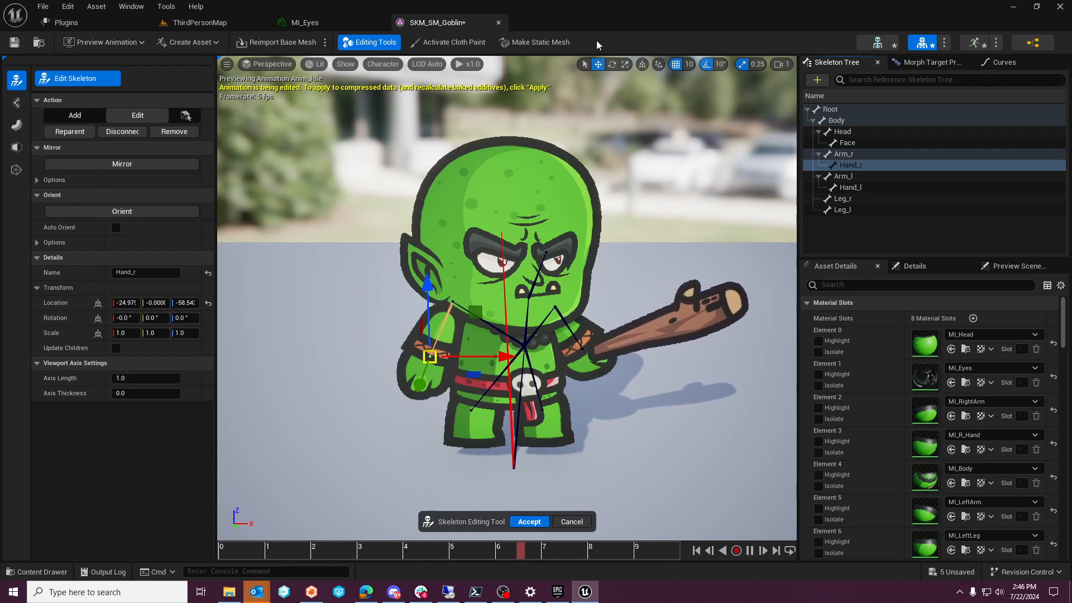
click(611, 65)
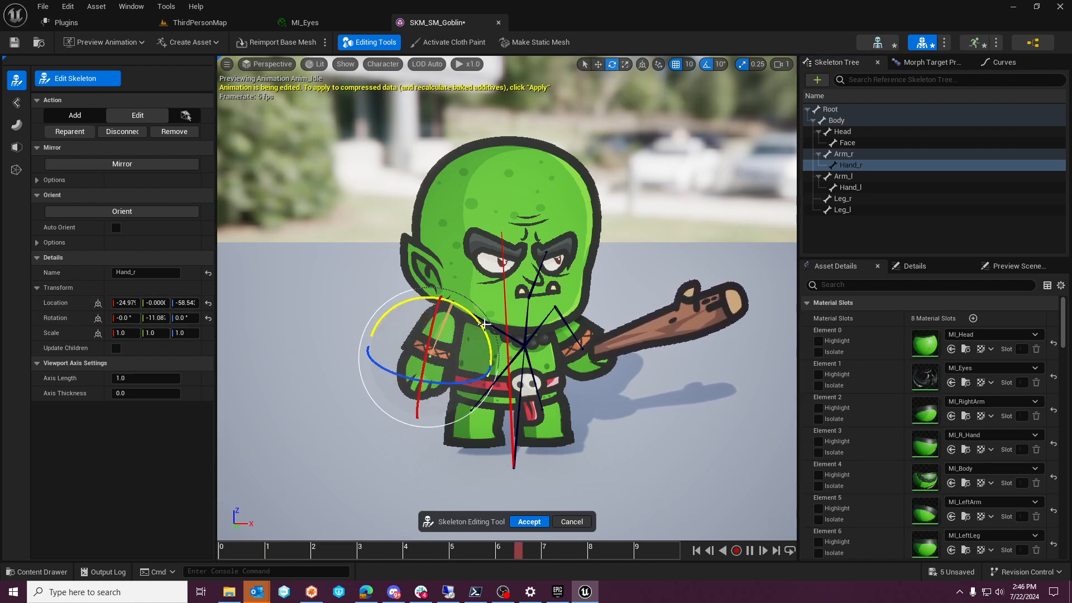
click(539, 524)
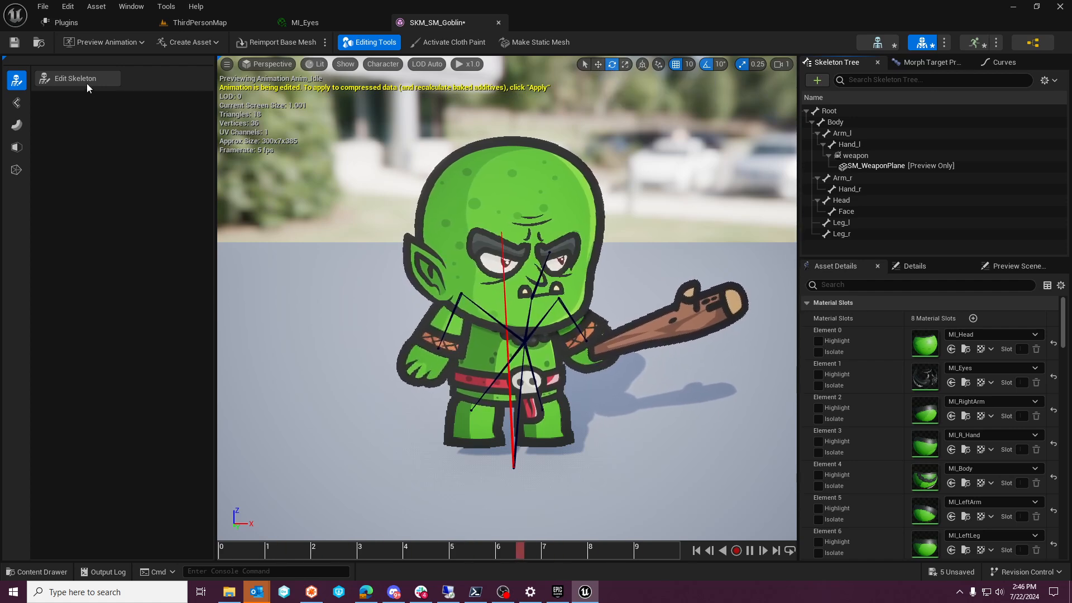
Readjust the Hand_r bone's rotation with the Skeleton Editing Tool, accept the change and save the goblin skeletal mesh
click(76, 79)
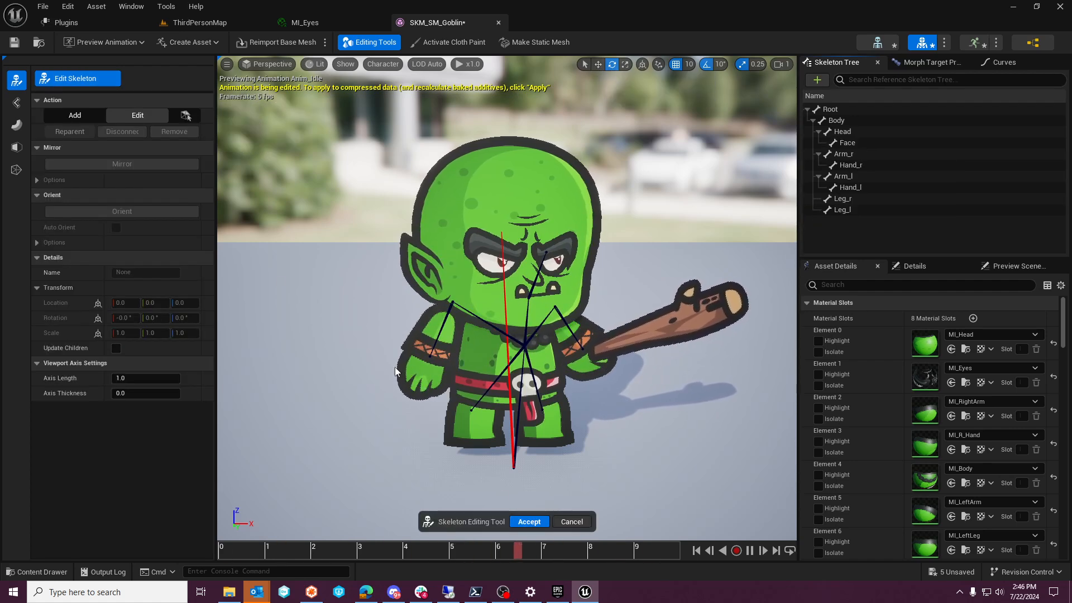
click(852, 166)
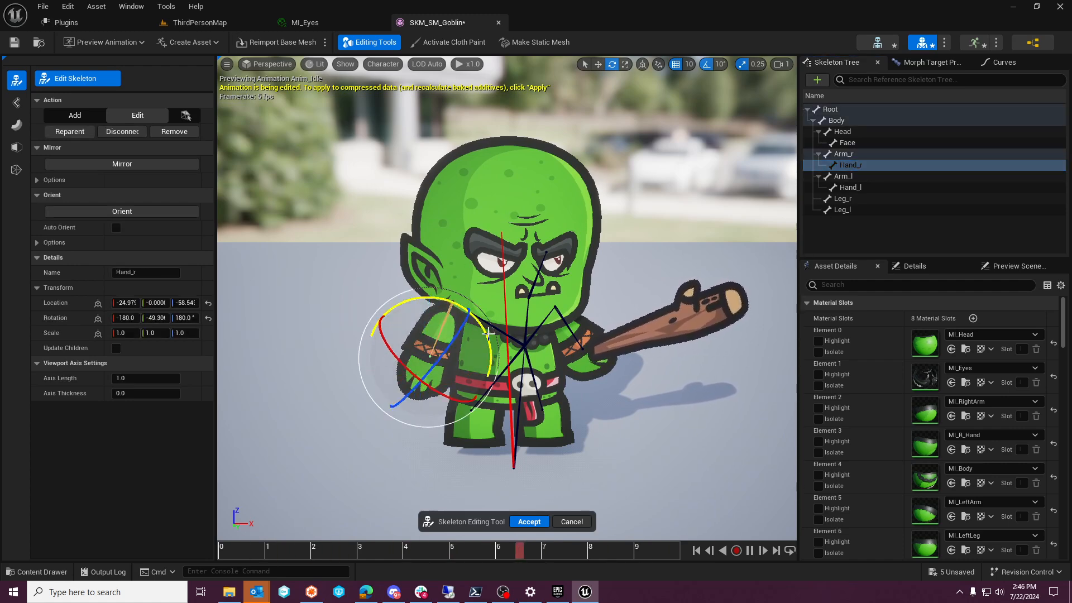
click(529, 523)
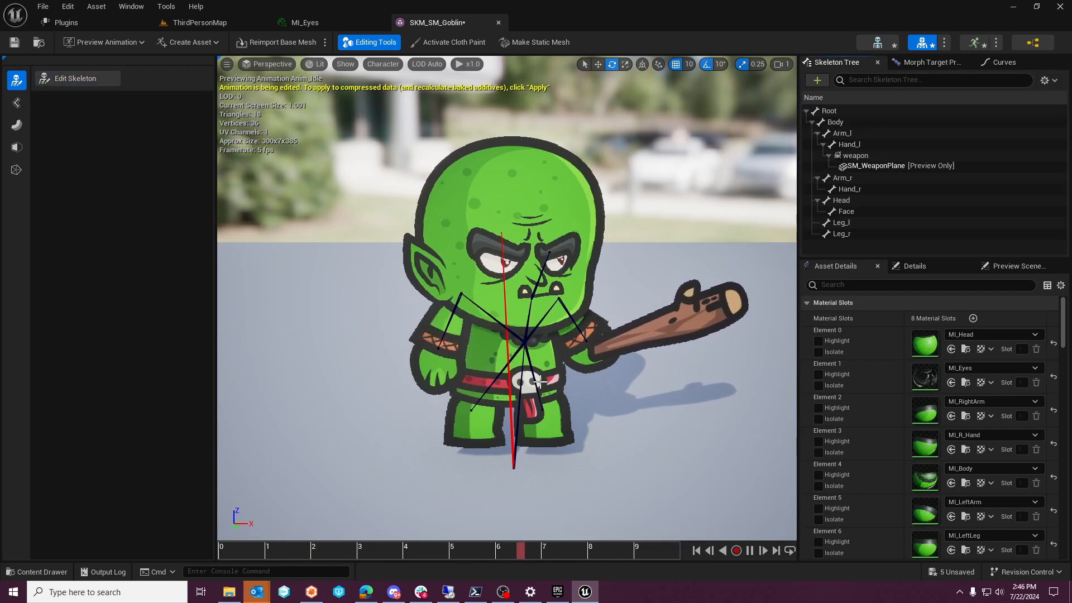
key(ctrl+s)
Open the TestMap level from the 2DSkeletalSystem Maps folder, saving the listed animation and skeleton assets
click(127, 28)
click(171, 26)
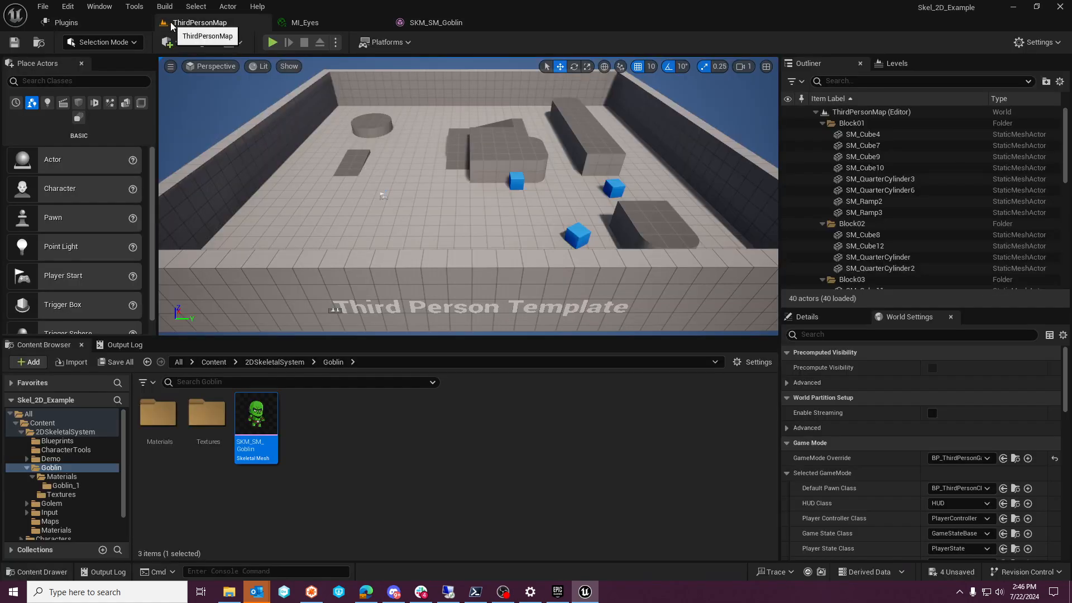
scroll(57, 520, down, 1)
click(50, 503)
double_click(158, 418)
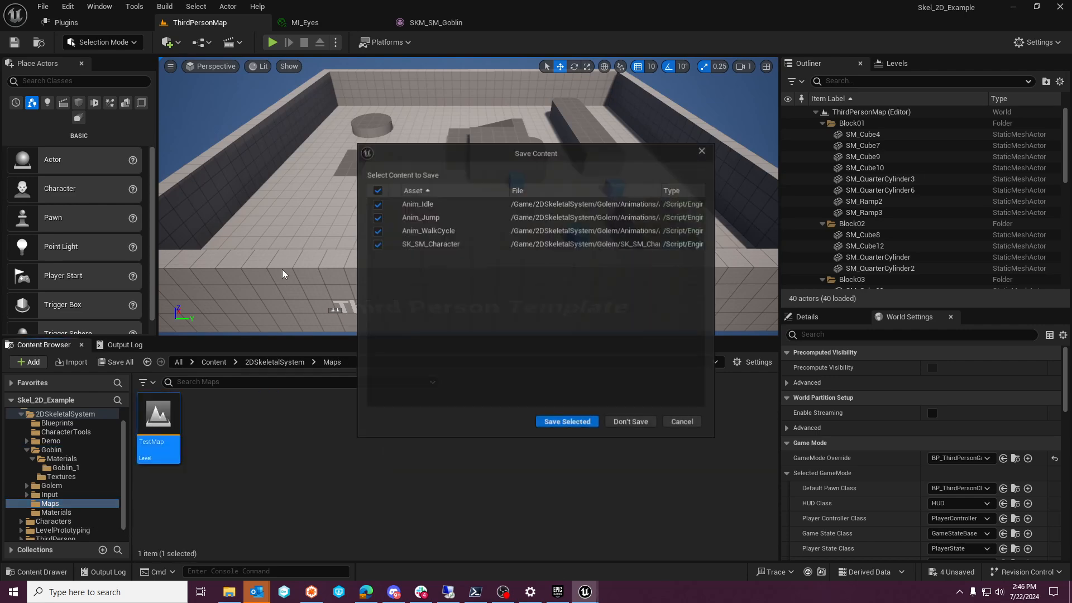
click(563, 424)
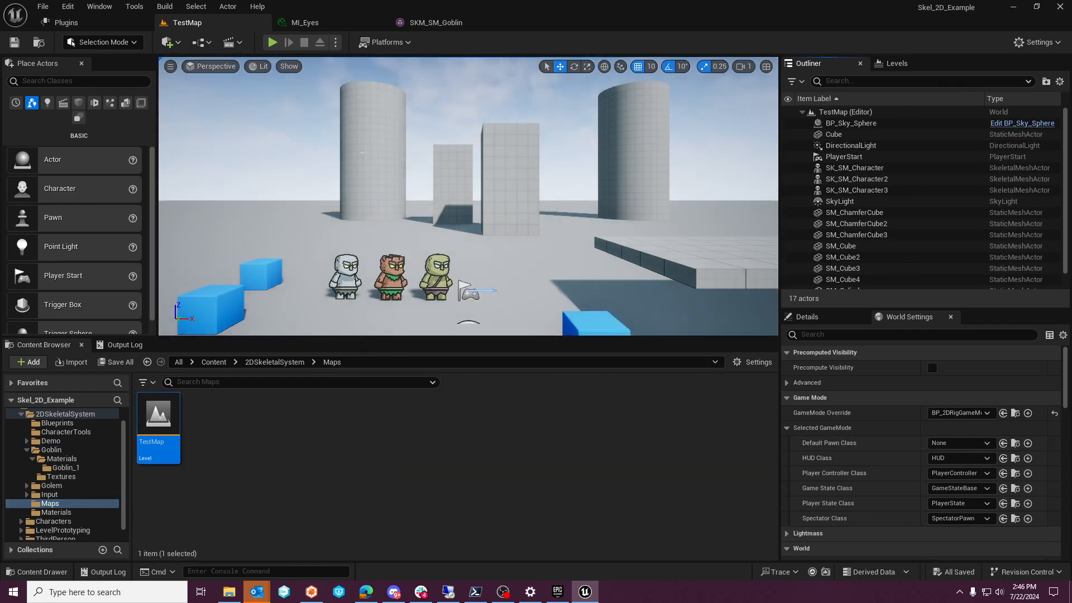
Play-test TestMap in the editor and stop the session
click(272, 43)
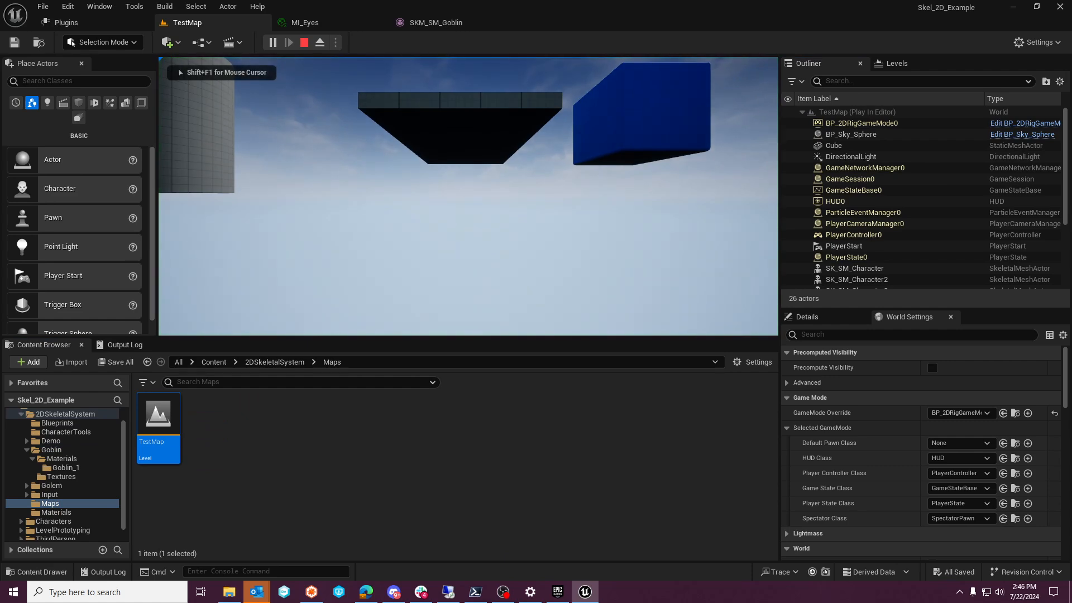
key(super)
click(304, 44)
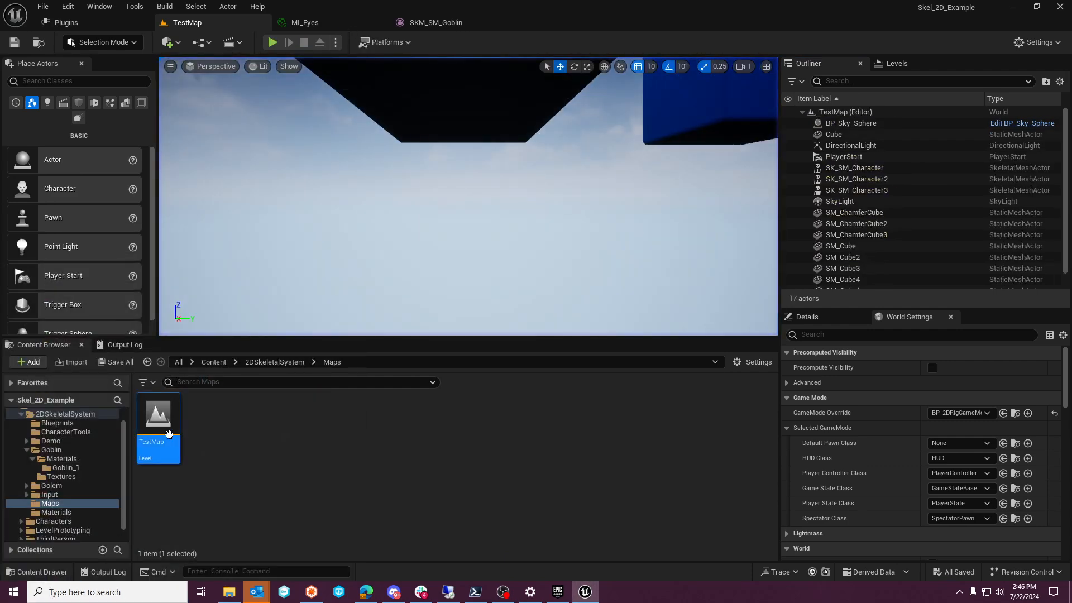
Open the 2DSkeletalSystem Blueprints folder and set the level's Default Pawn Class to BP_Character2
click(78, 451)
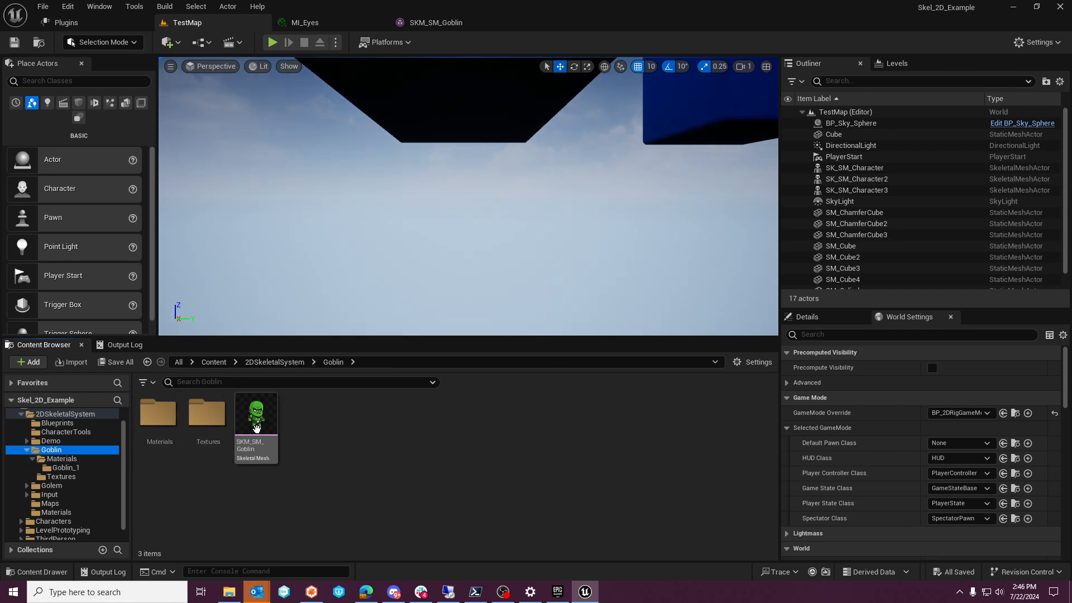
click(57, 423)
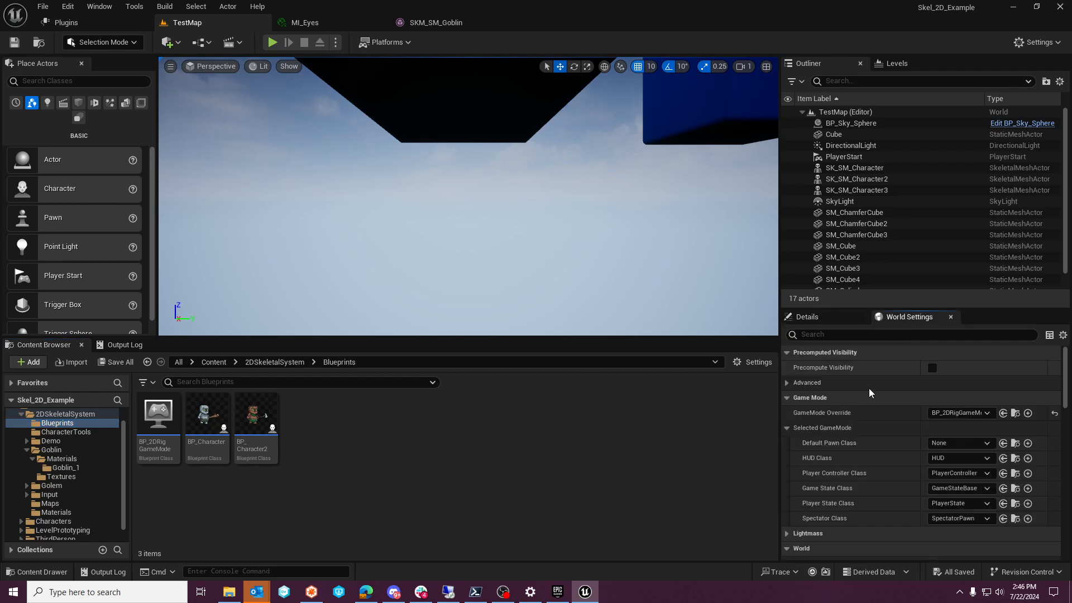
click(948, 442)
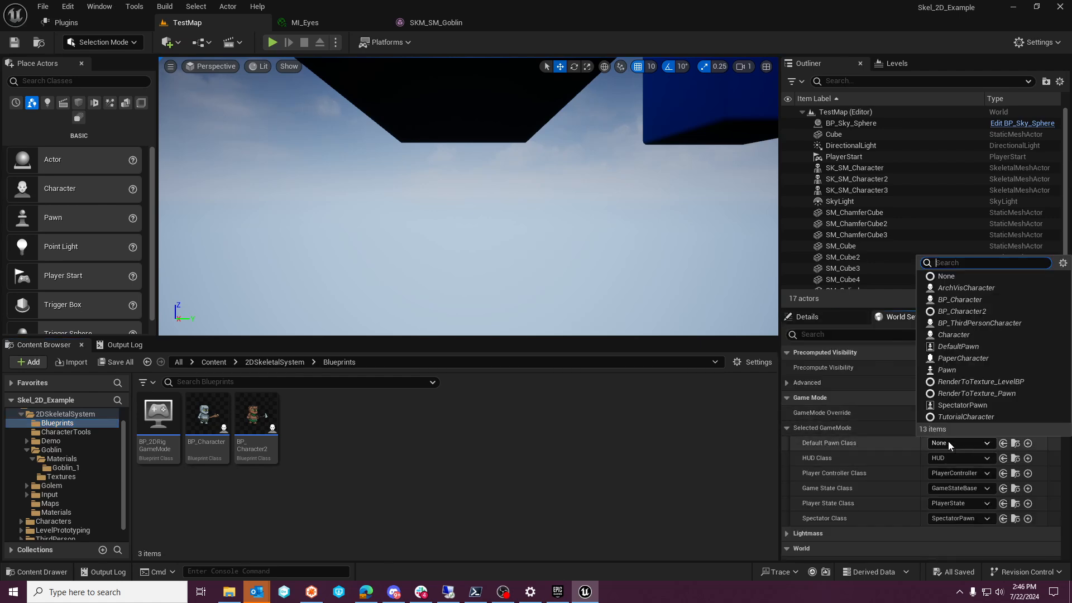
click(961, 311)
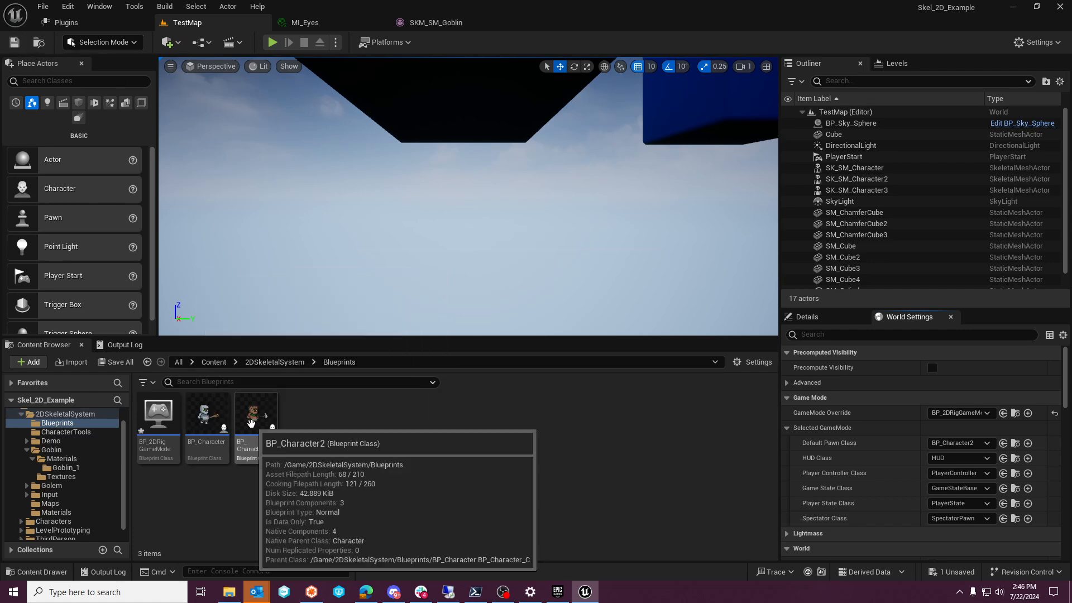
Duplicate the BP_Character2 blueprint in the Blueprints folder
click(256, 416)
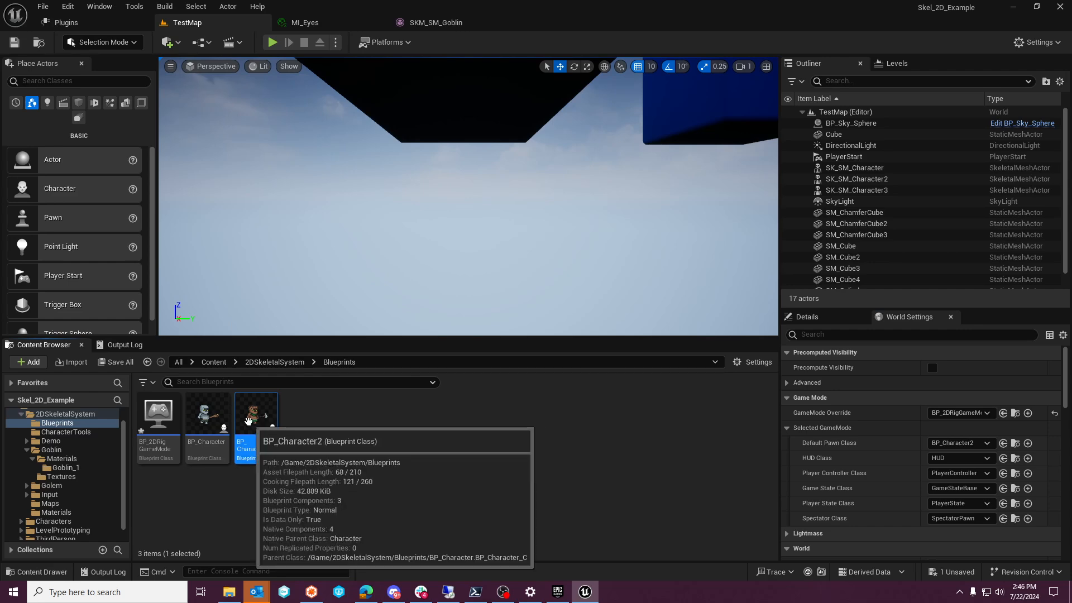
right_click(249, 420)
click(306, 222)
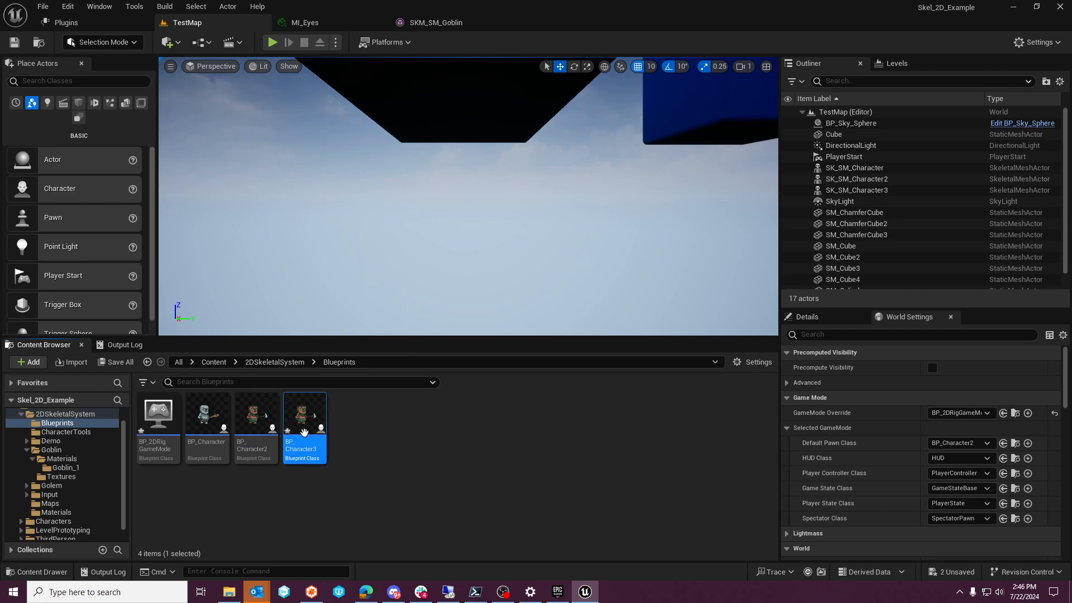
Set the Skeletal Mesh Asset of the BP_Character3 blueprint to SKM_SM_Goblin and save the blueprint
double_click(304, 432)
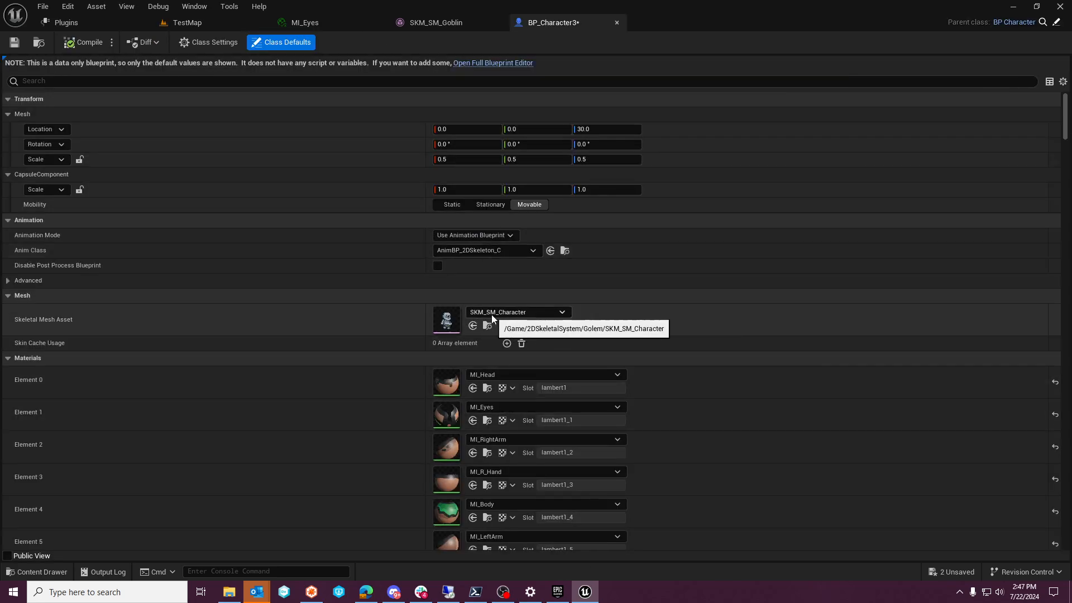
click(492, 314)
click(545, 506)
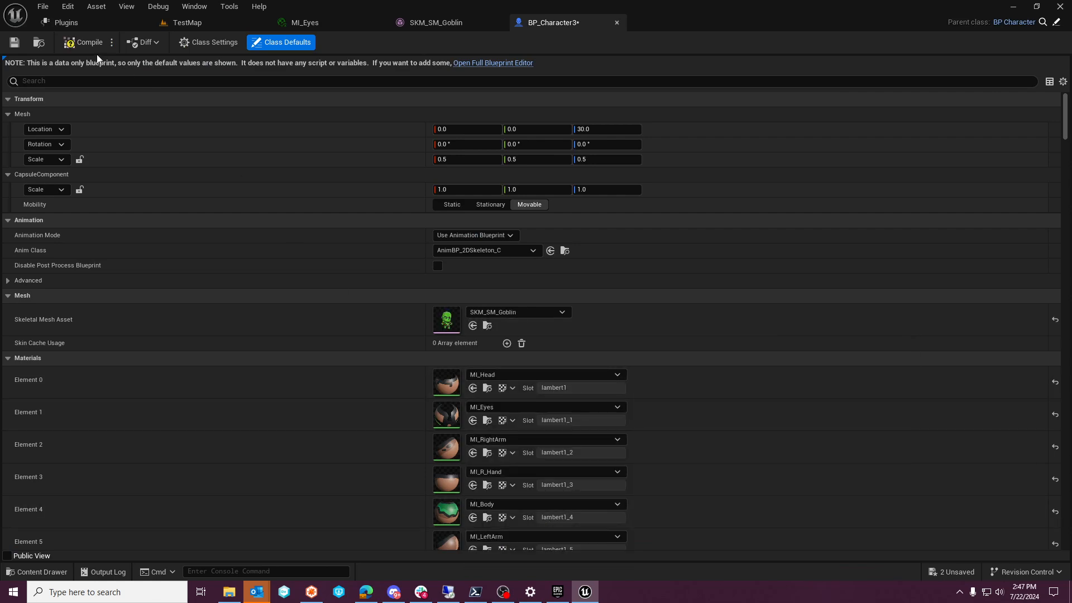
click(14, 42)
Return to TestMap, run the level to check which character spawns, and stop the session
click(56, 22)
click(208, 24)
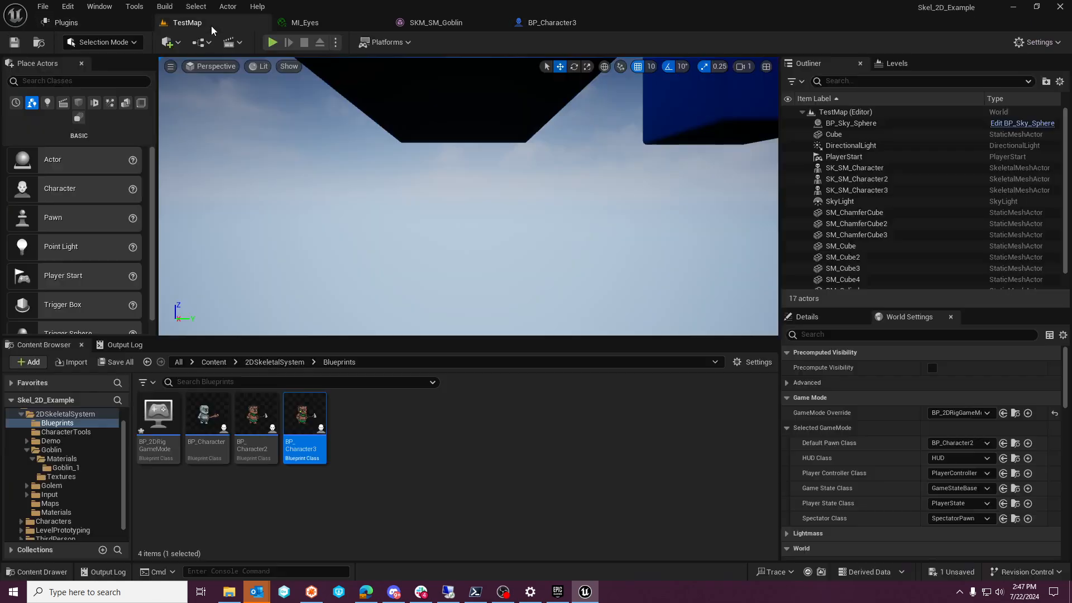
click(273, 43)
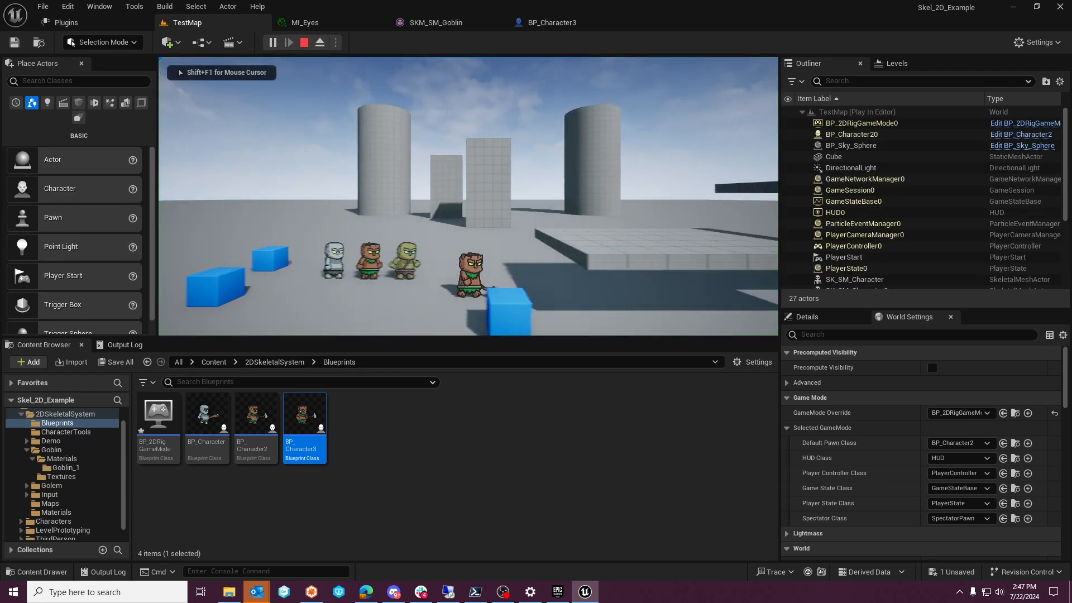
key(Escape)
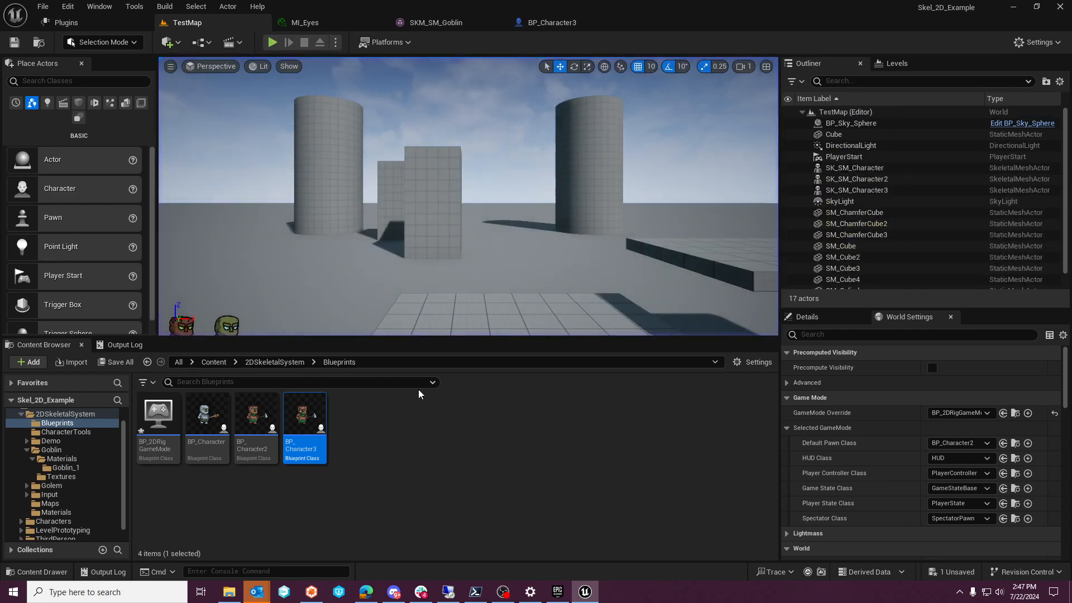
Reset material Elements 0 to 7 of the BP_Character3 blueprint to the goblin mesh's own materials
double_click(315, 413)
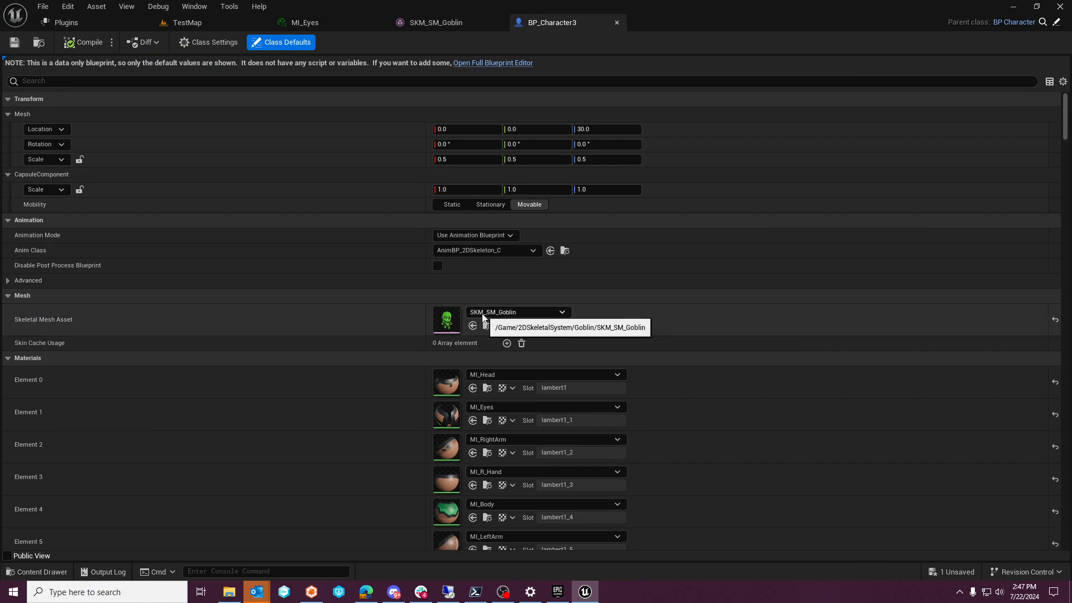
scroll(557, 306, down, 3)
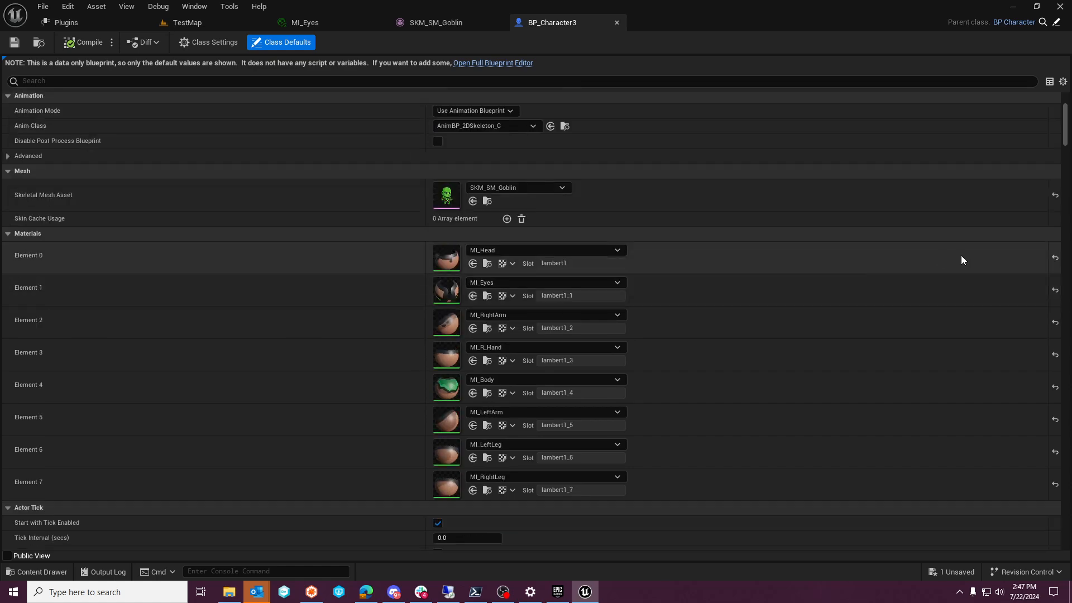
click(1056, 258)
click(1055, 290)
click(1056, 323)
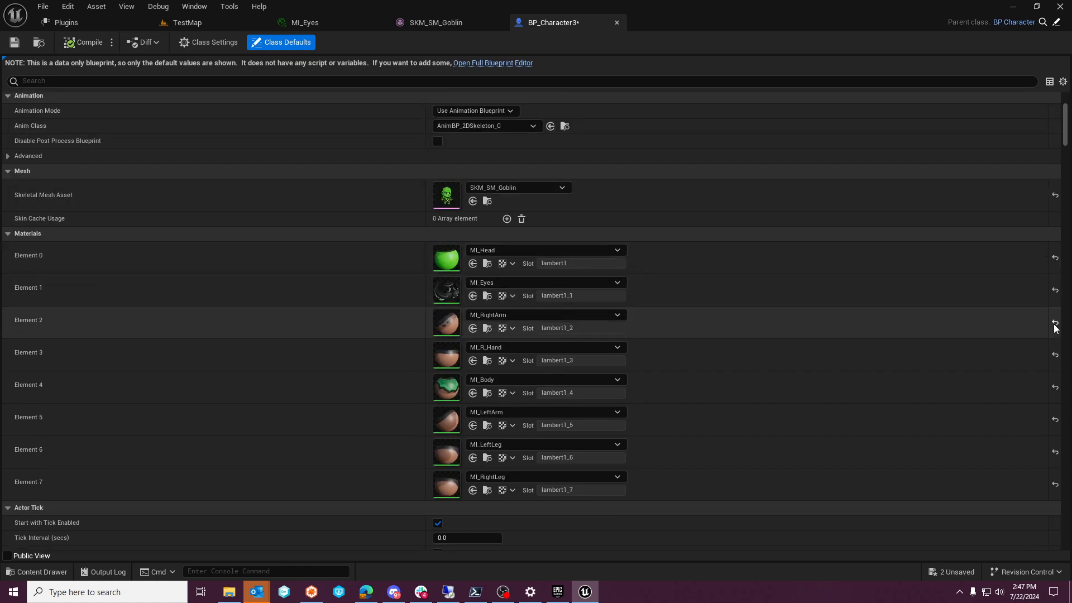
click(1055, 354)
click(1055, 387)
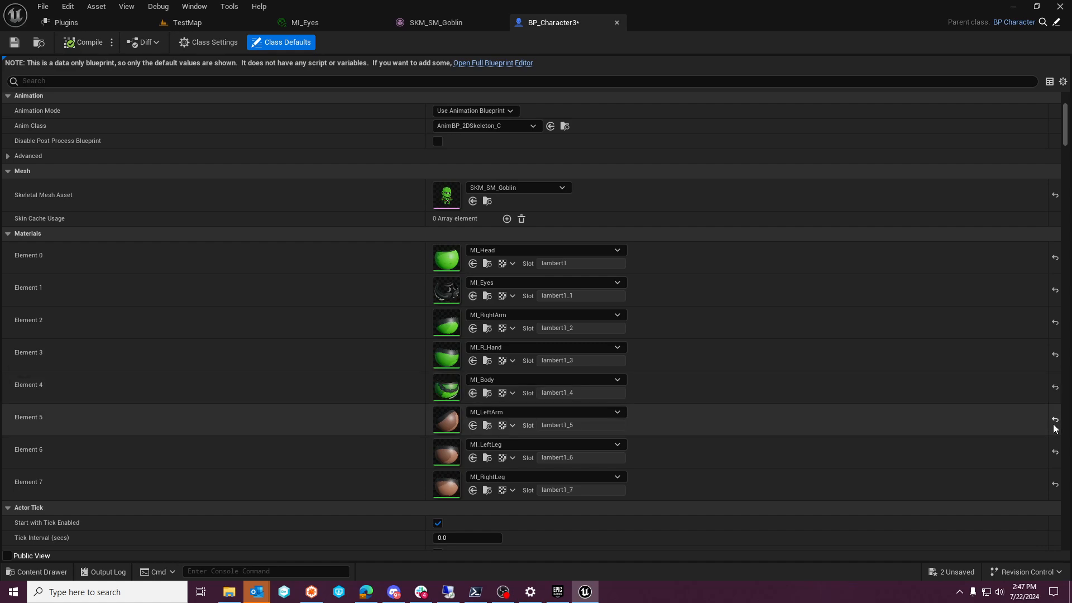
click(1055, 419)
click(1056, 449)
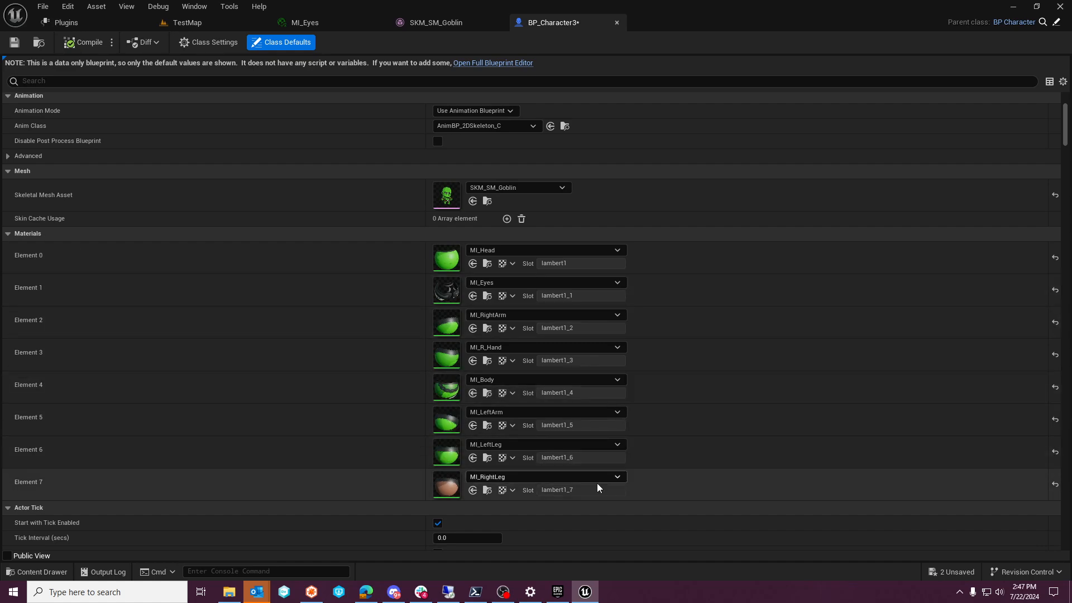
click(1055, 484)
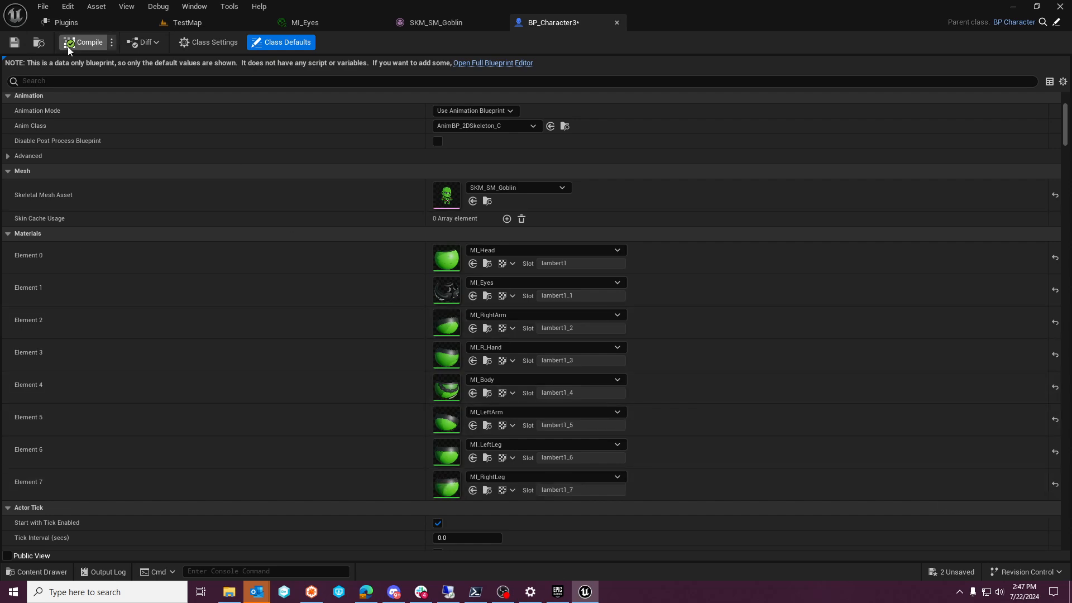
Play-test TestMap again by moving the spawned character sideways, and stop the session
click(156, 23)
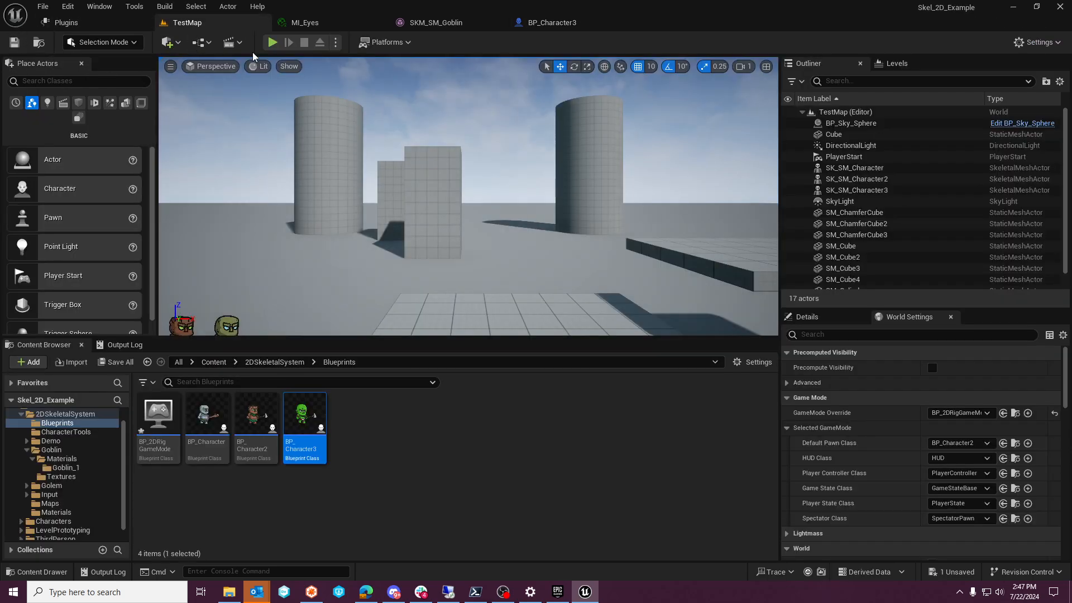
click(273, 42)
key(a)
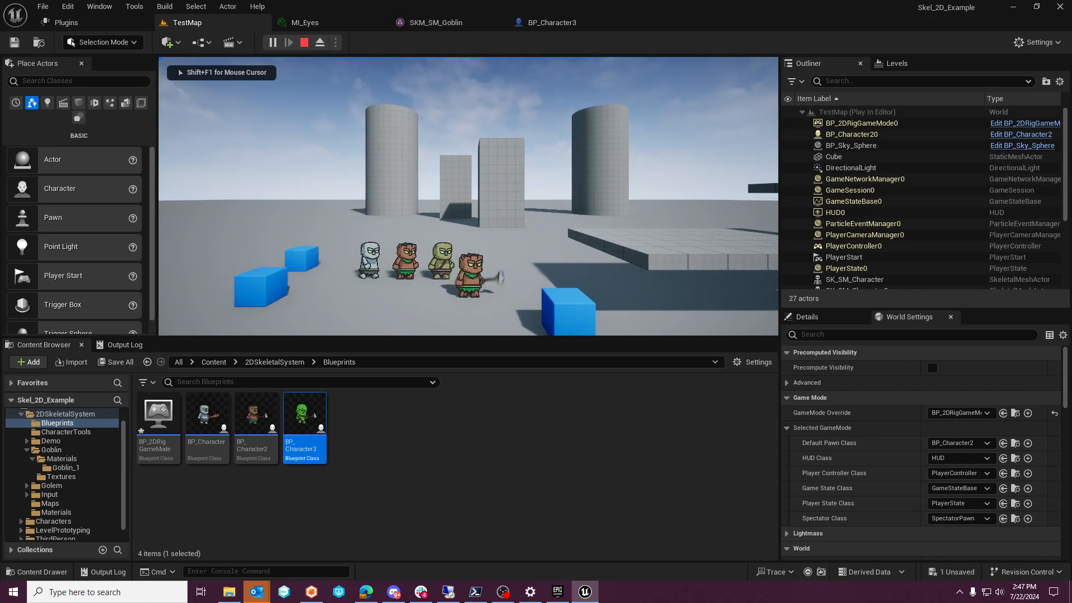
key(Escape)
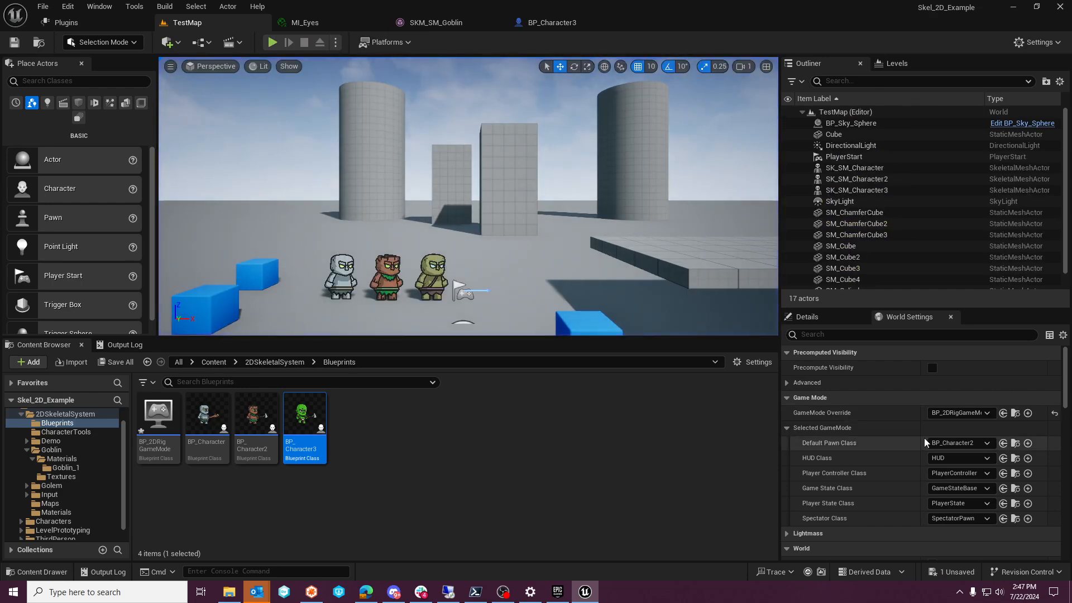
Set the level's Default Pawn Class to BP_Character3 and play-test the goblin's walking and jumping
click(960, 443)
click(956, 311)
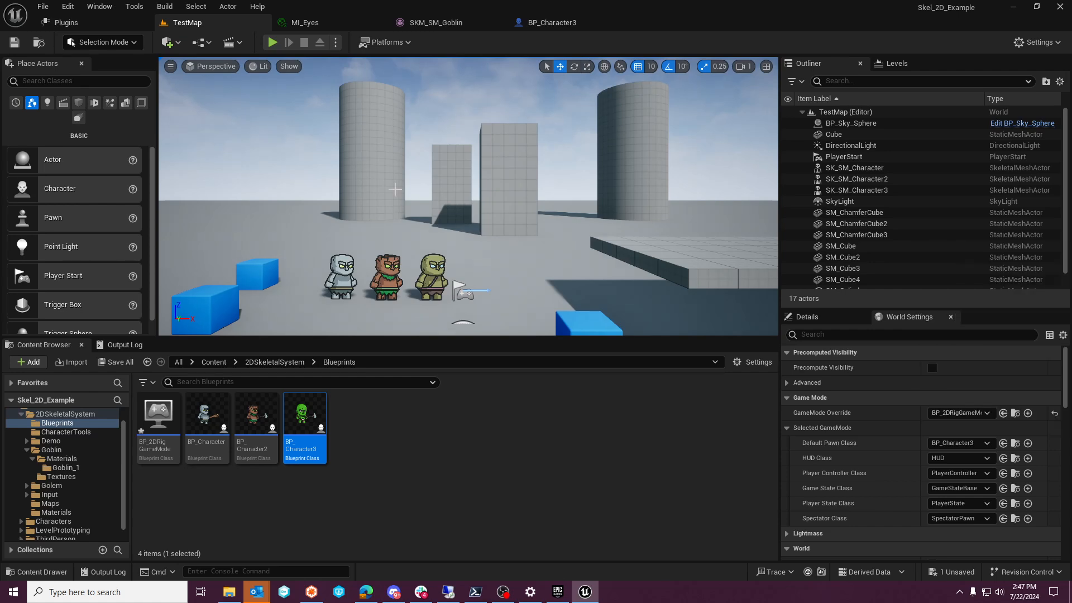
click(272, 42)
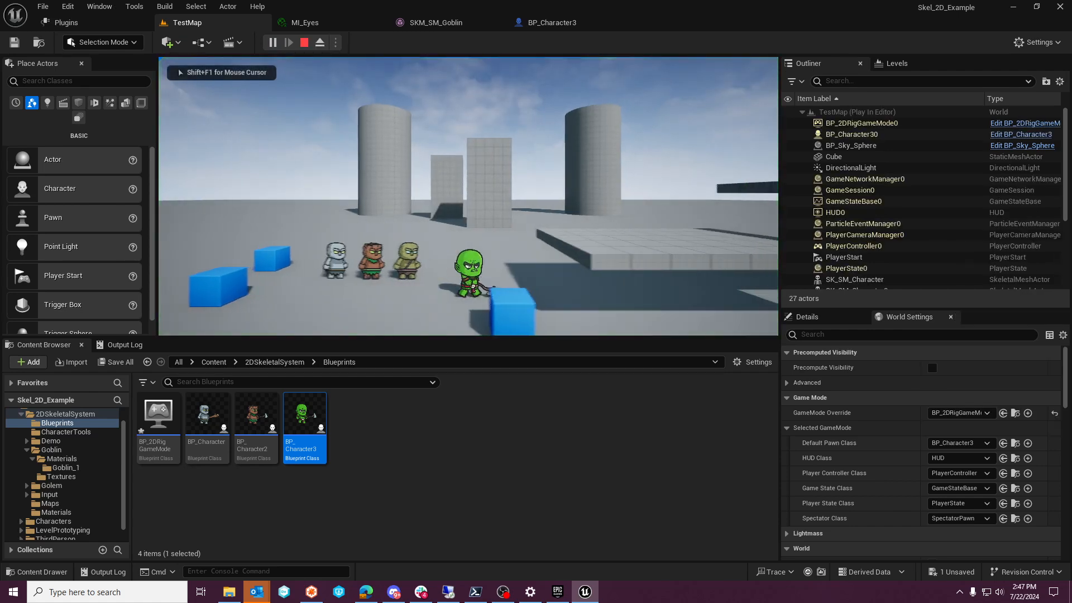
key(a)
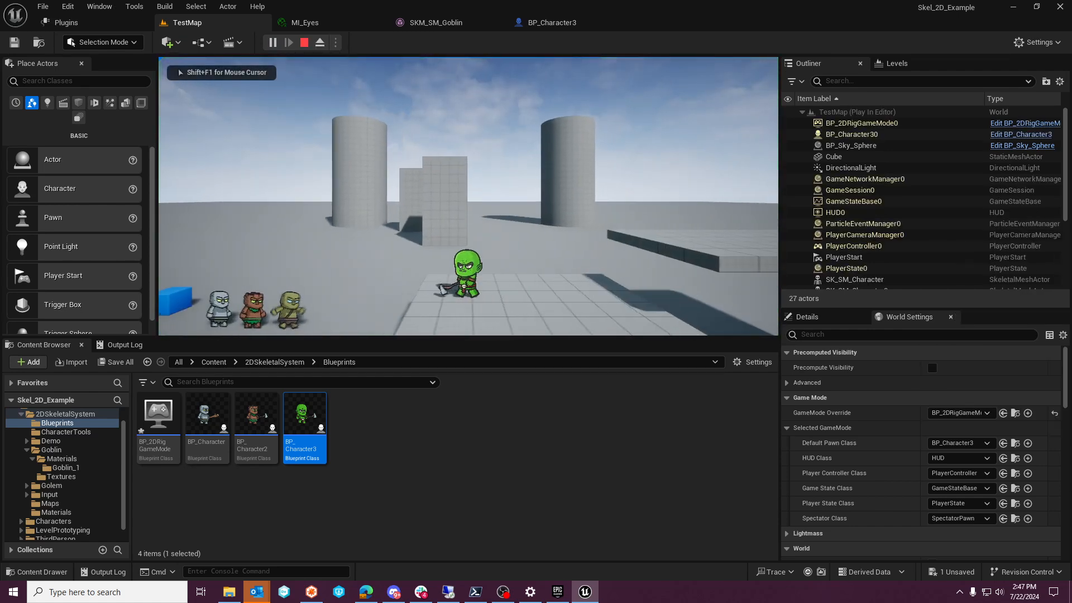
key(space)
key(d)
key(s)
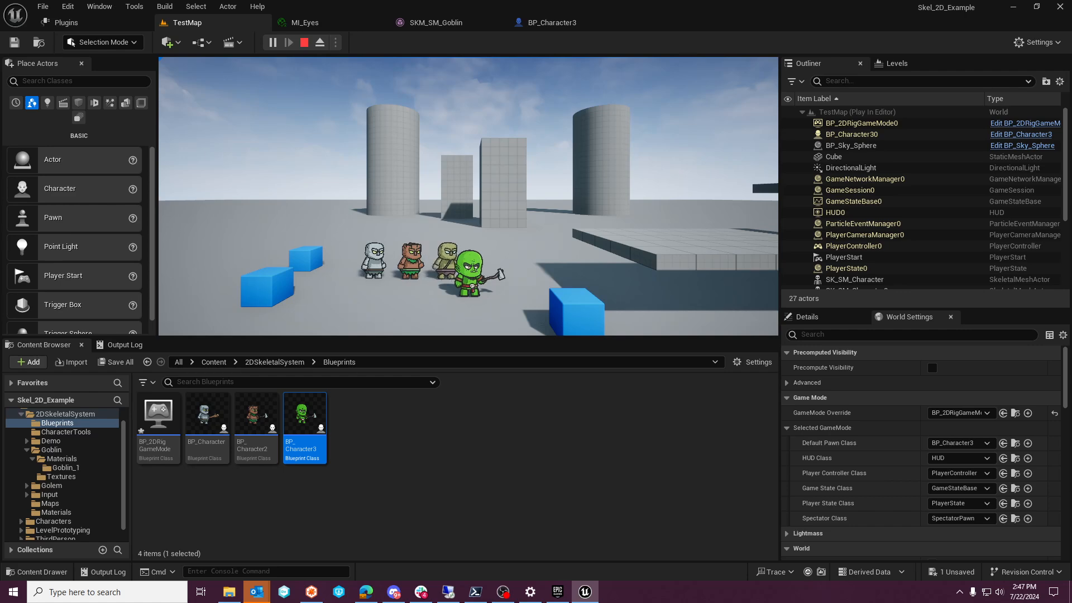
Expand the running game to full screen and test the goblin's running and jumping in both directions
key(F11)
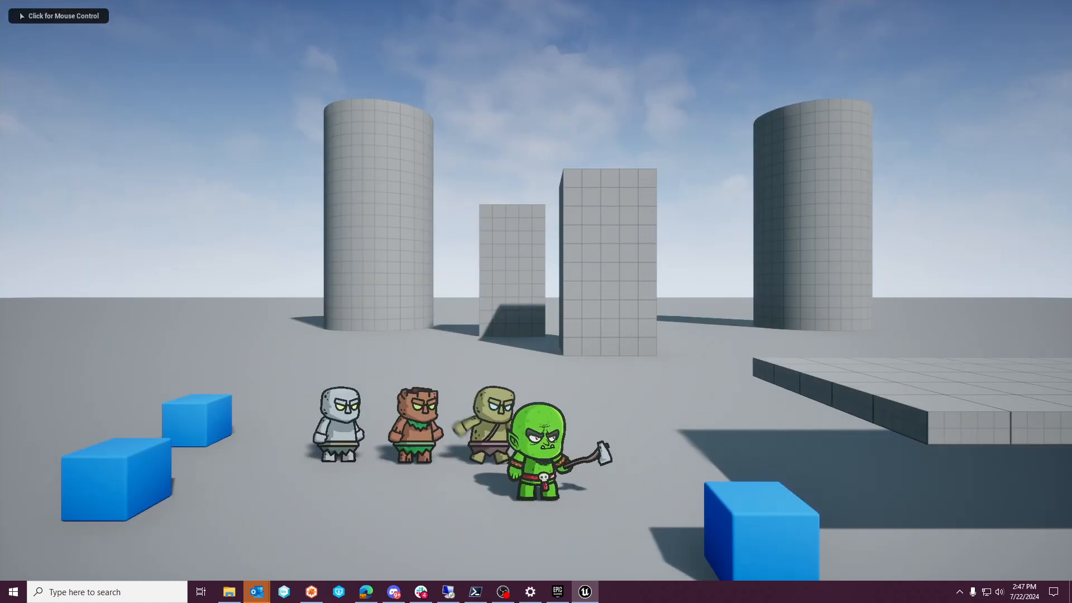
key(d)
key(space)
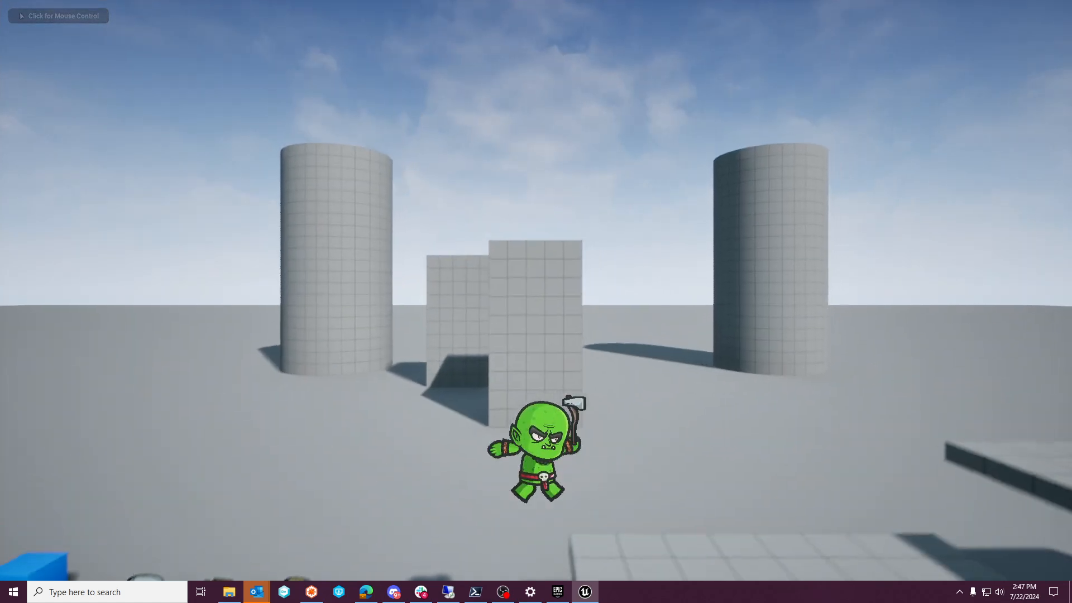
key(a)
key(space)
key(a)
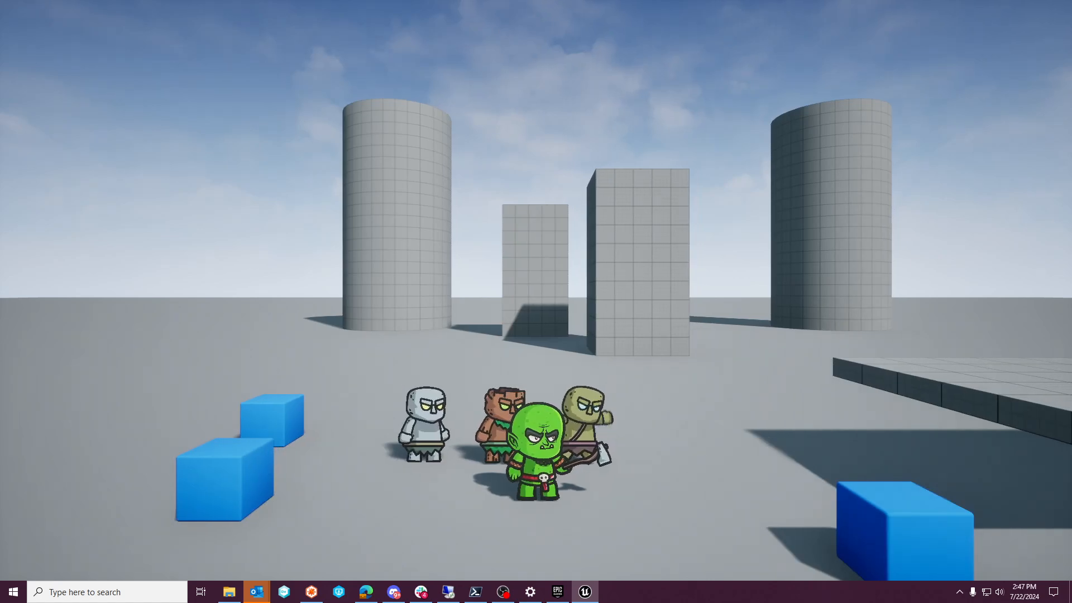
Switch to the browser to view the Craftpix page with the free Orc, Ogre and Goblin sprites, and close it
key(super)
click(366, 591)
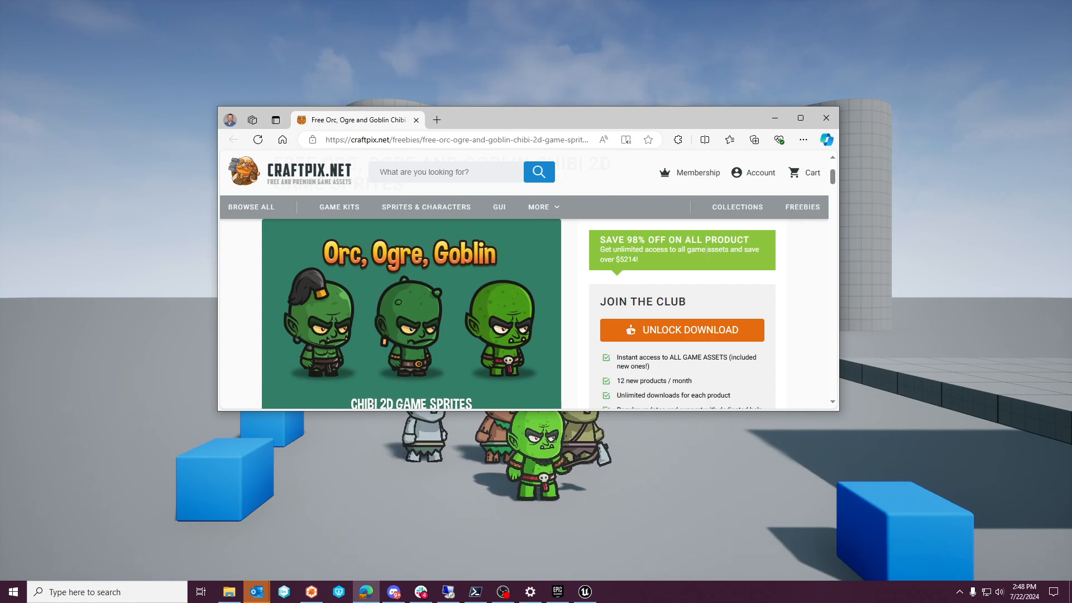
click(826, 118)
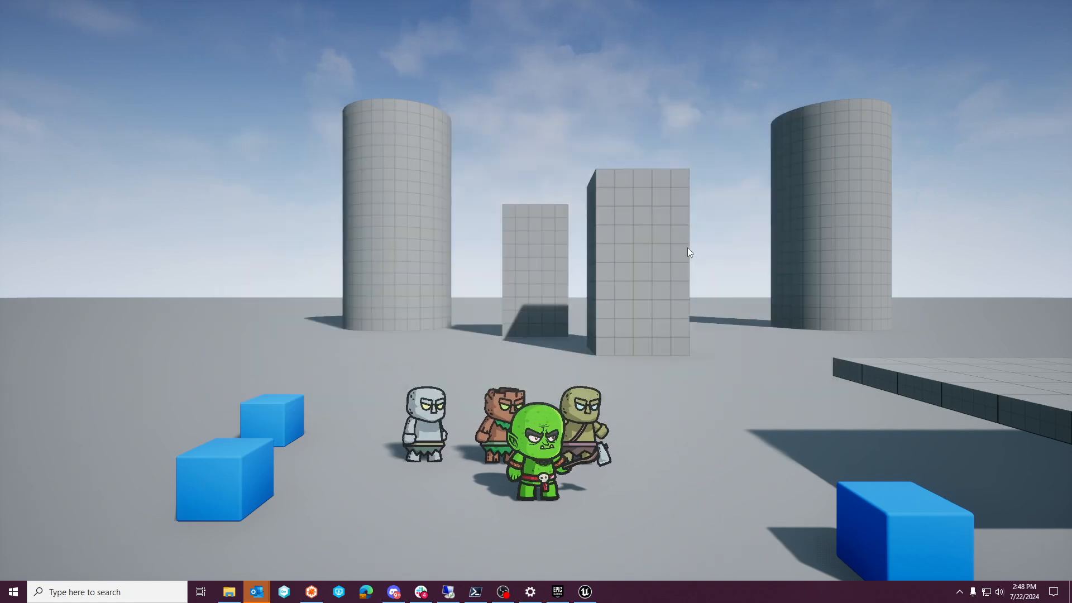
Return to the running game, leave full-screen view and stop the play session
click(688, 247)
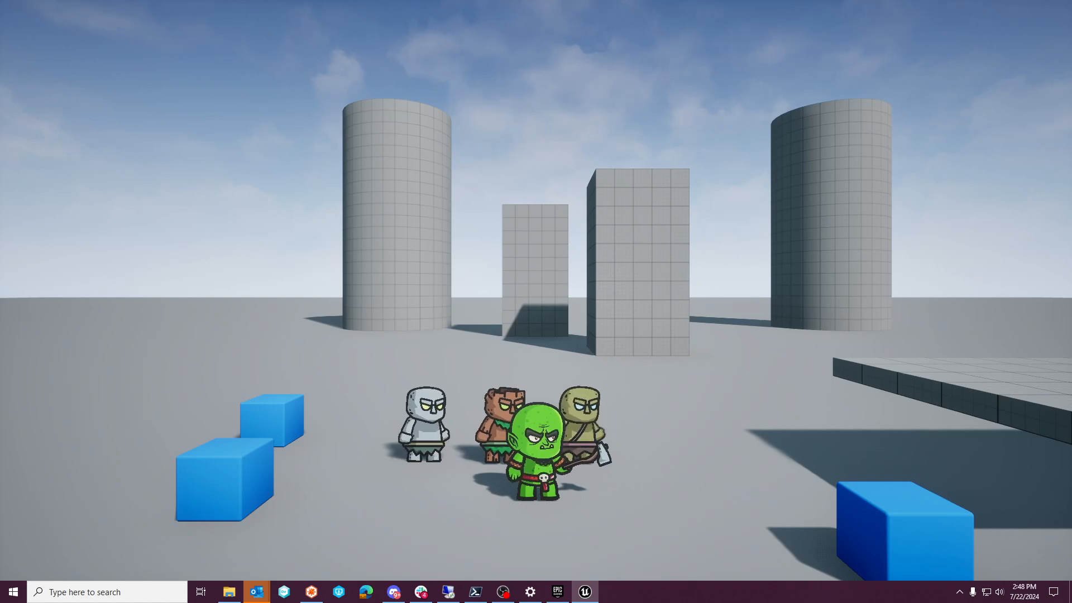
key(F11)
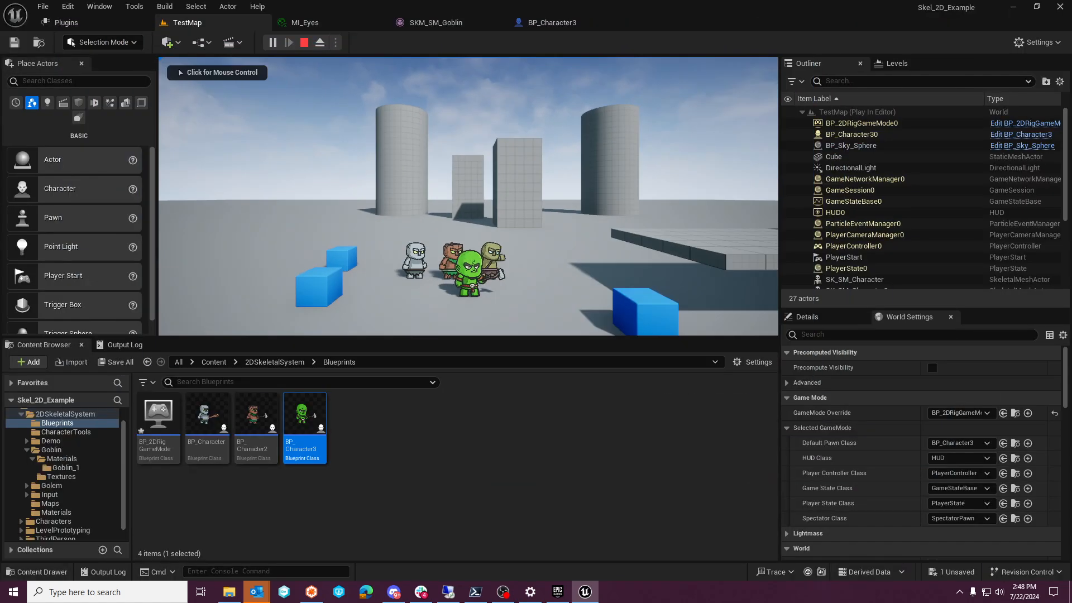
click(304, 43)
Open the SKM_SM_Goblin mesh for skeleton editing and select its Face bone
click(406, 21)
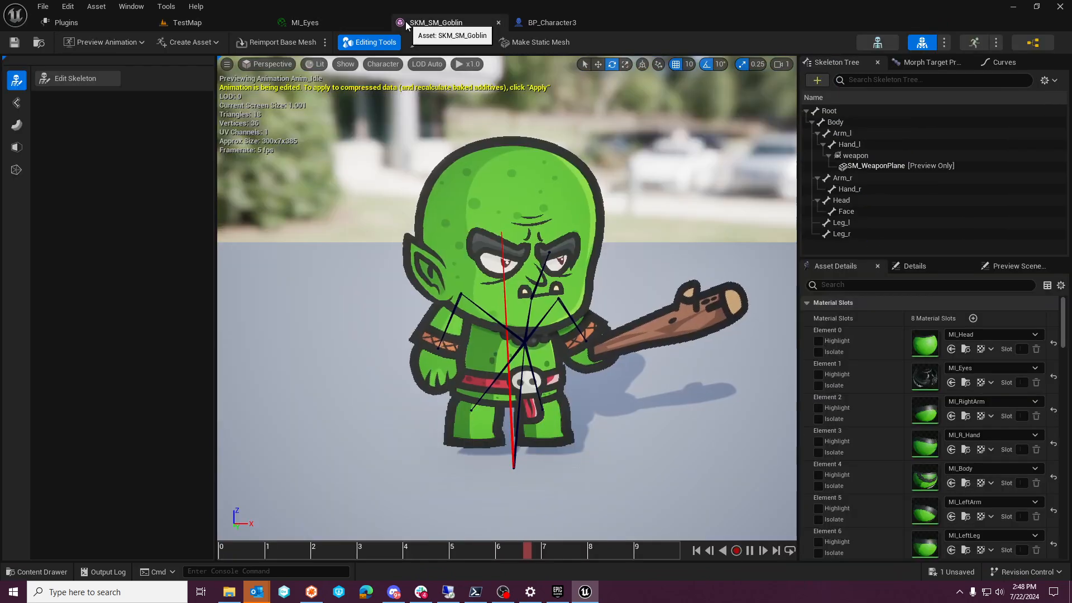
click(69, 80)
click(18, 105)
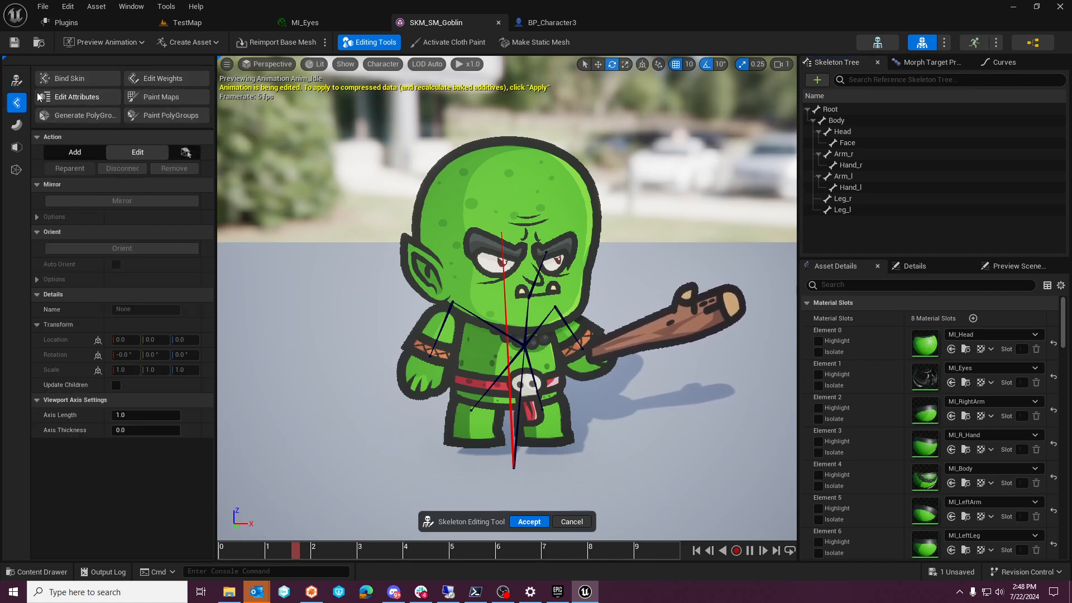
click(16, 80)
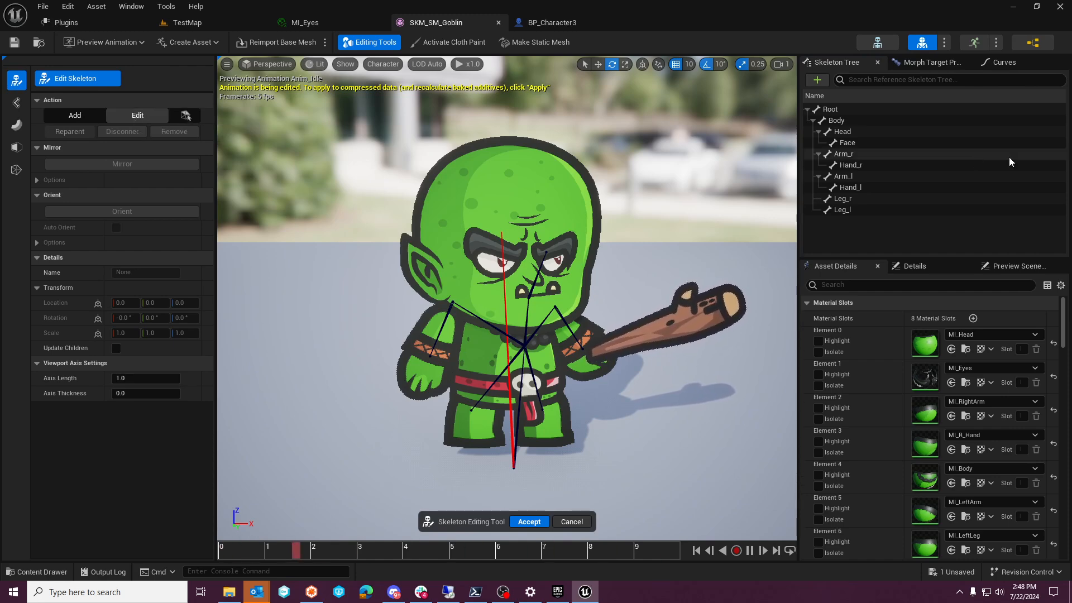
click(879, 146)
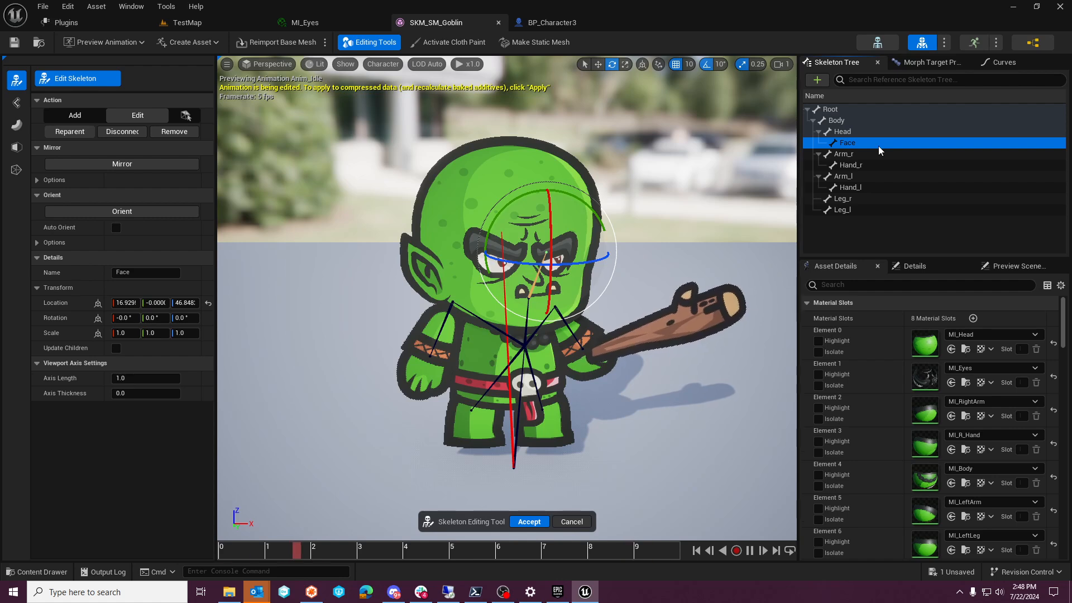